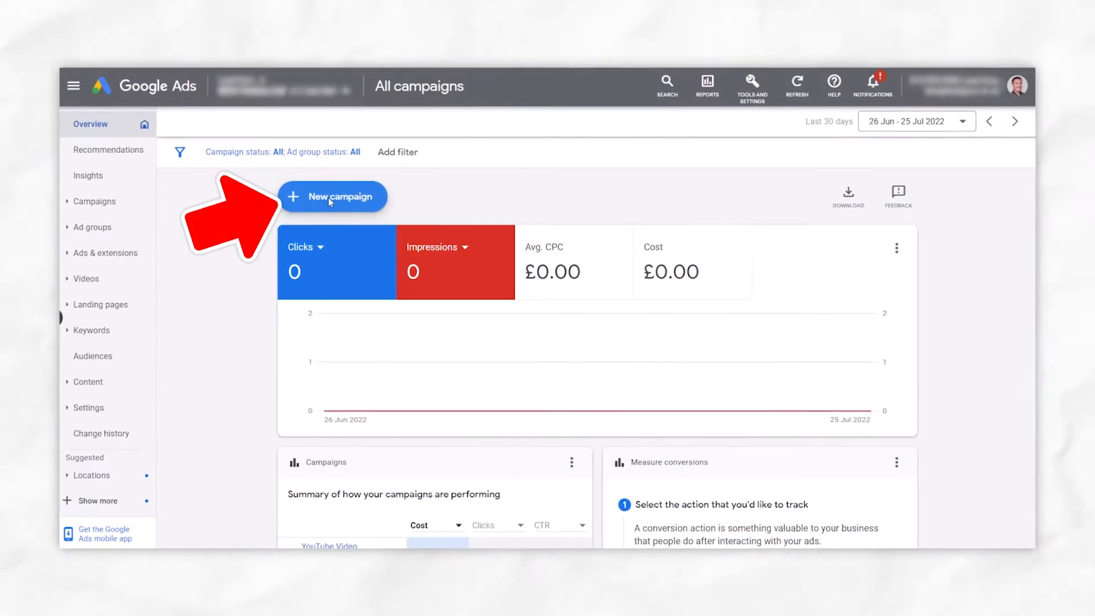
Step: Start a new campaign with the Leads objective, accept its conversion goals, and choose Search as the campaign type
left_click(341, 198)
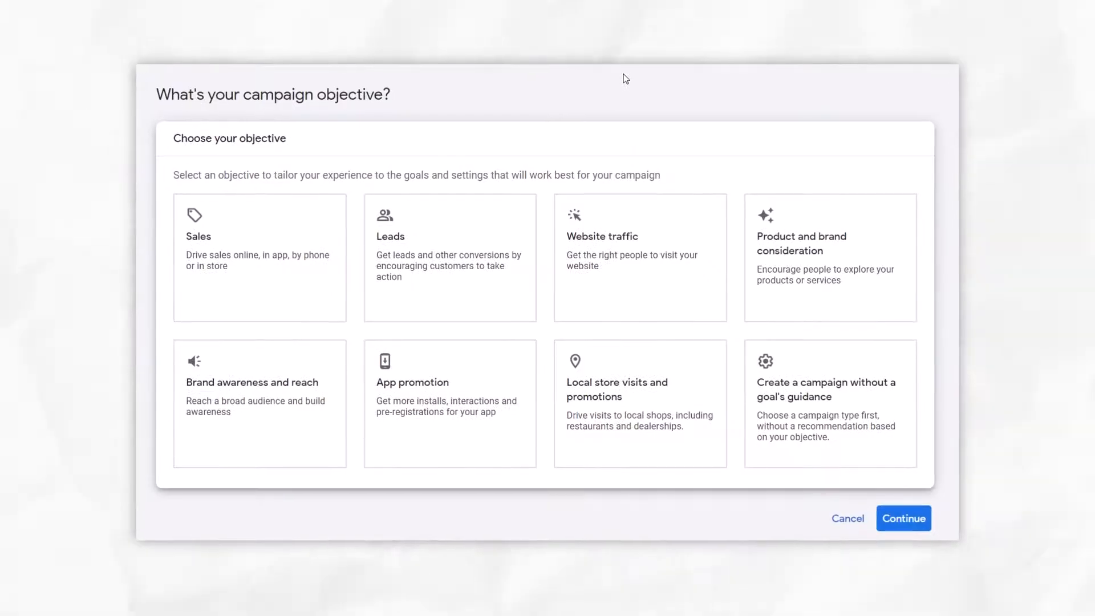
left_click(500, 249)
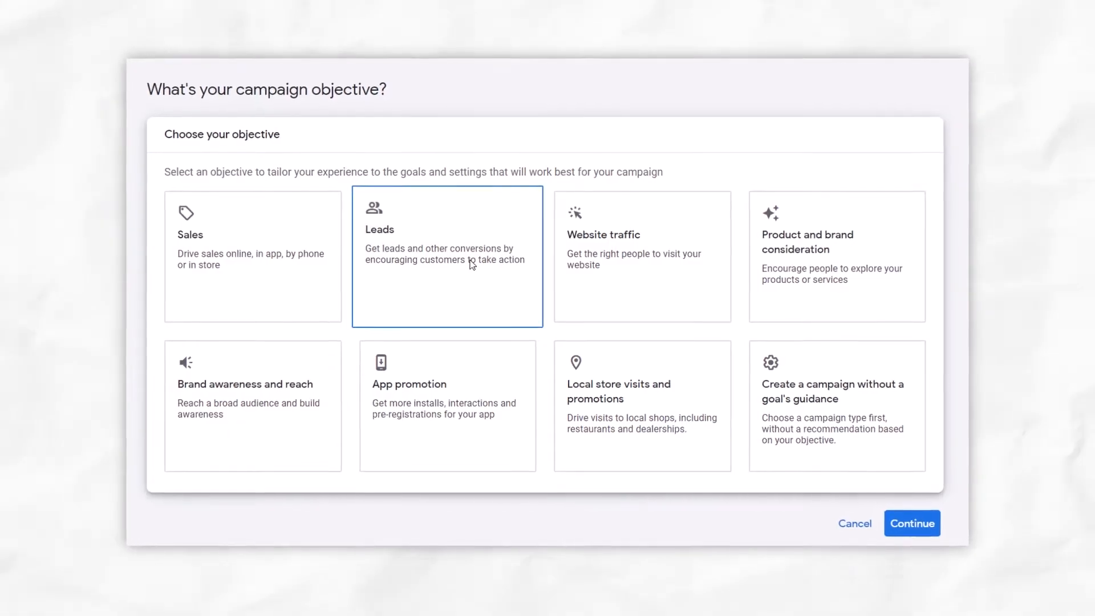
scroll(470, 258, "down", 3)
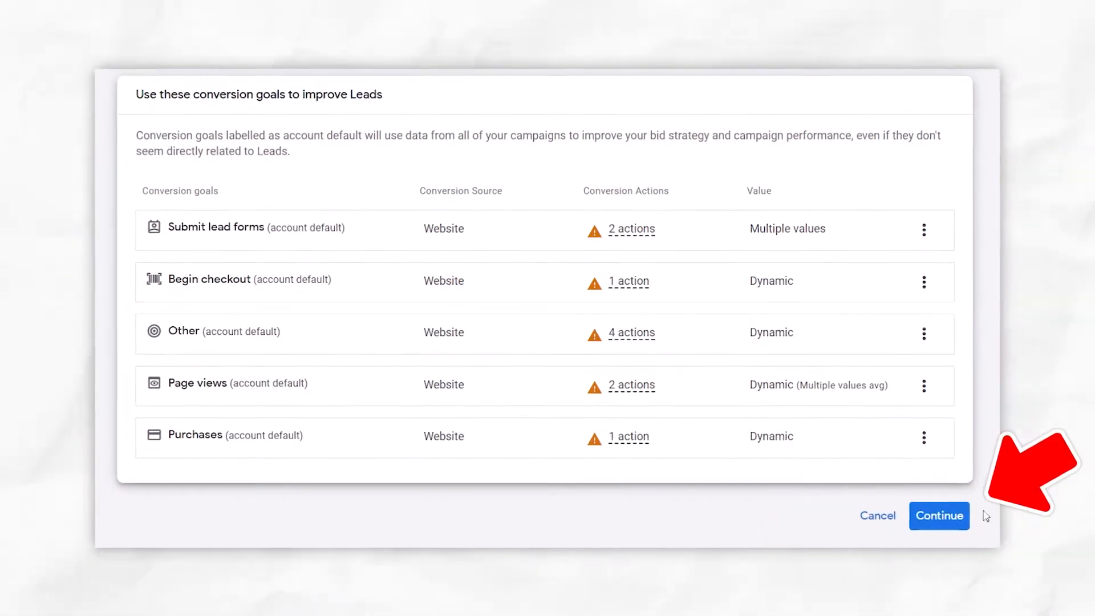
left_click(946, 513)
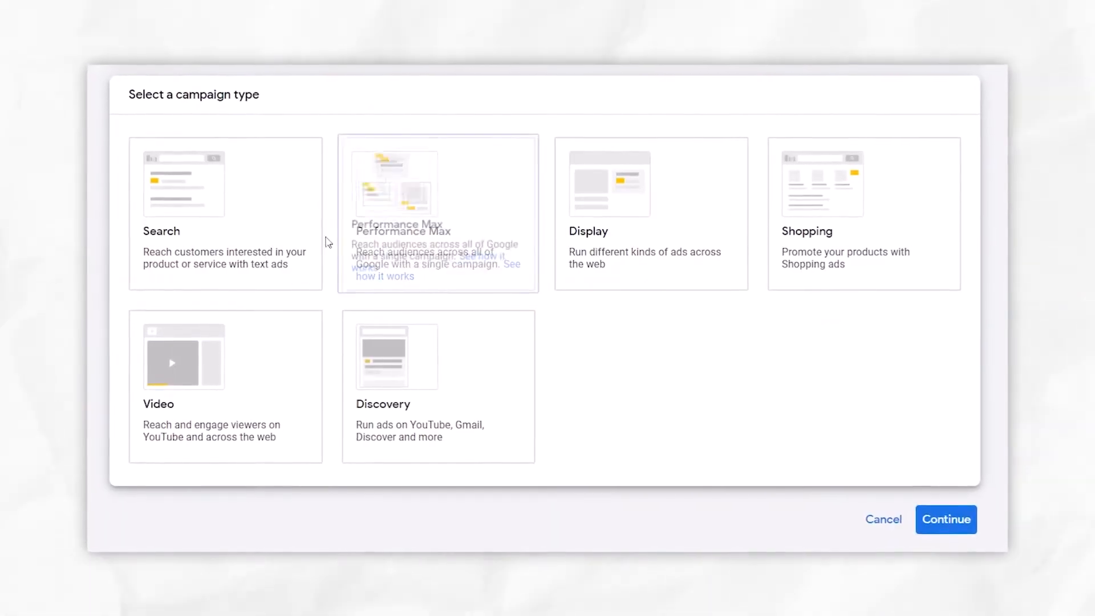
left_click(239, 225)
Step: Choose Website visits as the way to reach the goal and enter leadguru.co.uk as the business's website
scroll(580, 345, "down", 9)
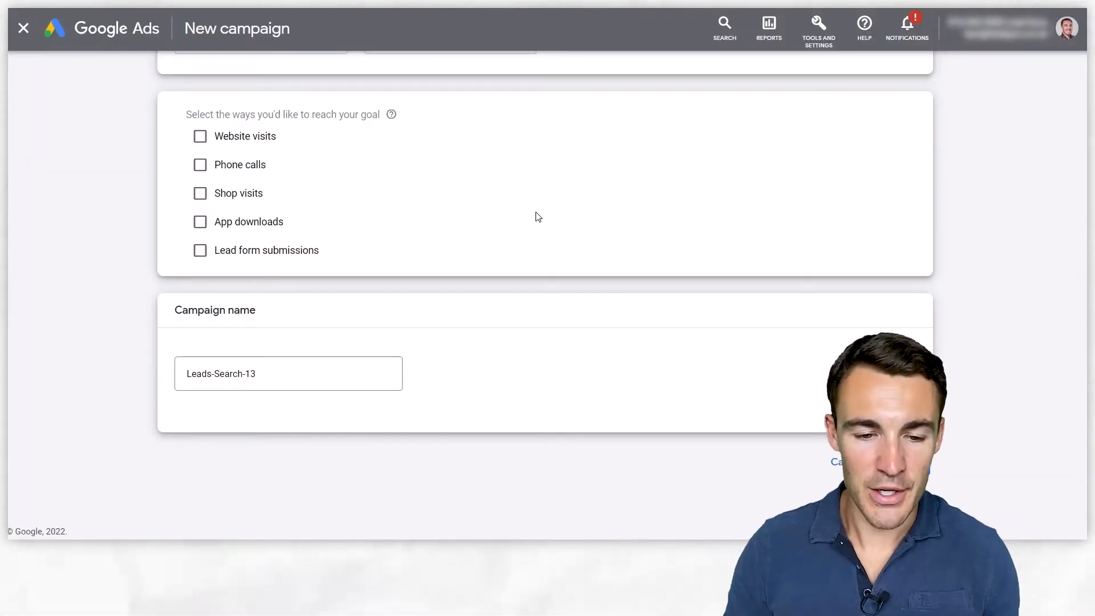
left_click(200, 136)
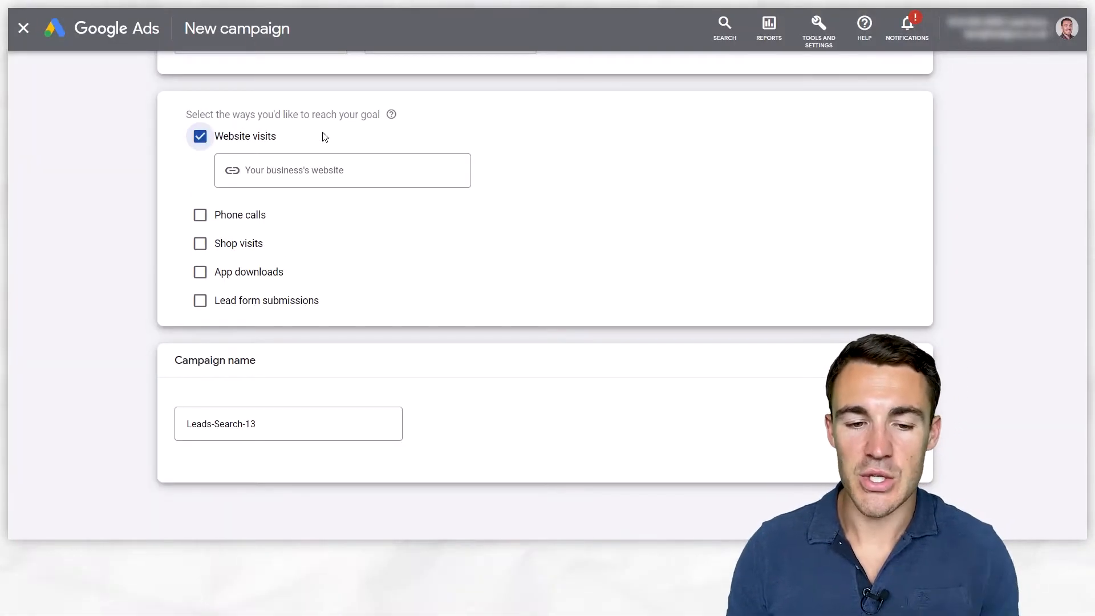
left_click(270, 169)
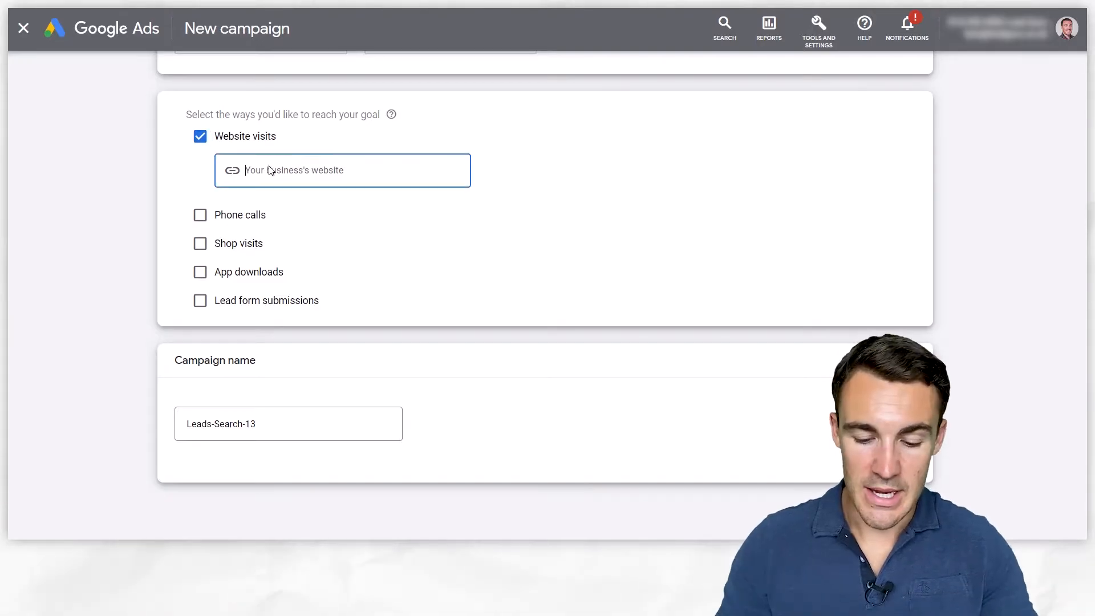
type("leadguru.co.uk")
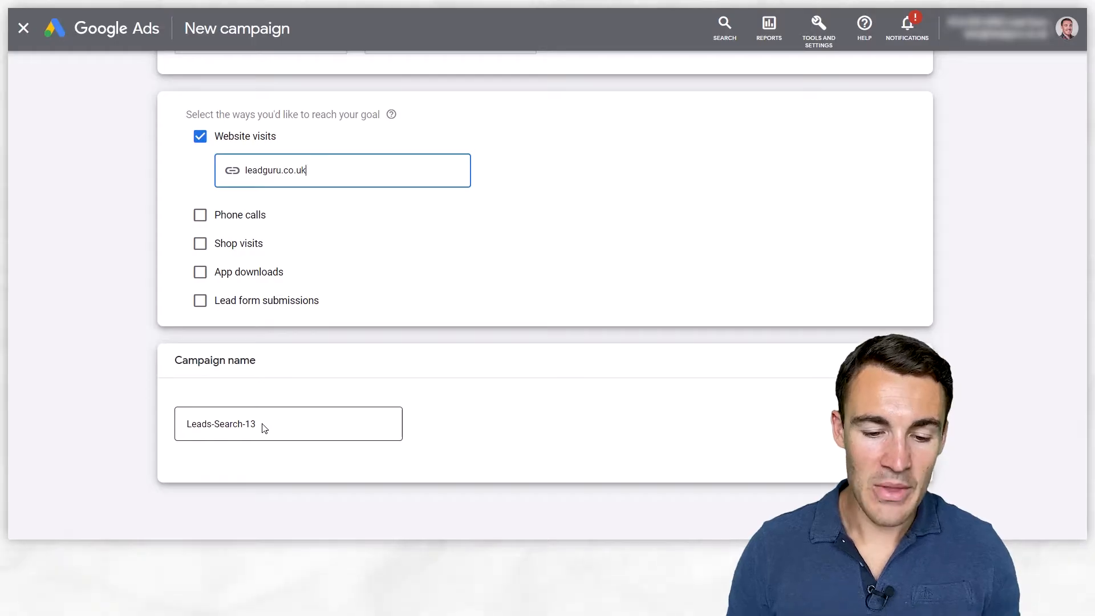
Step: Name the campaign Example Lead Campaign and continue to the bidding settings
left_click_drag(264, 428, 171, 428)
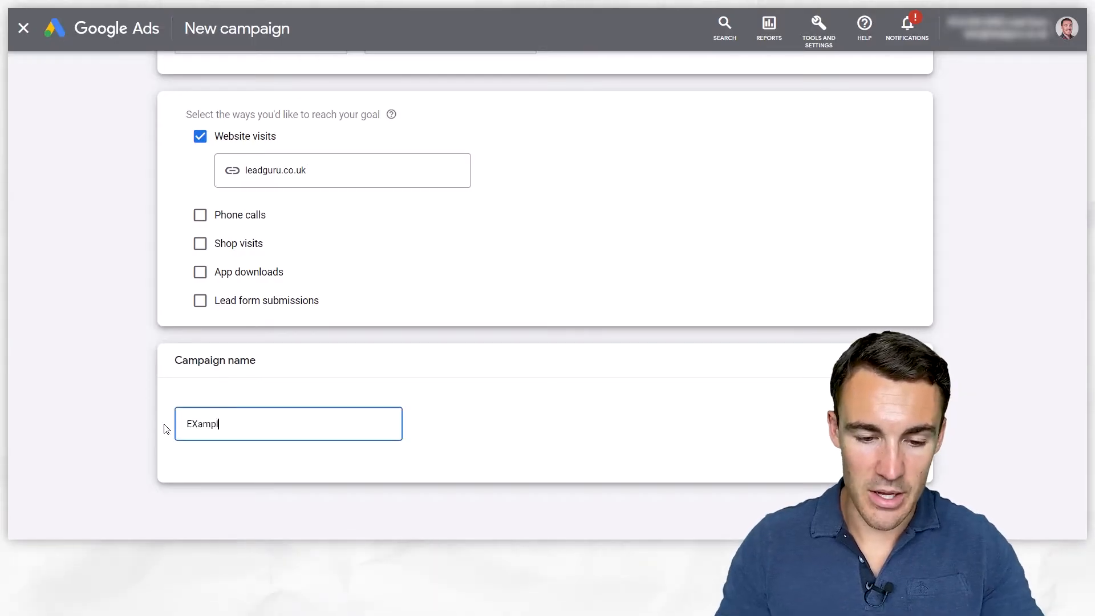
type("EXample Lead Campa")
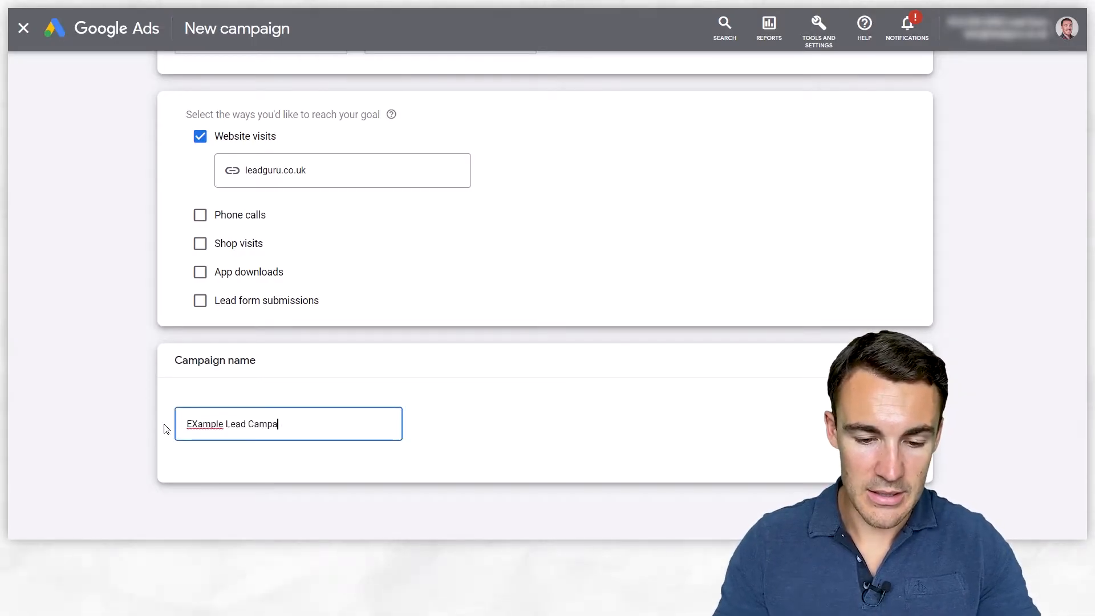
type("ign")
key("BackSpace")
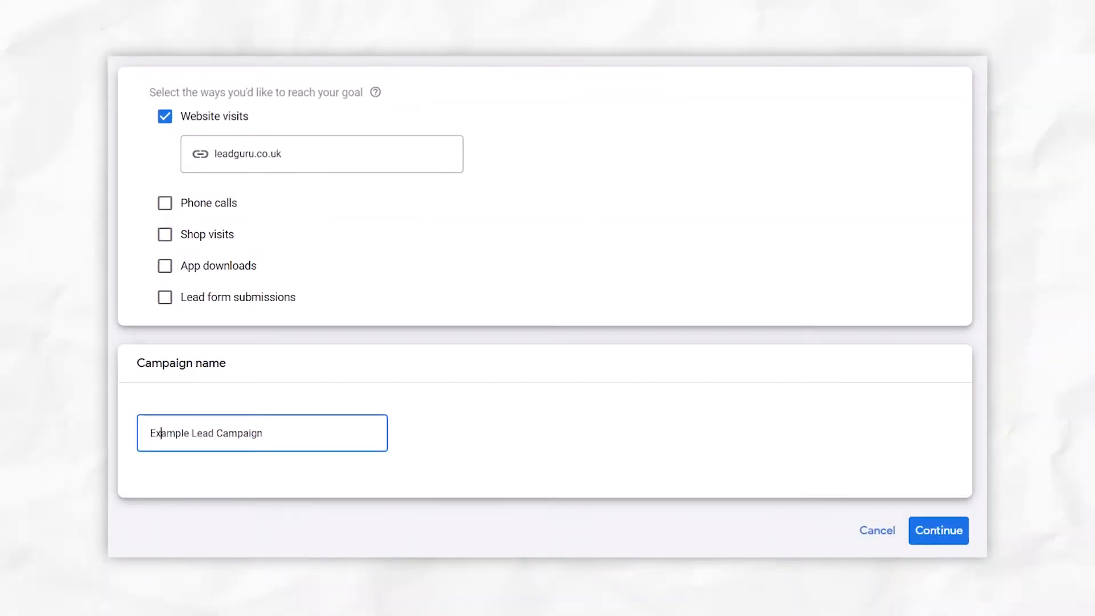
left_click(940, 530)
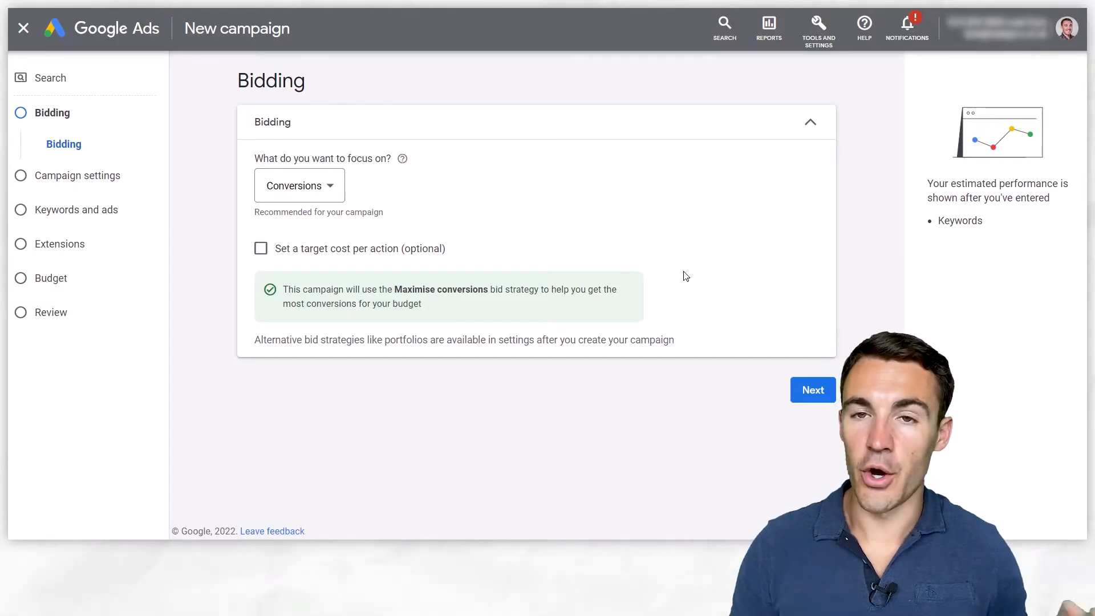
Step: Accept the Conversions bidding focus and exclude the Google Display Network from the campaign
left_click(813, 389)
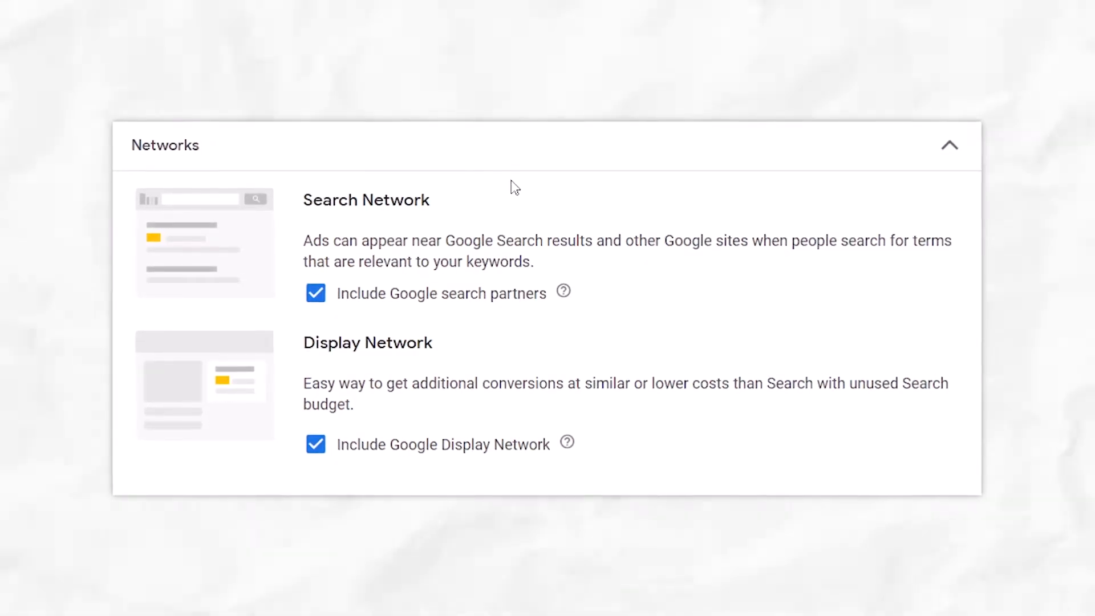
left_click(314, 445)
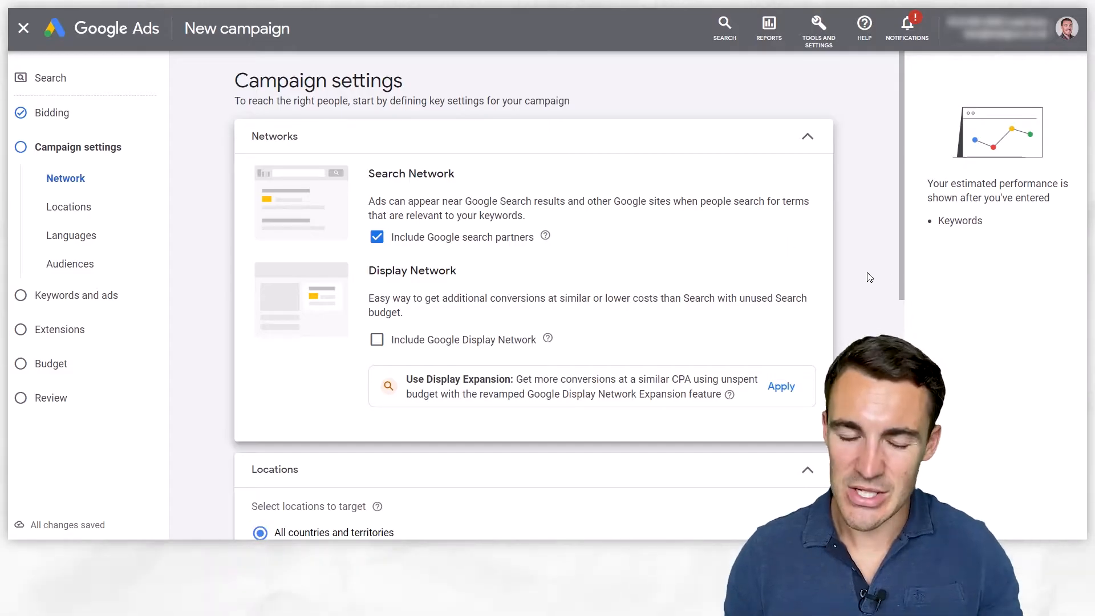
Step: Target the United Kingdom, keep English as the language, and proceed to the keywords and ads stage
scroll(869, 277, "down", 5)
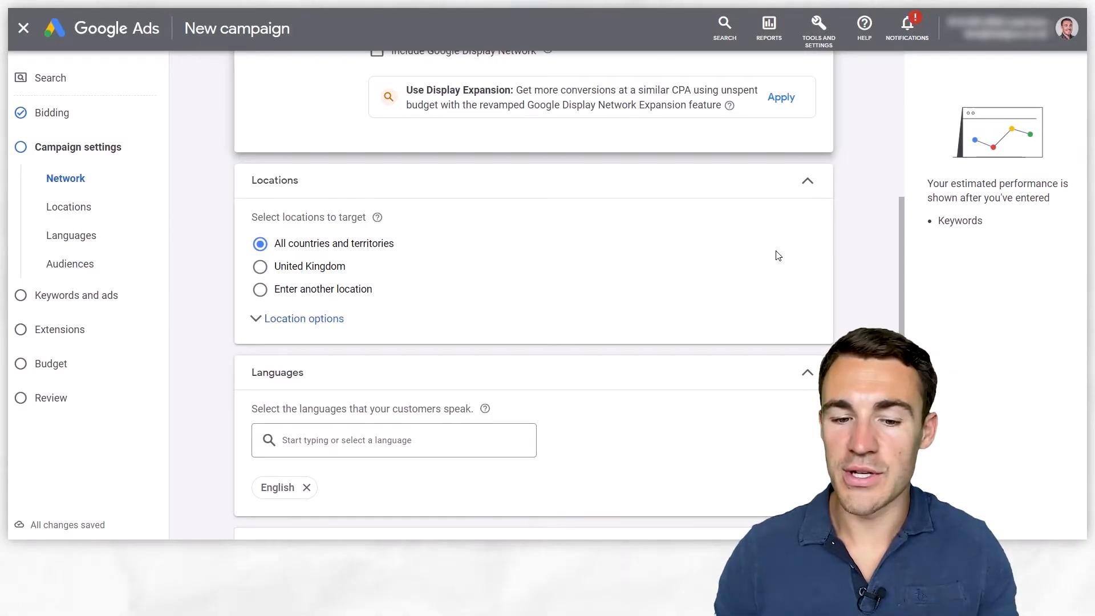
left_click(281, 268)
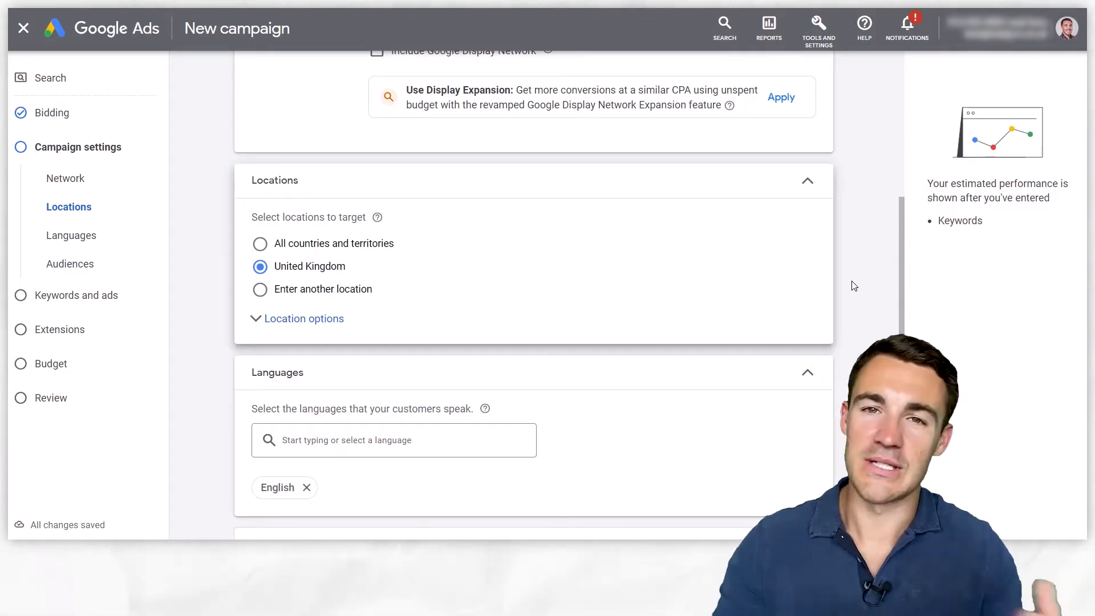
scroll(854, 285, "down", 2)
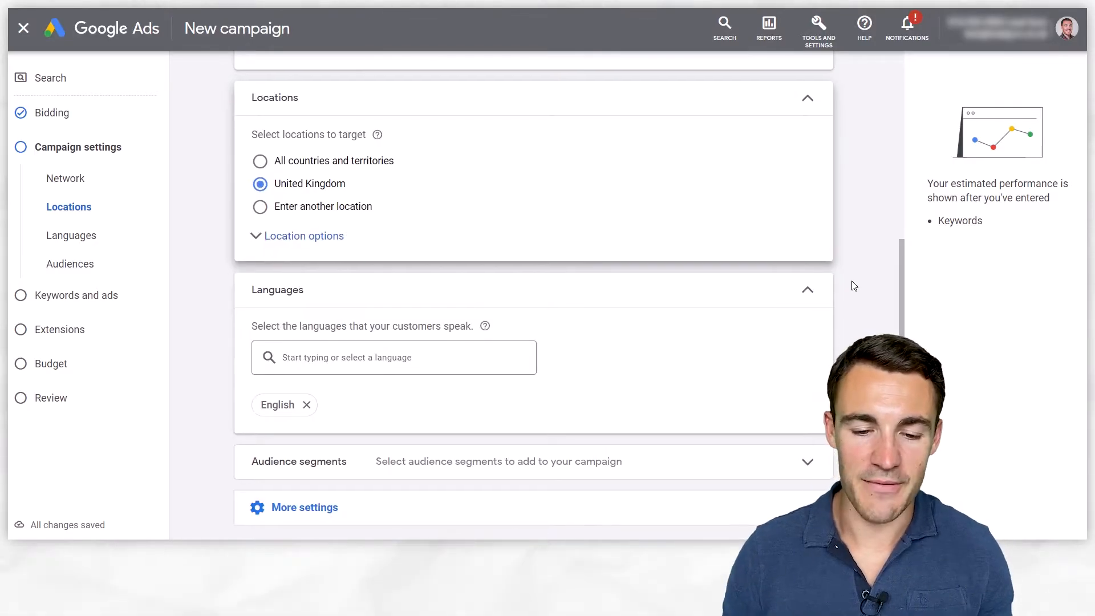
scroll(523, 290, "down", 2)
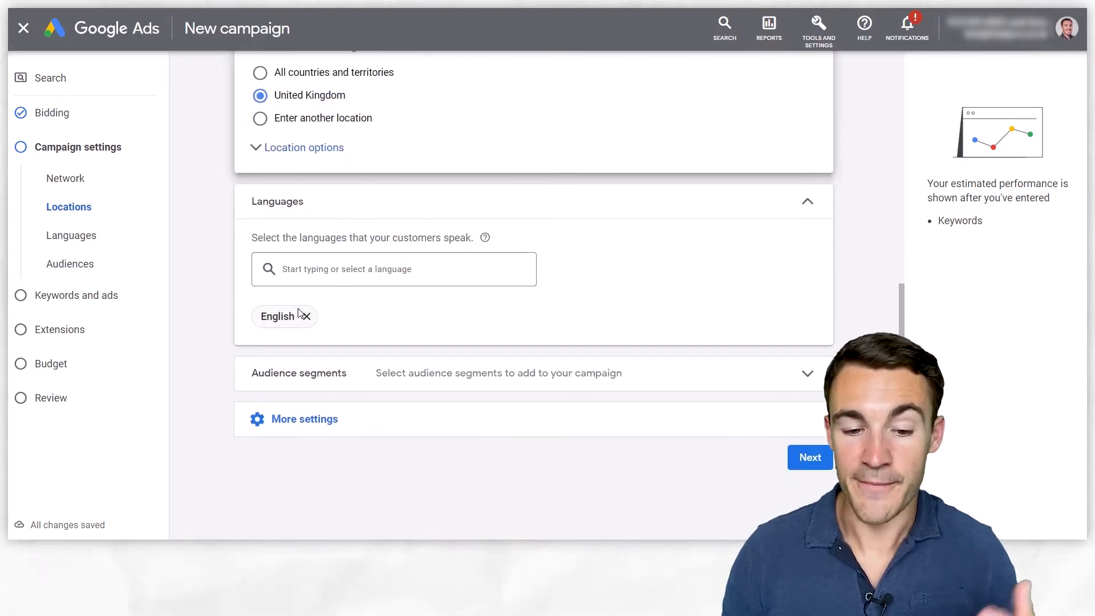
scroll(450, 316, "down", 1)
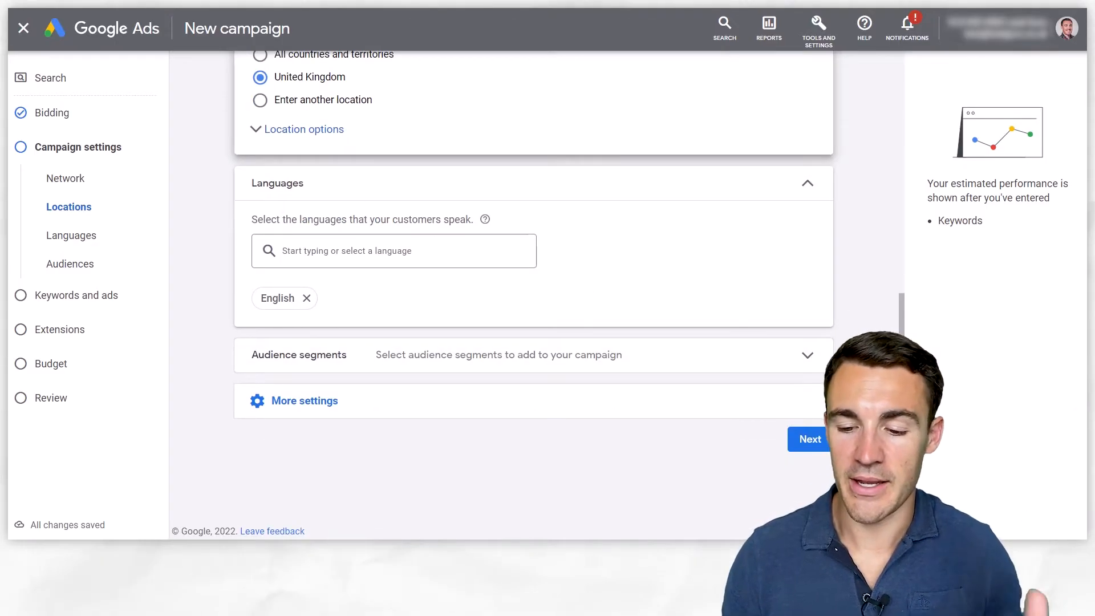
left_click(808, 440)
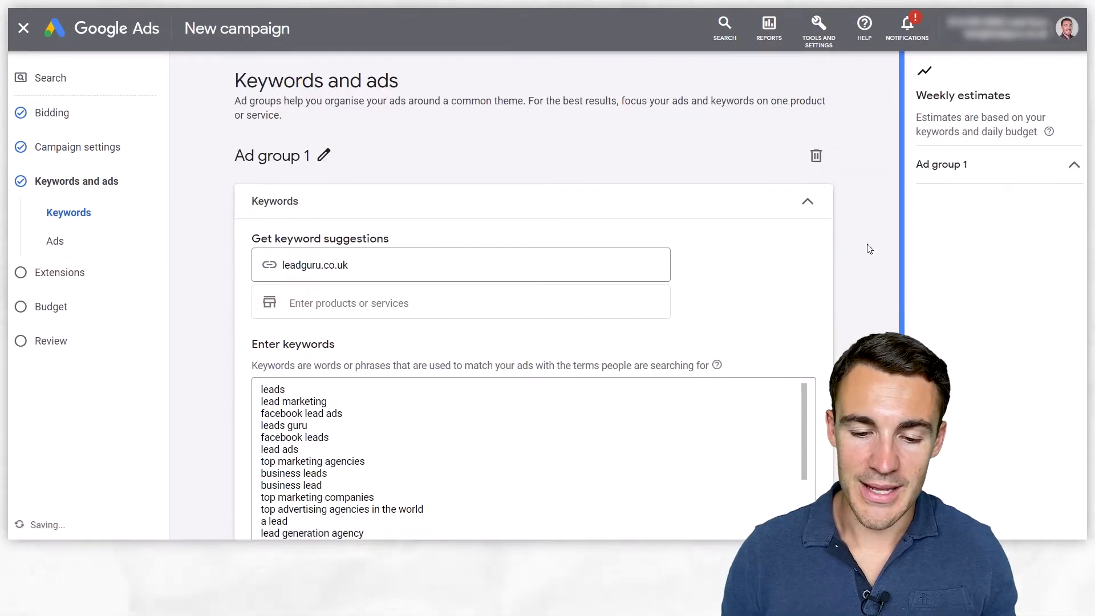
Step: Rename the ad group as Digital Advertising Agency
scroll(767, 145, "down", 1)
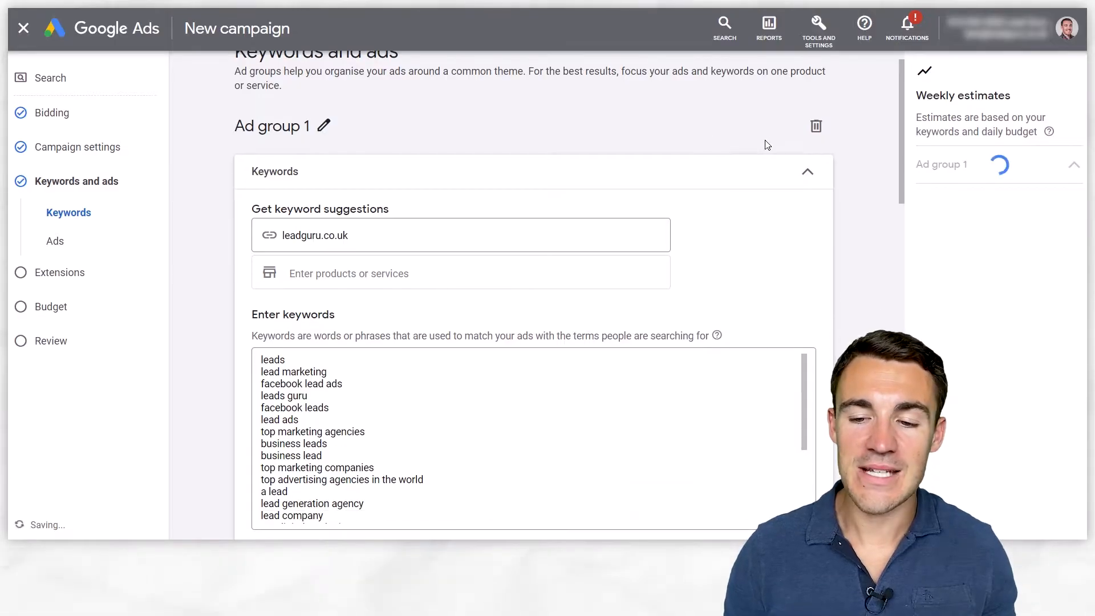
left_click(323, 126)
left_click_drag(322, 126, 199, 125)
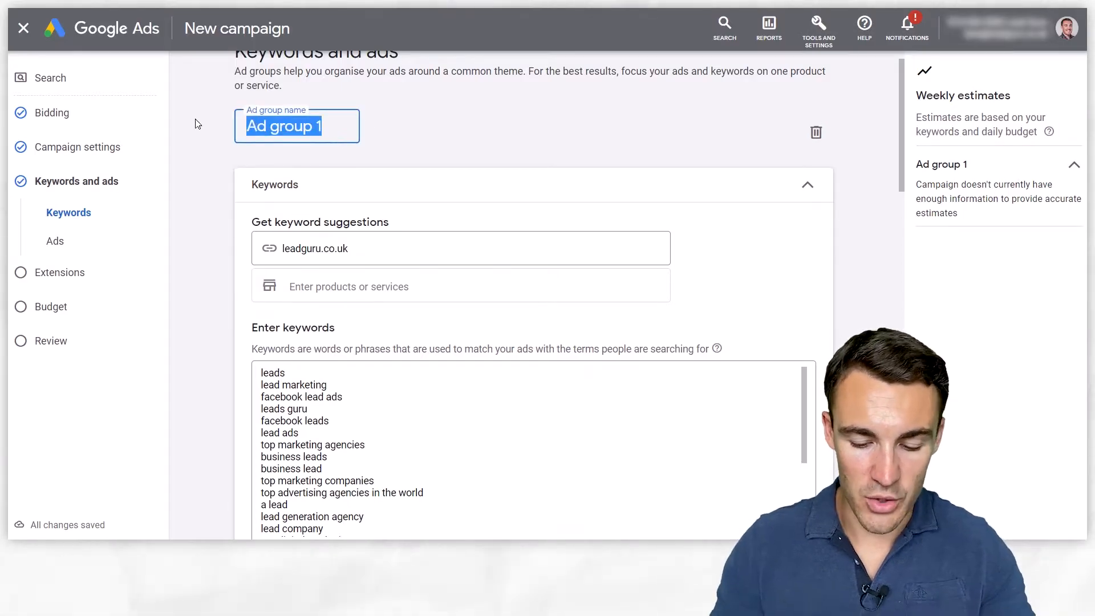
type("Digital Adverti")
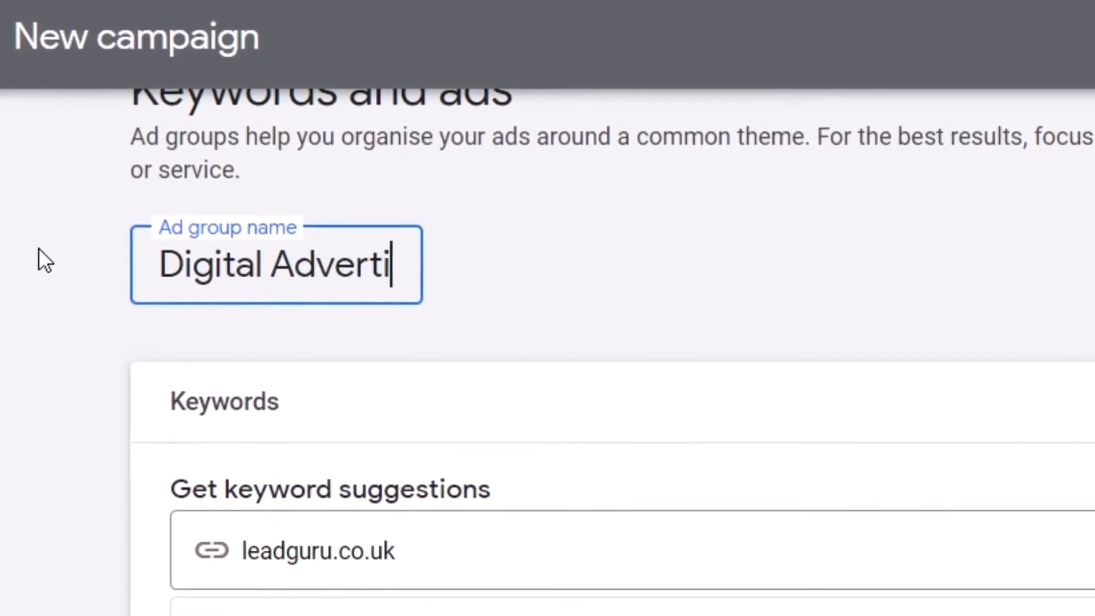
type("sing Agen")
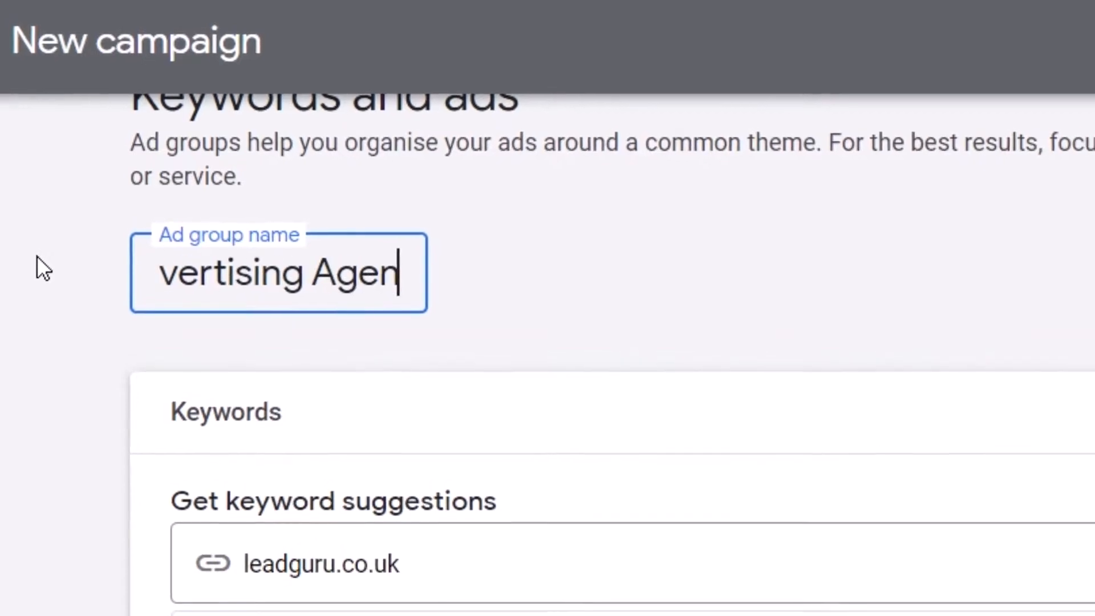
type("cy")
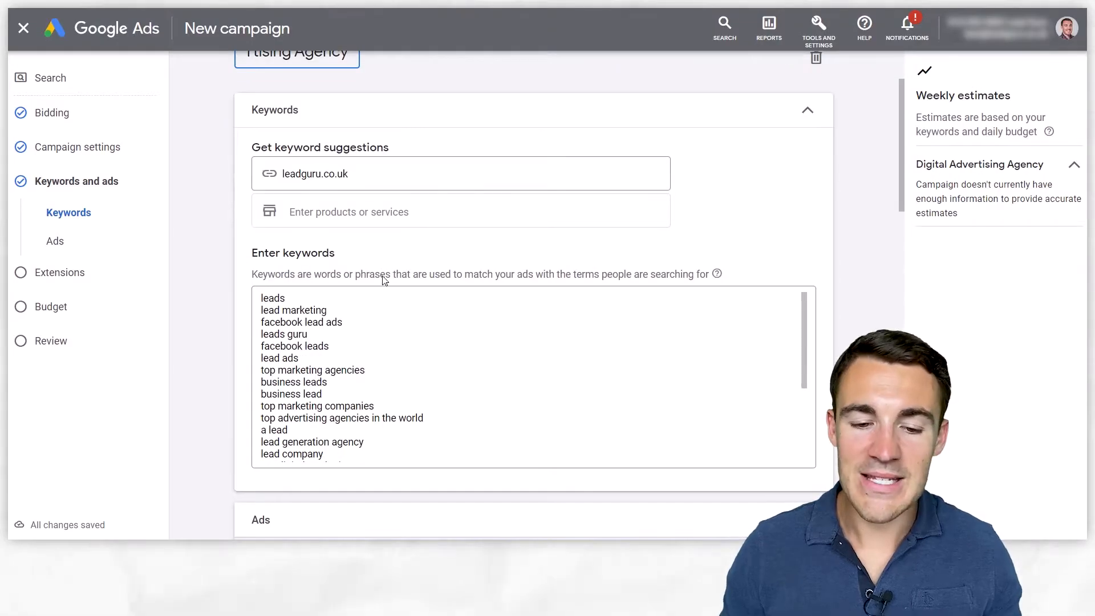
Step: Clear all the suggested keywords from the ad group's keyword list
left_click(307, 317)
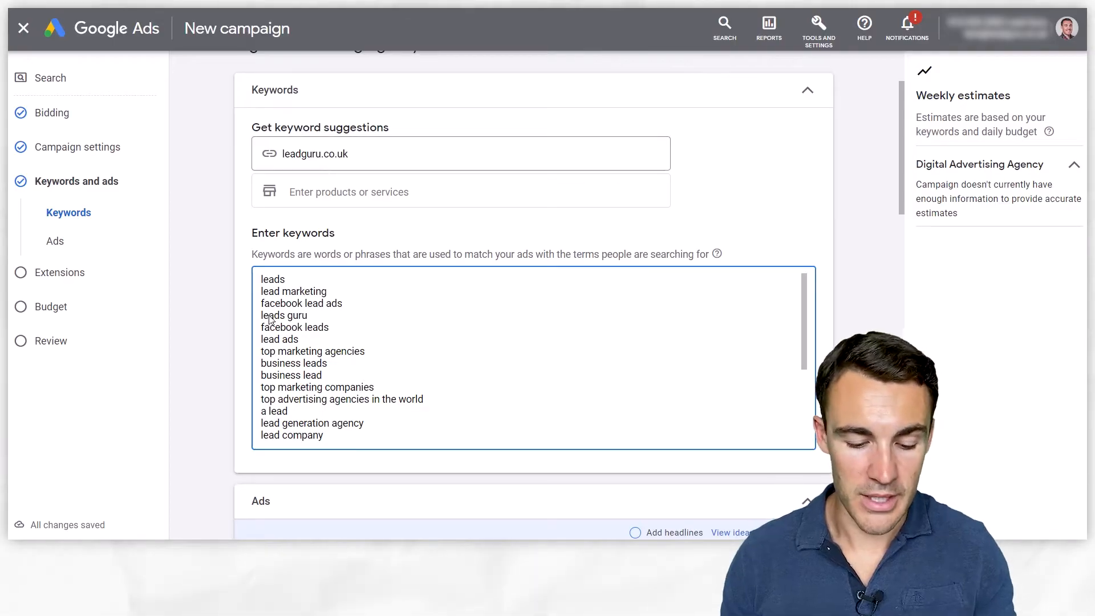
key("ctrl+a")
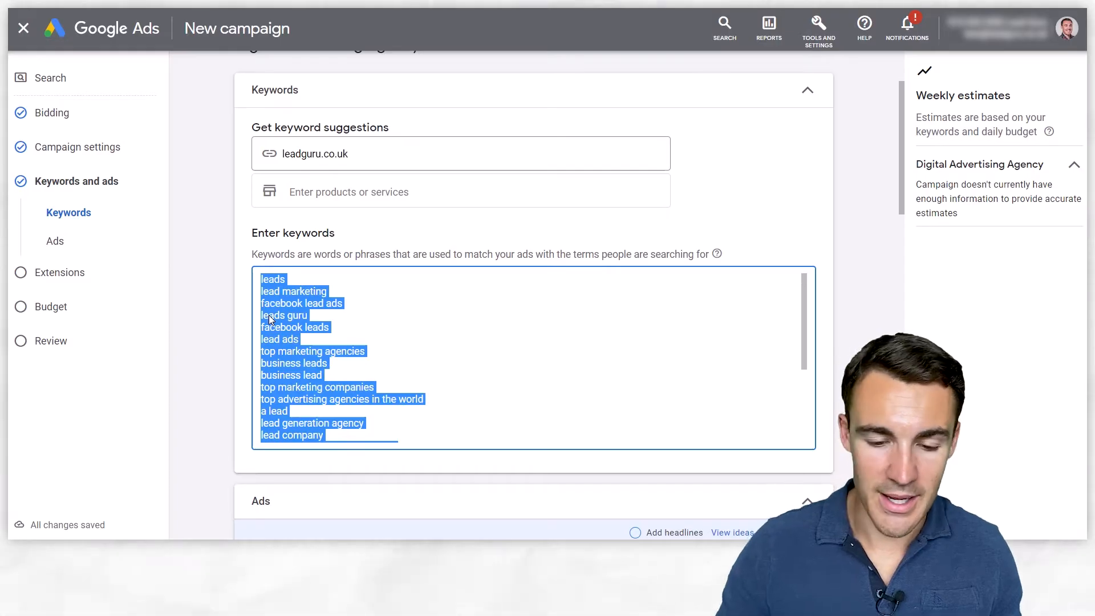
key("BackSpace")
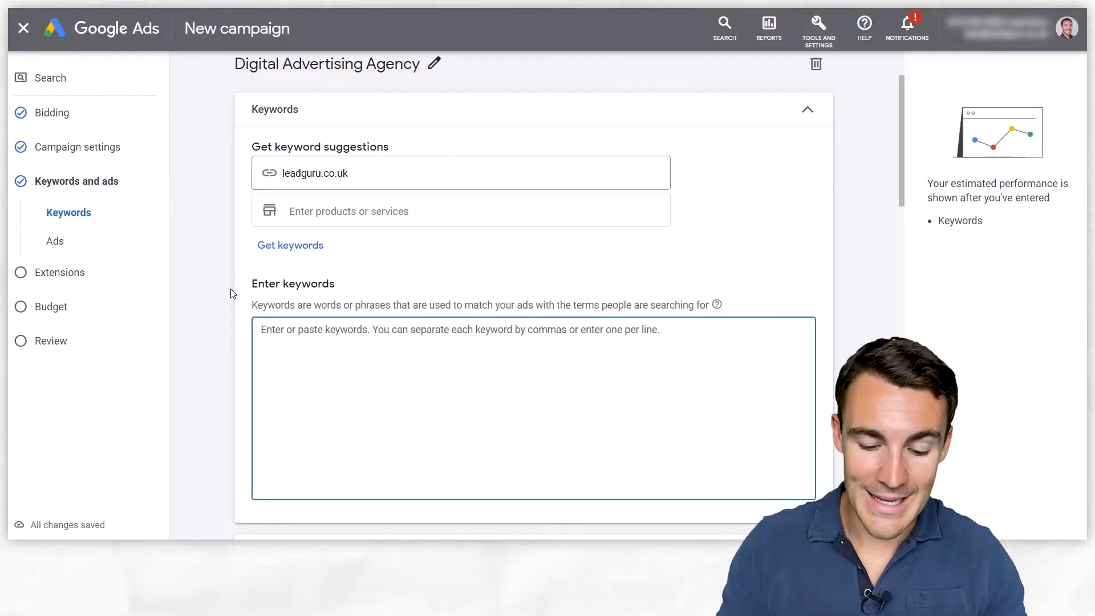
Step: Enter the keywords digital advertising agency and digital ads agency, plus versions of each ending in uk and services, one per line
type("digital ad")
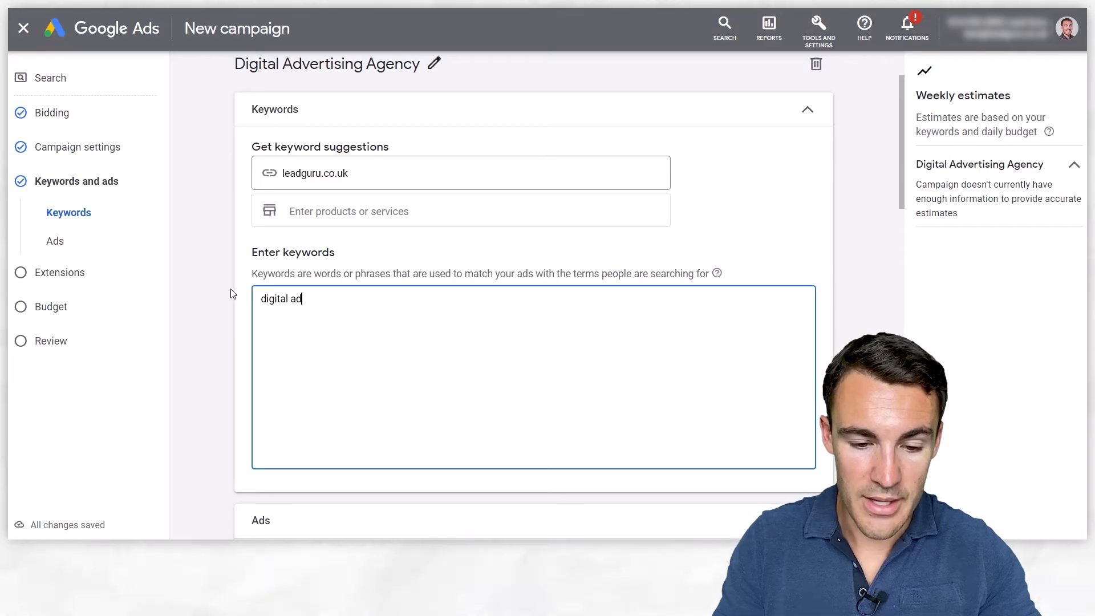
type("vertising a")
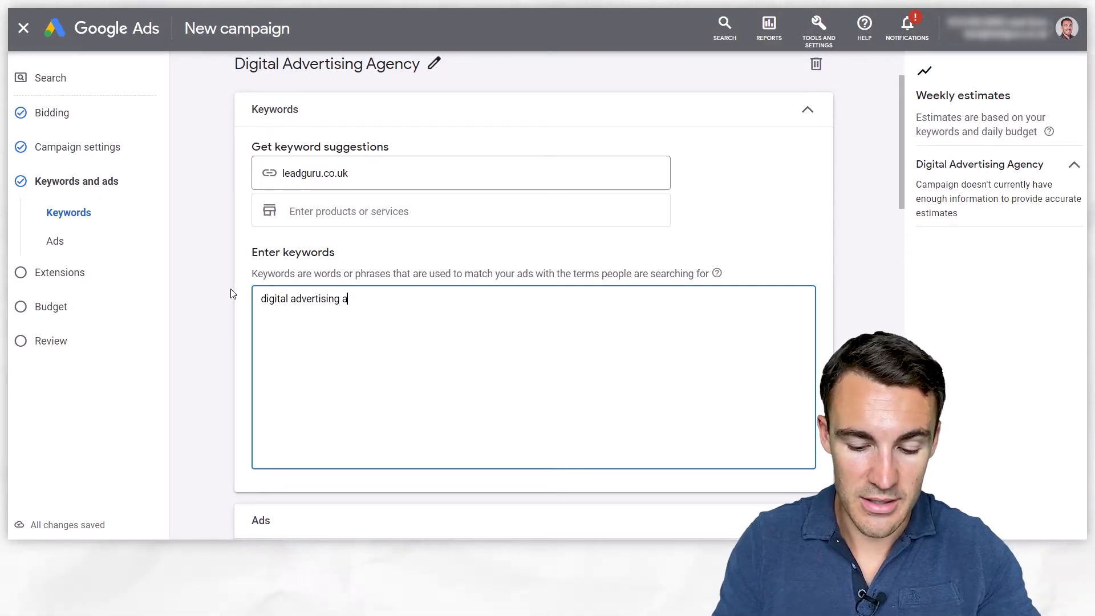
type("gency")
key("Return")
type("di")
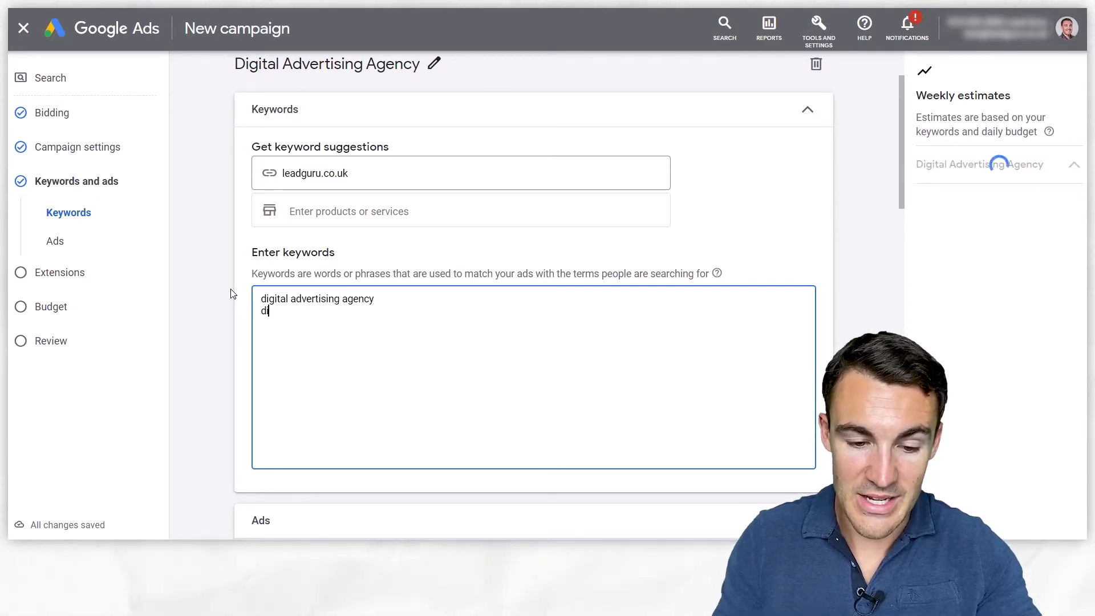
type("gital ads agency")
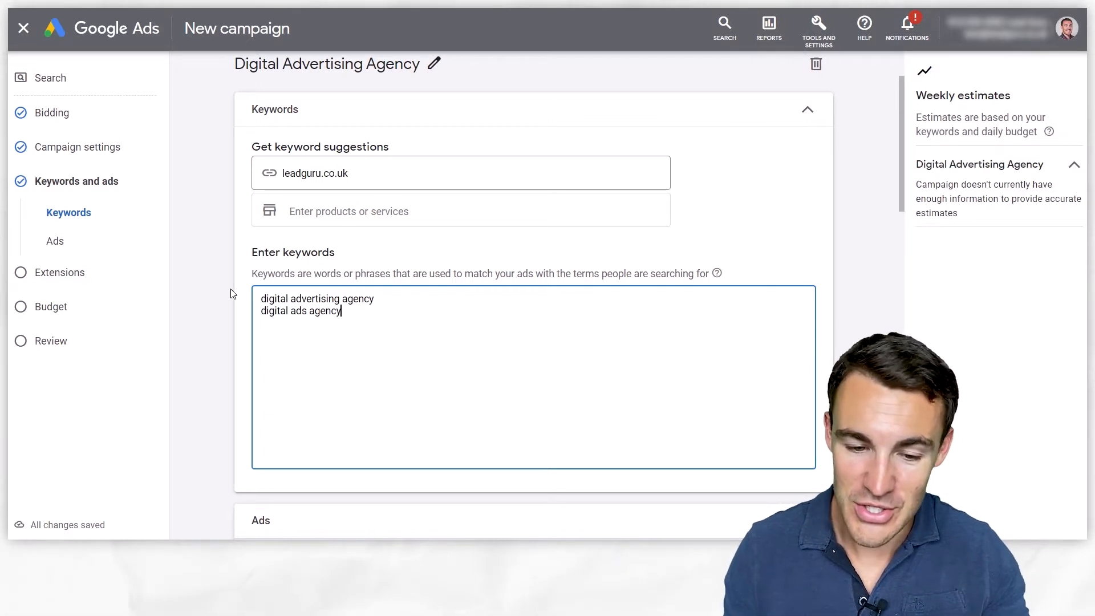
type("digital advertising agency uk")
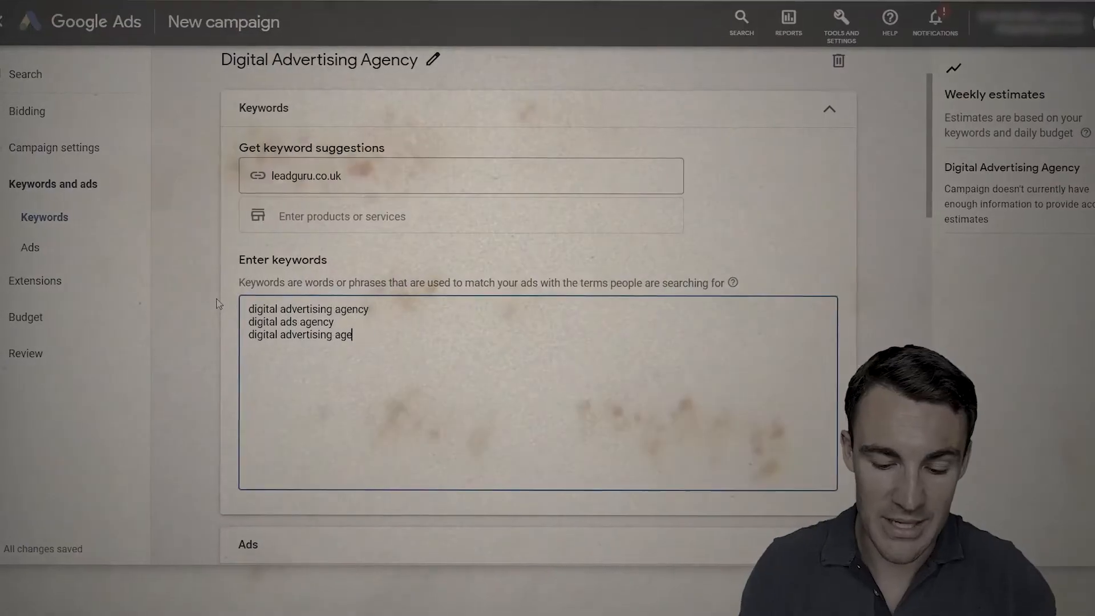
key("Return")
type("digital ads agency uk")
key("Return")
type("digital advertising agency services")
key("Return")
type("digital ads agency services")
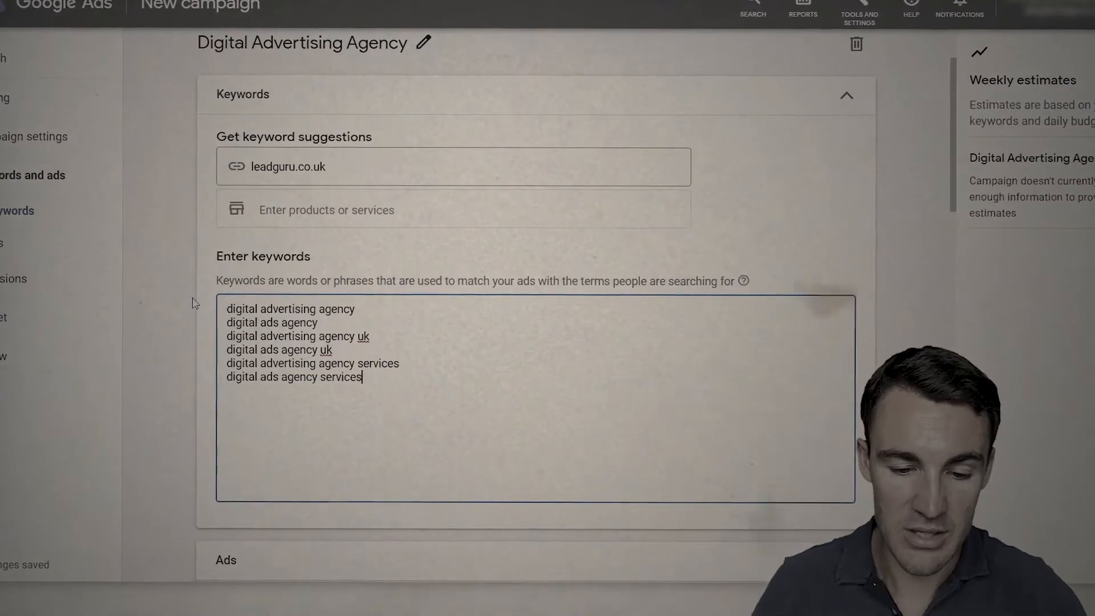
Step: Enclose the first keyword, digital advertising agency, in quotation marks to make it a phrase match keyword
left_click_drag(368, 375, 207, 321)
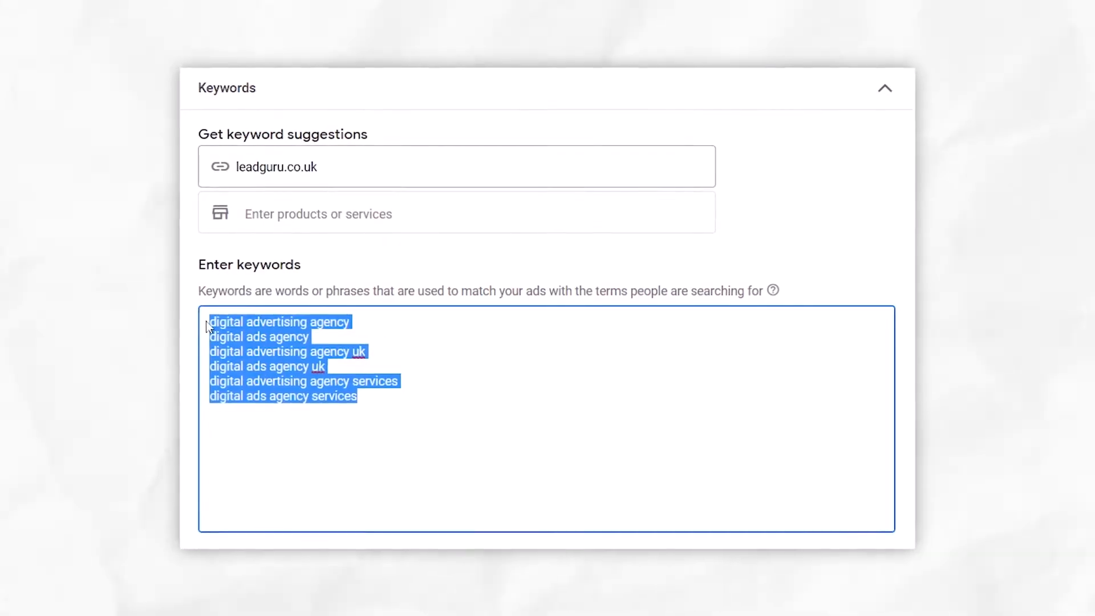
left_click(373, 380)
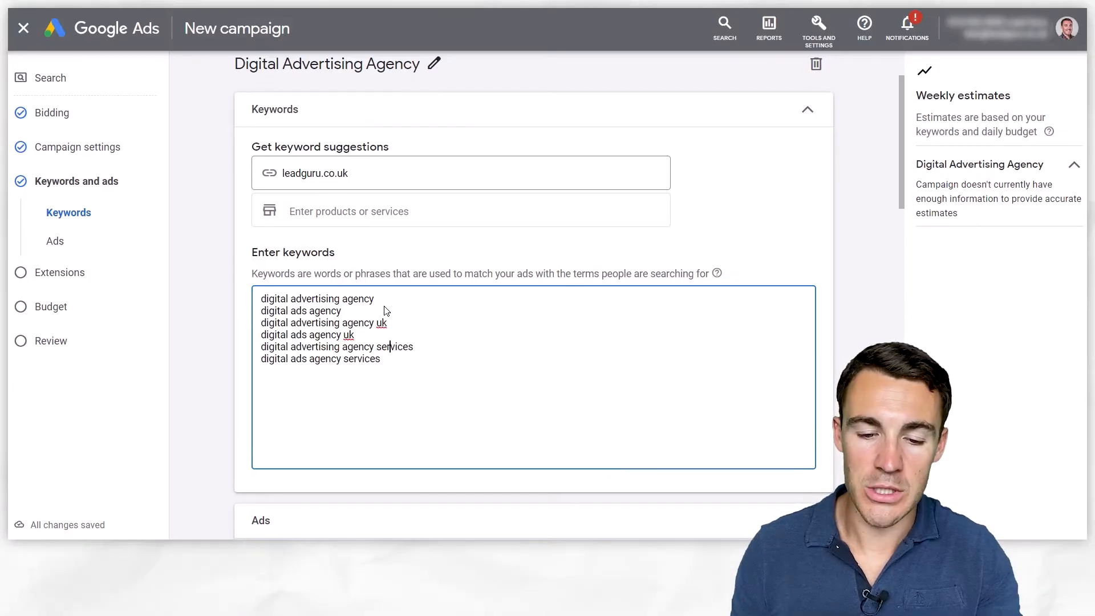
left_click(338, 224)
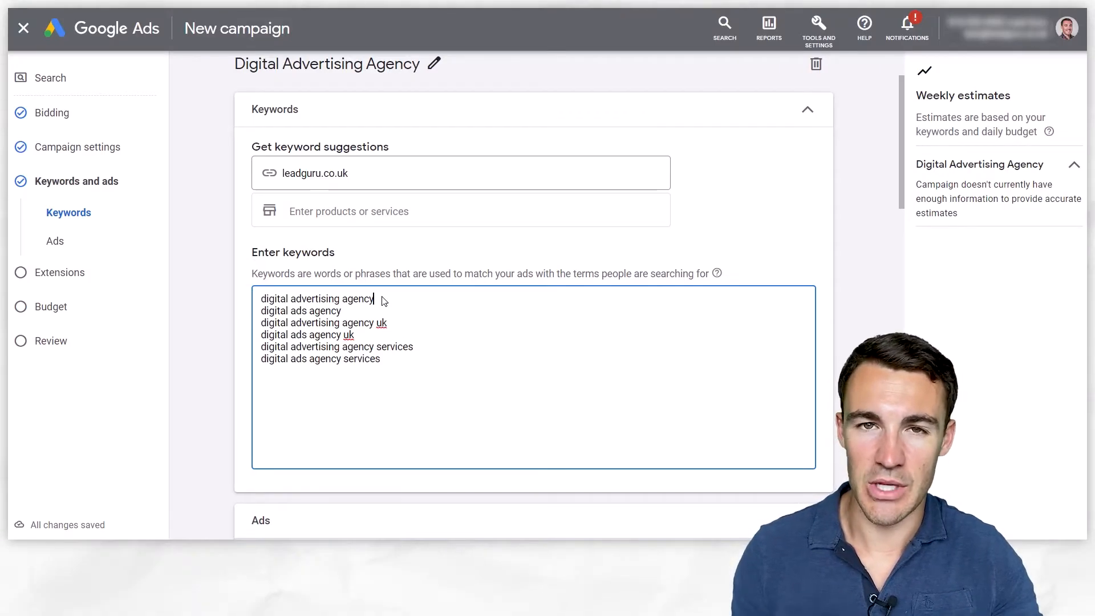
type("\"")
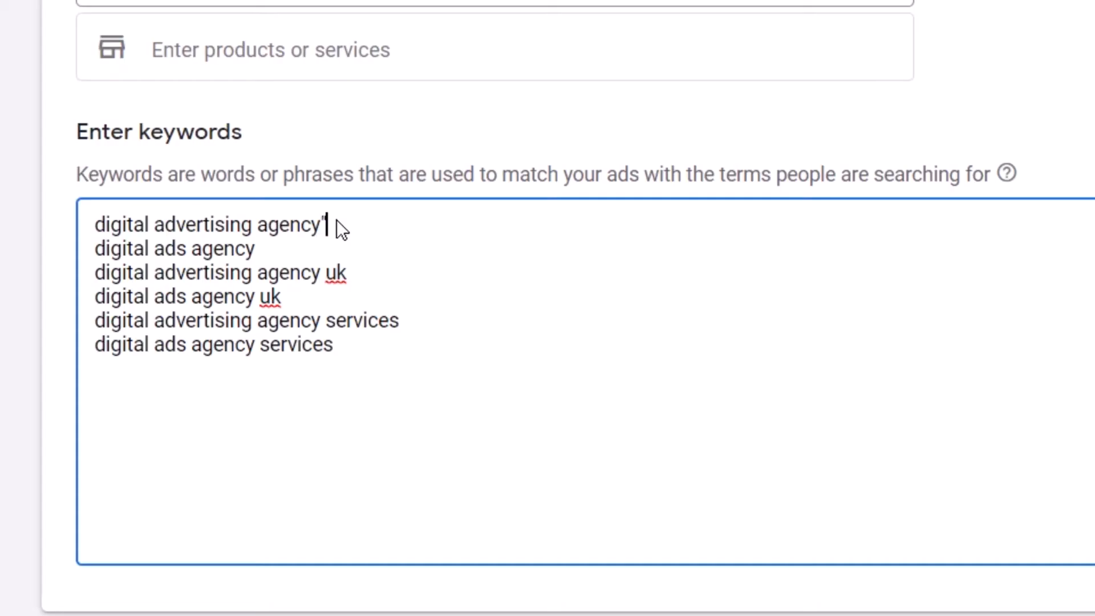
left_click(98, 224)
type("\"")
Step: Add an opening quotation mark in front of each of the other five keywords
key("Down")
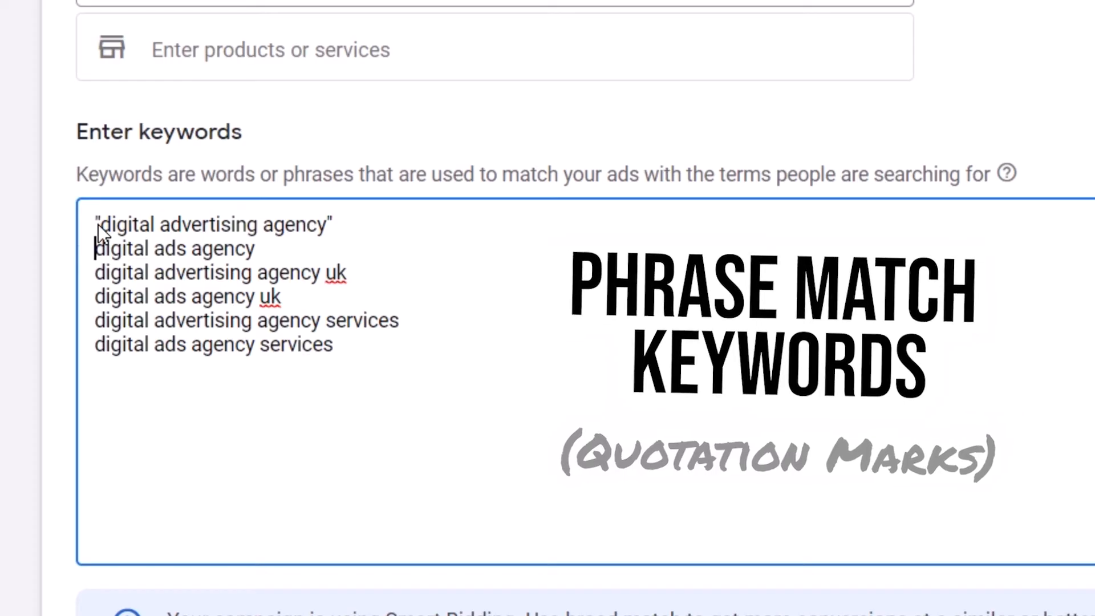
type("\"")
key("Down")
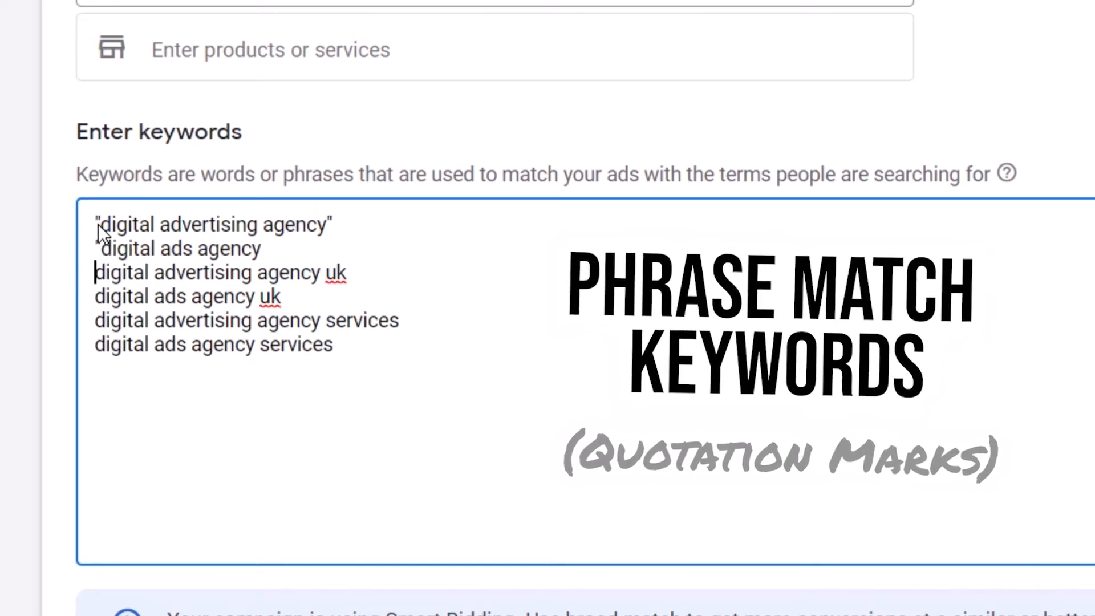
type("\"")
key("Down")
type("\"")
key("Down")
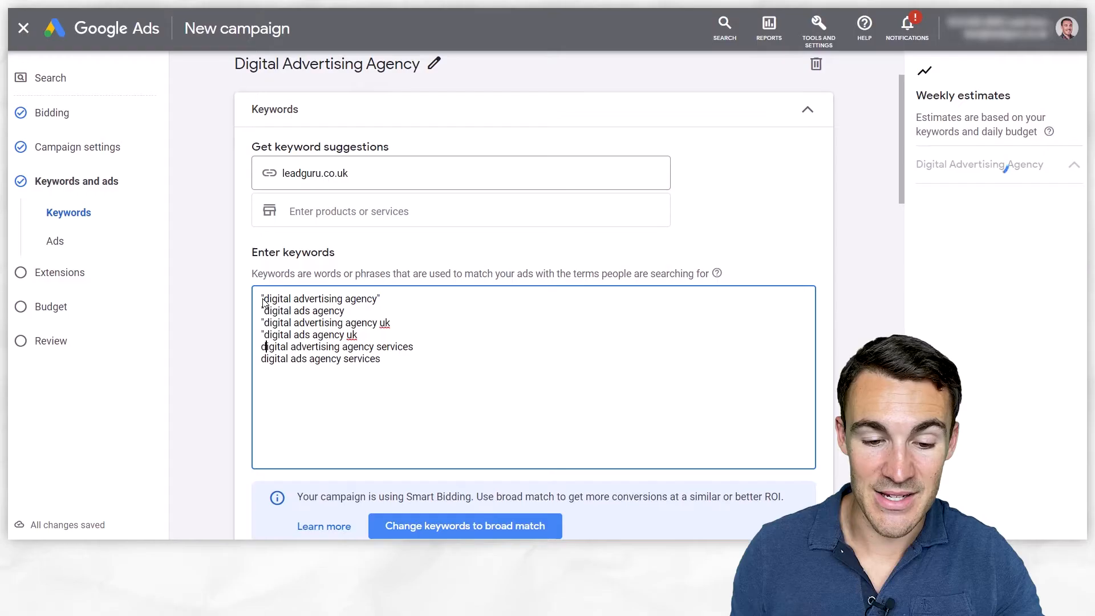
type("\"")
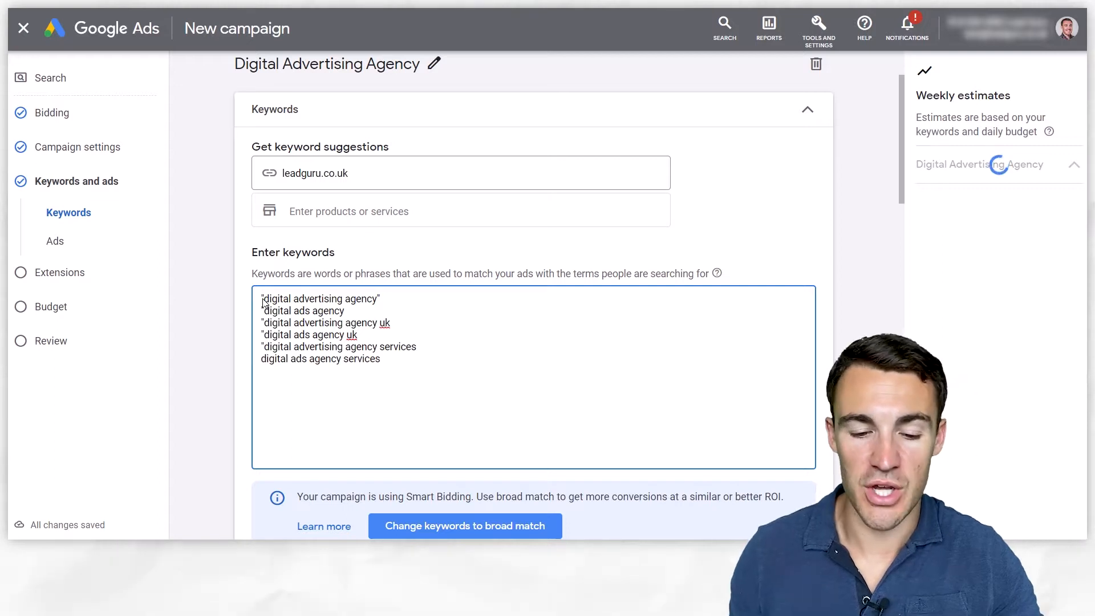
type("\"")
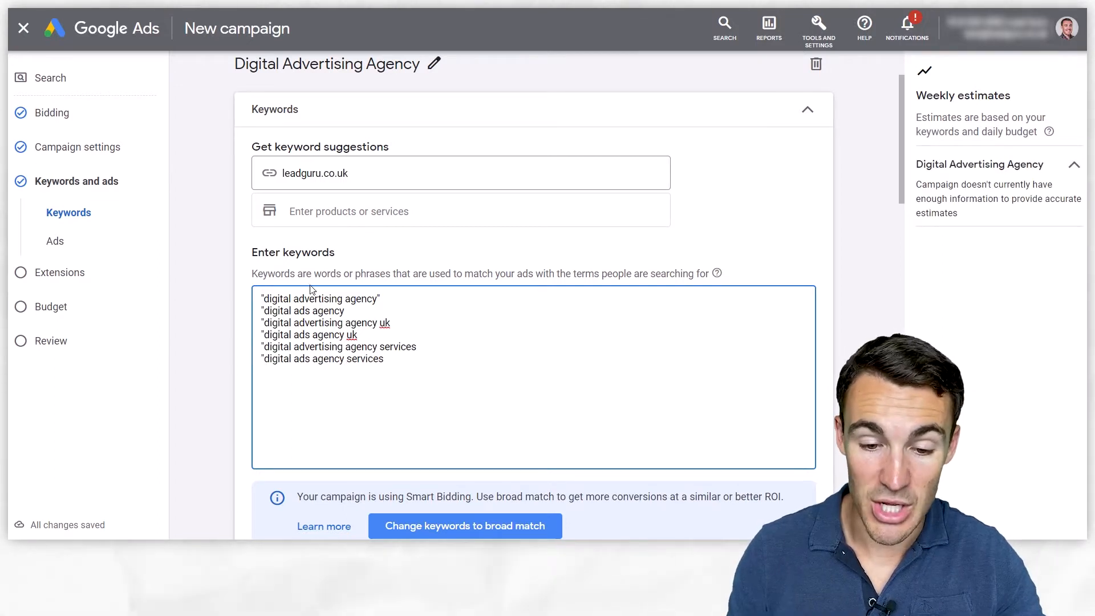
Step: Add the closing quotation mark at the end of each of the five remaining keywords
type("\"")
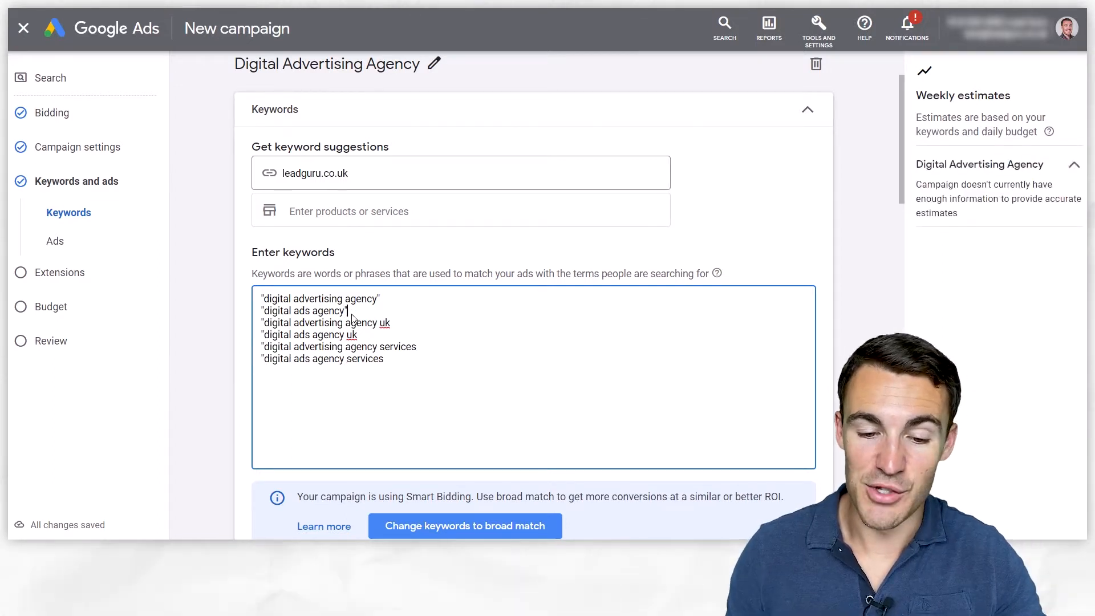
left_click(394, 323)
type("\" ")
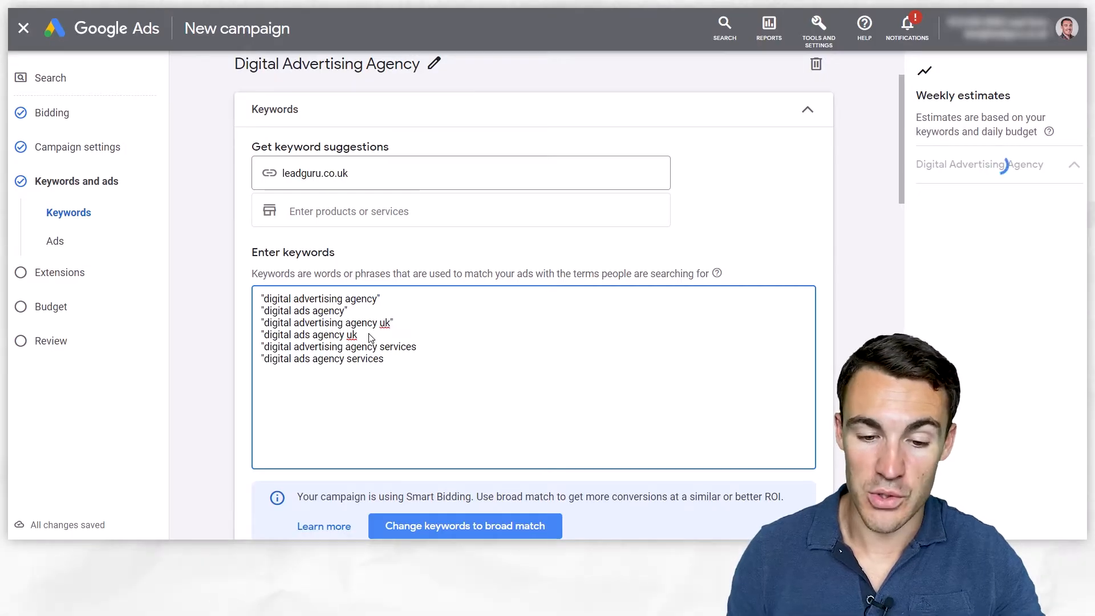
type("\"")
left_click(420, 360)
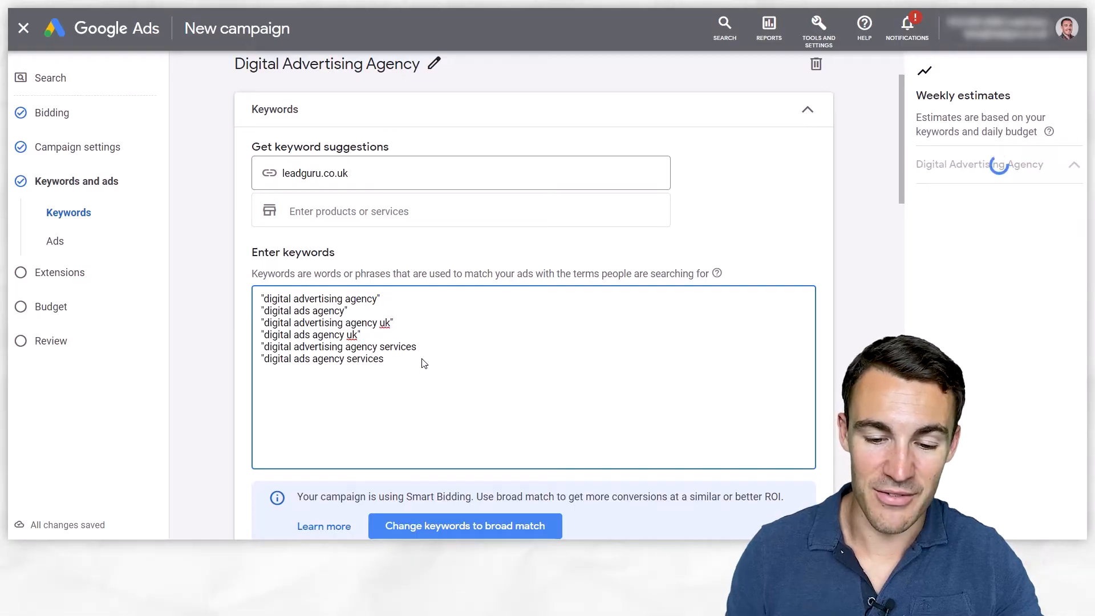
left_click(427, 340)
left_click(418, 348)
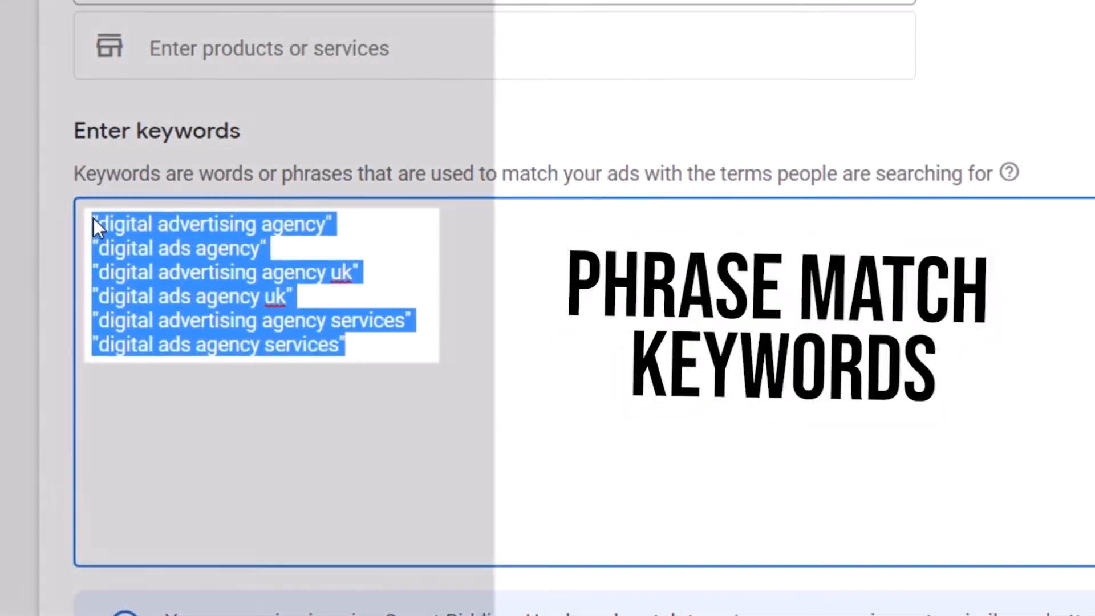
Step: Duplicate the six phrase match keywords directly below the existing ones in the keyword list
left_click(369, 351)
key("Return")
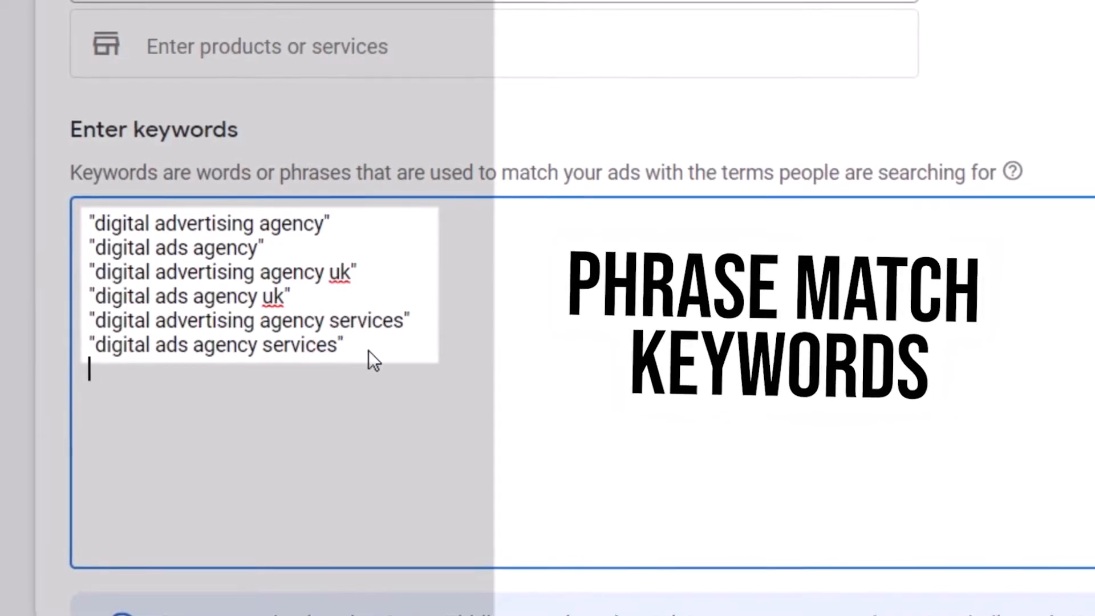
type("\"digital advertising agency\" \"digital ads agency\" \"digital advertising agency uk\" \"digital ads agency uk\" \"digital advertising agency services\" \"digital ads agency services\"")
Step: Replace the quotation marks around the duplicated digital advertising agency keyword with square brackets for exact match
left_click(344, 371)
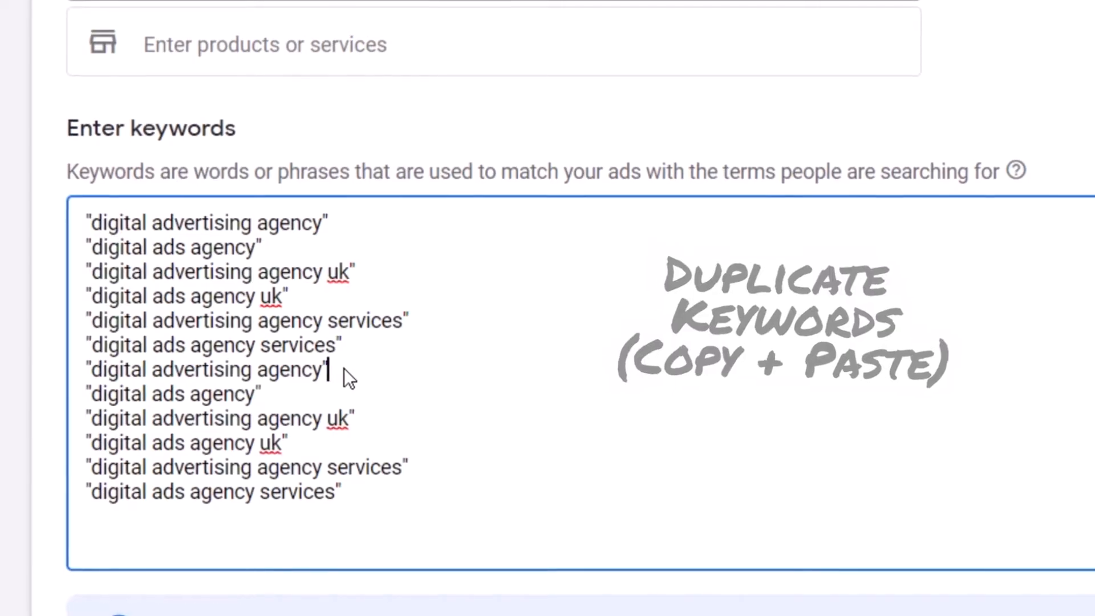
key("BackSpace")
type("]")
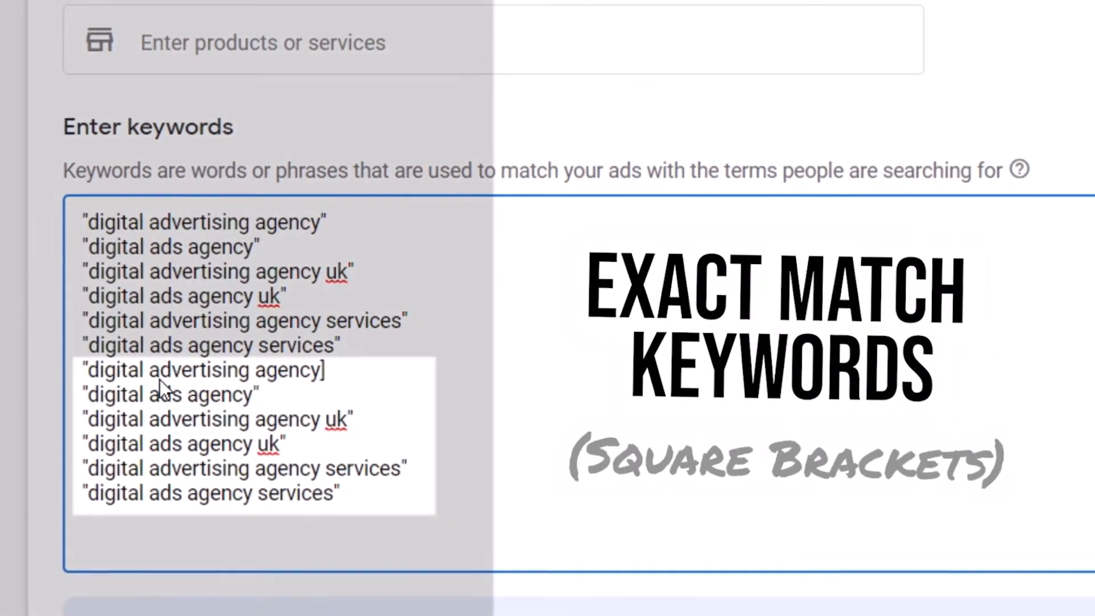
left_click(83, 368)
key("BackSpace")
type("[")
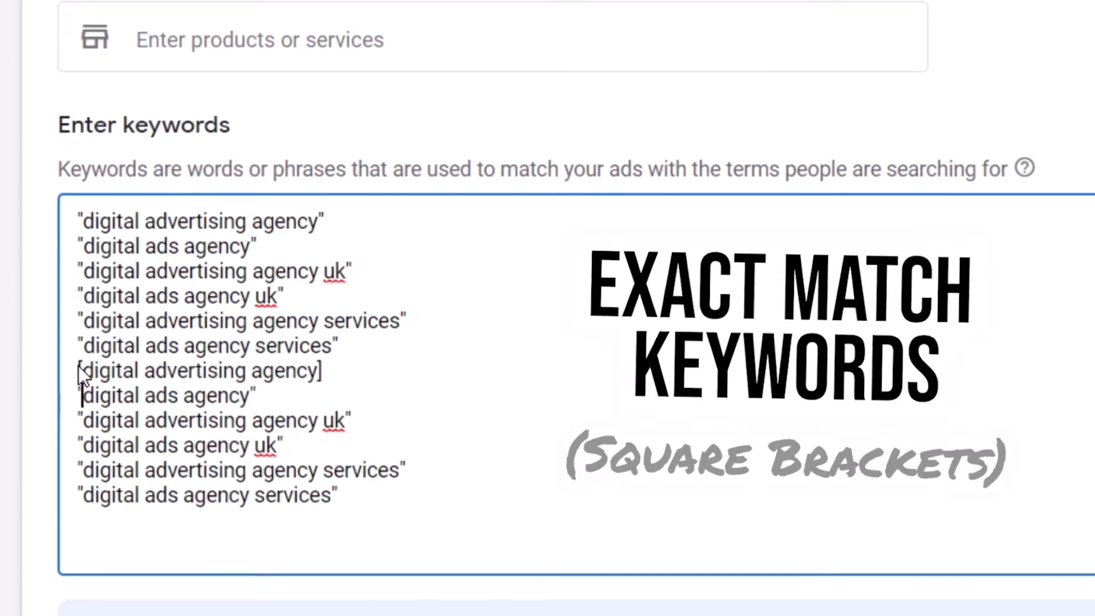
Step: Replace the quotation marks around the other five duplicated keywords with square brackets to make them exact match
key("Down")
key("BackSpace")
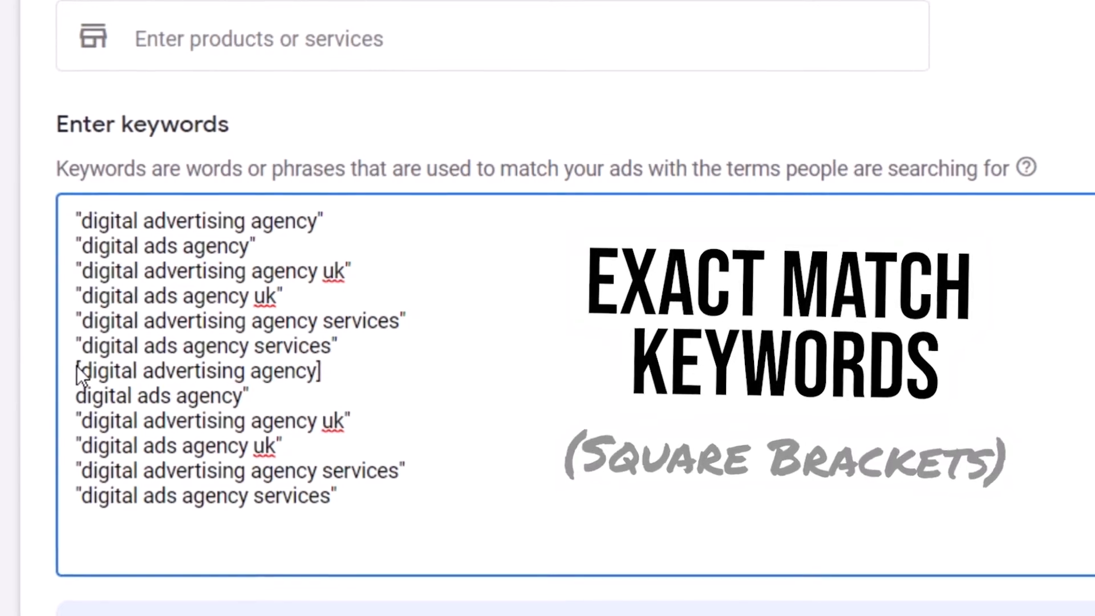
type("[")
key("Down")
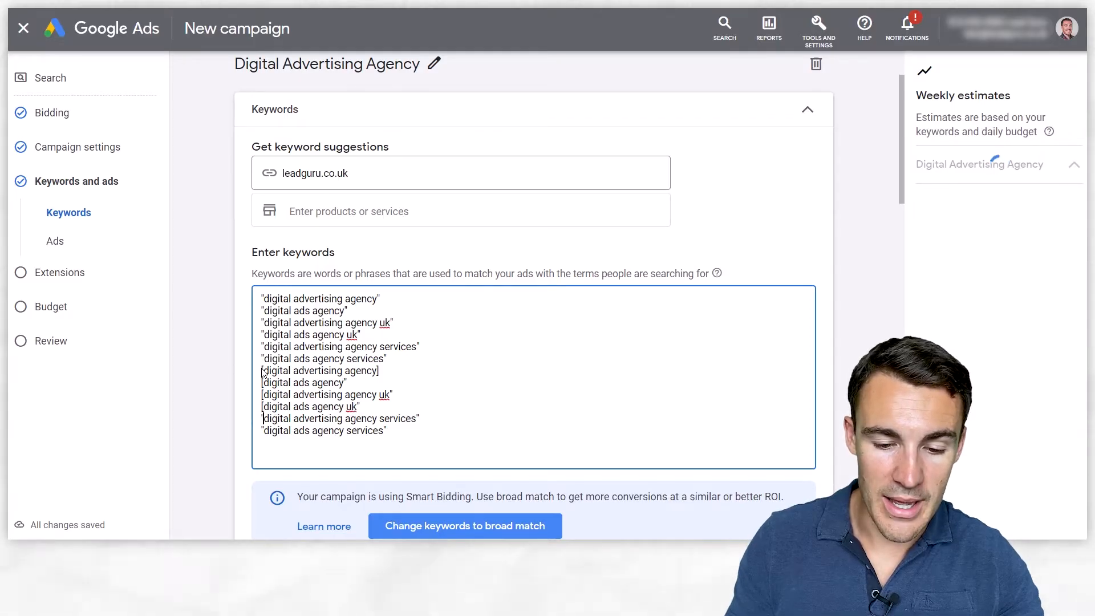
key("BackSpace")
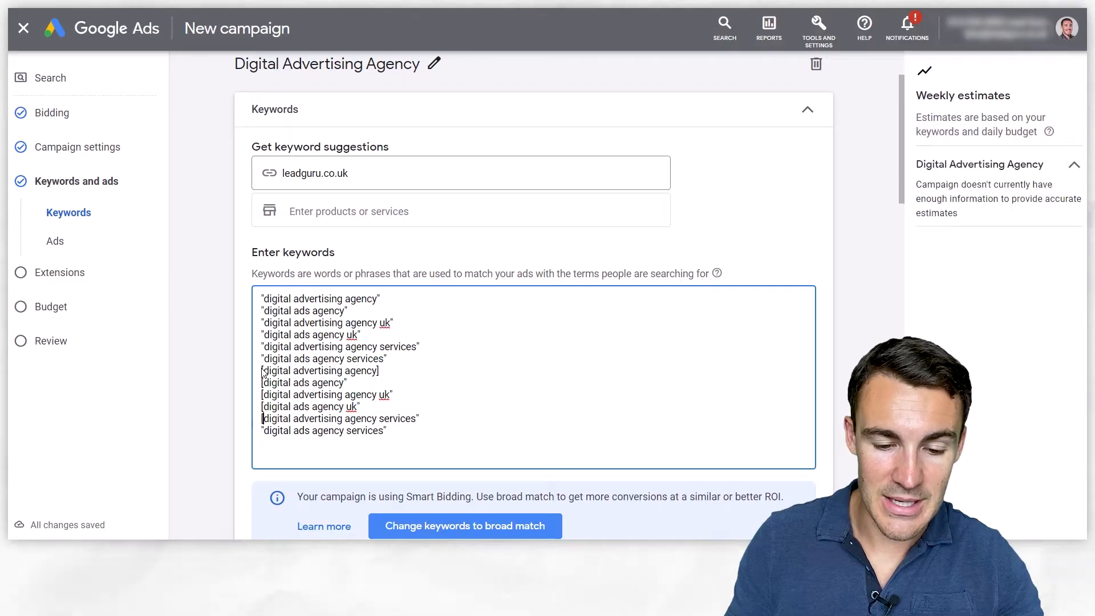
key("BackSpace")
type("[")
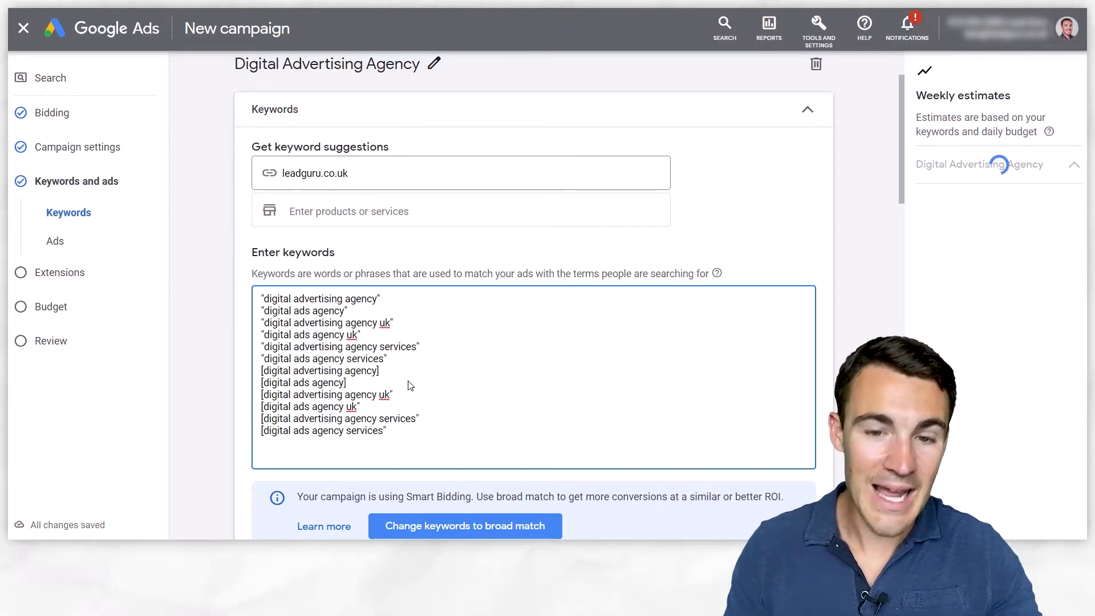
type("]")
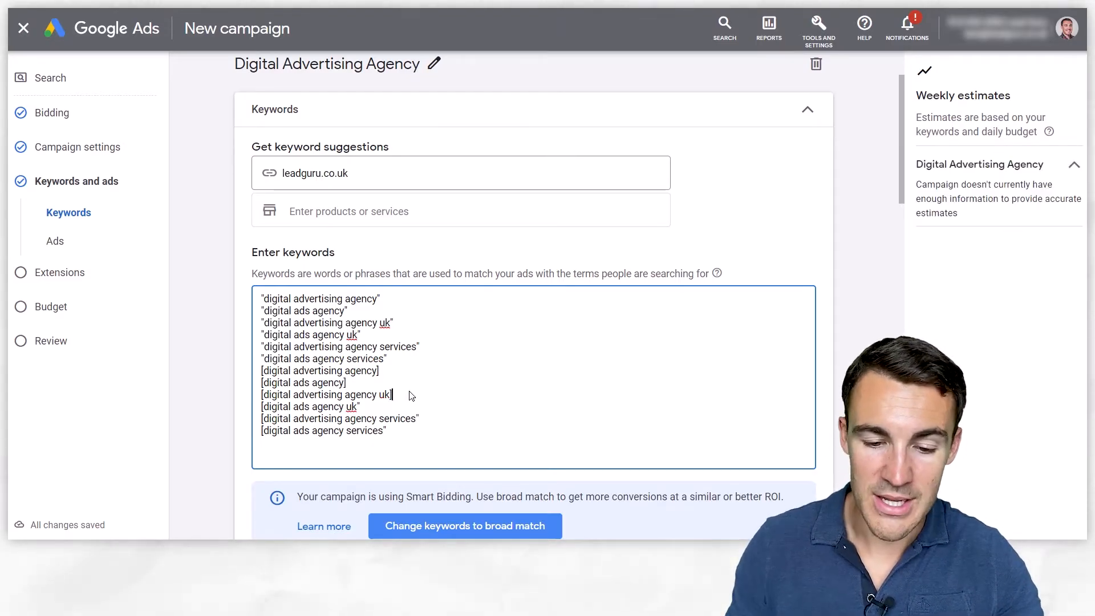
key("Down")
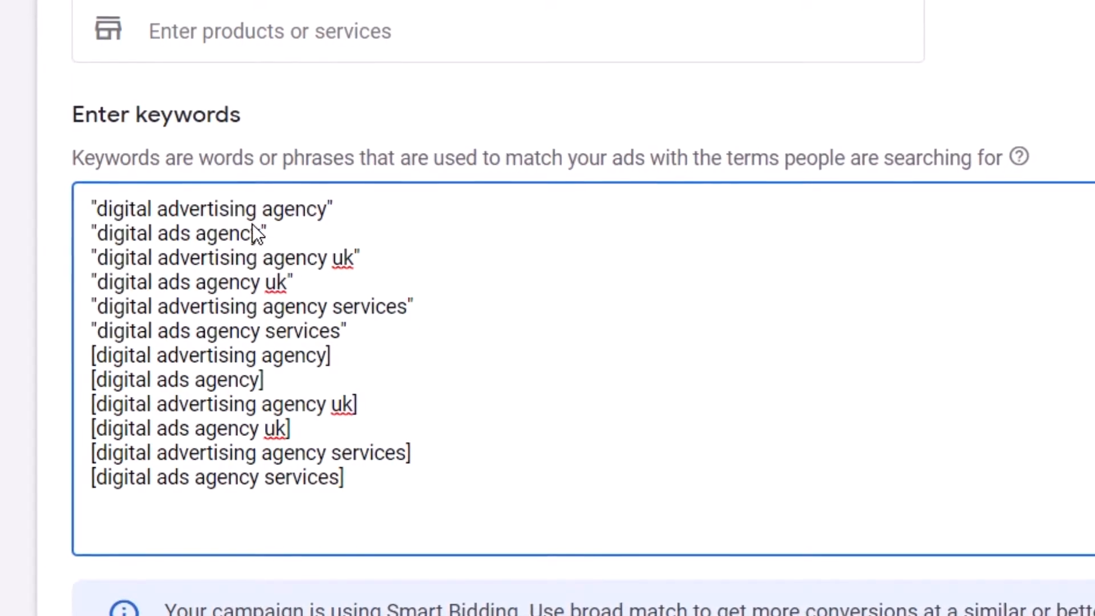
left_click_drag(283, 234, 97, 246)
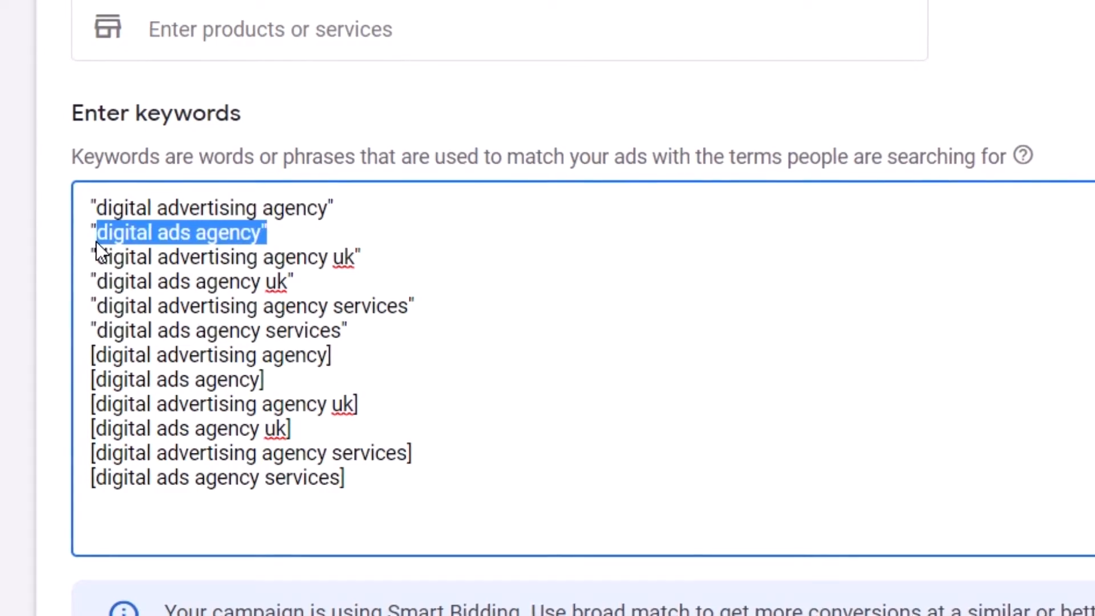
left_click(362, 257)
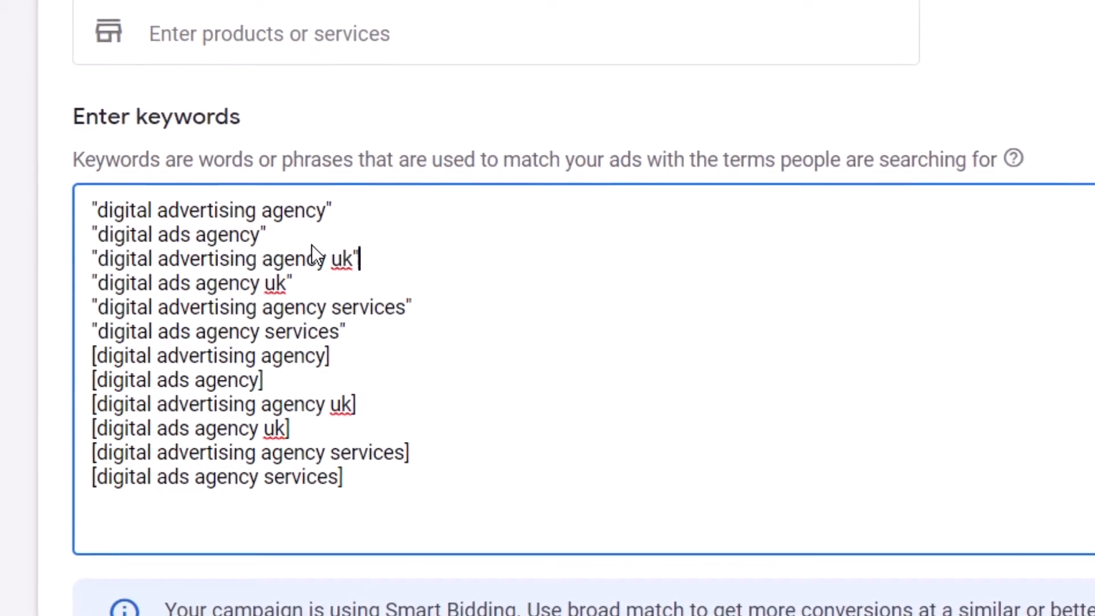
left_click(610, 341)
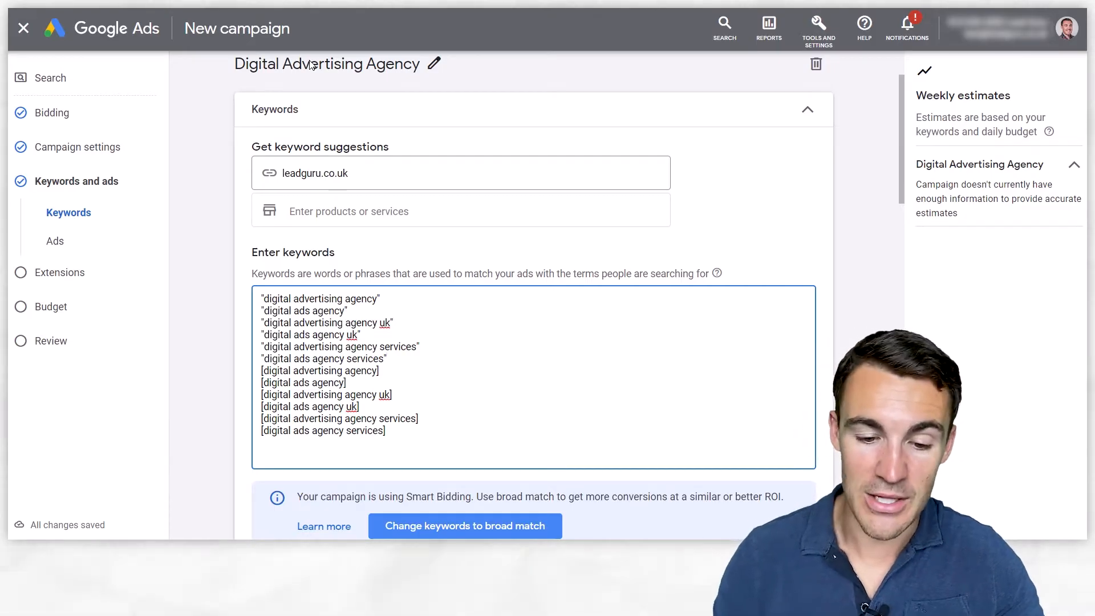
Step: Accept the ad with its prefilled final URL, headlines and descriptions, and proceed to the extensions stage
scroll(228, 273, "down", 2)
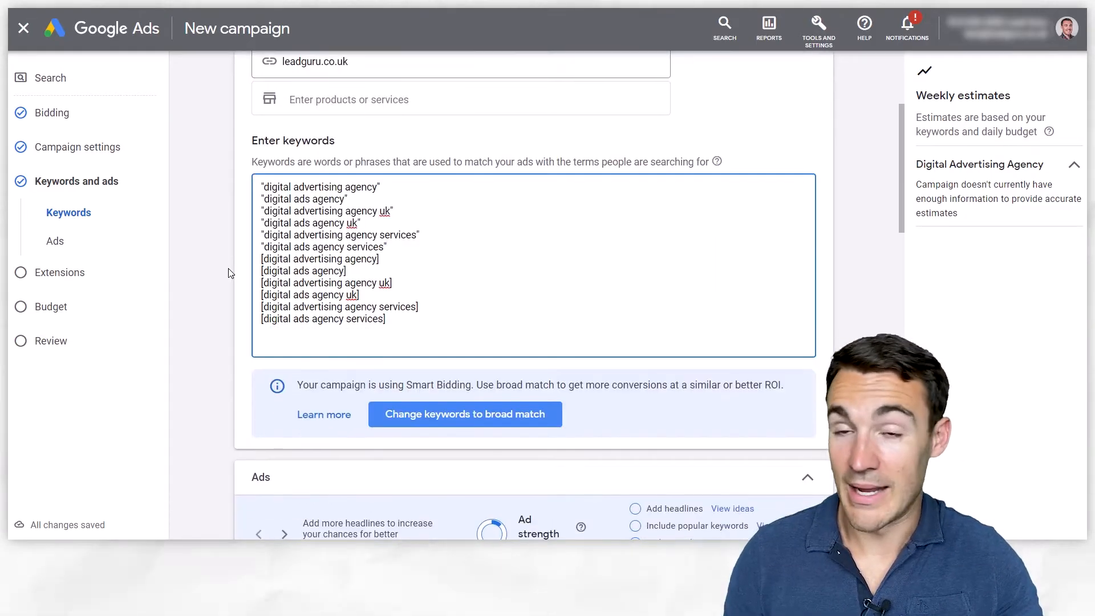
scroll(228, 273, "down", 3)
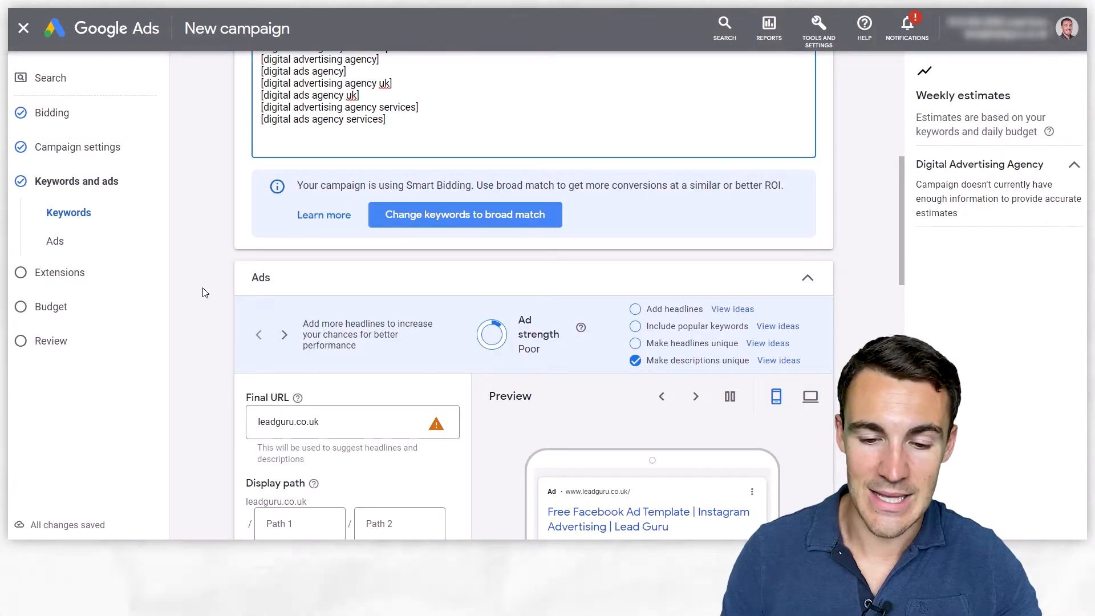
scroll(206, 293, "down", 3)
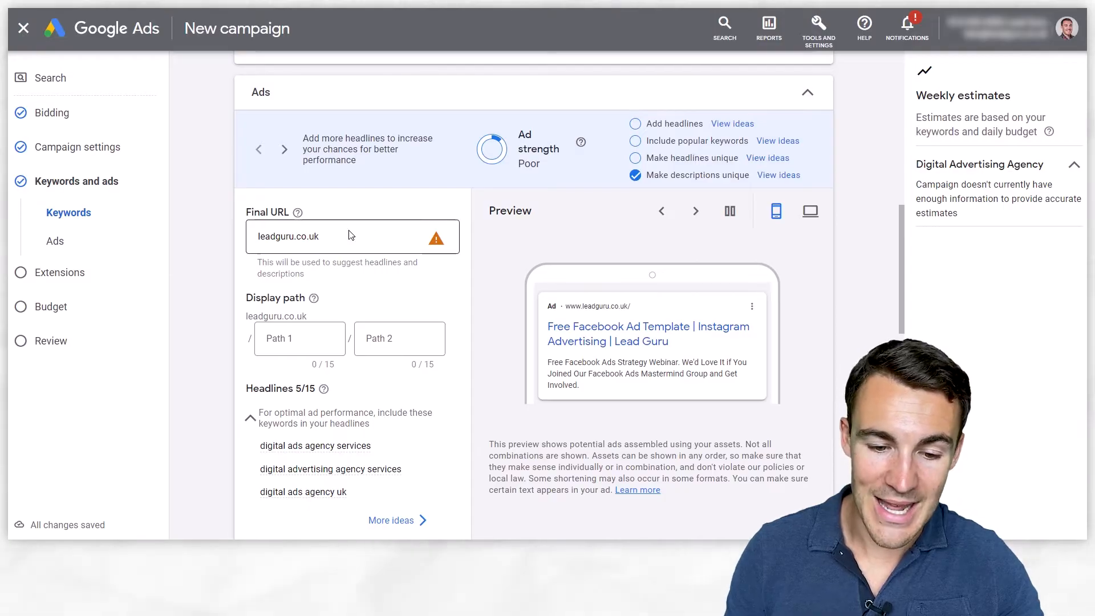
scroll(219, 325, "down", 1)
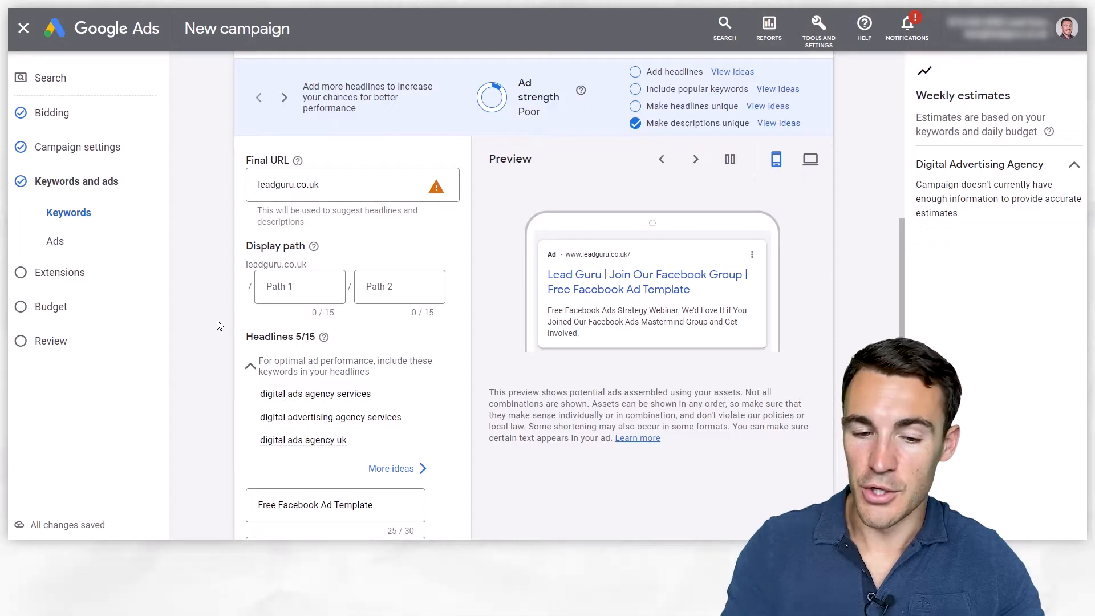
scroll(219, 325, "down", 5)
scroll(443, 274, "down", 7)
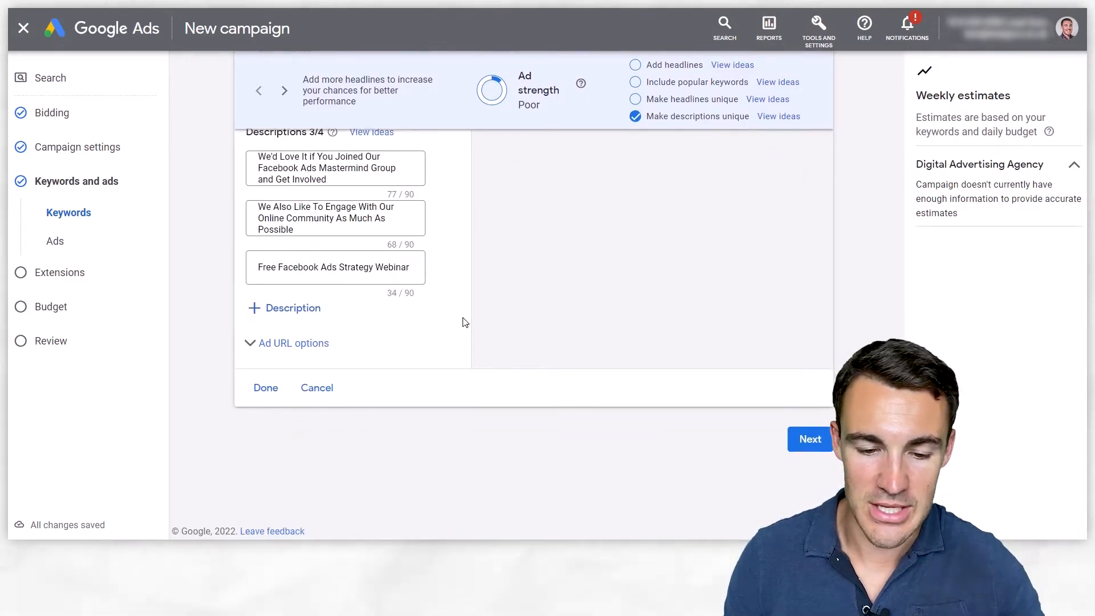
left_click(271, 390)
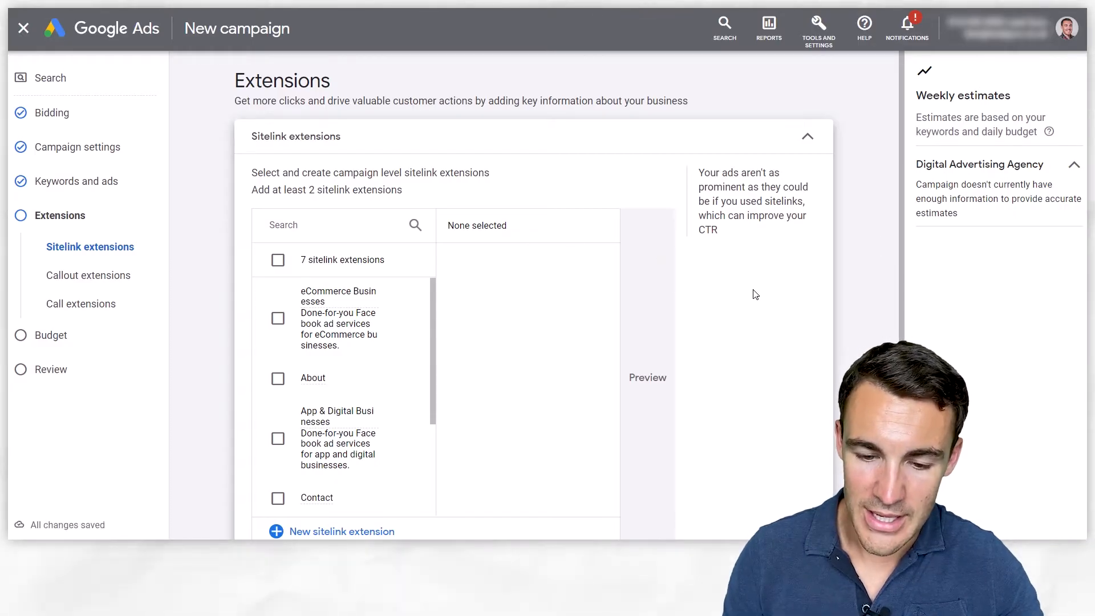
Step: Skip the extensions without selecting any and set the campaign's average daily budget to £20
scroll(755, 294, "down", 5)
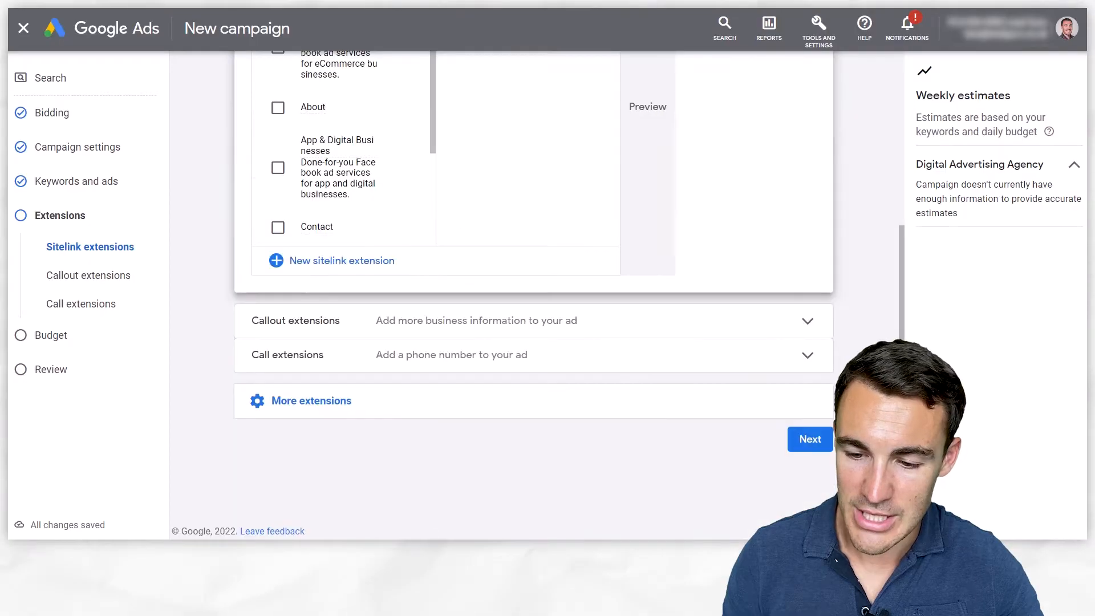
left_click(811, 438)
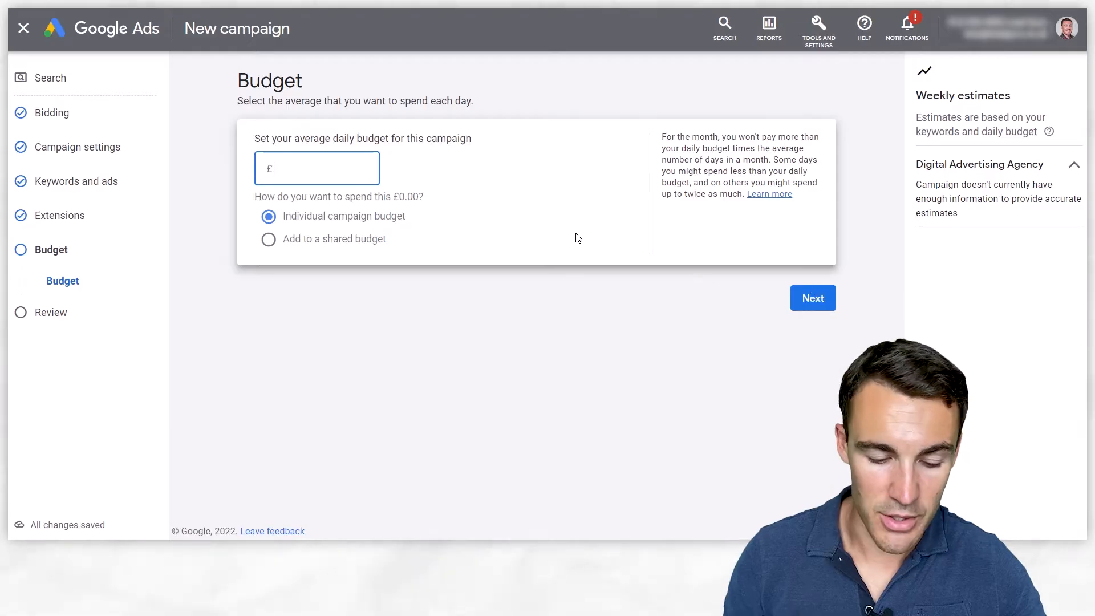
type("20")
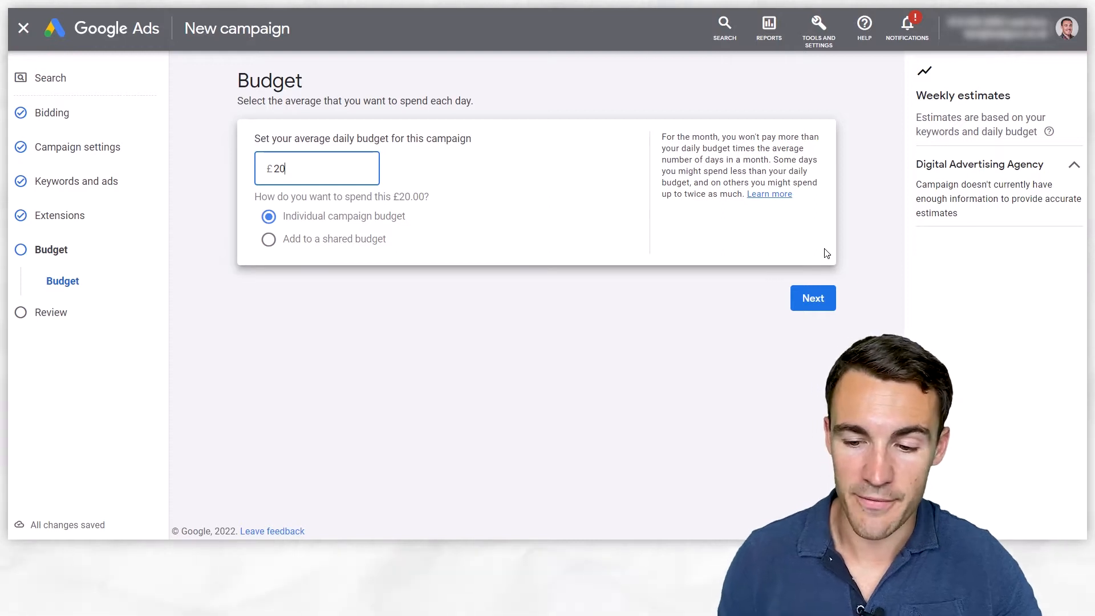
Step: Proceed to the campaign review and publish the campaign despite the missing billing information
left_click(813, 299)
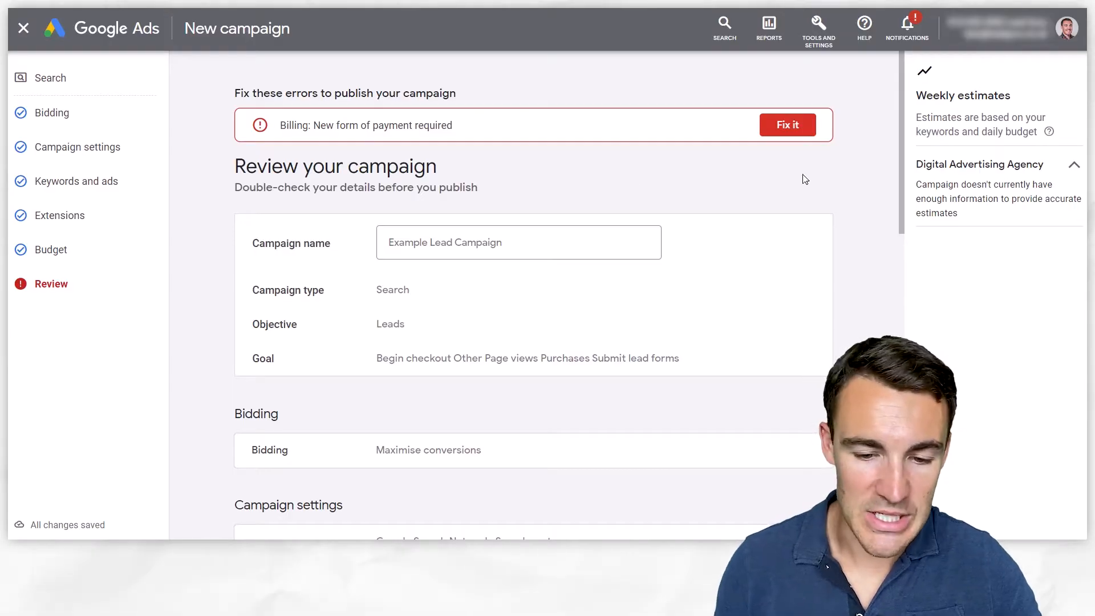
scroll(826, 190, "down", 8)
scroll(827, 191, "down", 6)
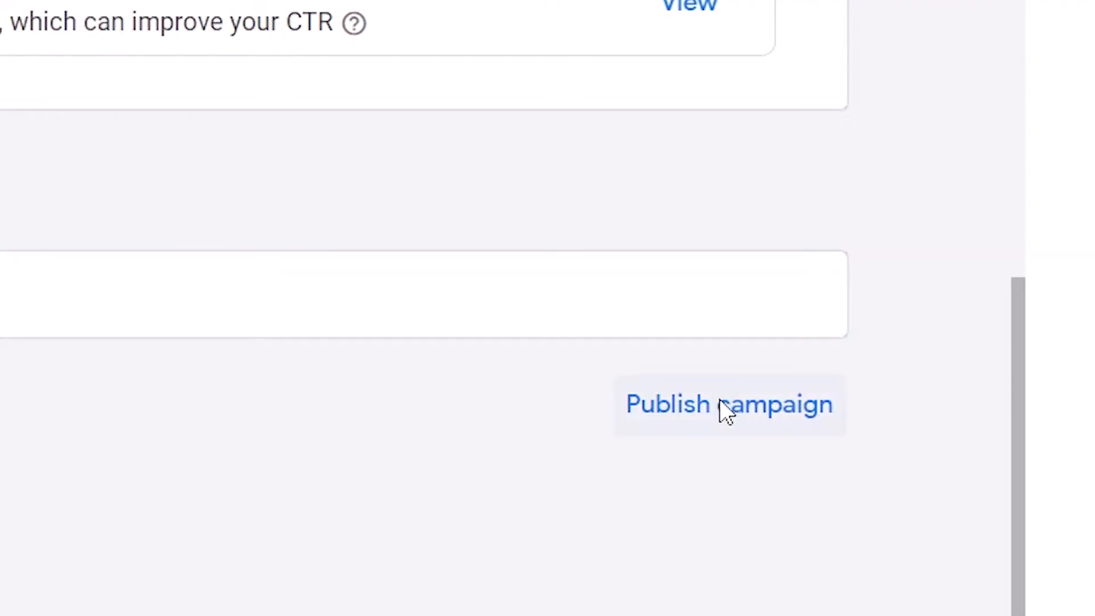
left_click(785, 411)
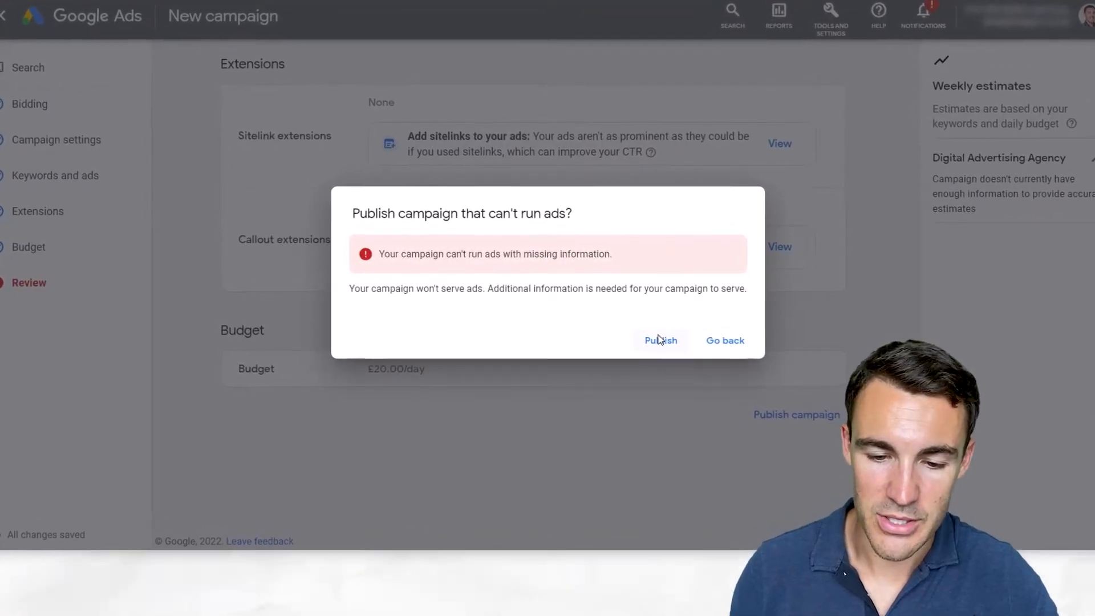
left_click(659, 340)
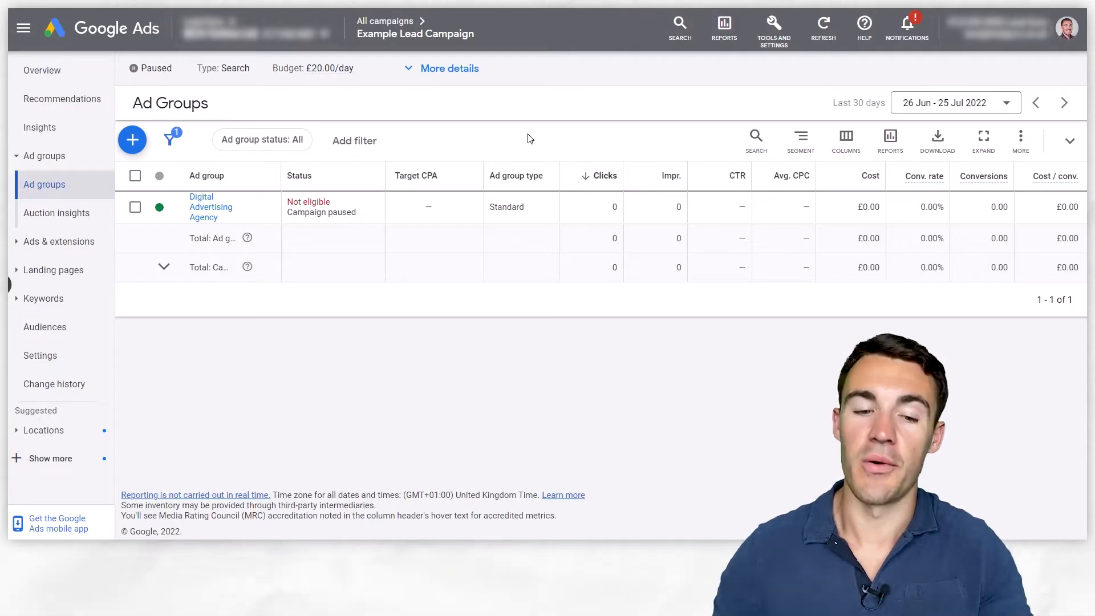
Step: Add another ad group to the campaign, named Digital Marketing Agency, with leadguru.co.uk as its related web page
left_click(131, 140)
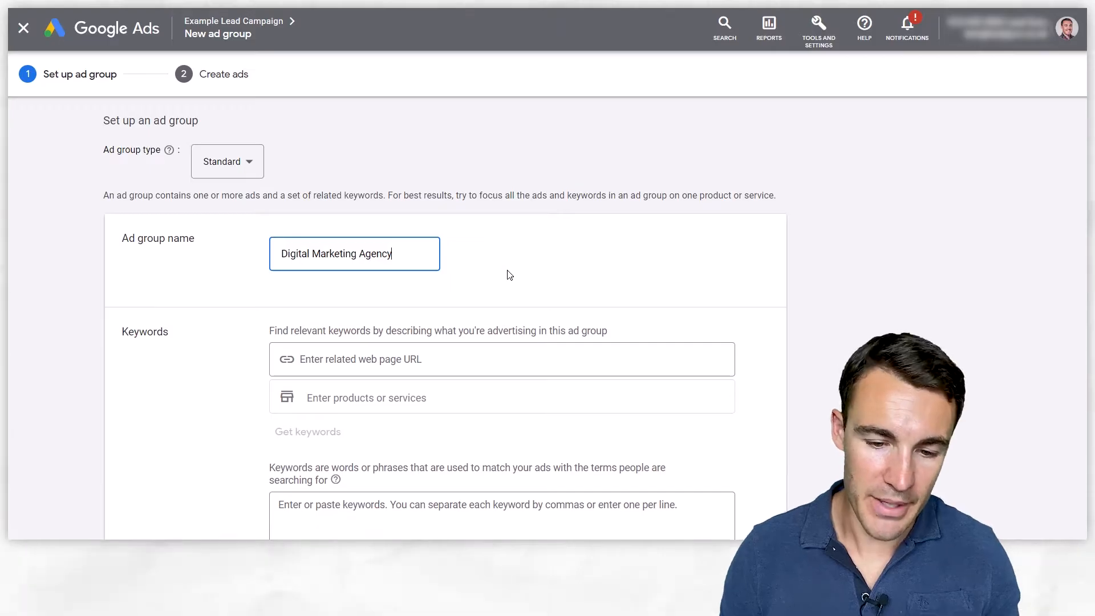
scroll(509, 275, "down", 1)
left_click(354, 338)
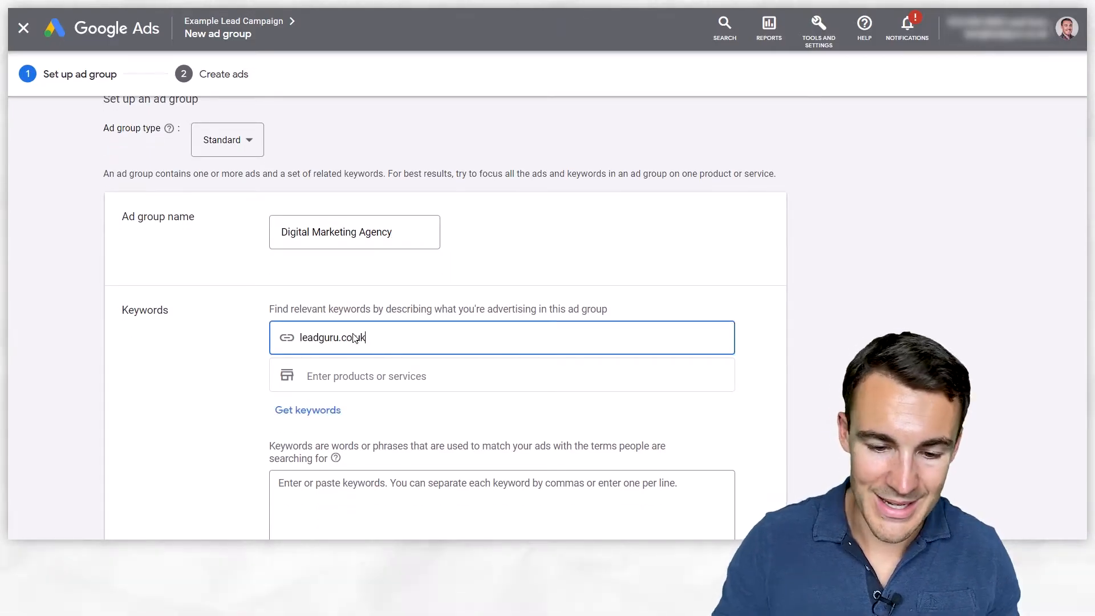
Step: Enter the keywords digital marketing agency, digital marketing agency uk and digital marketing agency services, one per line
scroll(348, 359, "down", 3)
left_click(342, 384)
scroll(238, 341, "down", 2)
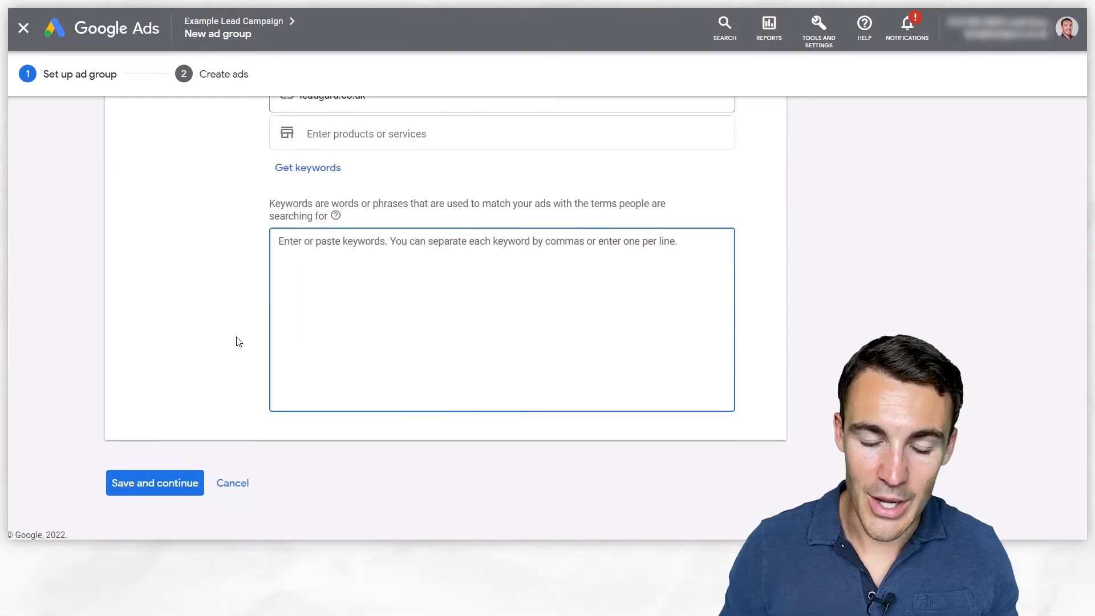
scroll(238, 342, "up", 1)
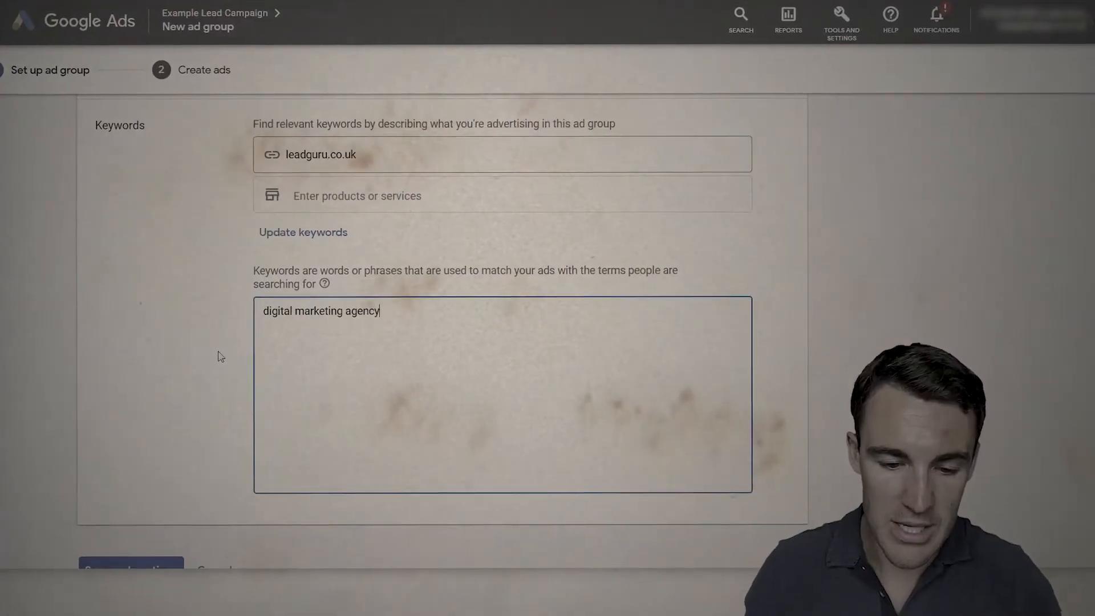
key("Return")
type("digital marketing agency uk")
key("Return")
type("di")
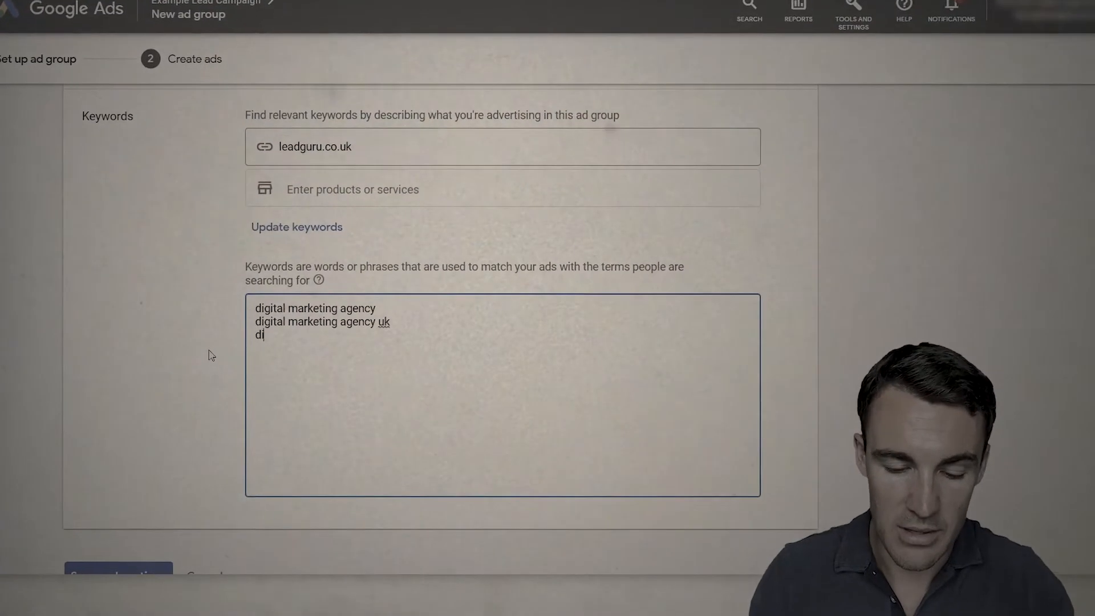
type("gital marketing agency services")
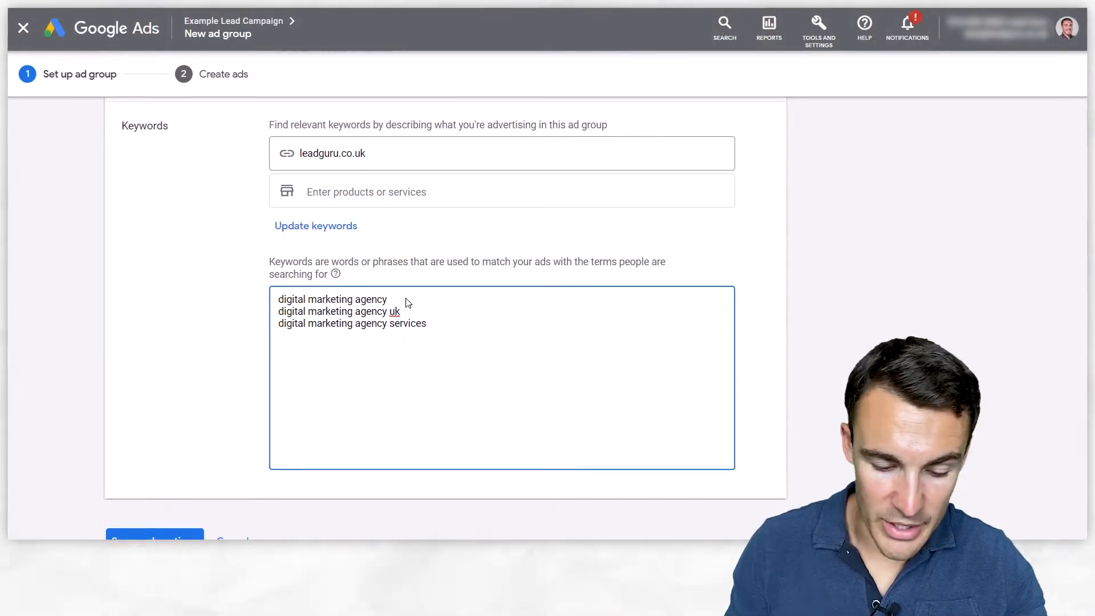
Step: Enclose each of the three digital marketing agency keywords in quotation marks for phrase match
left_click(408, 302)
type("\"")
left_click(278, 301)
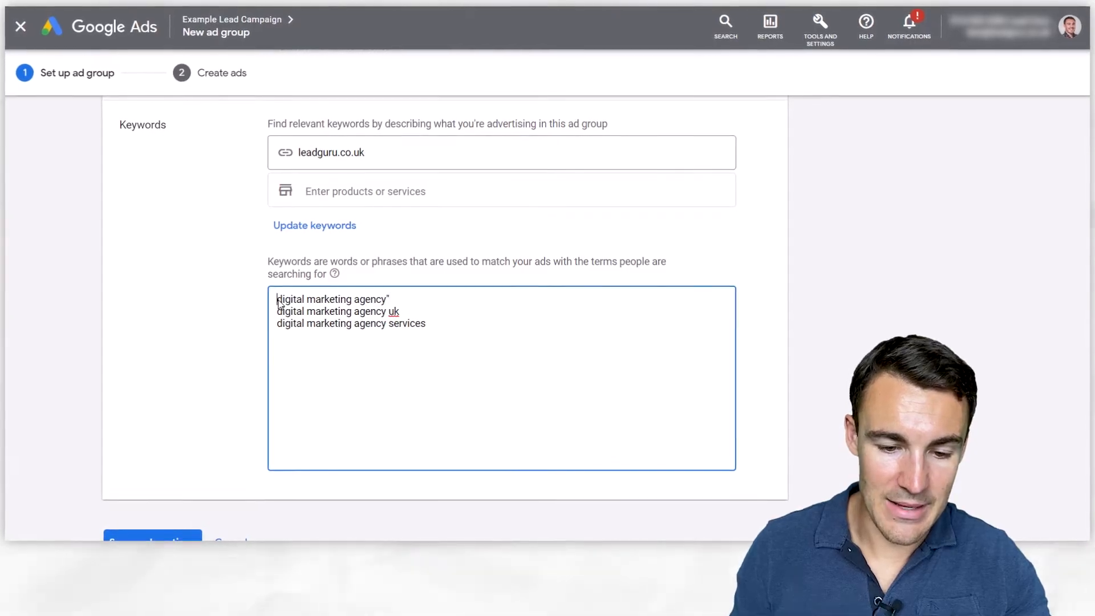
type("\"")
key("End")
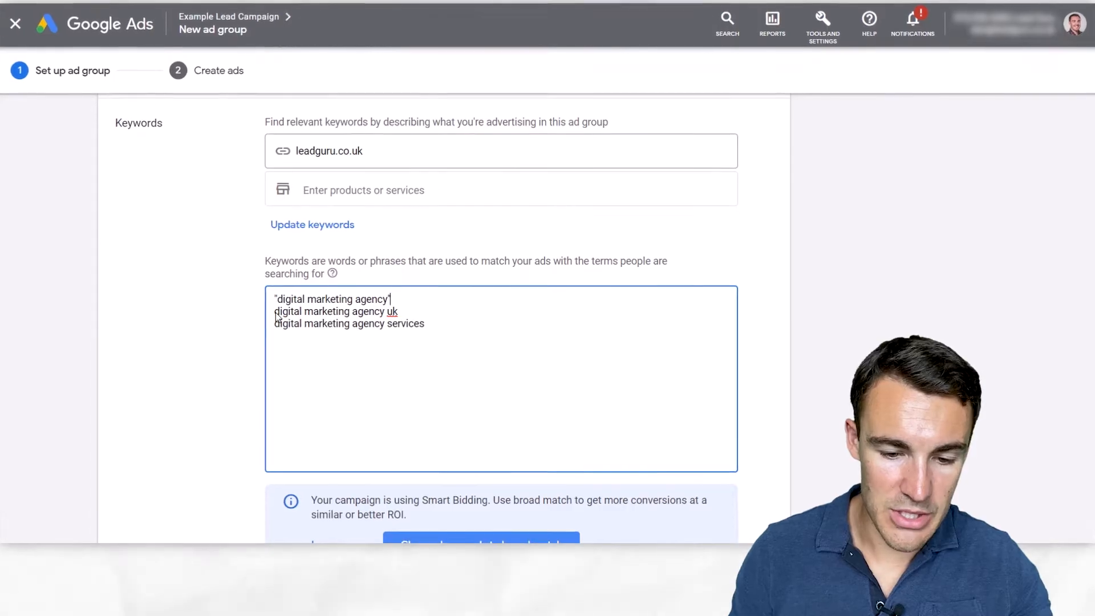
left_click(276, 312)
type("\"")
left_click(401, 312)
type("\"")
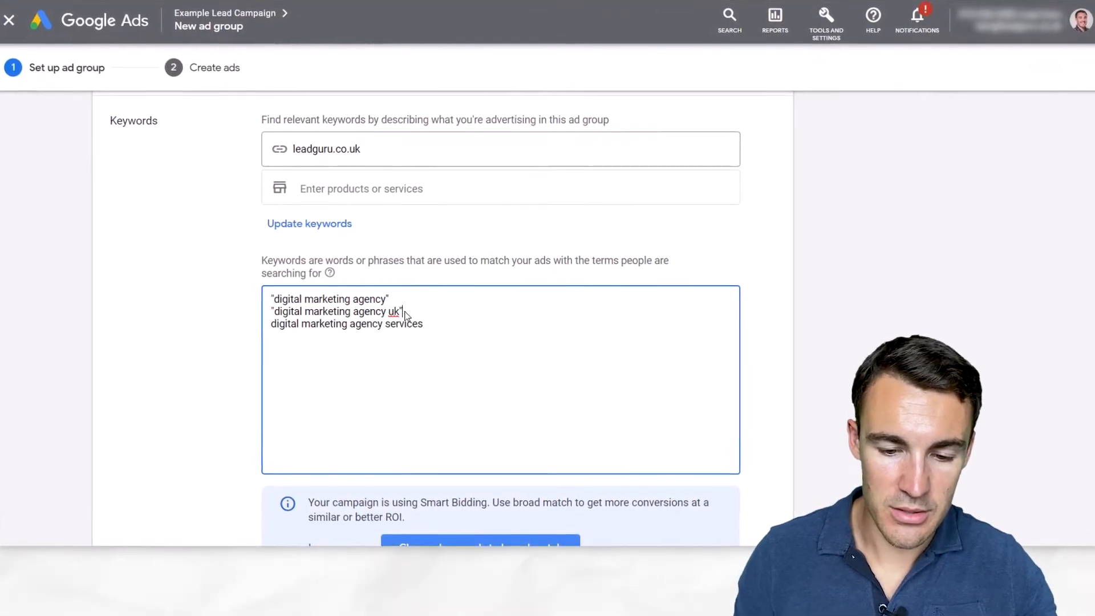
left_click(435, 327)
type("\" ")
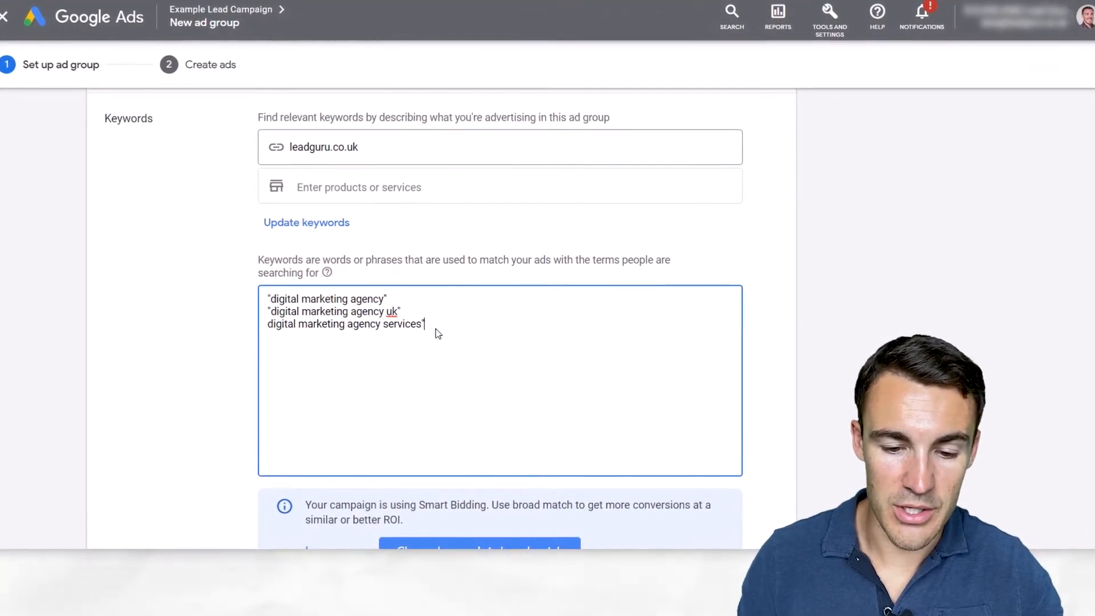
type("\"")
Step: Duplicate the three quoted digital marketing agency keywords below the existing list
key("ctrl+a")
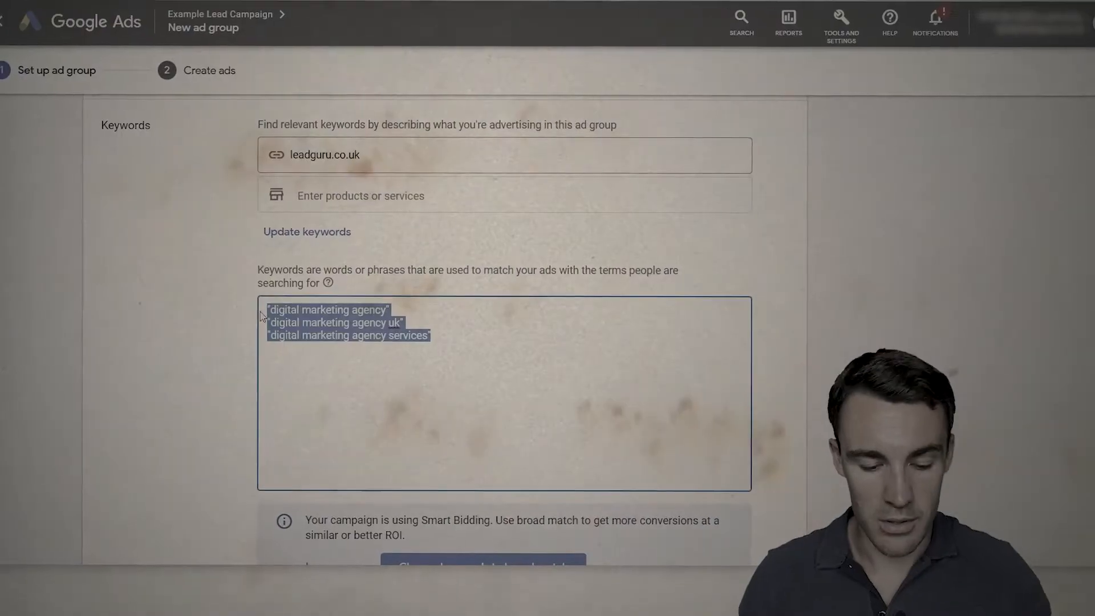
key("Return")
type("\"digital marketing agency\" \"digital marketing agency uk\" \"digital marketing agency services\"")
Step: Replace the quotation marks around the duplicated digital marketing agency keywords with square brackets for exact match
left_click(386, 337)
key("BackSpace")
type("]")
left_click(269, 337)
key("BackSpace")
type("[")
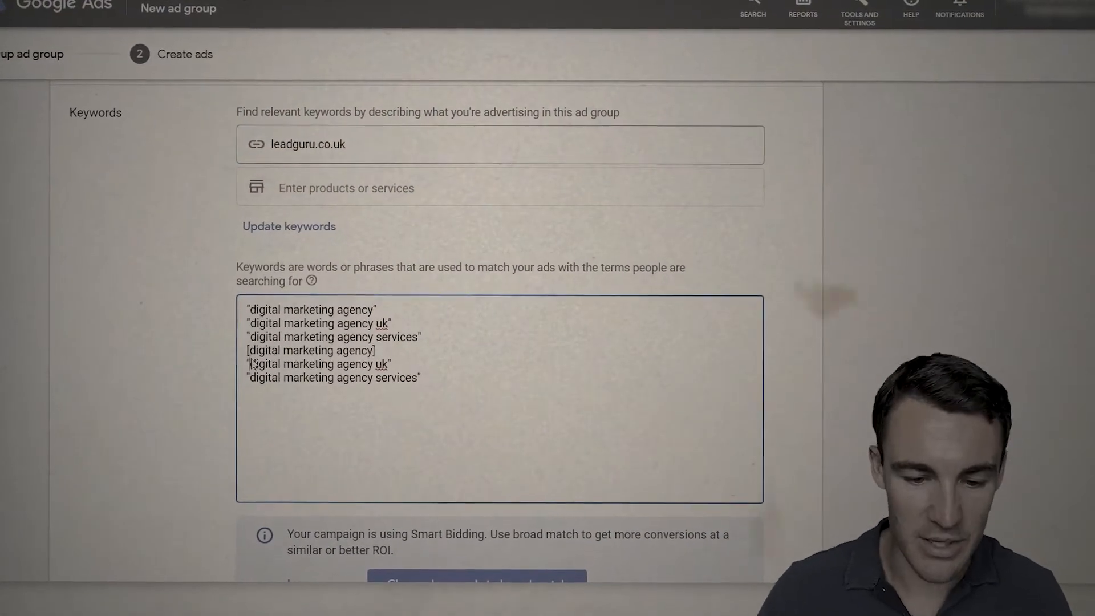
left_click(393, 359)
key("BackSpace")
type("]")
left_click(253, 358)
key("BackSpace")
type("[")
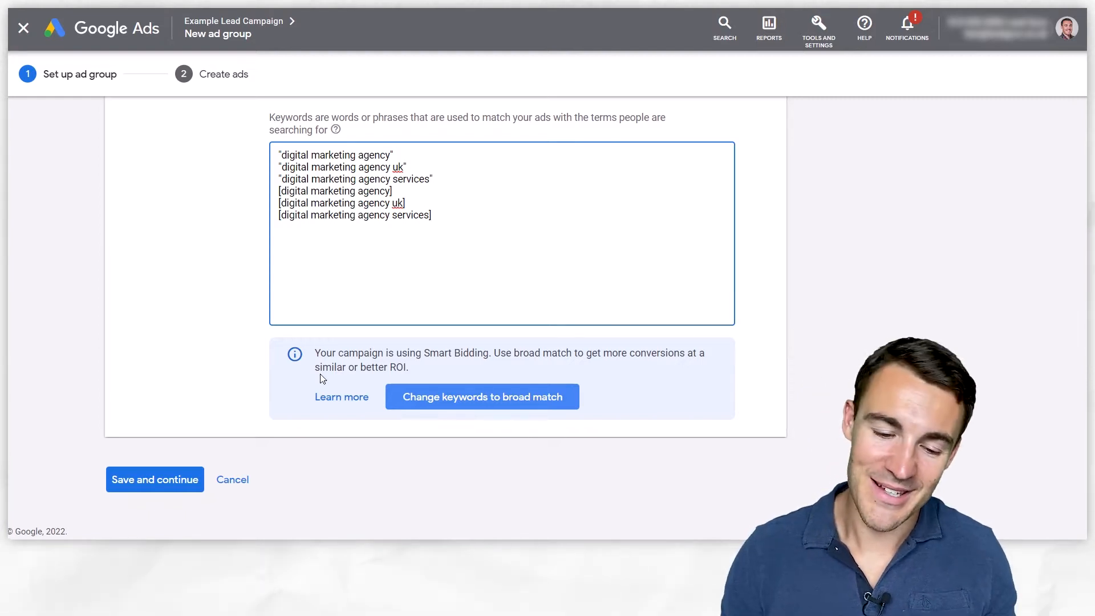
Step: Save the Digital Marketing Agency ad group and its ad without adding any extensions
left_click(168, 478)
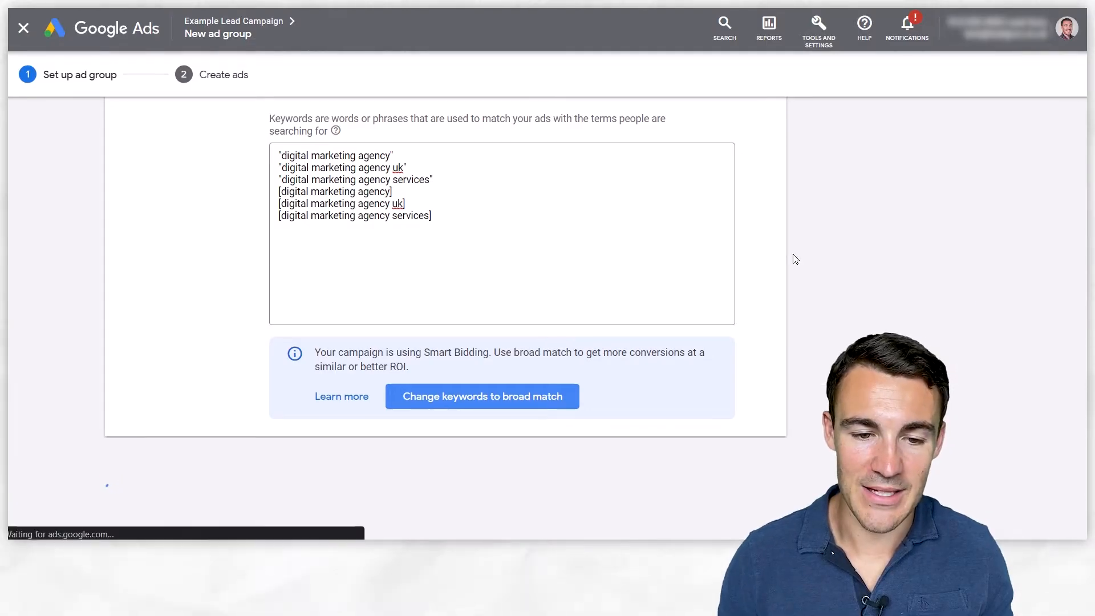
scroll(651, 338, "down", 10)
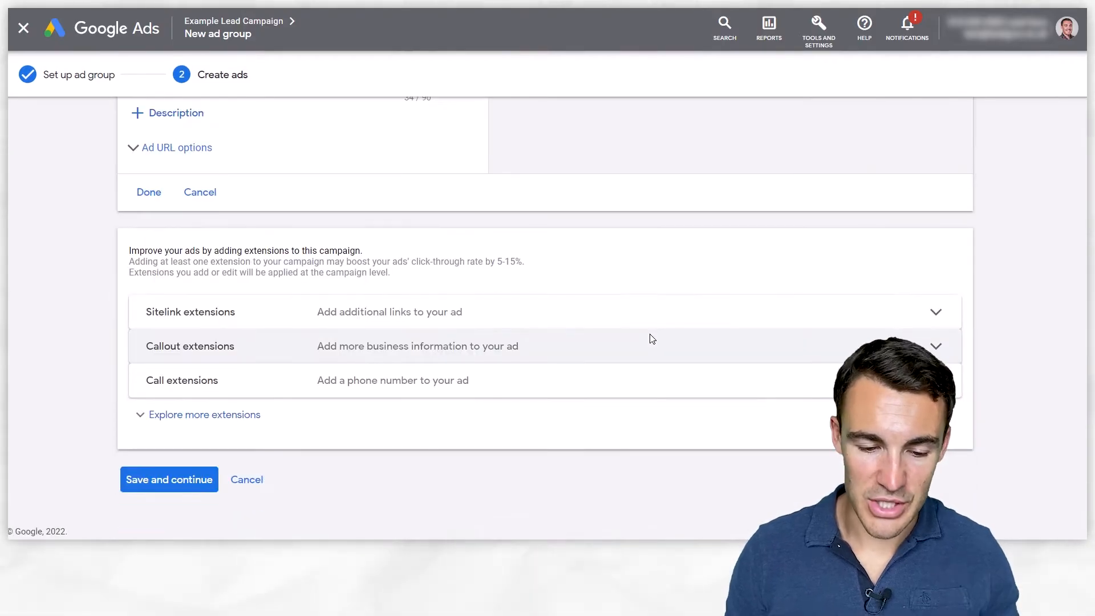
left_click(184, 480)
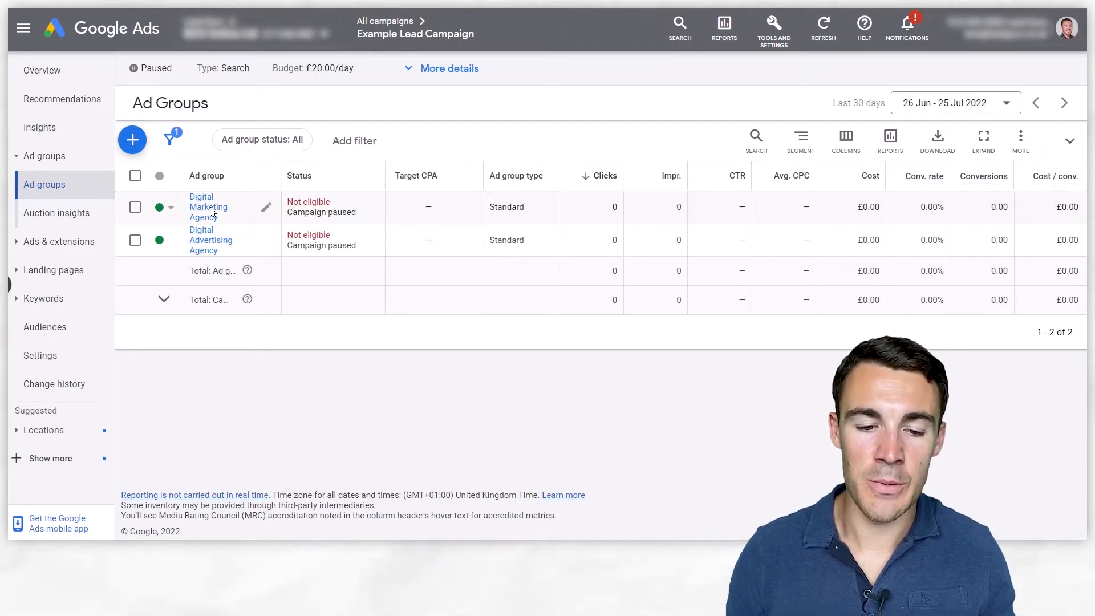
Step: Add another ad group named Google Advertising Agency, with leadguru.co.uk as its related web page
left_click(133, 140)
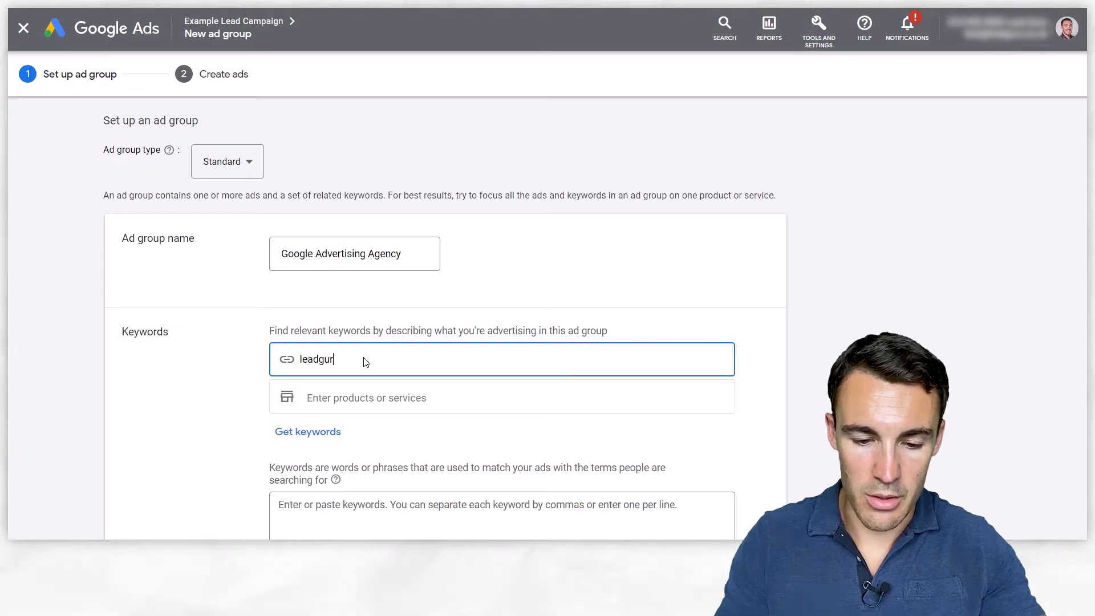
scroll(397, 204, "down", 2)
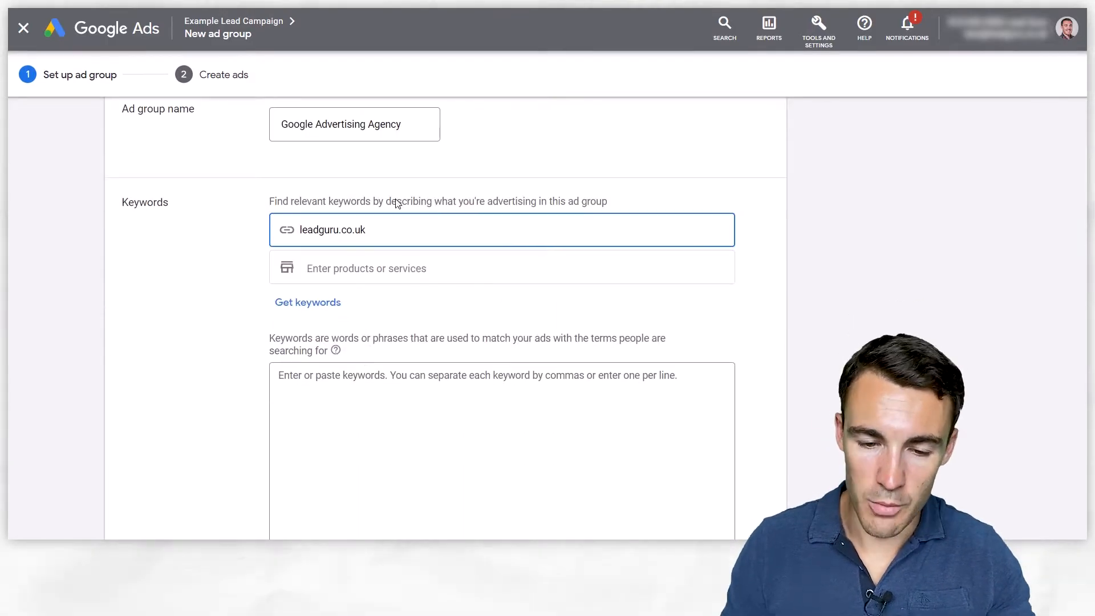
scroll(425, 293, "down", 1)
Step: Enter google advertising agency and google ads agency as keywords, each also in a uk and a services variant, one per line
left_click(345, 328)
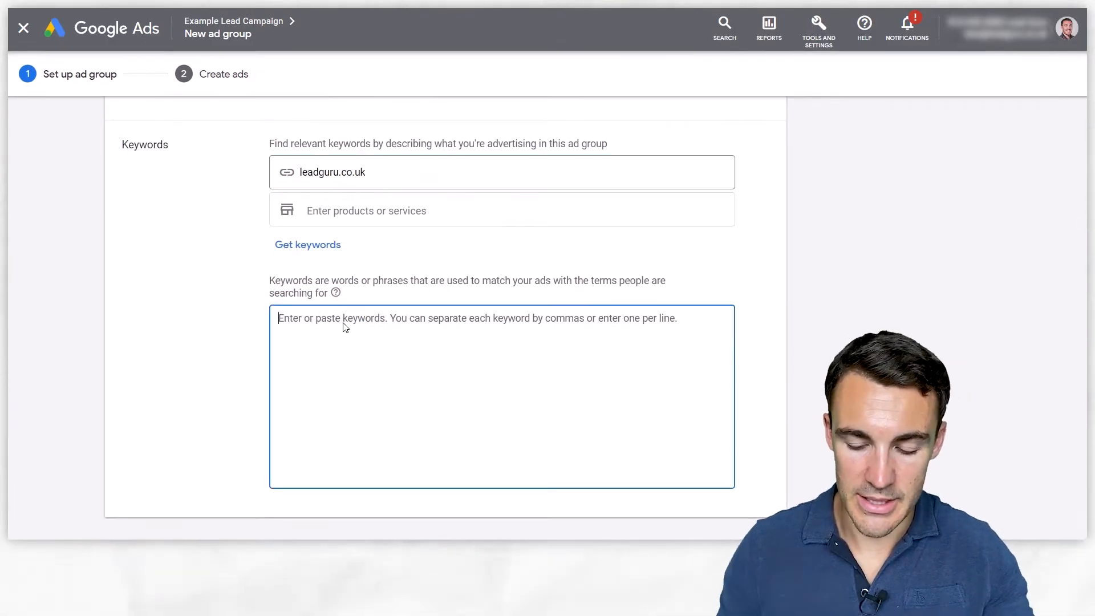
type("google advertising agency")
key("Return")
type("google ads agency")
key("Return")
type("google advertising agency uk")
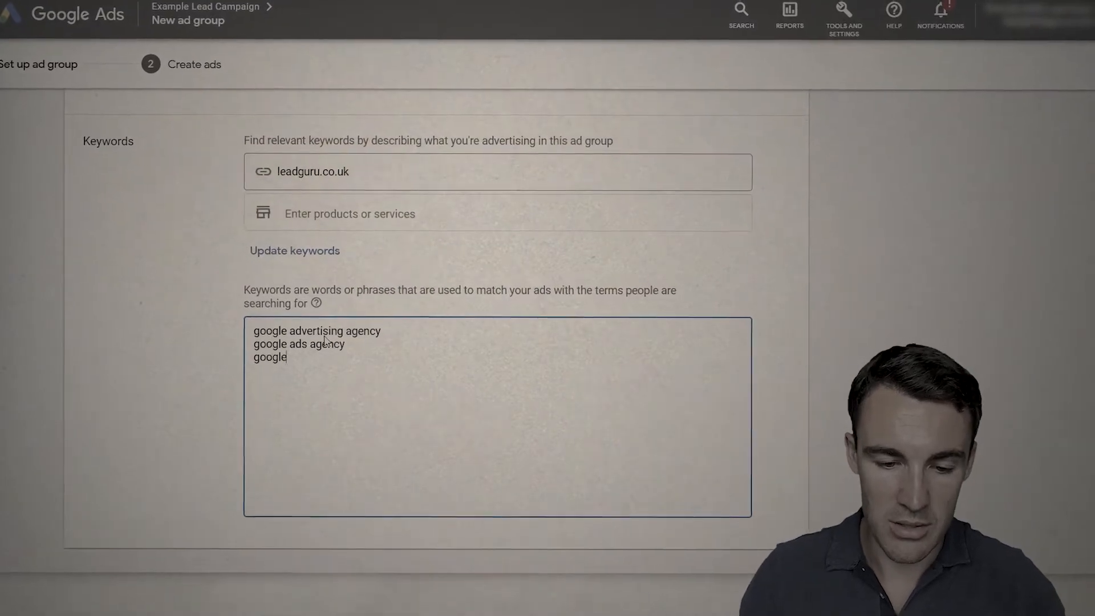
key("Return")
type("google ads agency uk")
key("Return")
type("google advertising agency services")
key("Return")
type("google ads agency services")
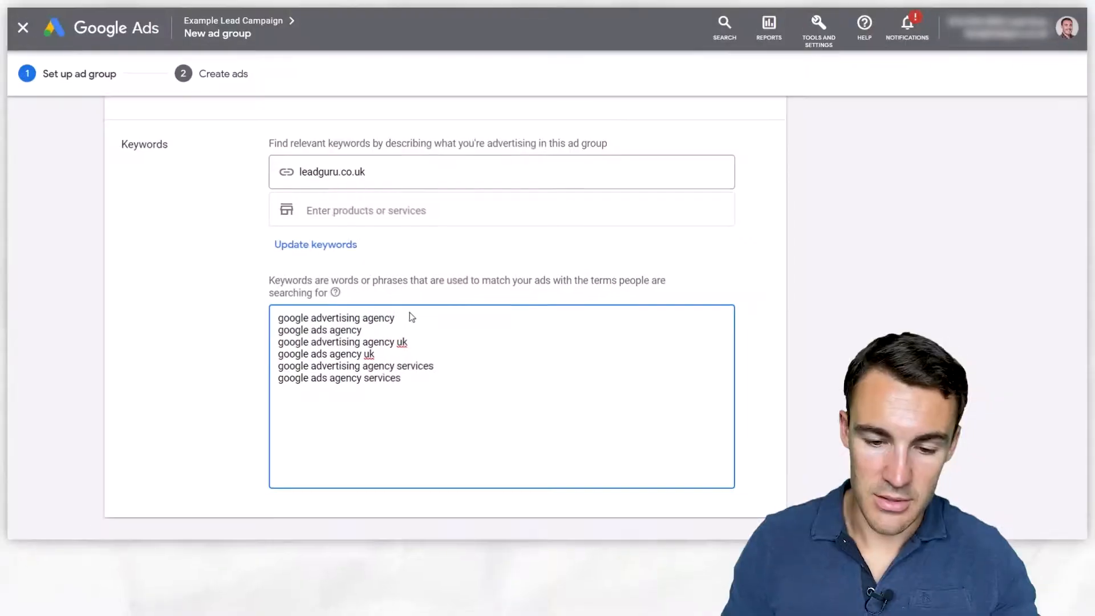
Step: Enclose the google advertising agency and google ads agency keywords in quotation marks for phrase match
left_click(411, 317)
type("\"")
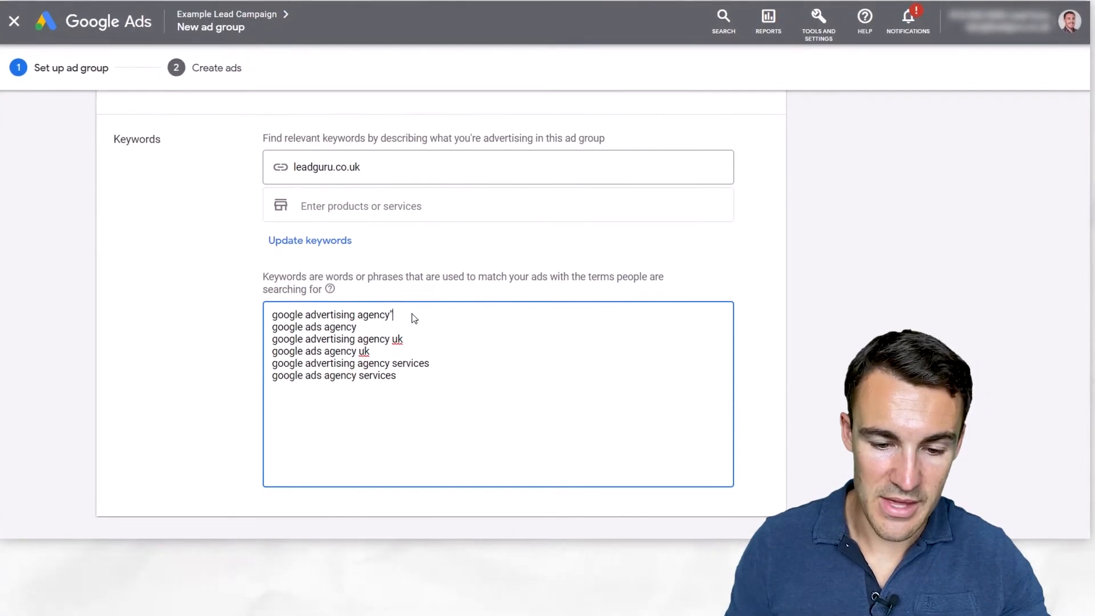
left_click(272, 315)
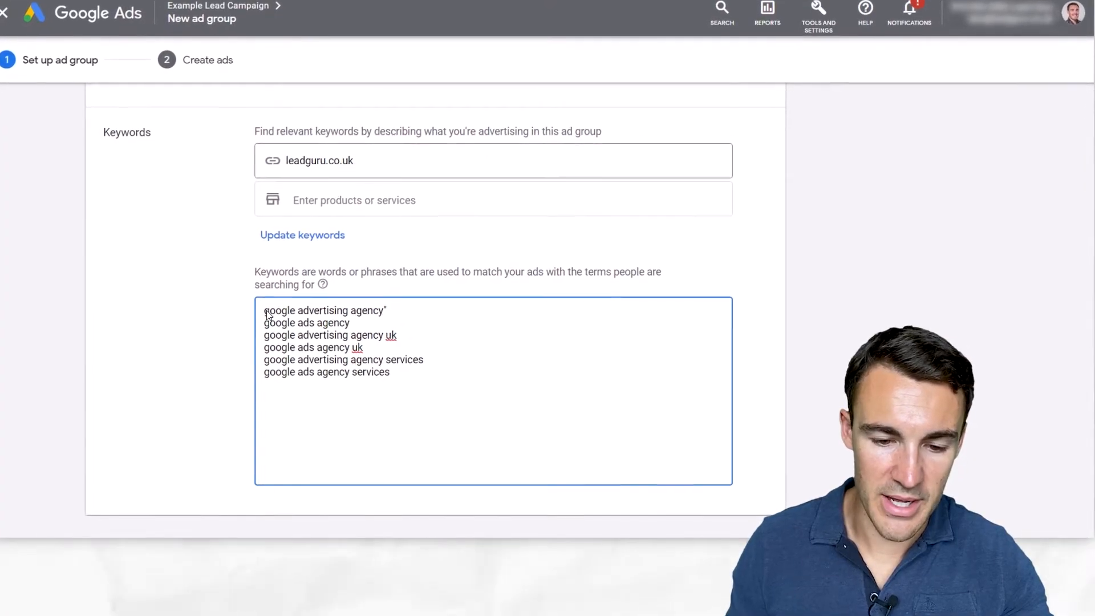
type("\"")
left_click(263, 322)
type("\"")
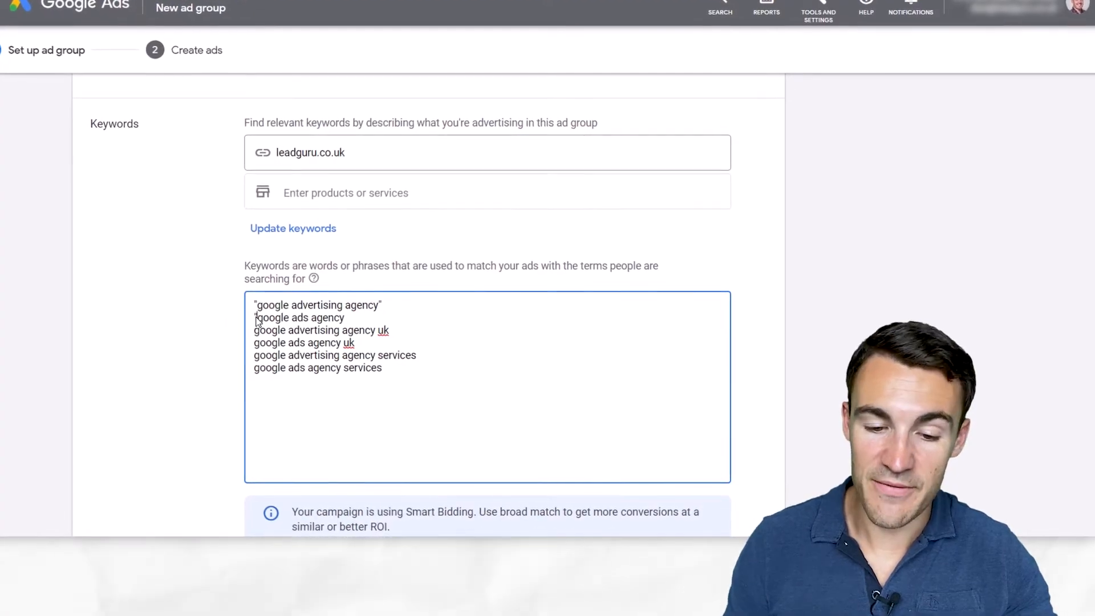
left_click(343, 319)
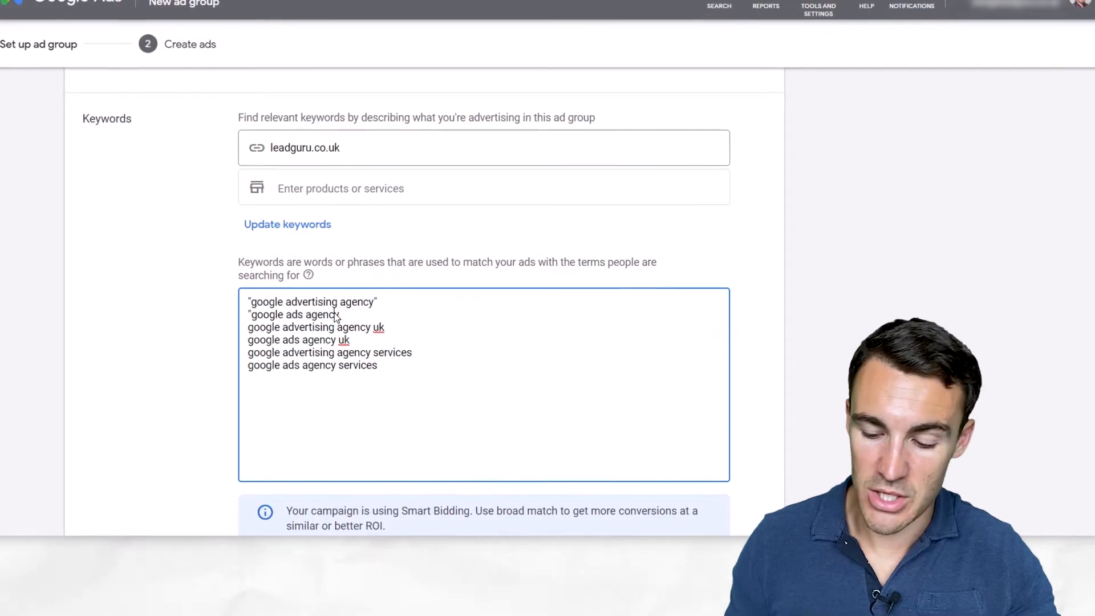
type("\"")
Step: Put quotation marks around the google advertising agency uk and google ads agency uk keywords
left_click(394, 328)
type("\"")
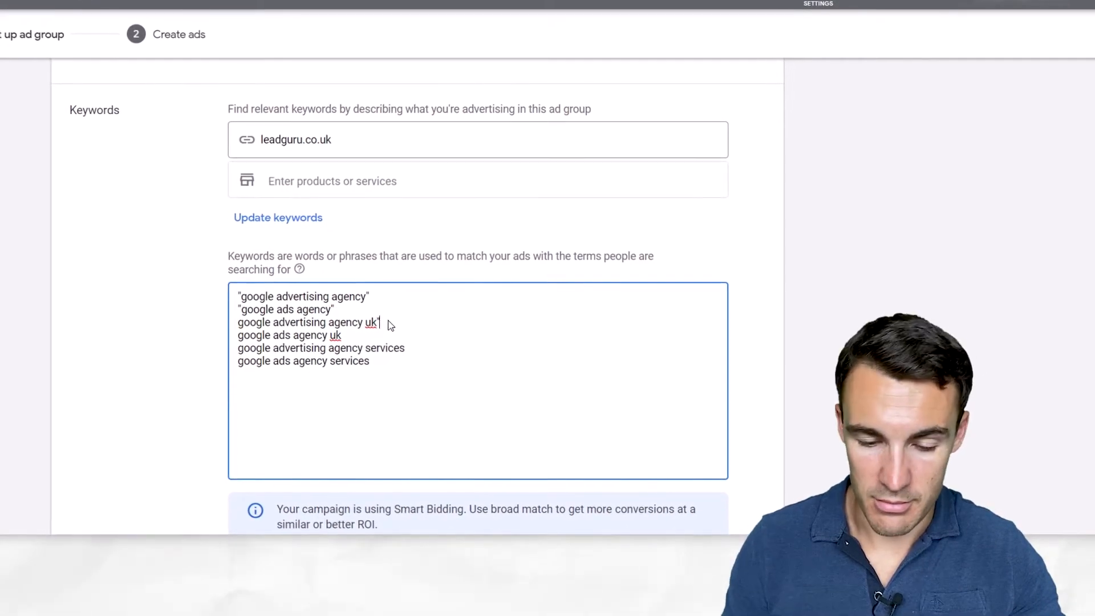
left_click(238, 323)
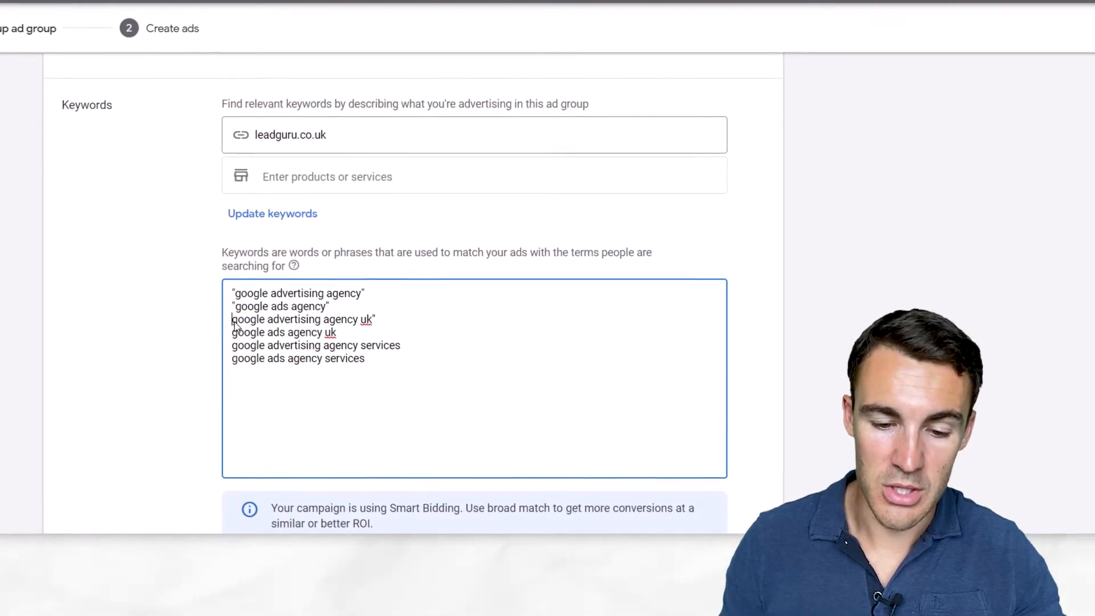
type("\"")
left_click(335, 333)
type("\"")
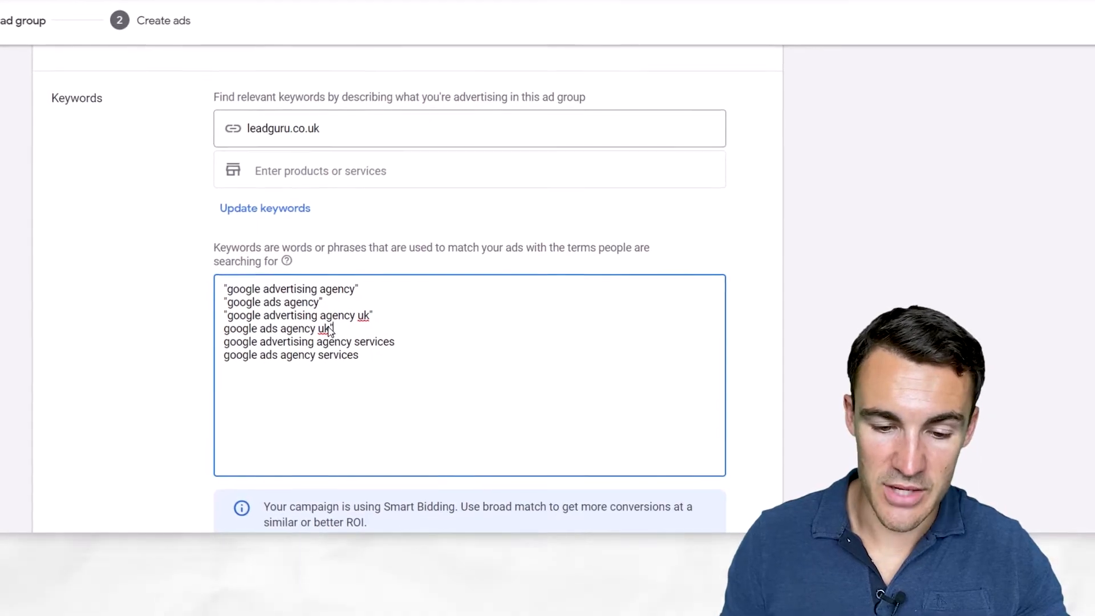
left_click(222, 328)
type("\"")
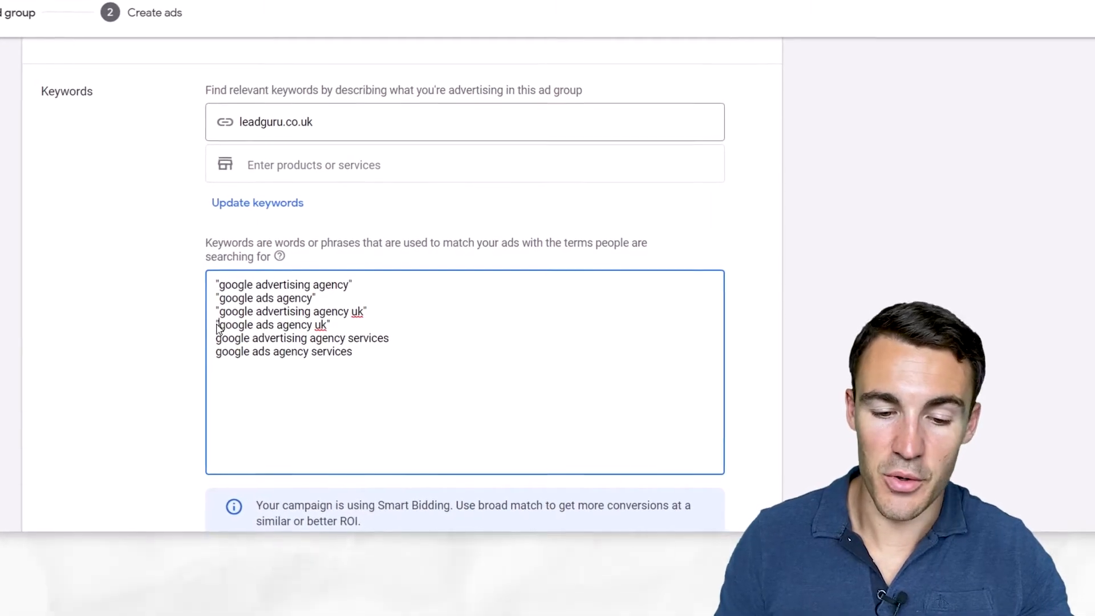
Step: Enclose the google advertising agency services and google ads agency services keywords in quotation marks for phrase match
left_click(390, 339)
type("\"")
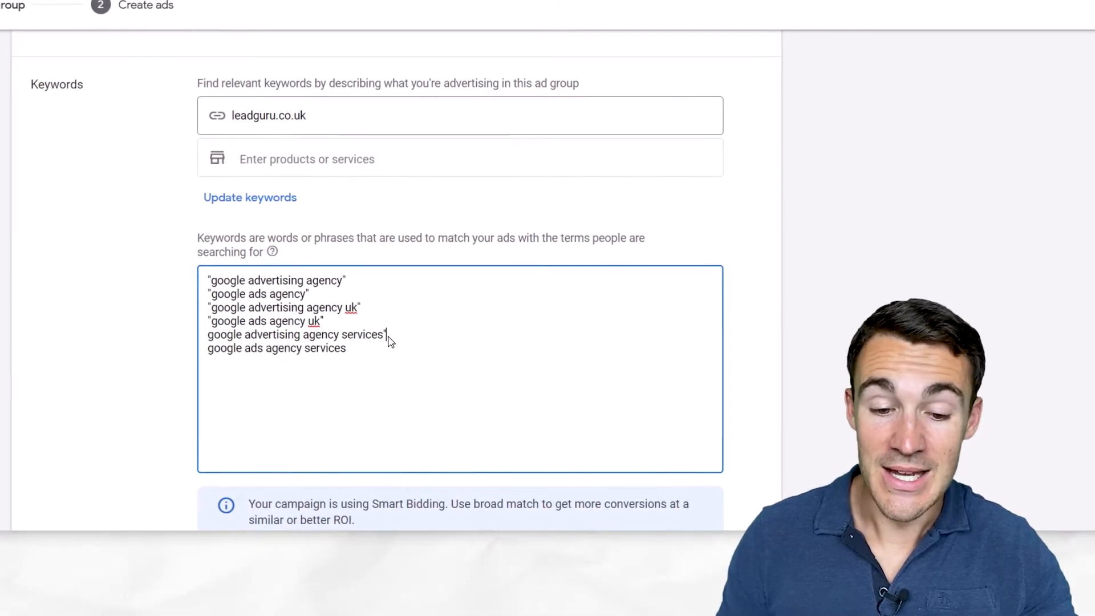
left_click(205, 334)
type("\"")
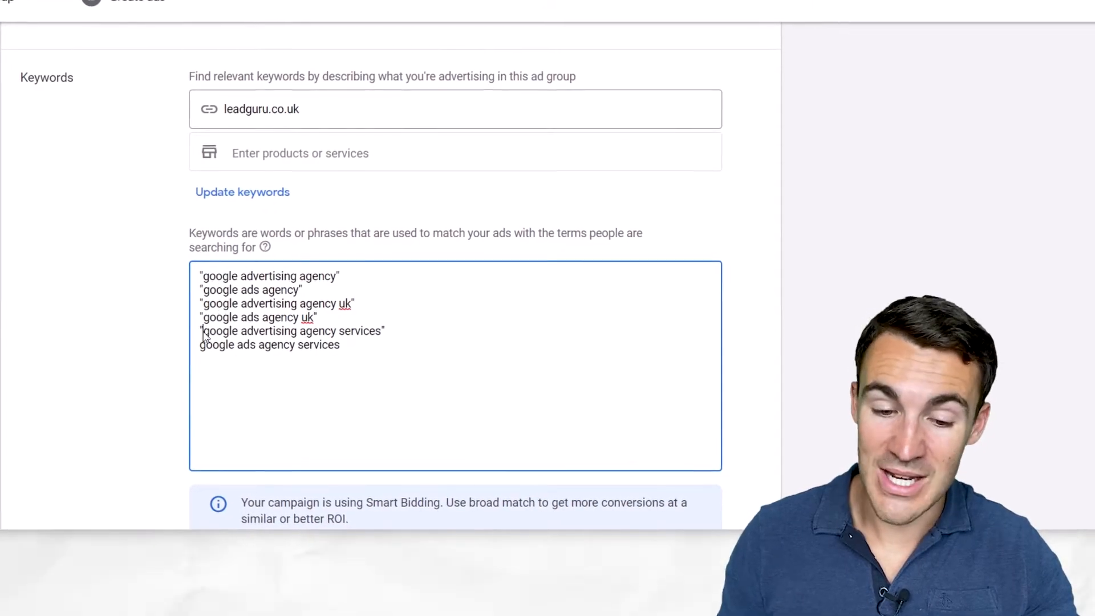
left_click(353, 346)
type("\"")
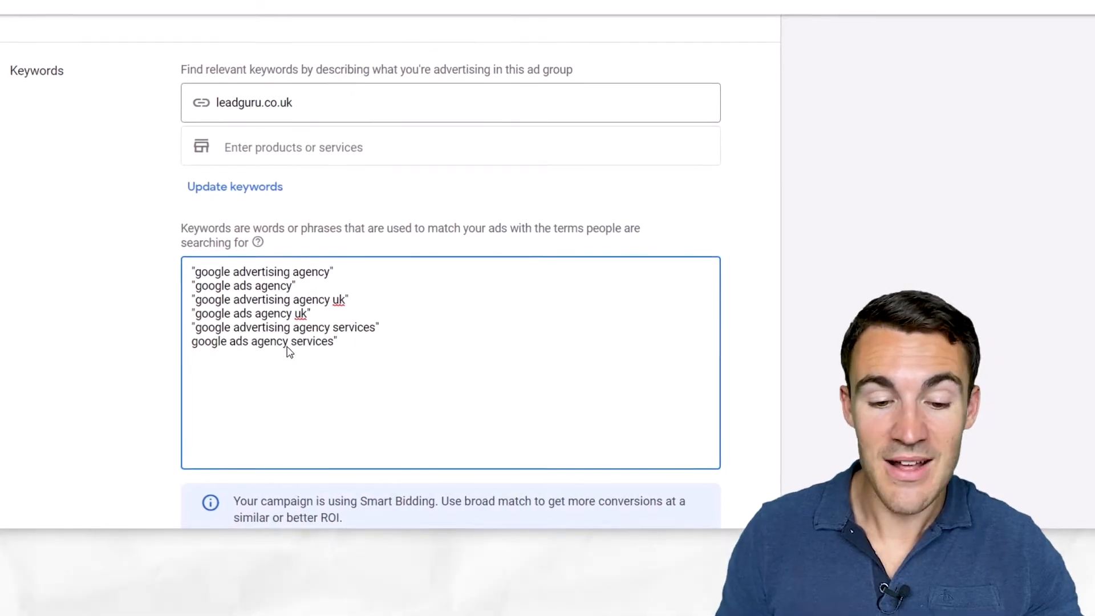
left_click(191, 340)
type("\"")
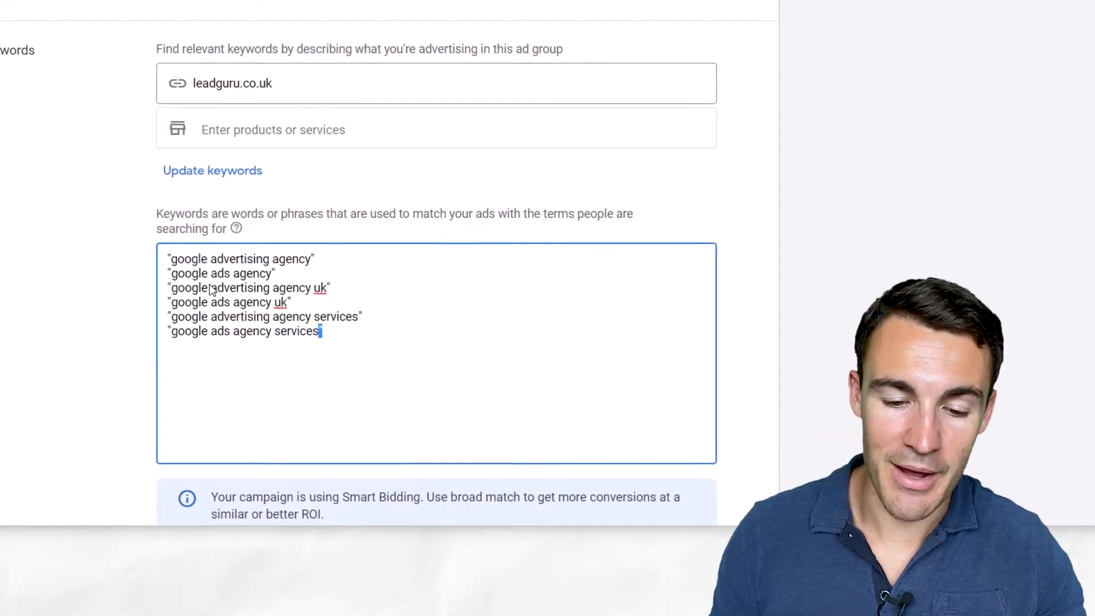
Step: Duplicate all six phrase match keywords directly below the existing list
left_click_drag(326, 333, 151, 266)
key("ctrl+c")
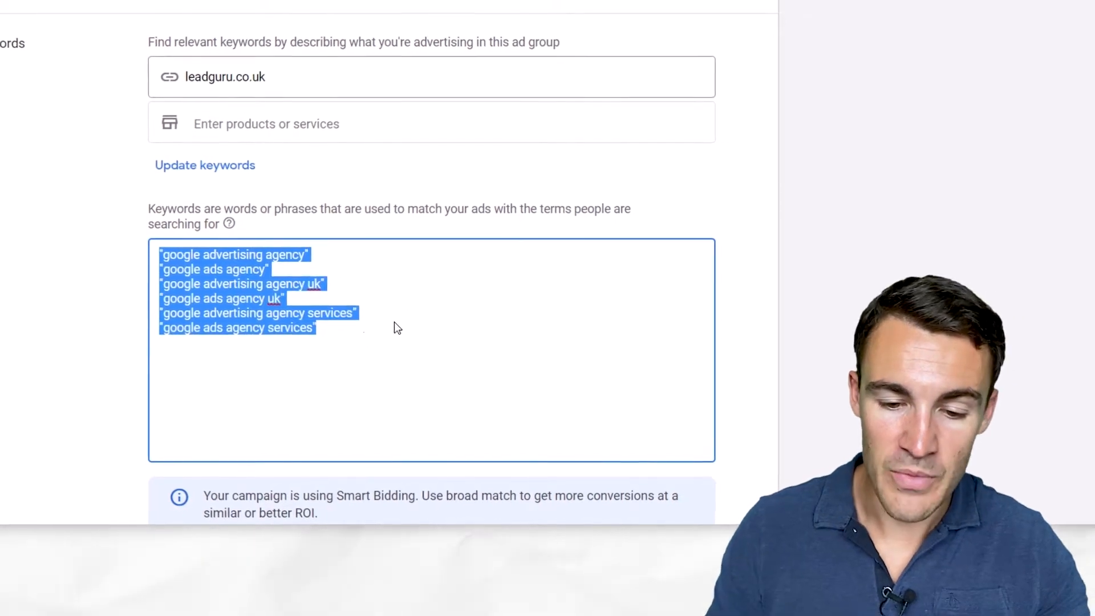
left_click(356, 338)
key("Return")
key("ctrl+v")
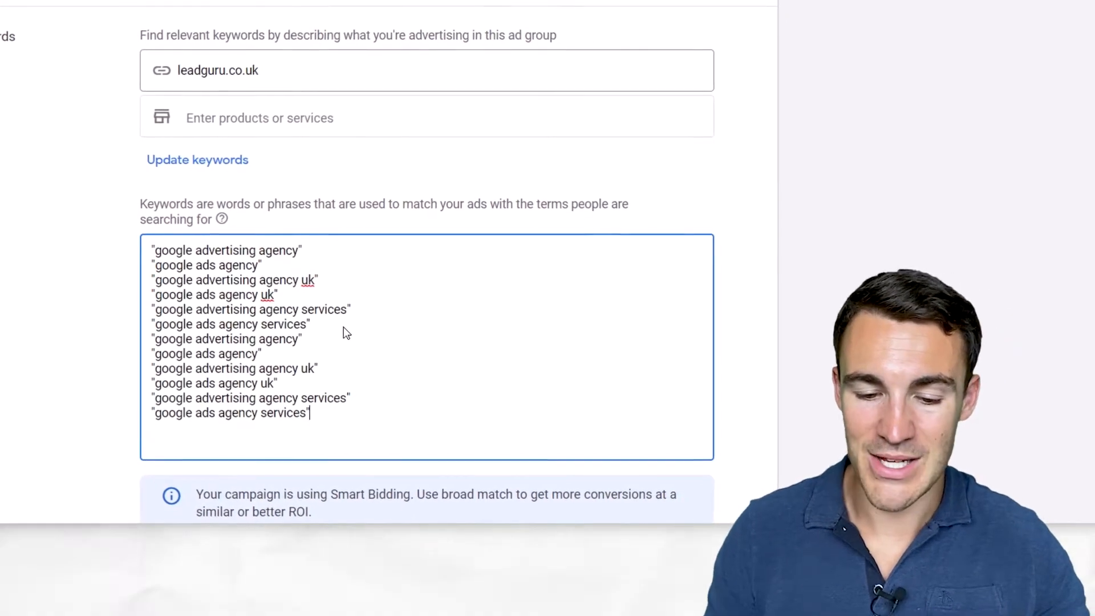
Step: Replace the closing quotation mark of each of the six duplicated keywords with a closing square bracket
left_click(324, 346)
key("BackSpace")
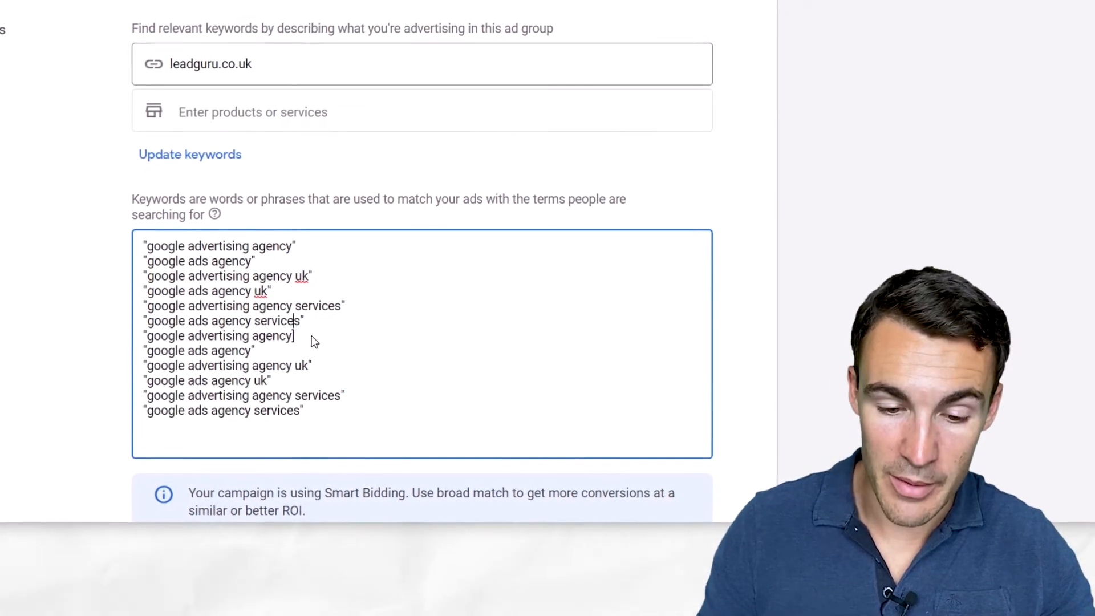
type("]")
key("Down")
key("BackSpace")
type("]")
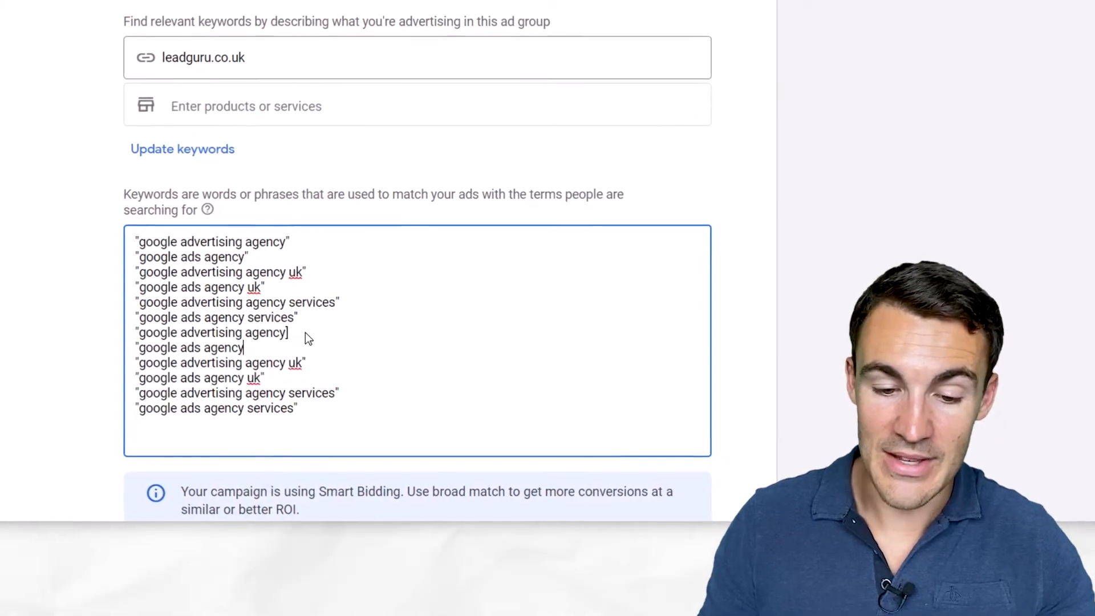
key("Down")
left_click(319, 361)
key("BackSpace")
type("]")
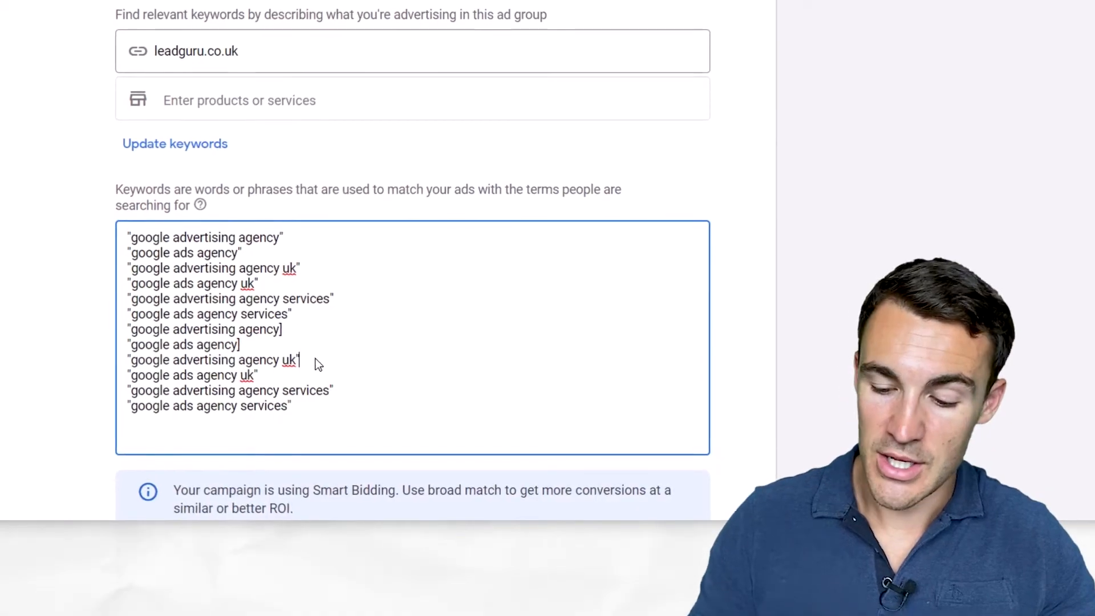
key("Down")
key("BackSpace")
type("]")
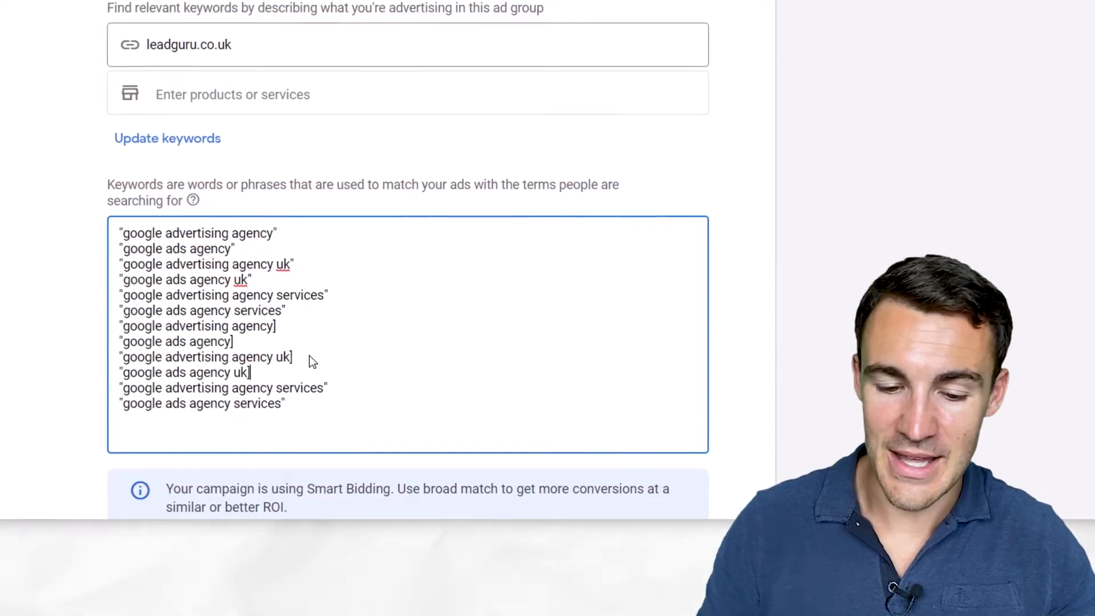
key("Down")
key("BackSpace")
type("]")
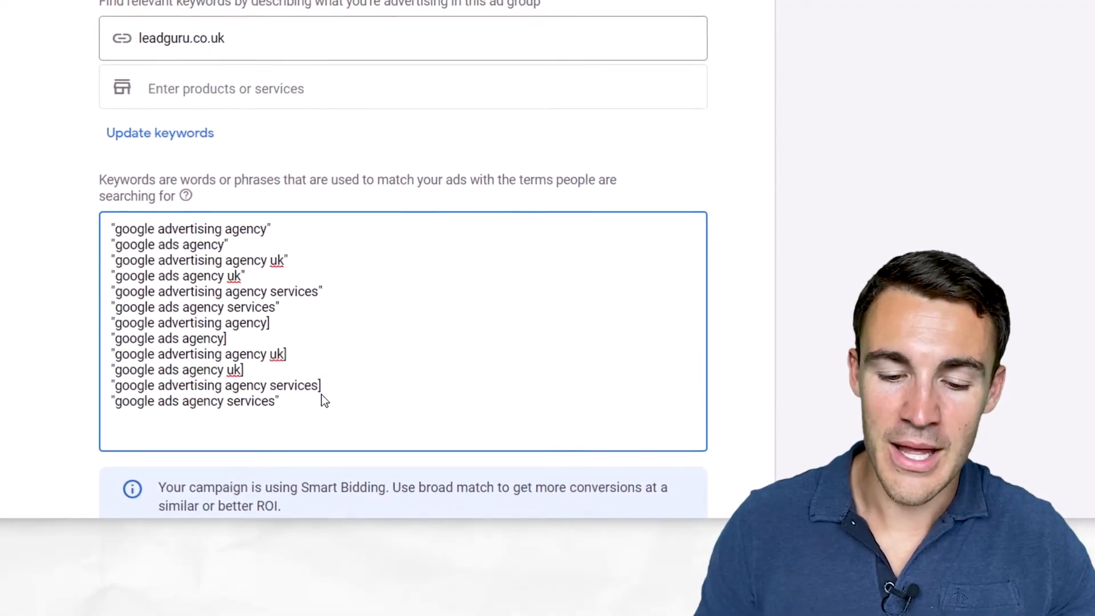
key("Down")
key("BackSpace")
type("]")
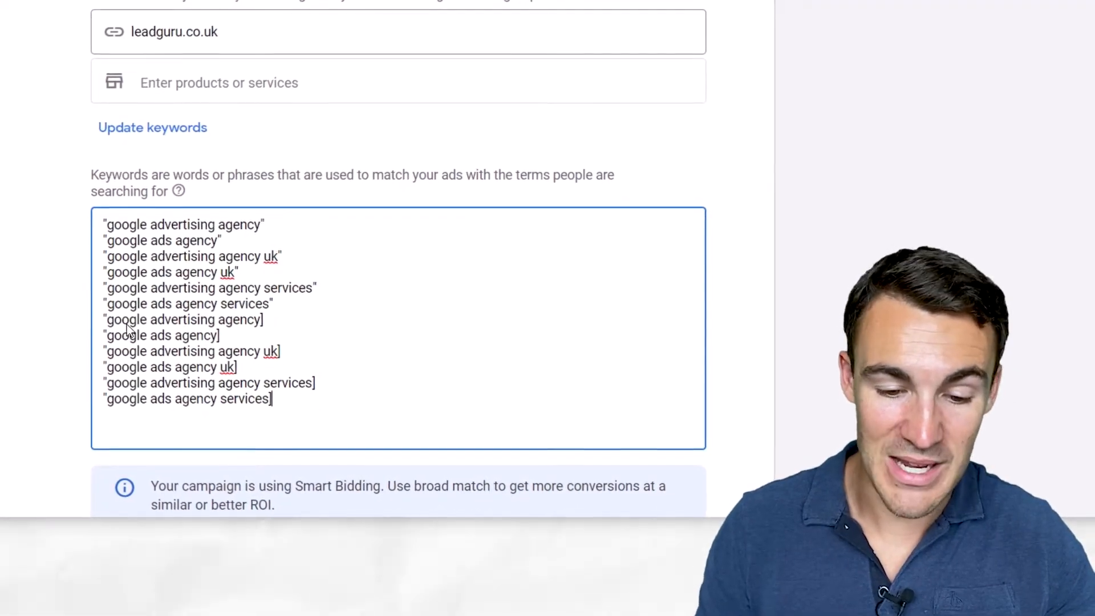
Step: Replace the opening quotation mark of each of the six duplicated keywords with an opening square bracket for exact match
left_click(104, 320)
key("BackSpace")
type("[")
key("Down")
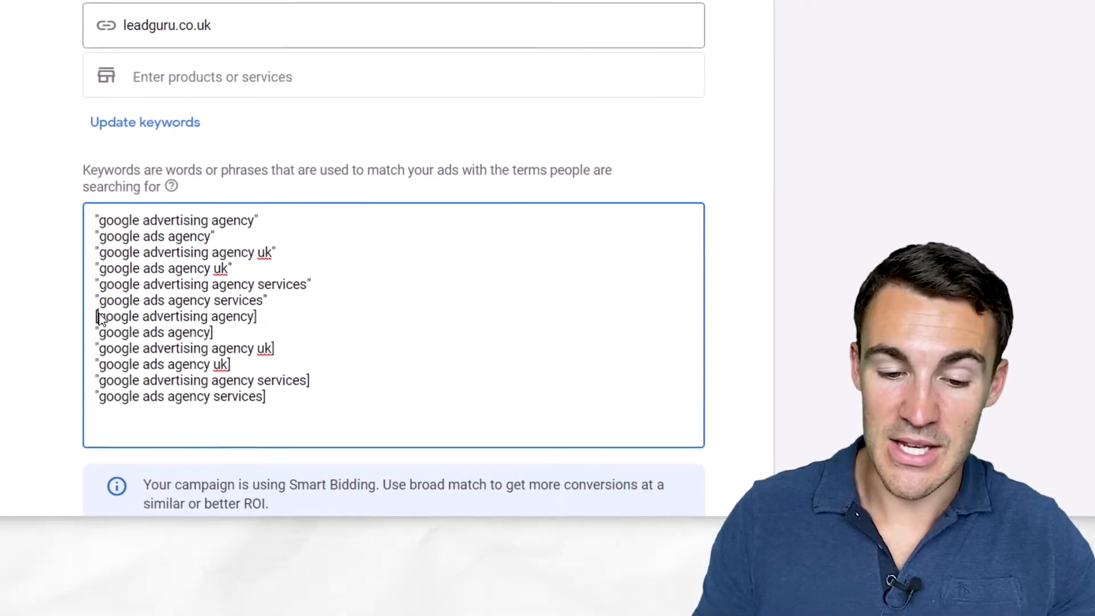
key("BackSpace")
type("[")
key("Down")
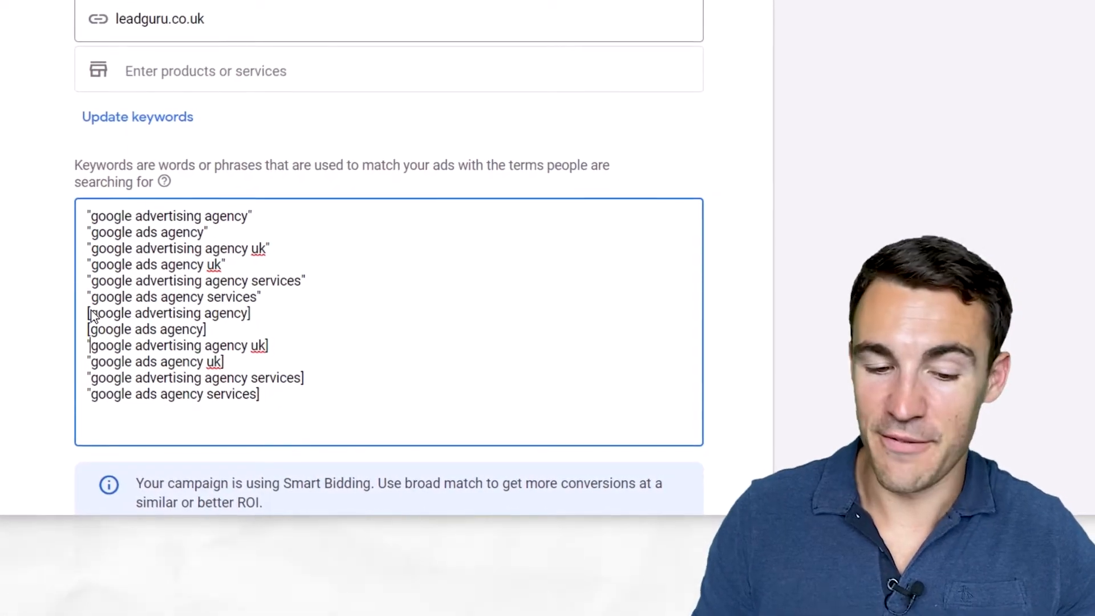
key("BackSpace")
type("[")
key("Down")
key("BackSpace")
type("[")
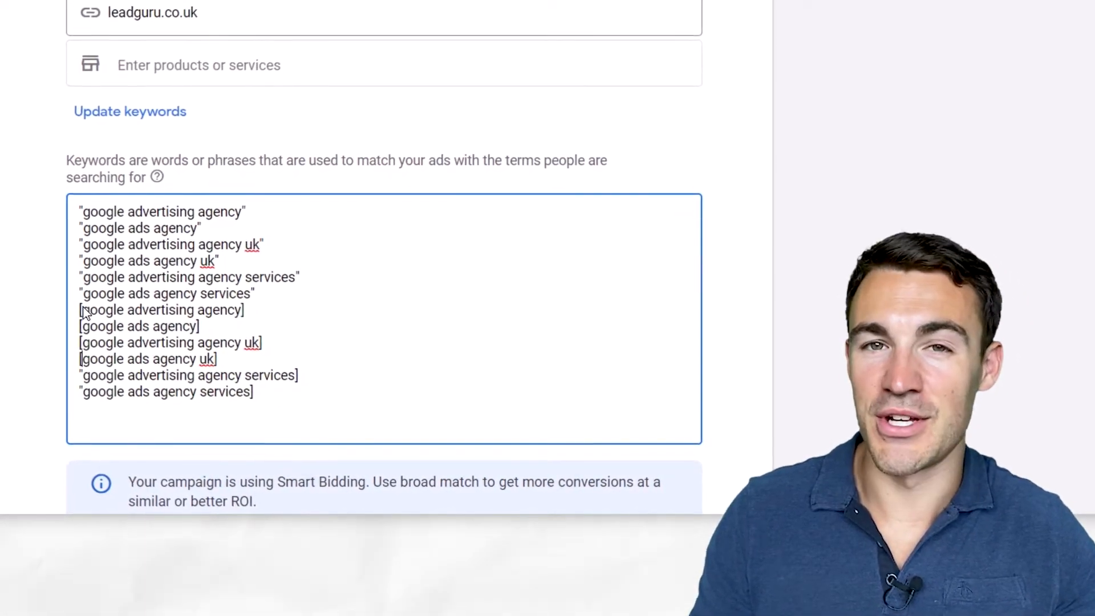
key("Down")
key("BackSpace")
type("[")
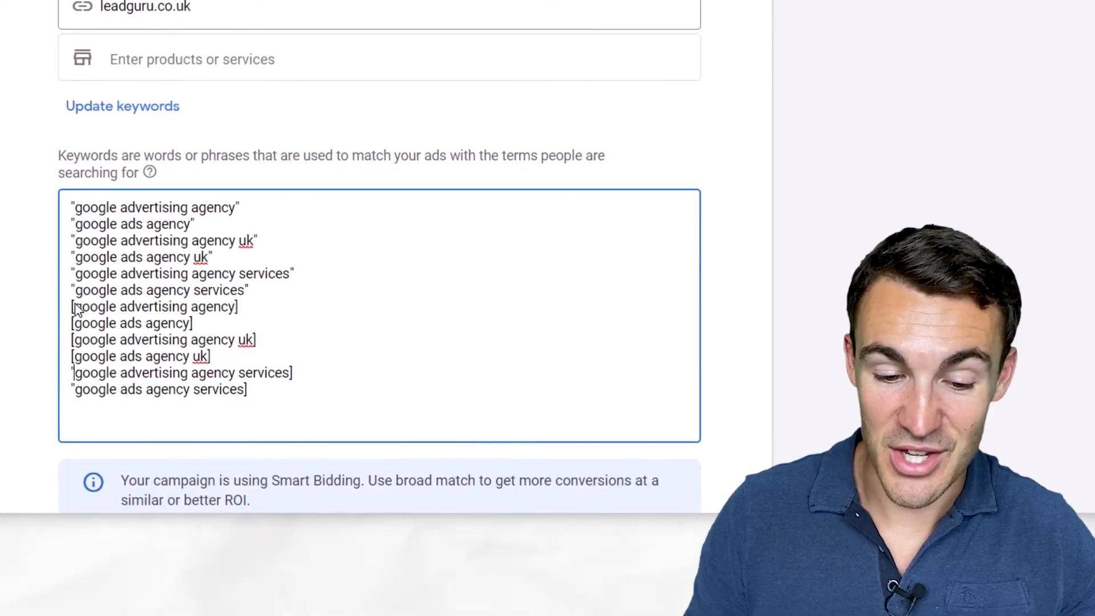
key("Down")
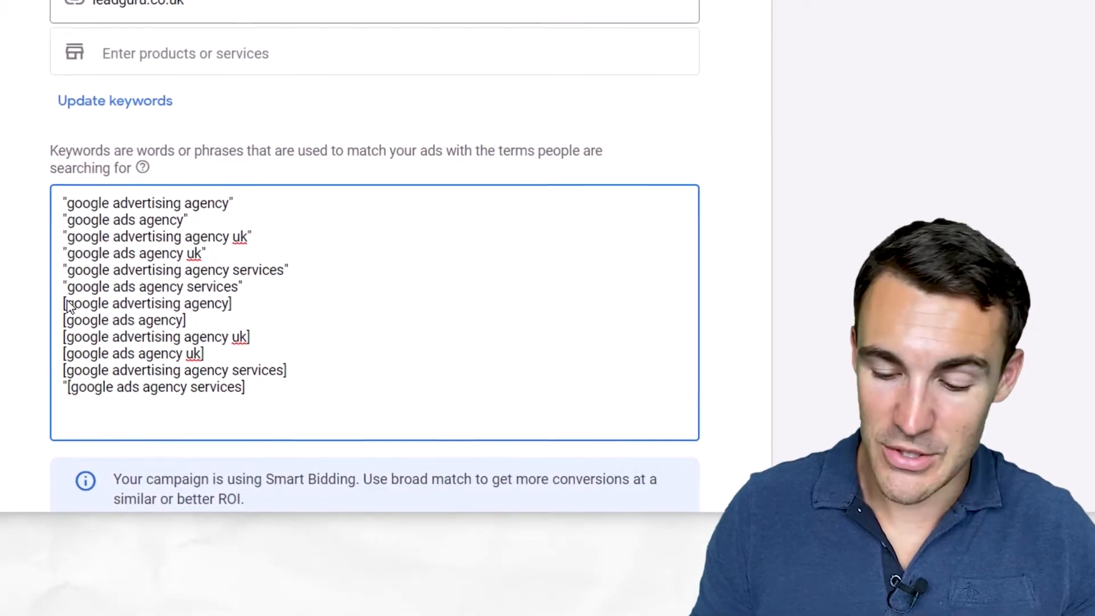
key("BackSpace")
type("[")
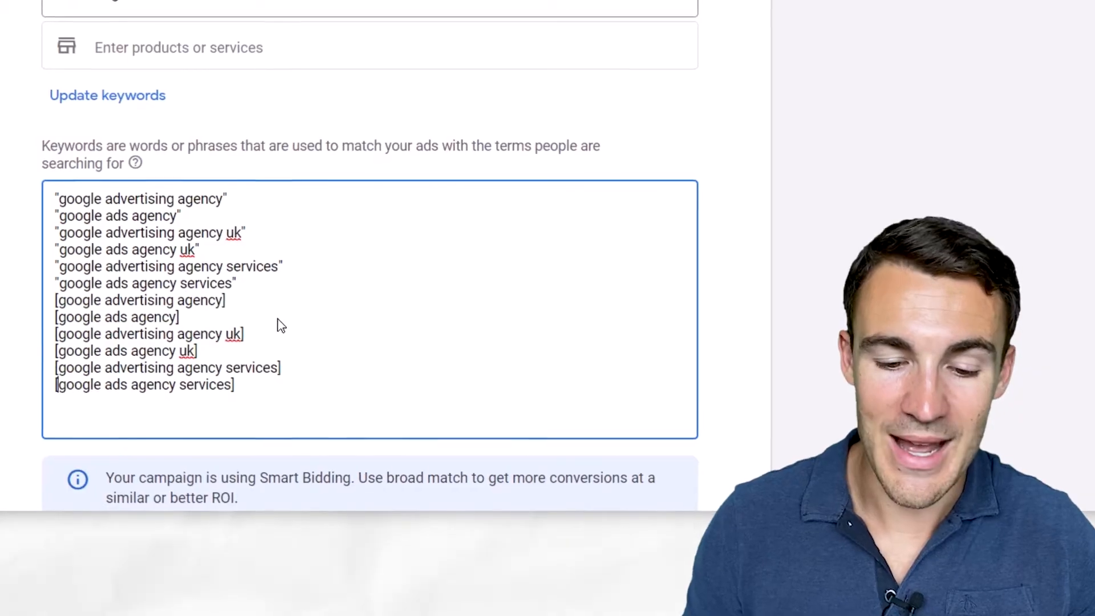
left_click(284, 321)
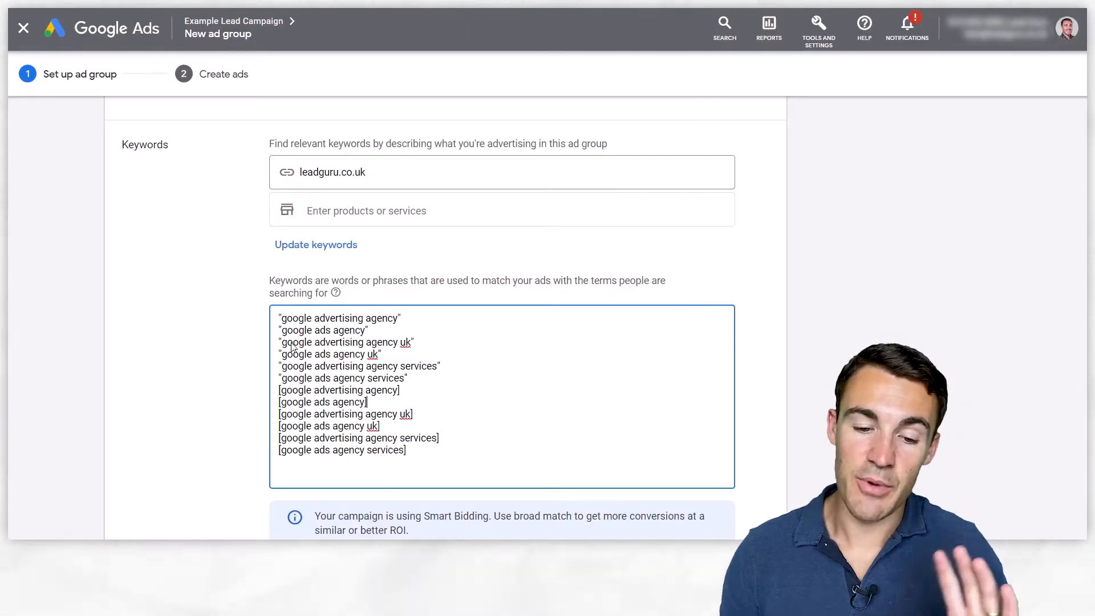
Step: Save the Google Advertising Agency ad group with its keywords and leave ad creation for the ad group list
scroll(437, 391, "down", 3)
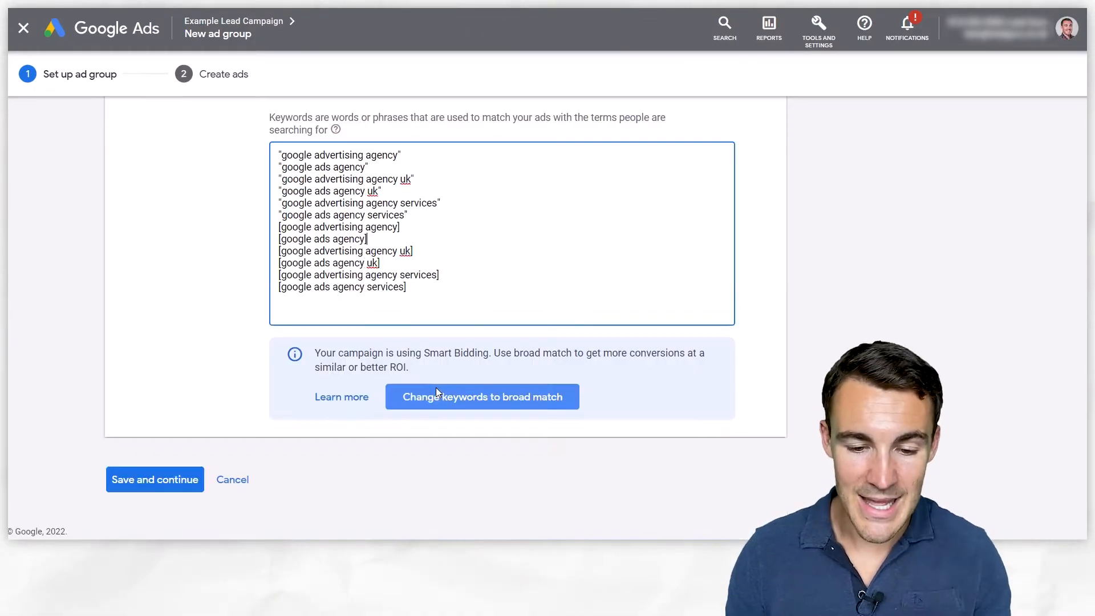
left_click(165, 477)
scroll(805, 321, "down", 10)
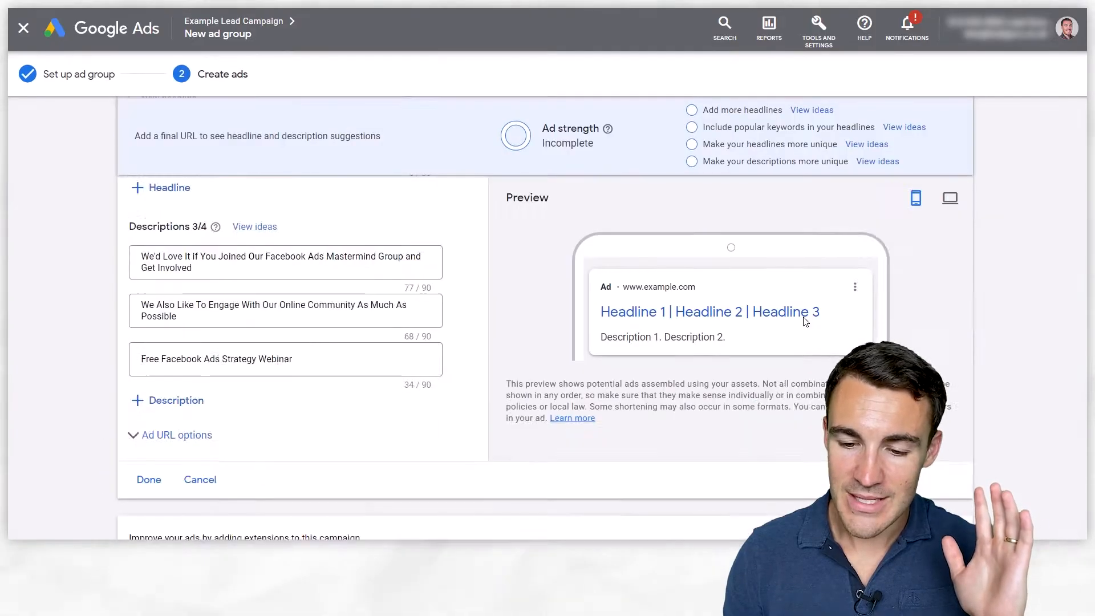
scroll(805, 321, "down", 5)
left_click(188, 485)
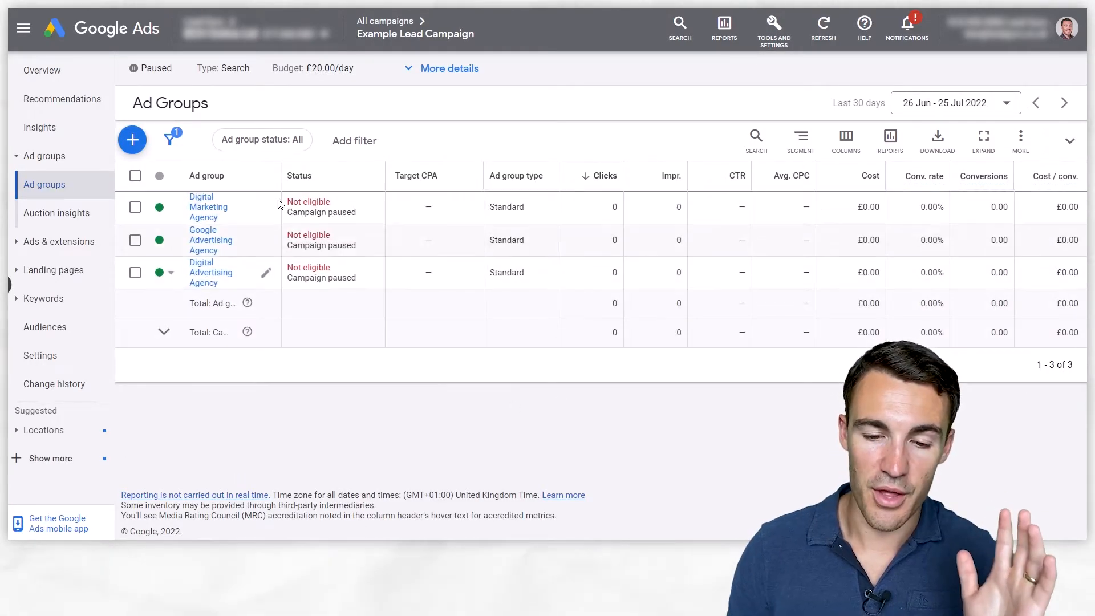
Step: Add another ad group named Google AdWords Agency, with leadguru.co.uk as its related web page
left_click(135, 145)
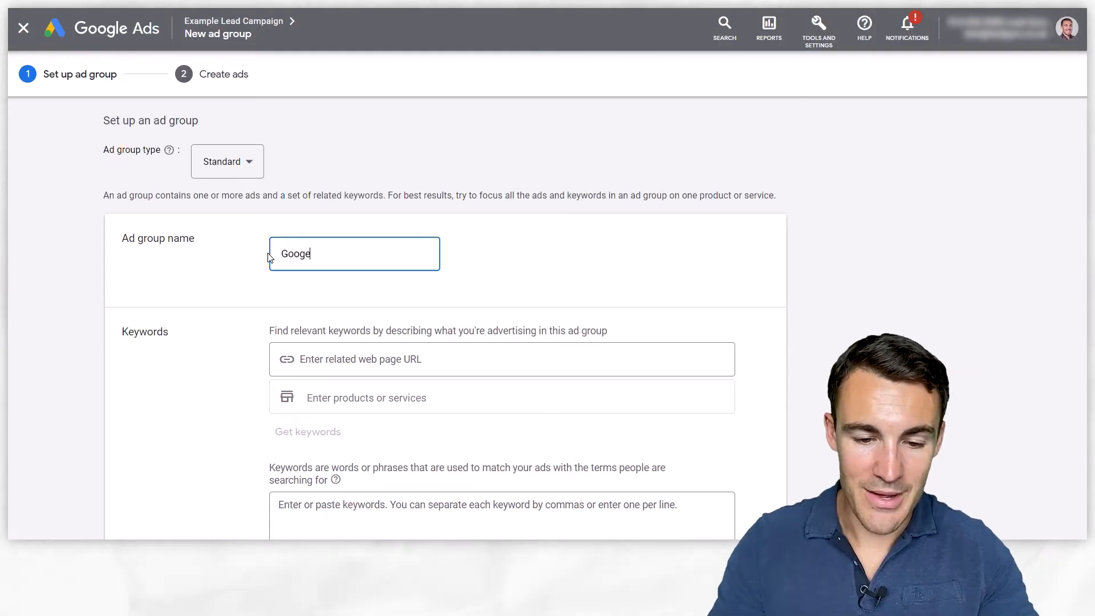
type("Google AdWords ")
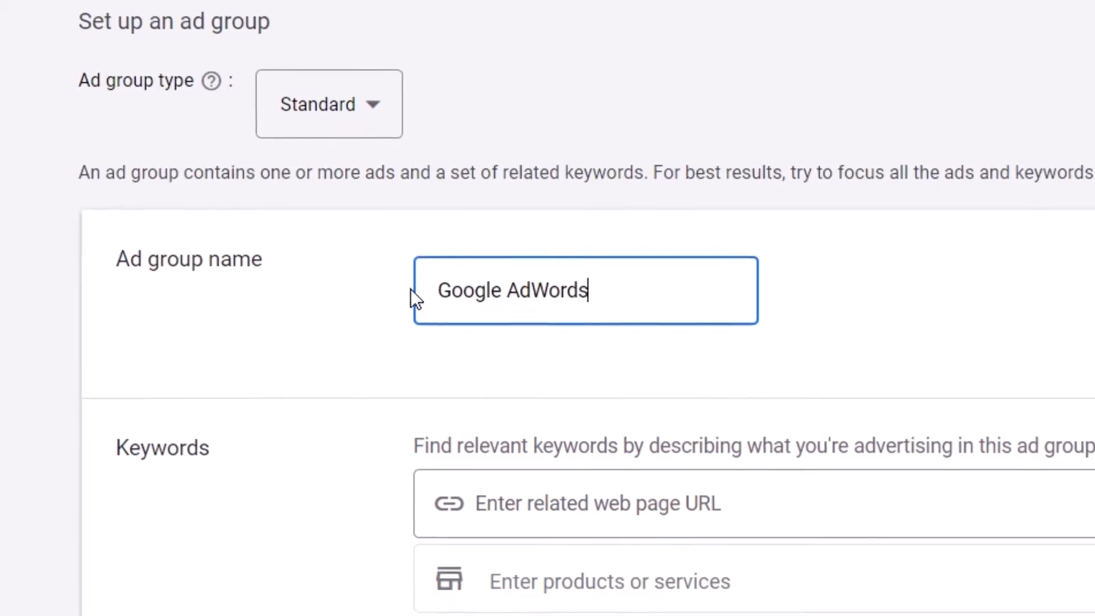
type("Agency")
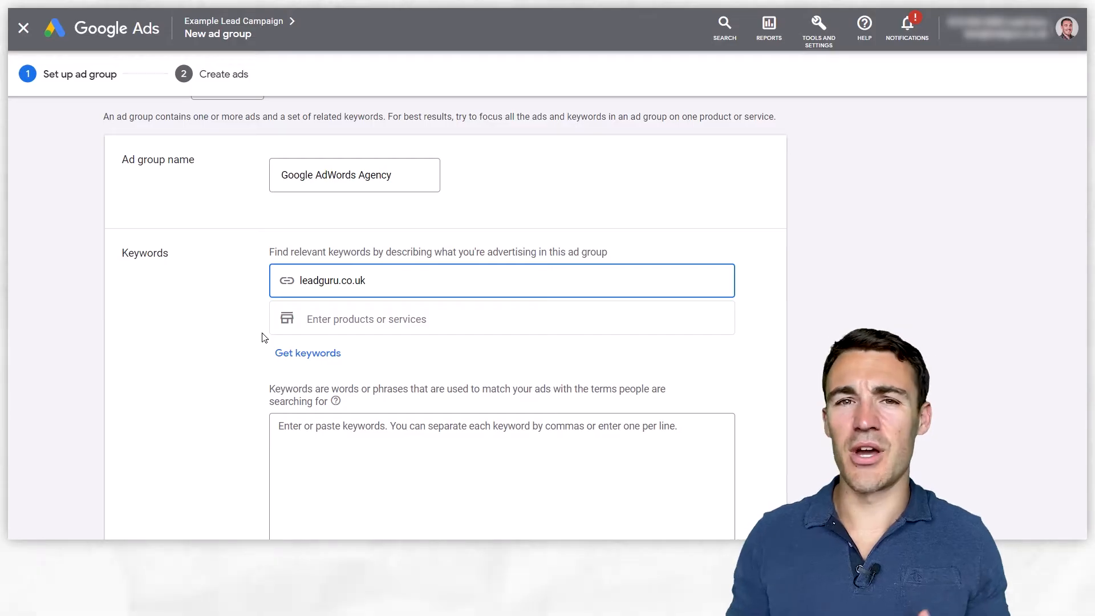
Step: Enter google adwords agency, google adwords agency uk and google adwords agency services as keywords, one per line
scroll(264, 337, "down", 2)
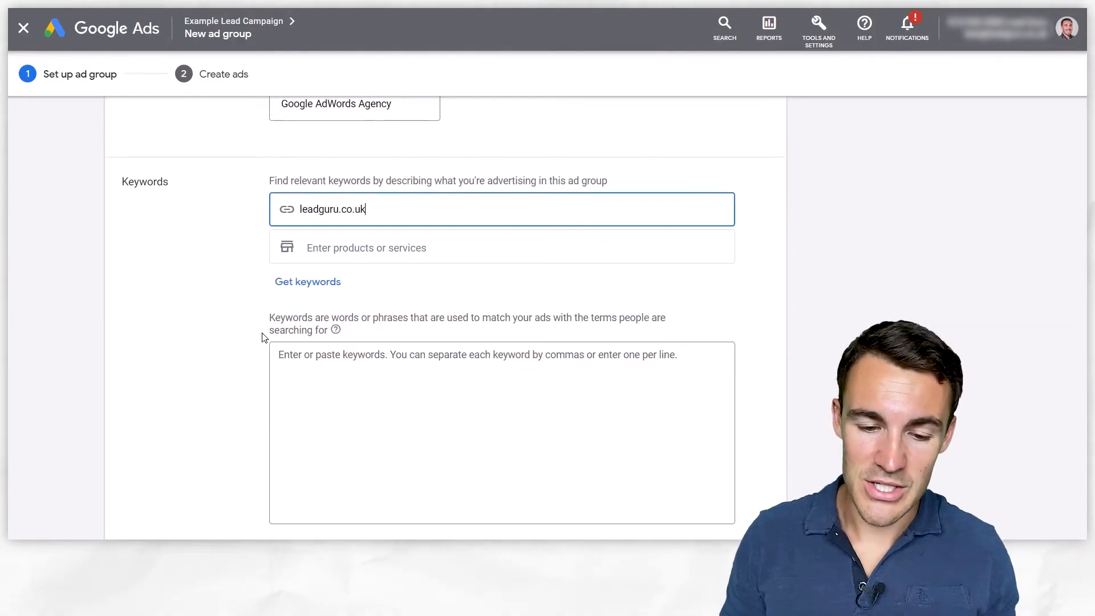
left_click(343, 365)
type("google ad")
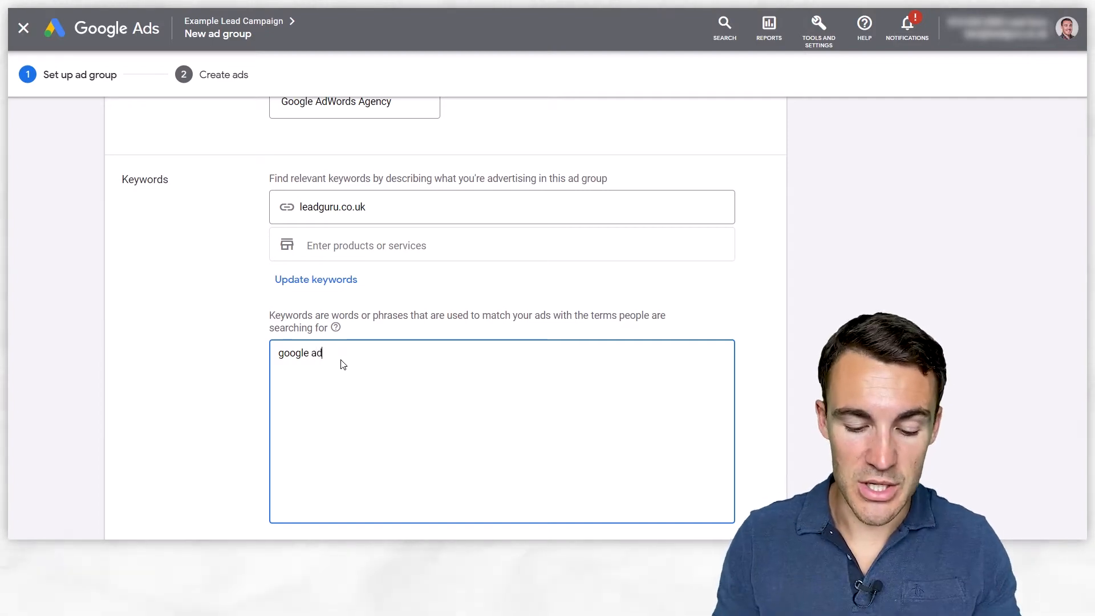
type("words a")
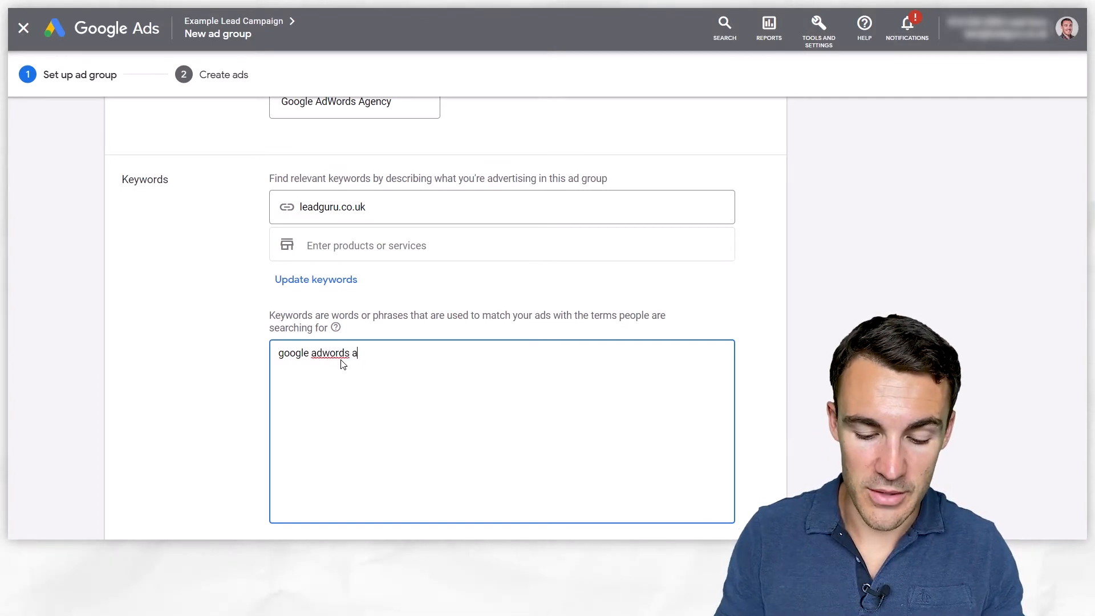
type("gency")
key("Return")
type("google adwords agency uk")
key("Return")
type("google adwords agency servu")
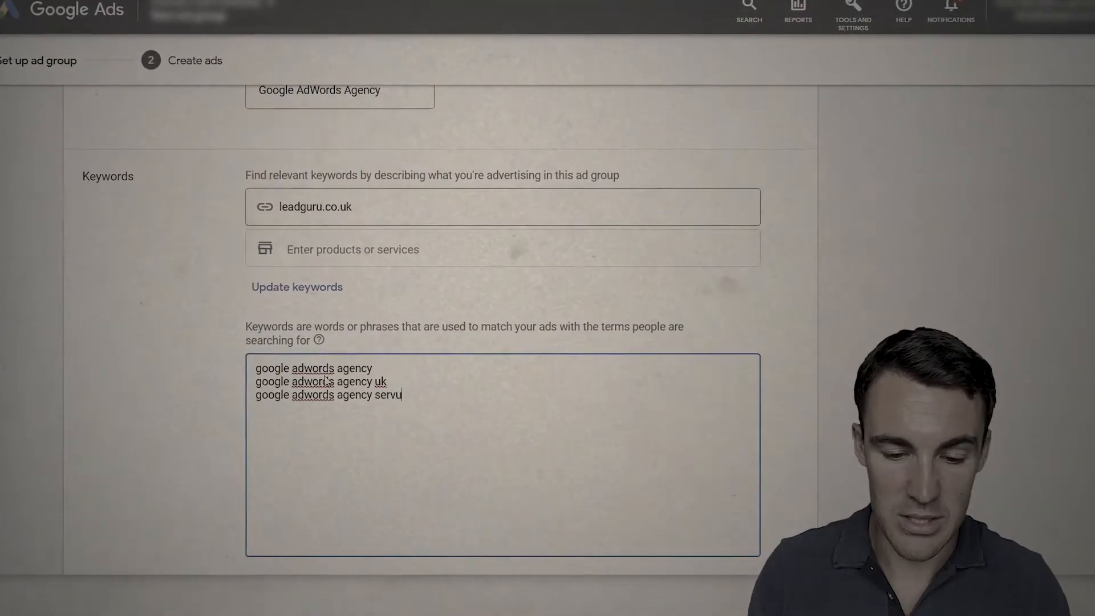
key("BackSpace")
type("ices\"")
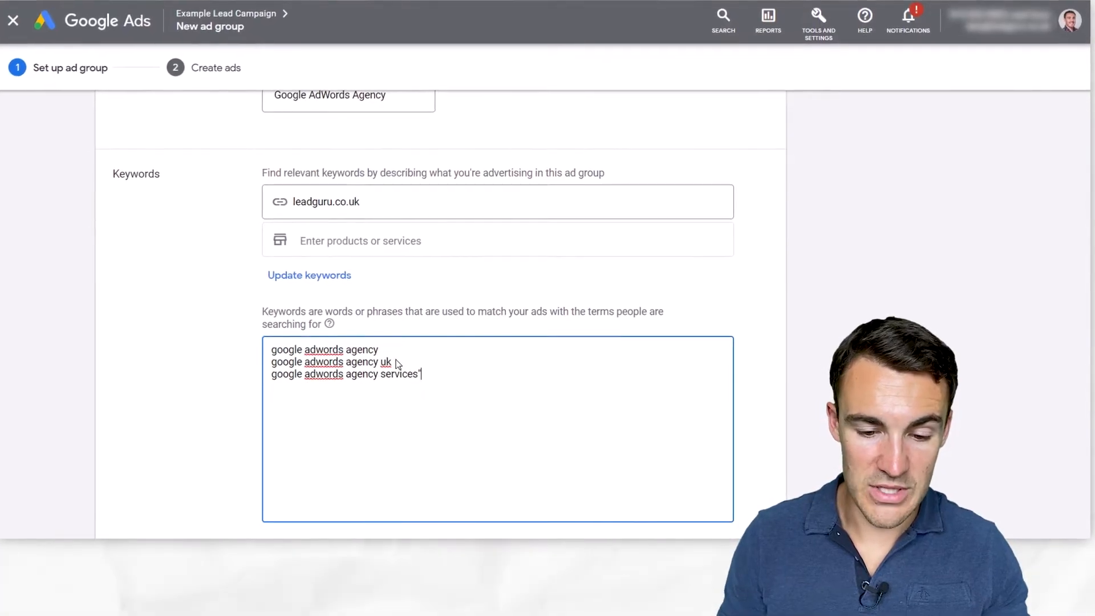
Step: Enclose the three google adwords agency keywords in quotation marks for phrase match
key("Up")
type("\"")
key("Up")
type("\"")
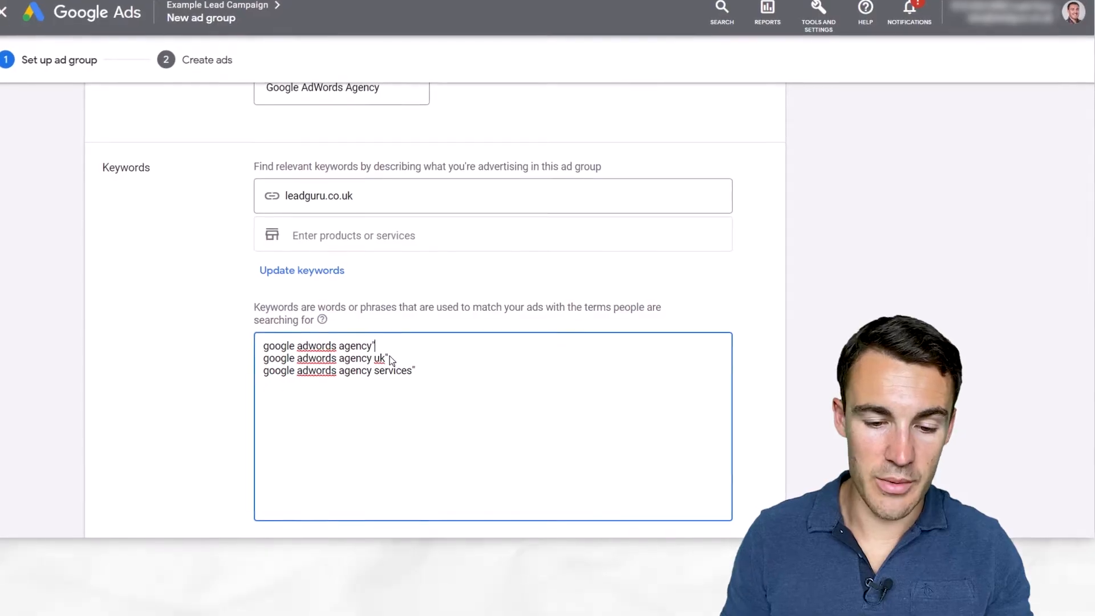
left_click(263, 345)
type("\"")
key("Down")
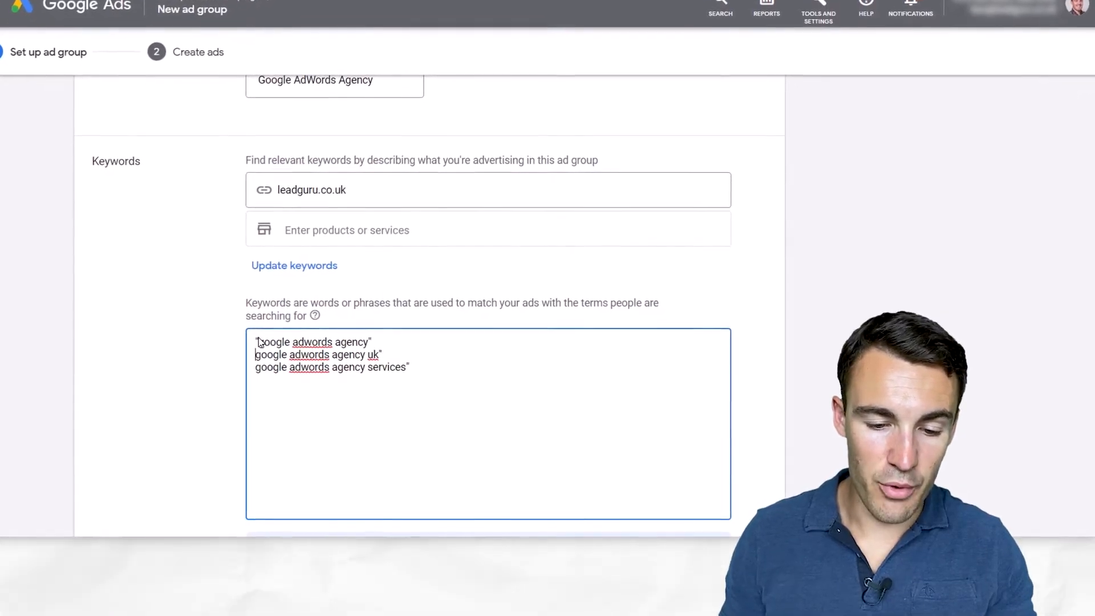
type("\"")
key("Down")
type("\"")
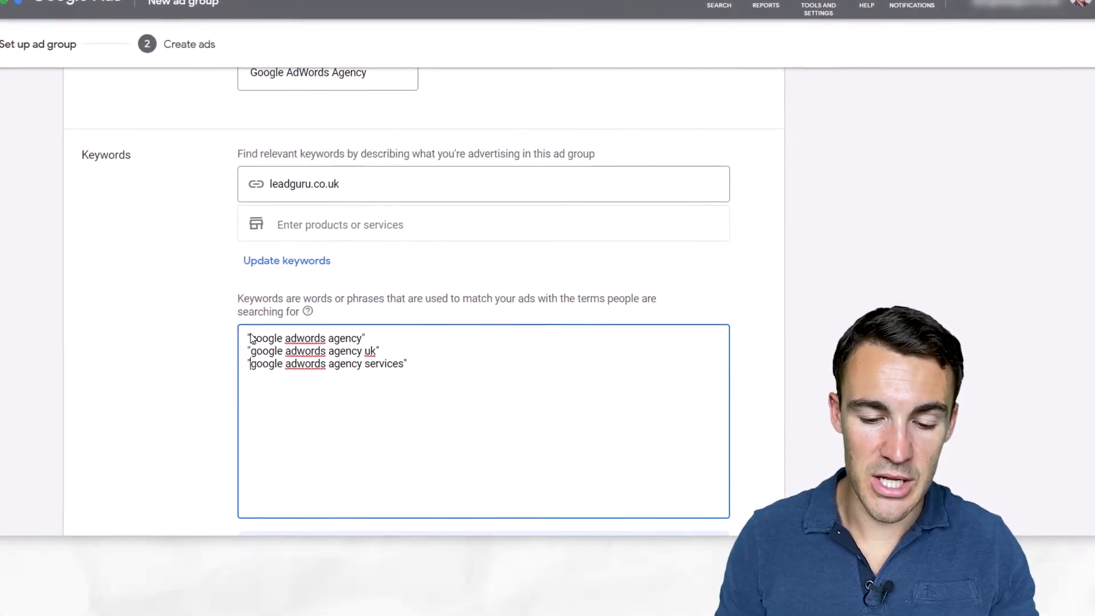
Step: Duplicate the three quoted google adwords agency keywords on new lines below the originals
left_click_drag(407, 363, 243, 341)
key("ctrl+c")
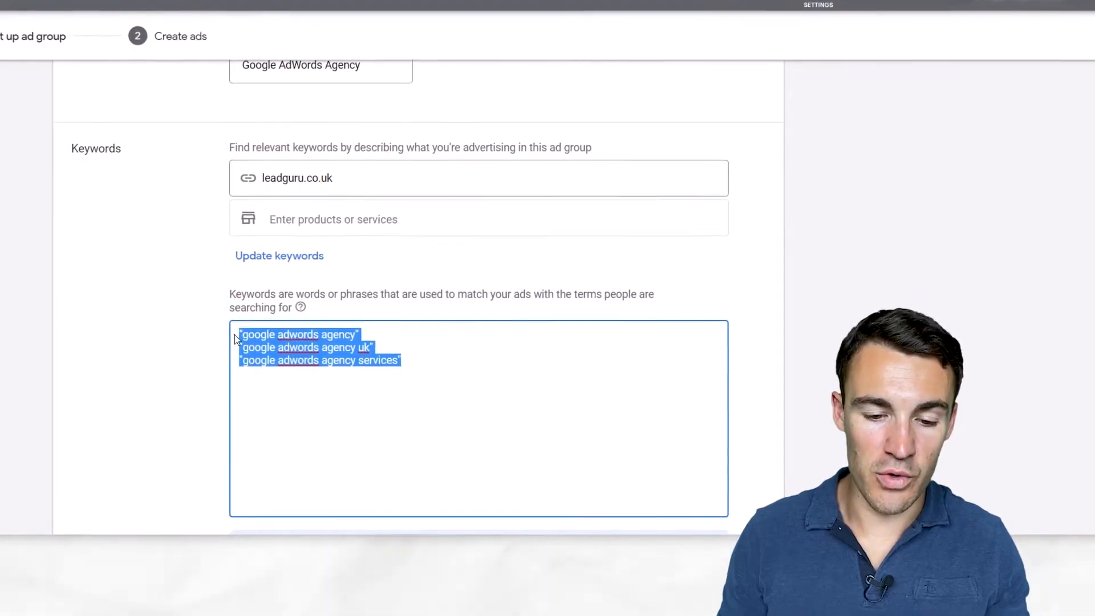
left_click(427, 365)
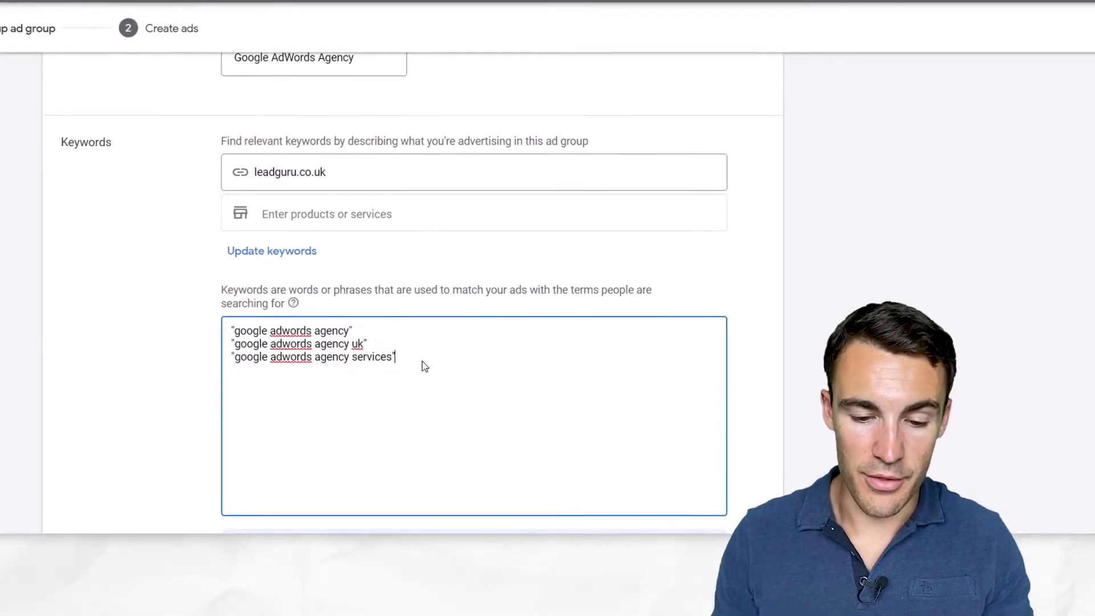
key("Return")
key("ctrl+v")
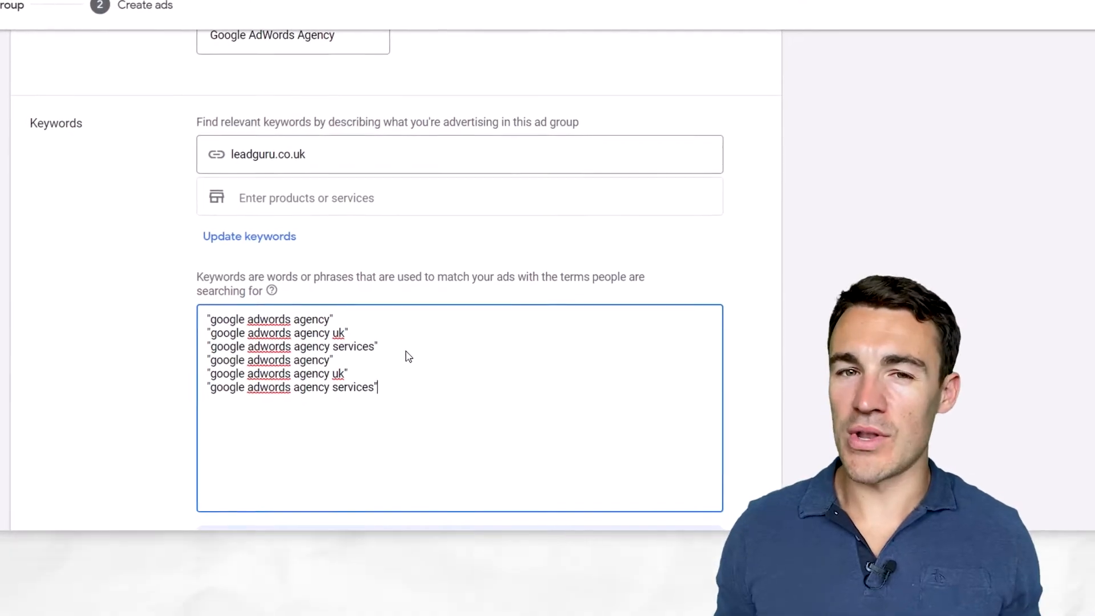
Step: Replace the closing quotation mark of each of the three duplicated keywords with a closing square bracket
left_click(351, 361)
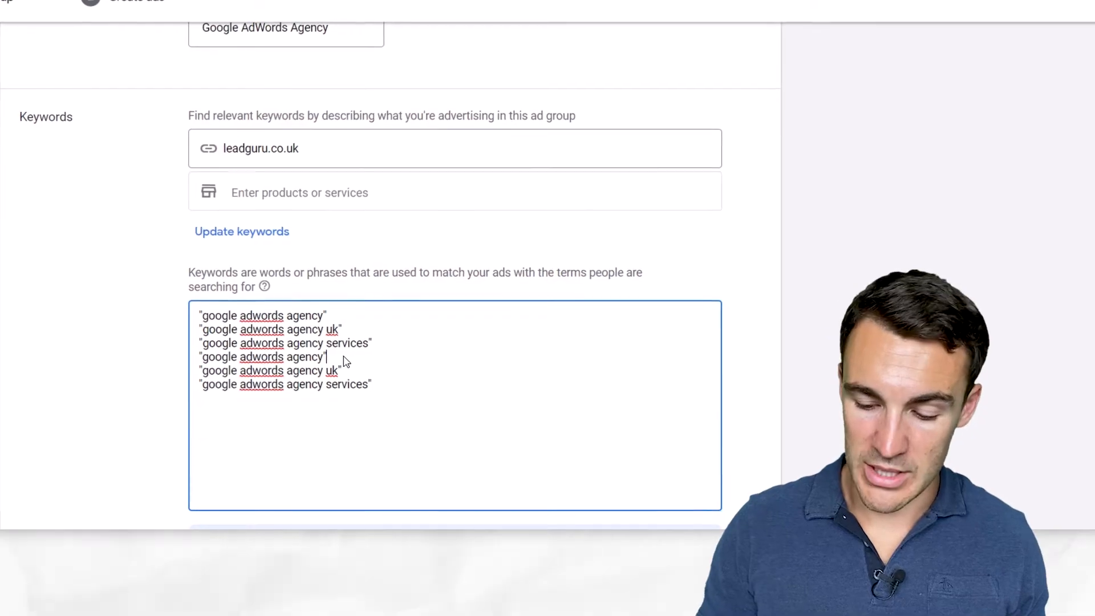
key("BackSpace")
type("]")
key("Down")
key("Right")
key("Right")
key("Right")
key("BackSpace")
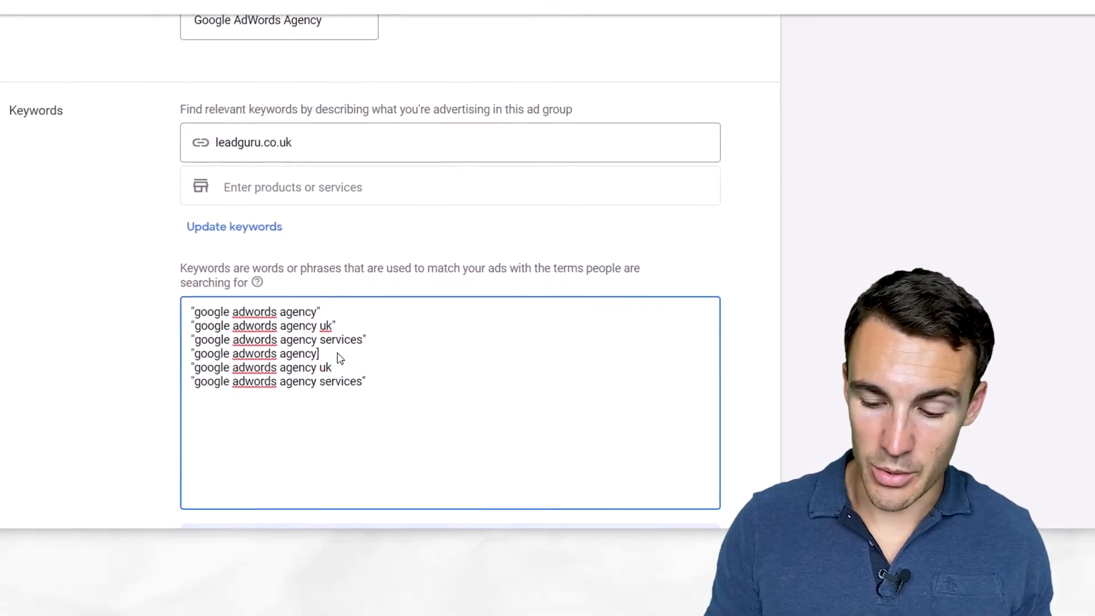
type("]")
key("Down")
key("End")
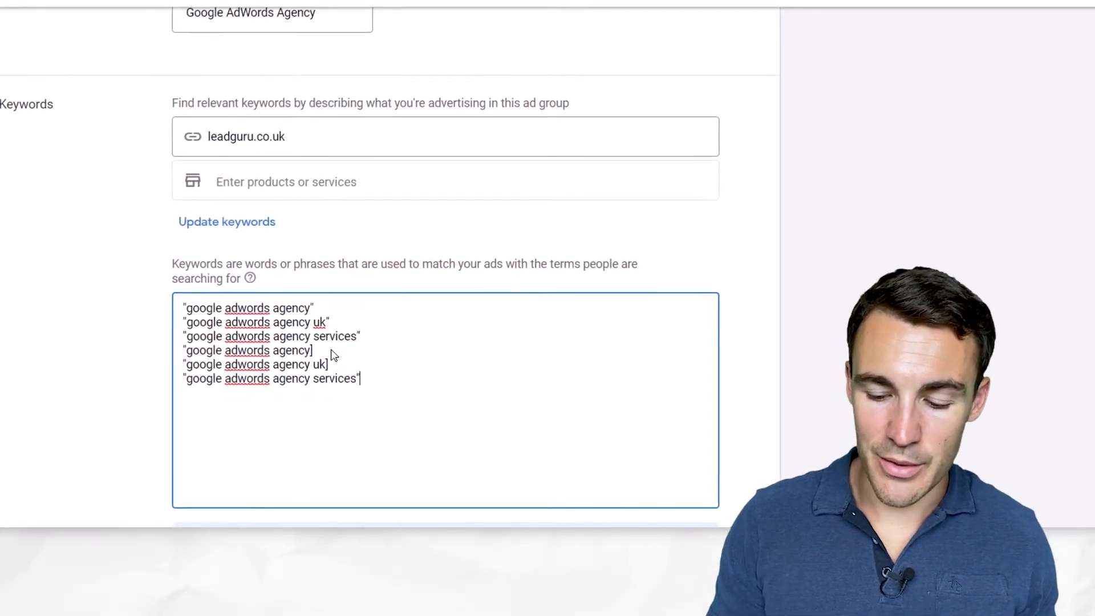
key("BackSpace")
type("]")
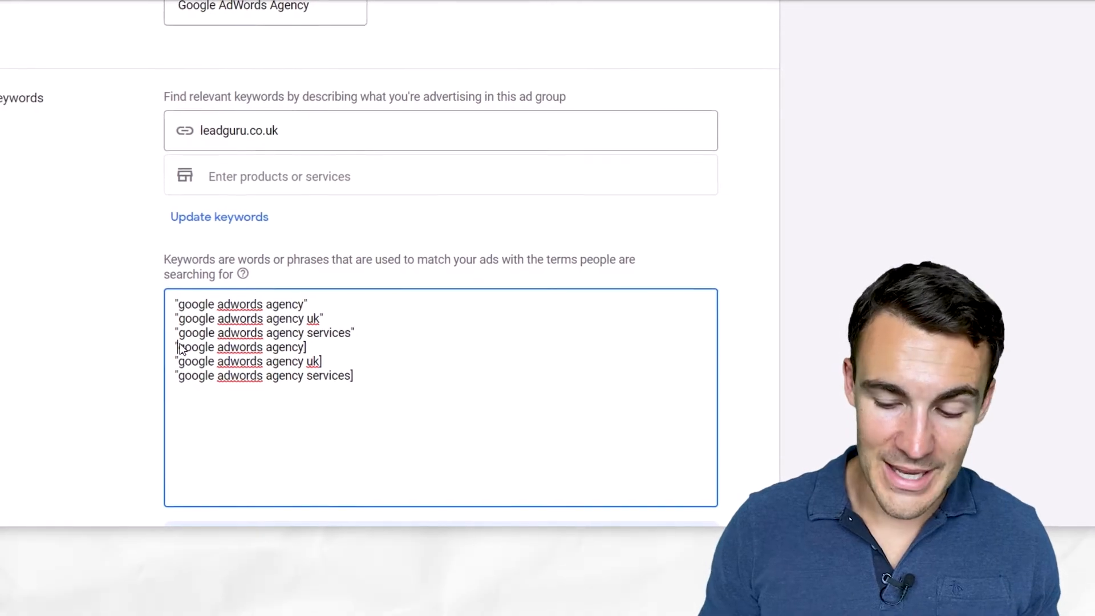
Step: Replace the opening quotation mark of each duplicated keyword with an opening square bracket for exact match
left_click(177, 347)
key("BackSpace")
type("[")
key("Down")
key("BackSpace")
type("[")
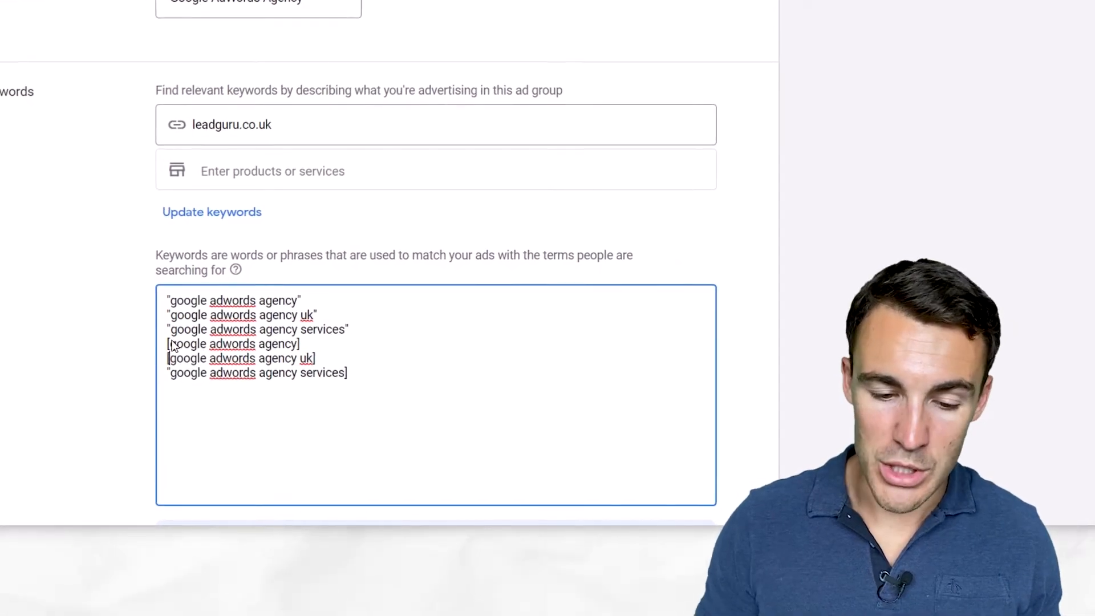
key("Down")
key("BackSpace")
type("[")
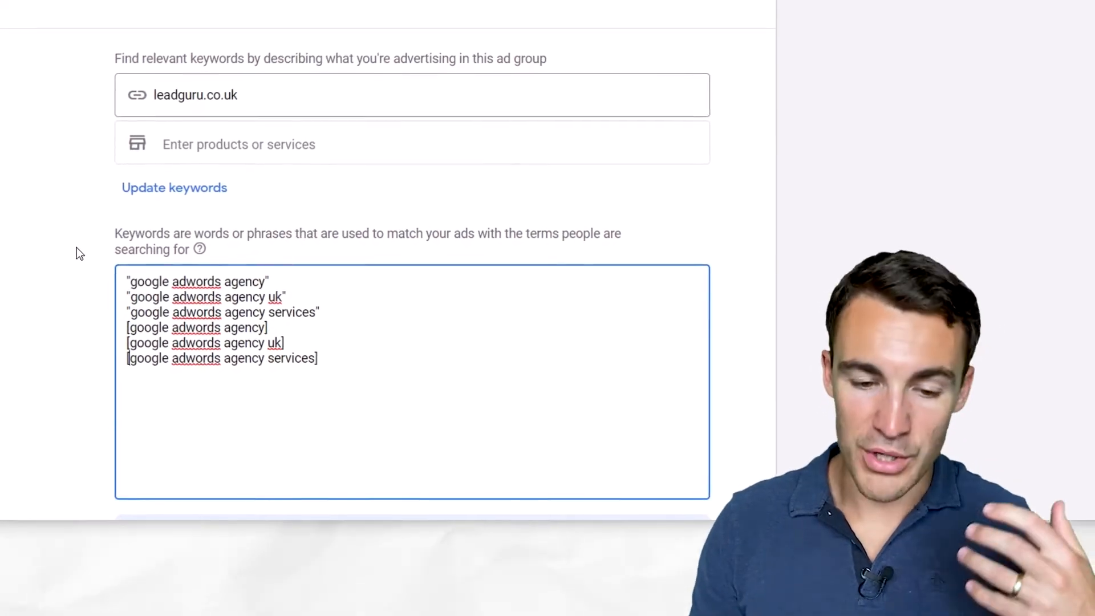
Step: Save the Google AdWords Agency ad group with its phrase and exact match keywords and leave ad creation for the ad group list
scroll(89, 361, "down", 3)
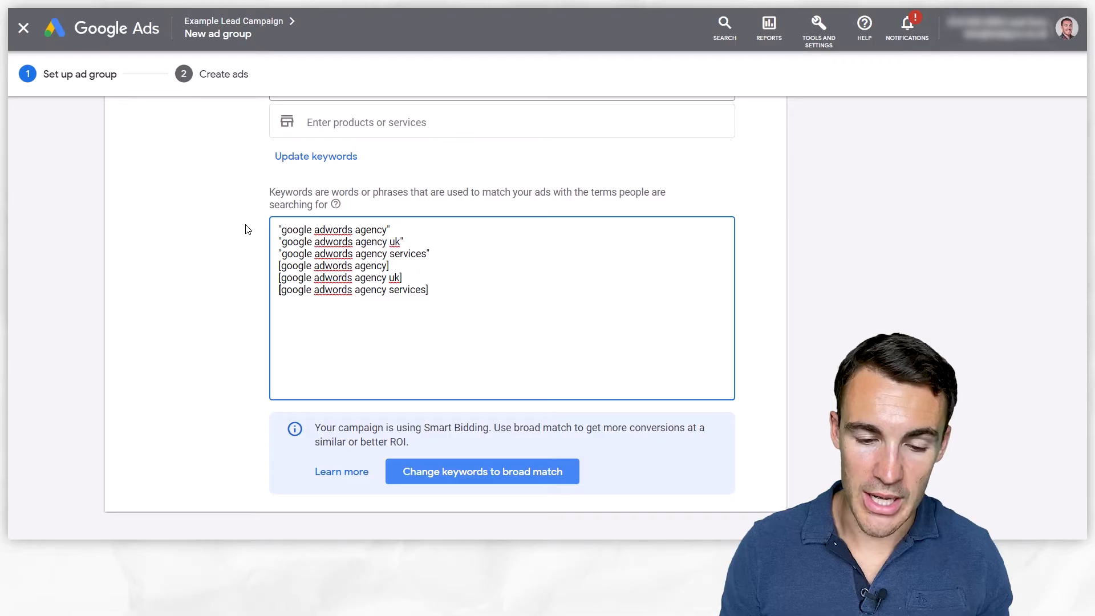
scroll(76, 136, "down", 2)
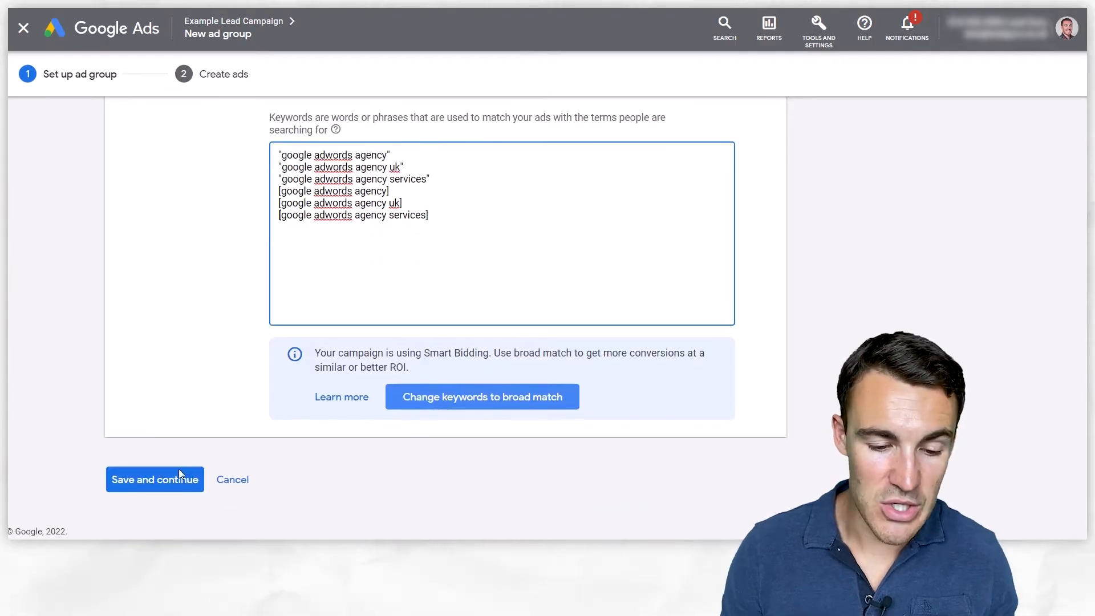
left_click(153, 488)
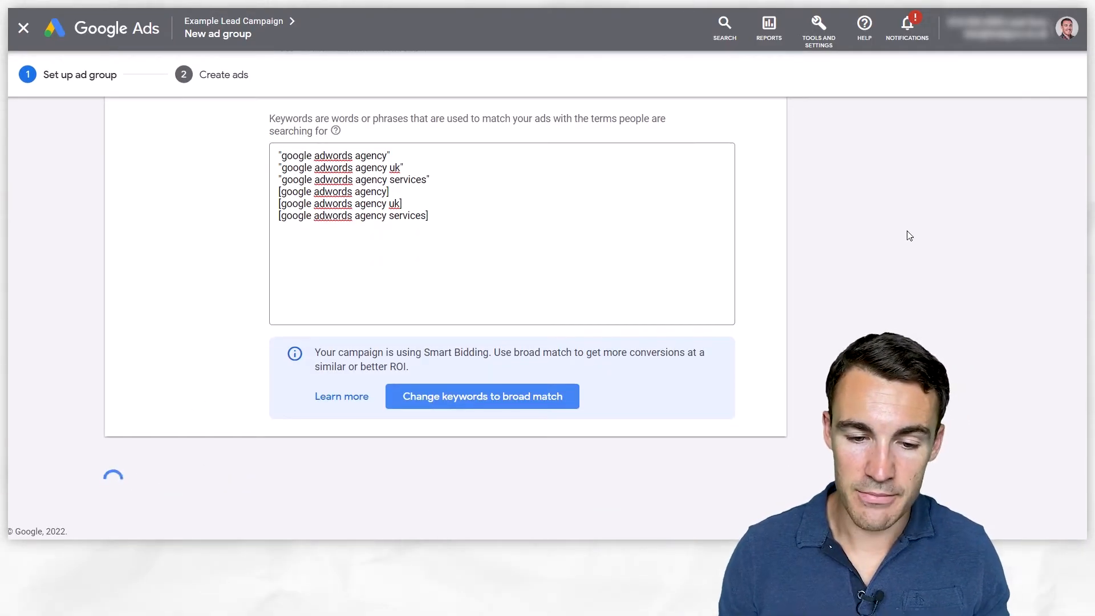
scroll(528, 388, "down", 10)
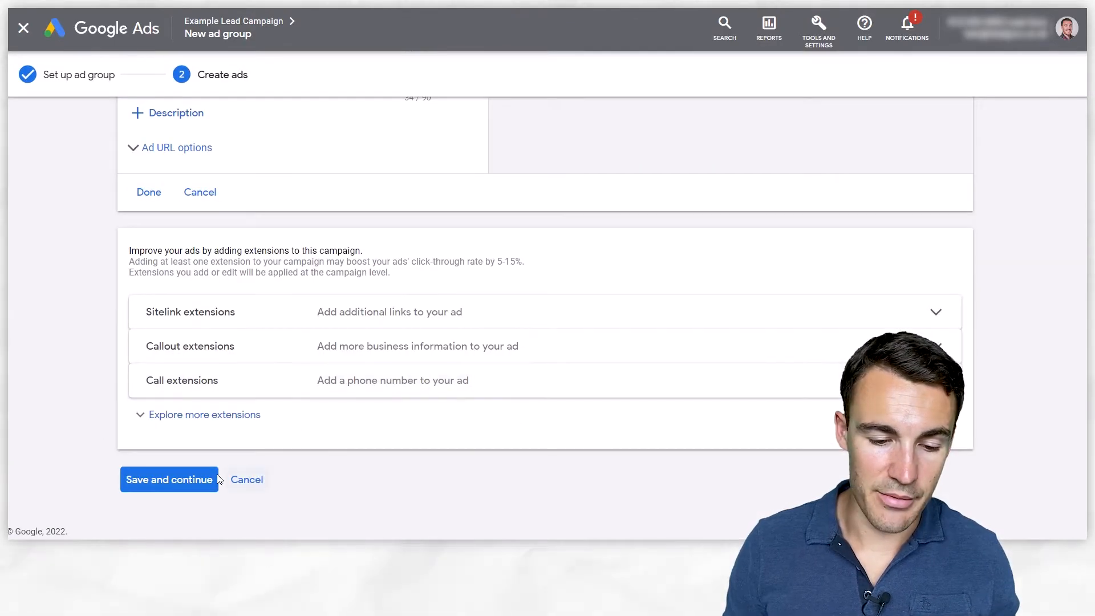
left_click(210, 479)
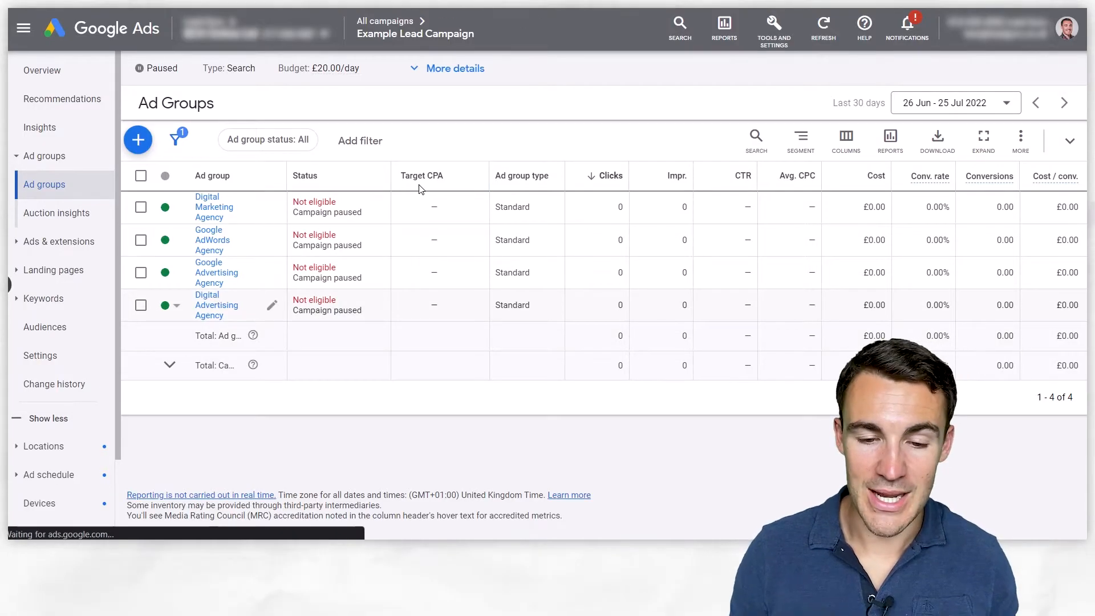
Step: Review the Digital Advertising Agency ad group's keywords and return to the Example Lead Campaign's ad group list
scroll(284, 372, "down", 1)
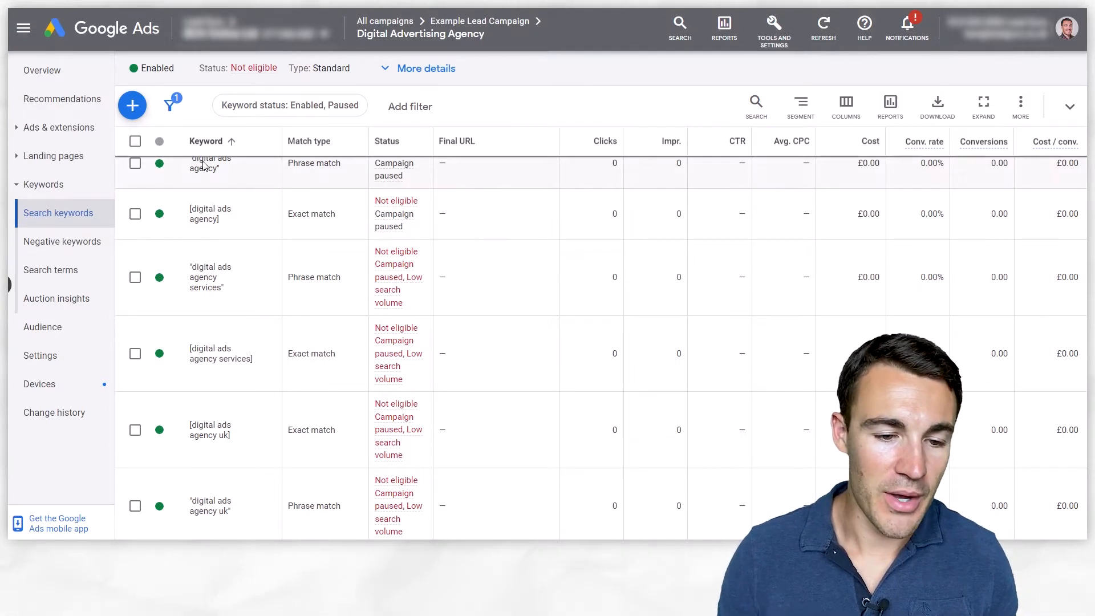
left_click(472, 21)
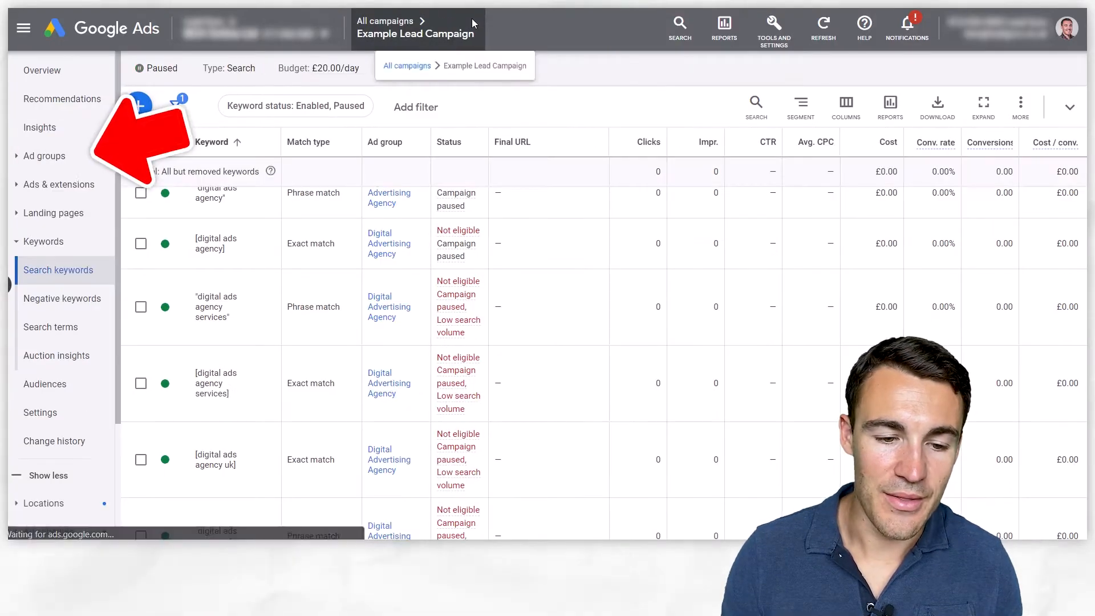
left_click(44, 156)
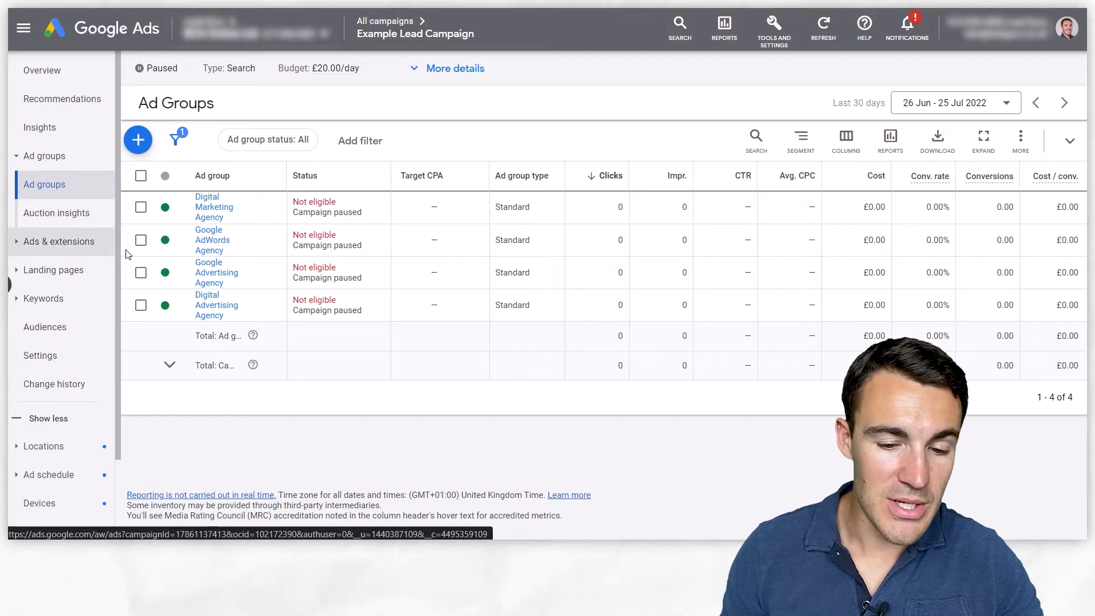
Step: Open the Digital Advertising Agency ad group's responsive search ad for editing
left_click(211, 305)
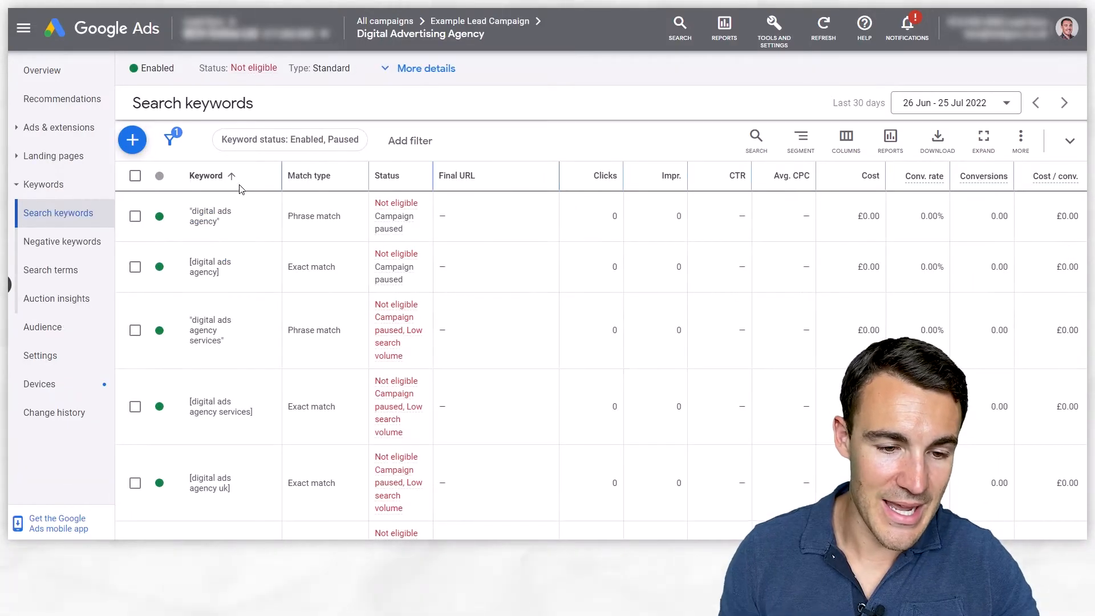
left_click(49, 127)
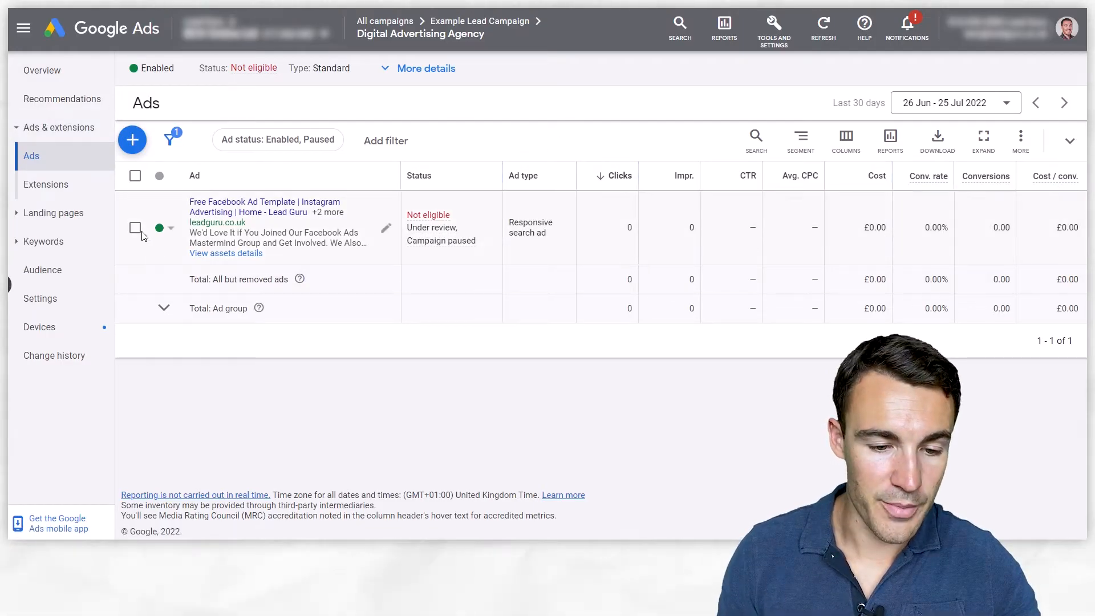
left_click(386, 229)
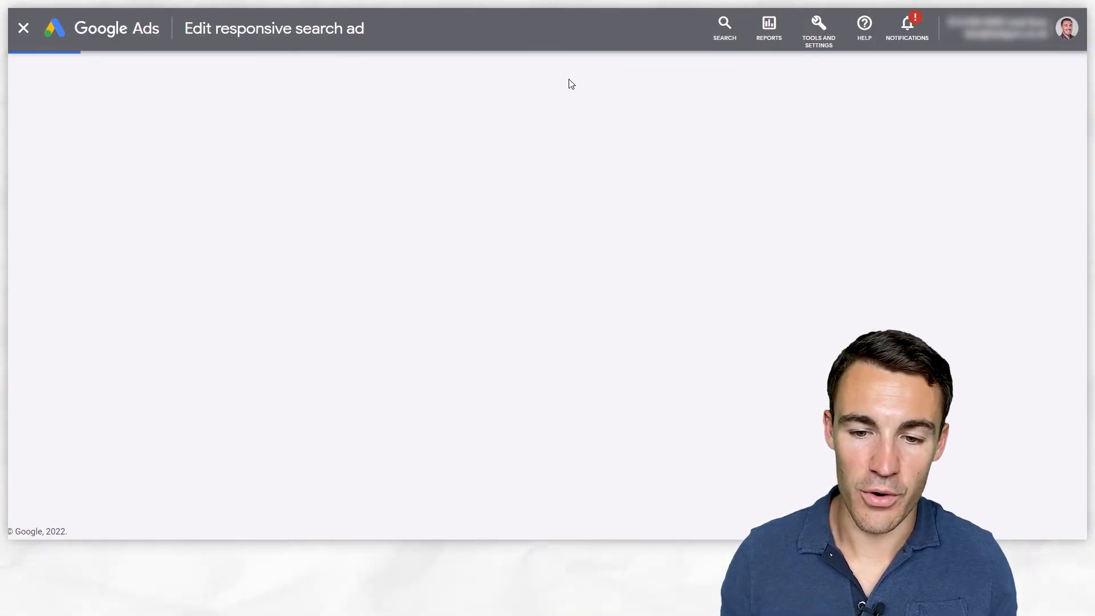
Step: Clear the first five headlines of the ad, from Free Facebook Ad Template through Lead Guru
scroll(46, 226, "down", 2)
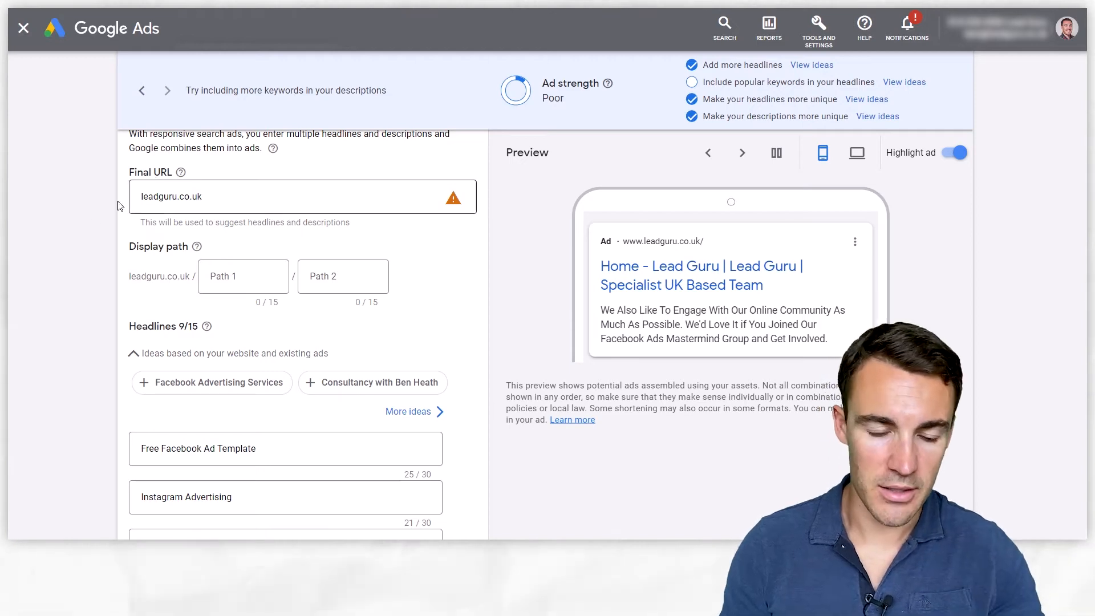
scroll(81, 272, "down", 3)
scroll(82, 272, "down", 1)
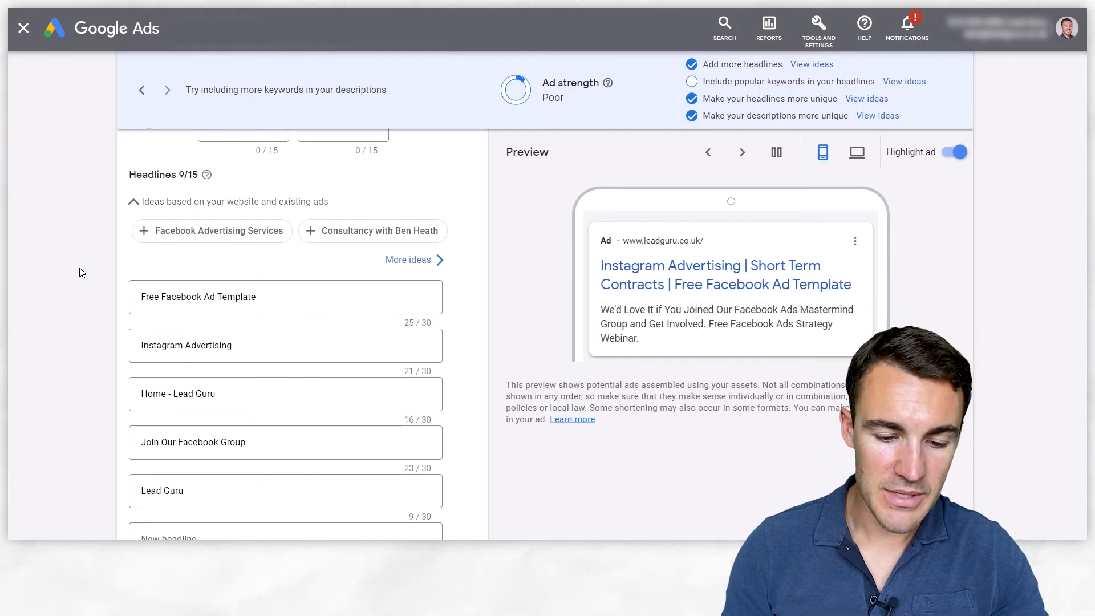
scroll(81, 272, "down", 1)
left_click(257, 251)
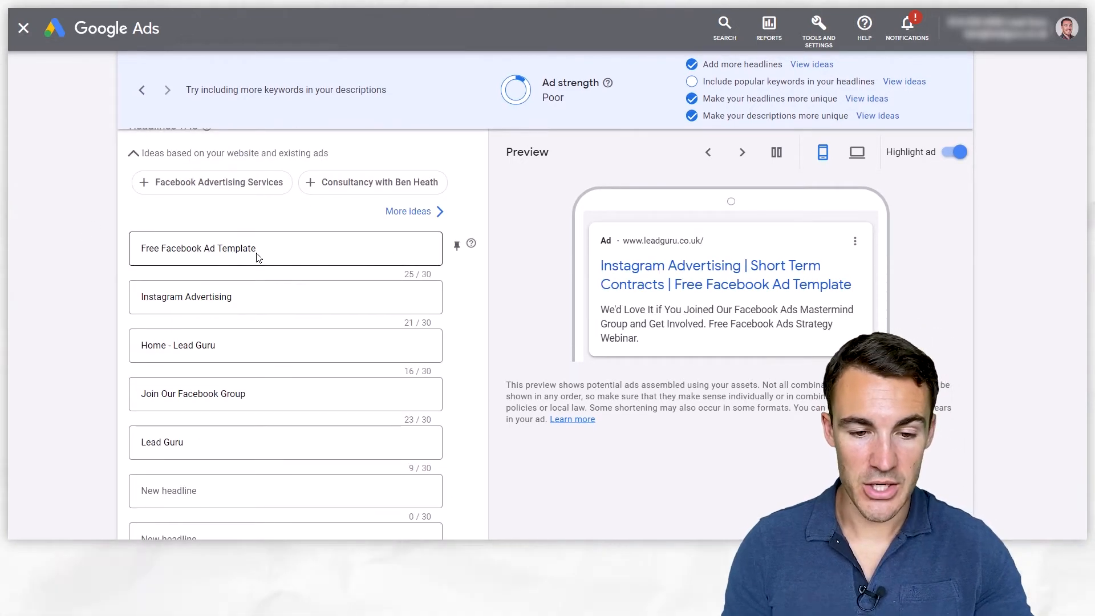
left_click_drag(257, 249, 141, 249)
key("BackSpace")
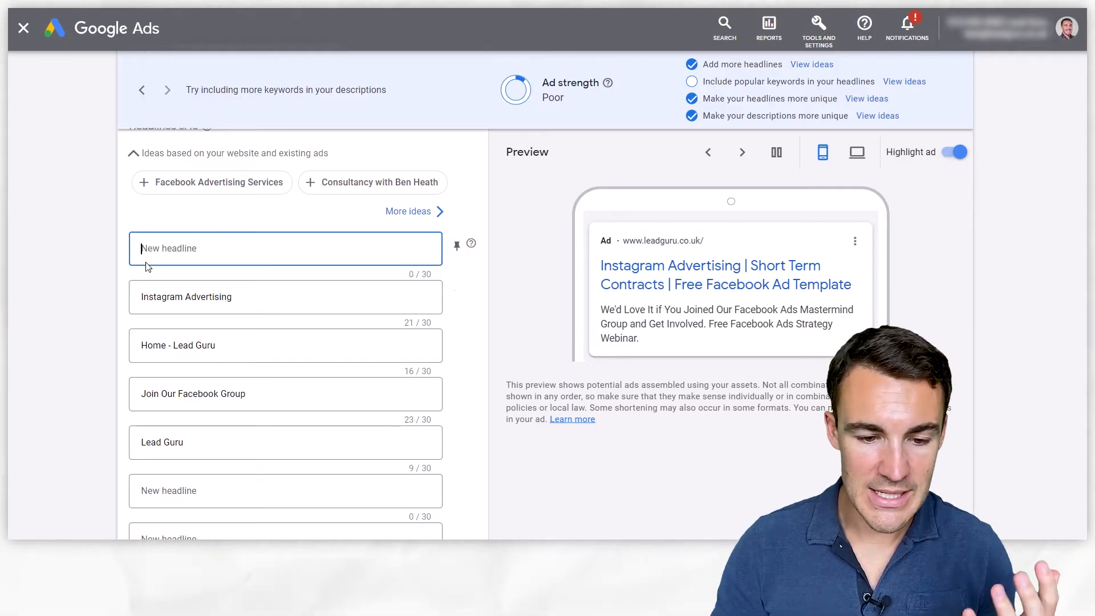
triple_click(175, 305)
key("BackSpace")
triple_click(189, 346)
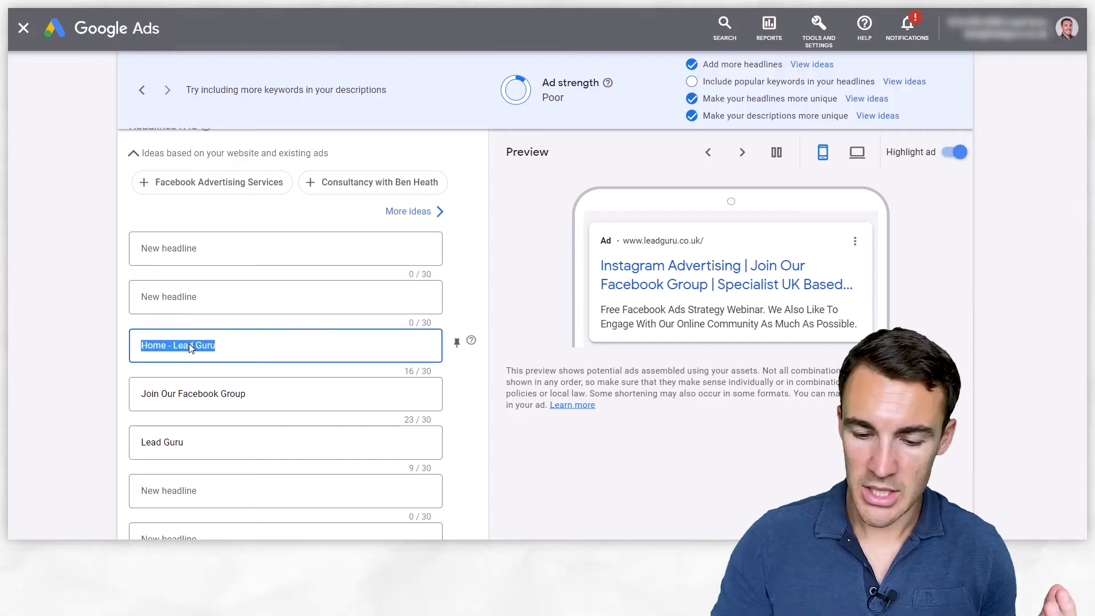
key("BackSpace")
triple_click(195, 394)
key("BackSpace")
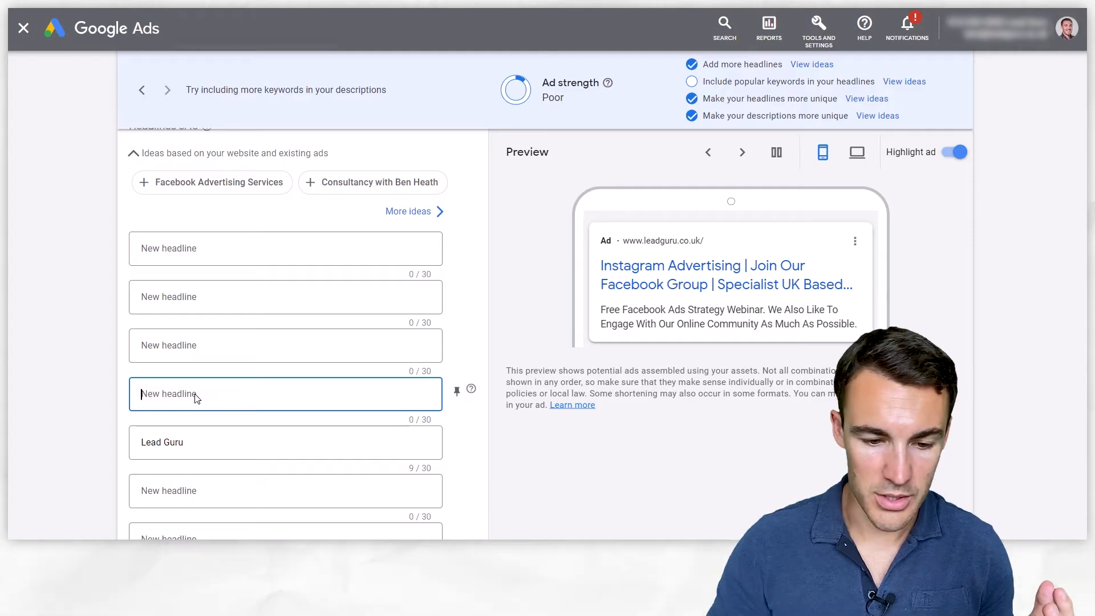
triple_click(166, 442)
key("BackSpace")
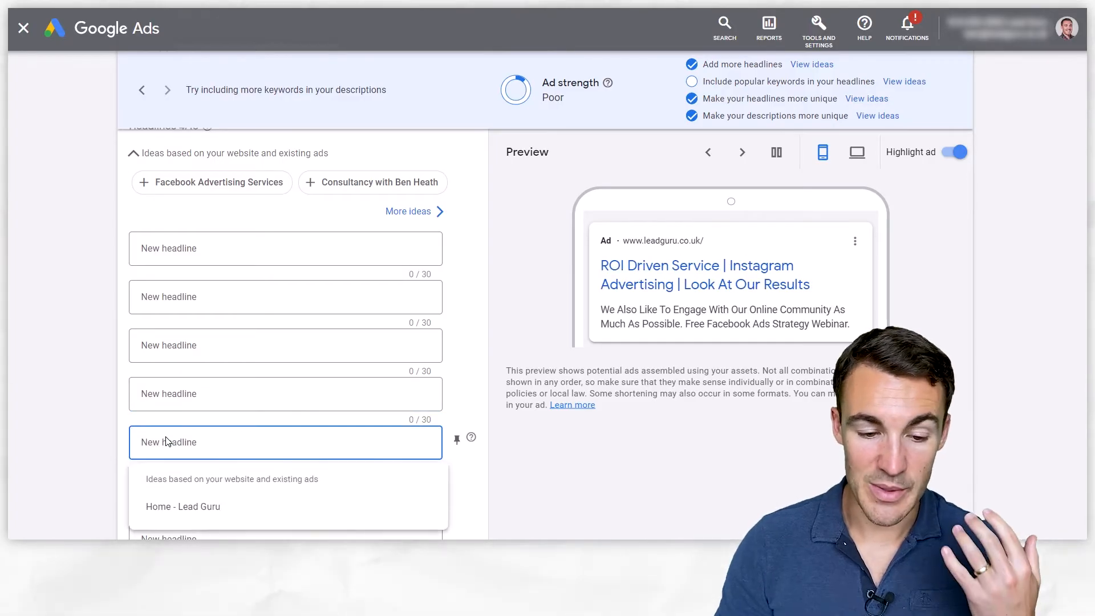
Step: Check the ad group's keywords and enter Digital Advertising Agency as the ad's first headline
scroll(86, 373, "up", 2)
scroll(87, 365, "up", 3)
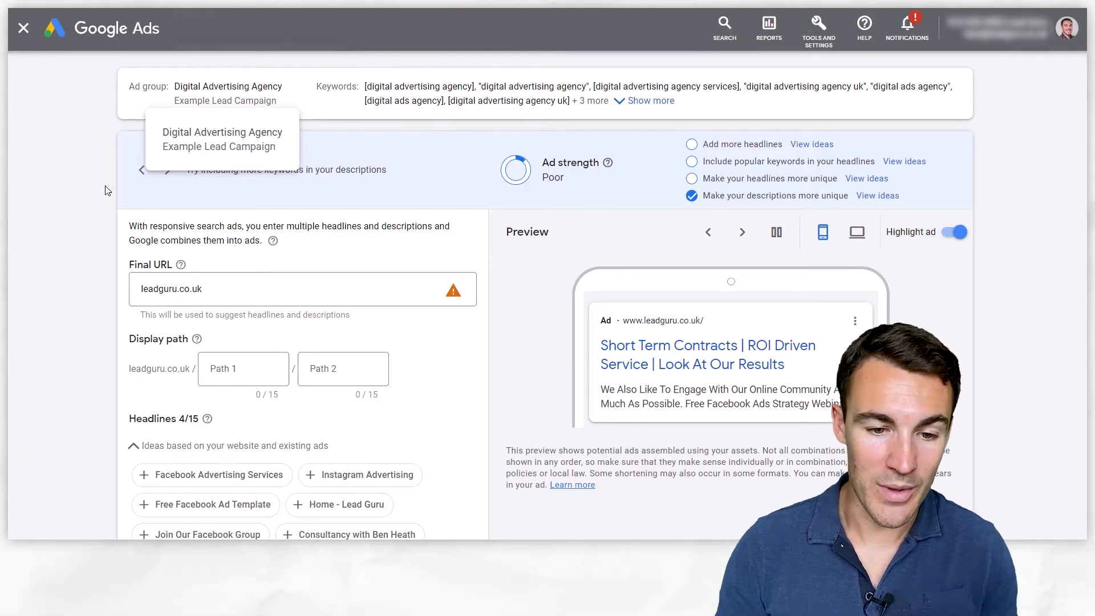
scroll(105, 191, "down", 1)
scroll(85, 201, "up", 1)
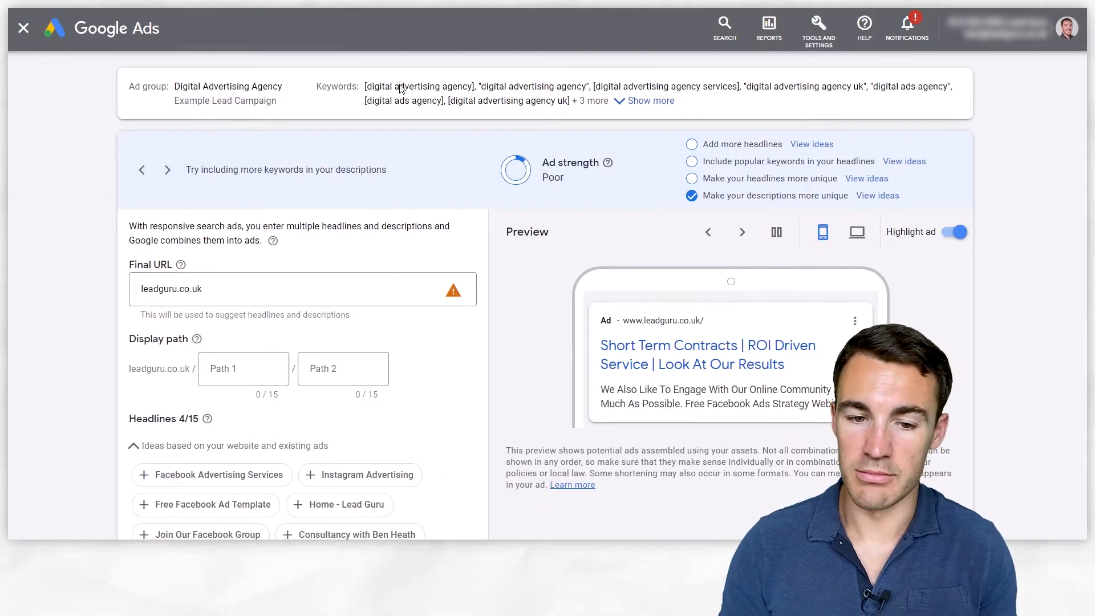
scroll(82, 233, "down", 3)
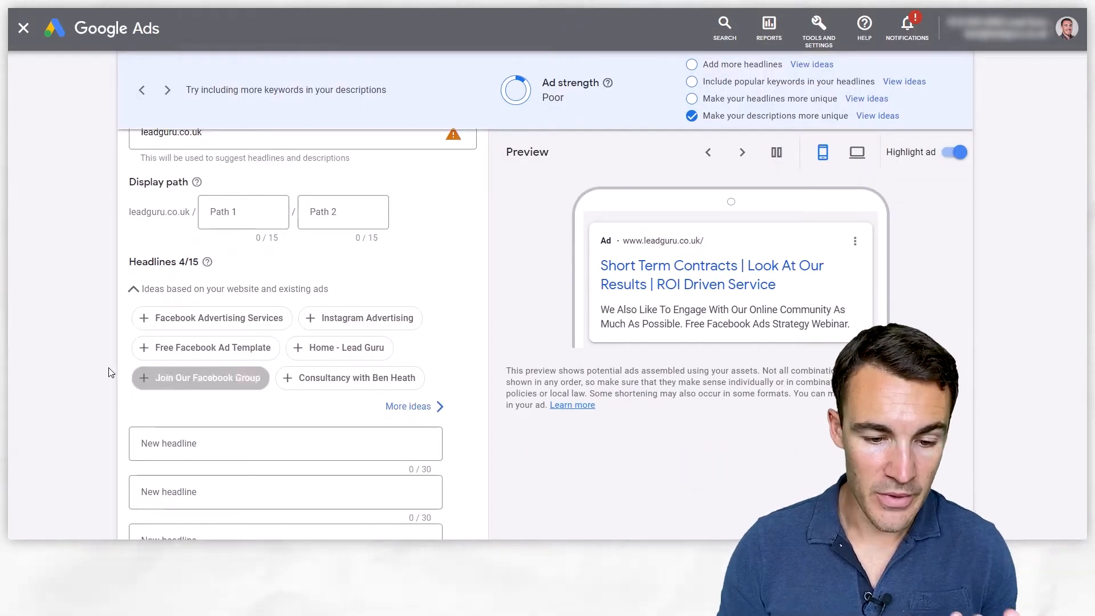
scroll(354, 346, "down", 3)
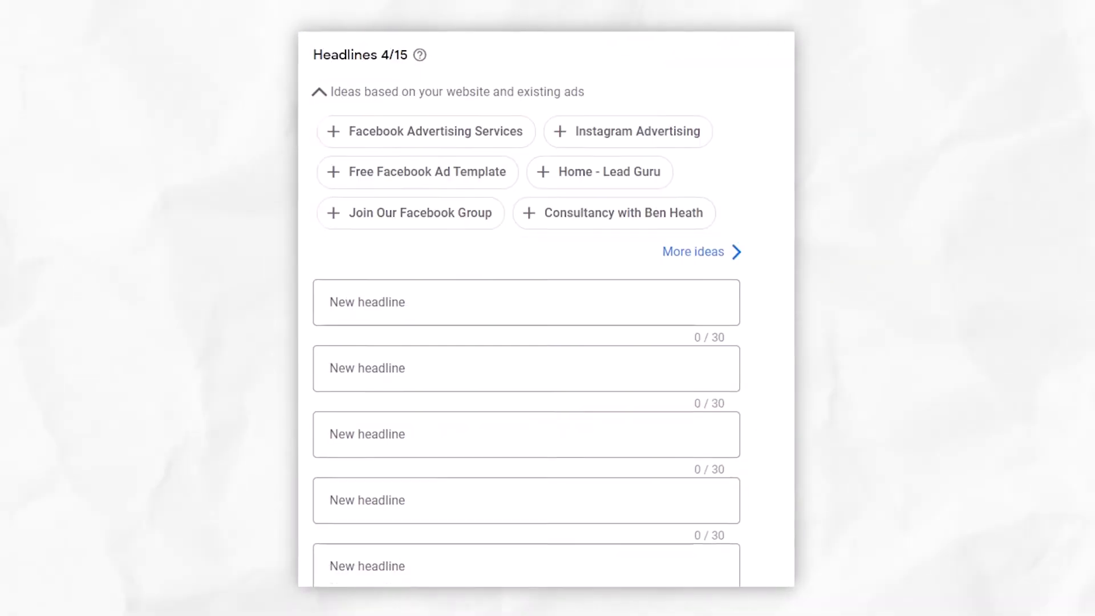
left_click(383, 288)
type("Digital A")
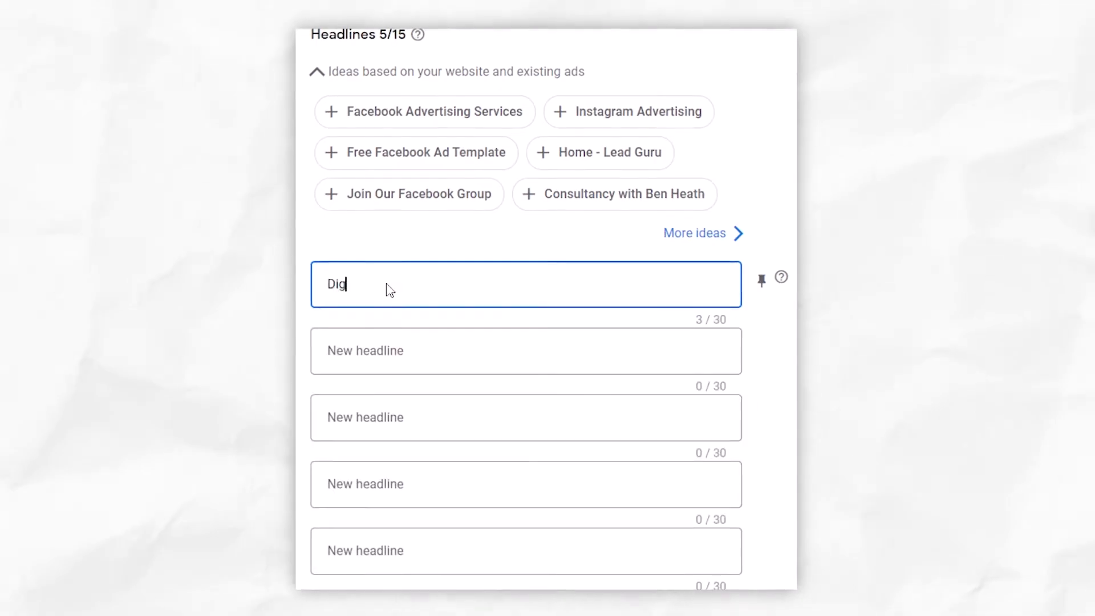
type("dvertising ")
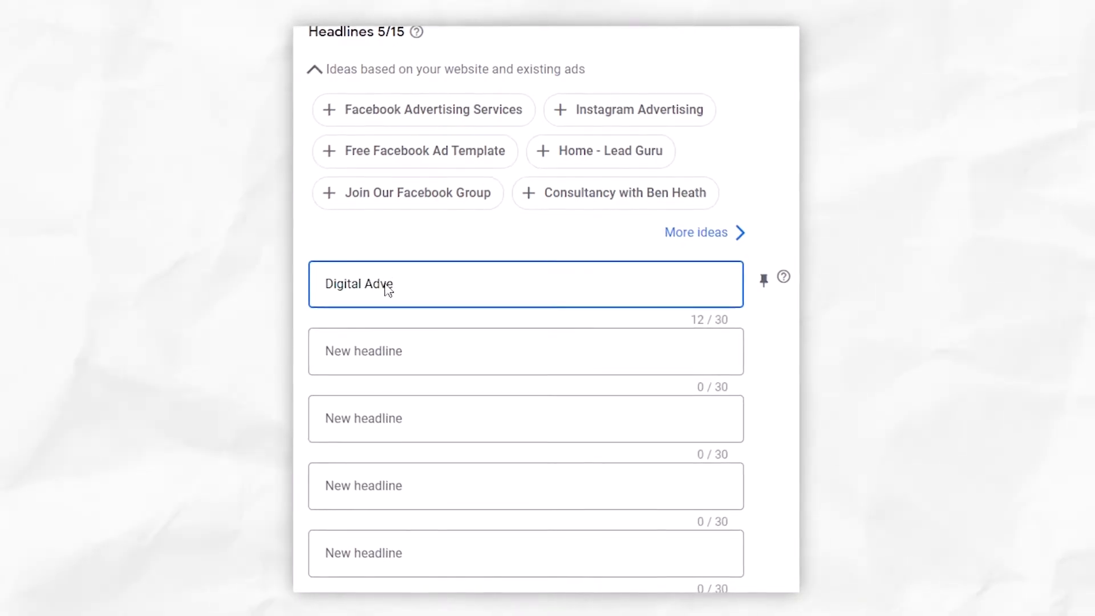
type("Agency")
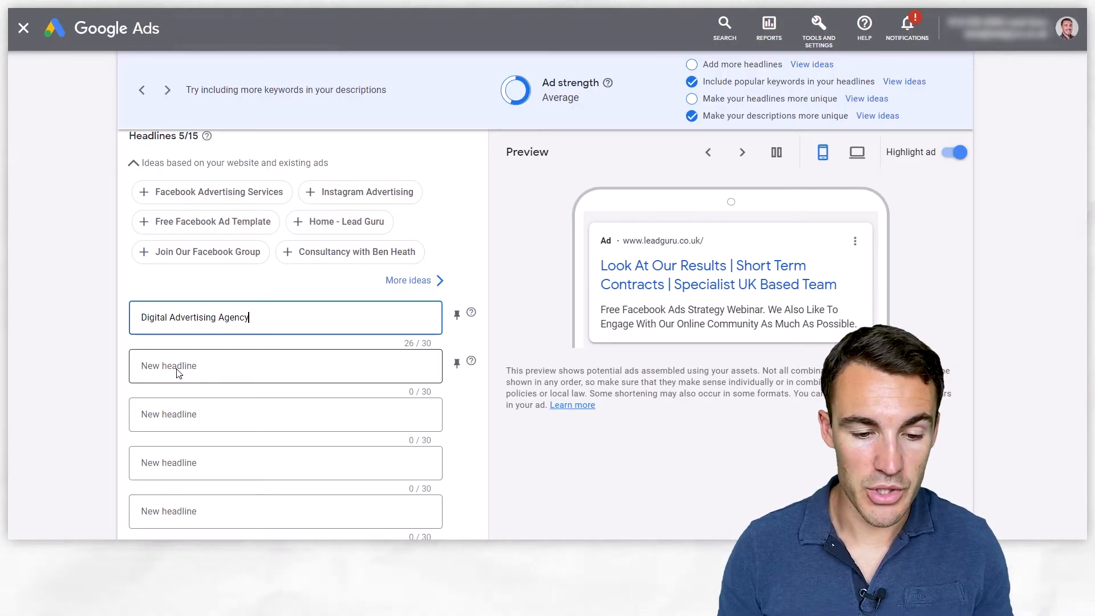
Step: Enter UK Based Digital Ads Team as the ad's second headline
left_click(193, 370)
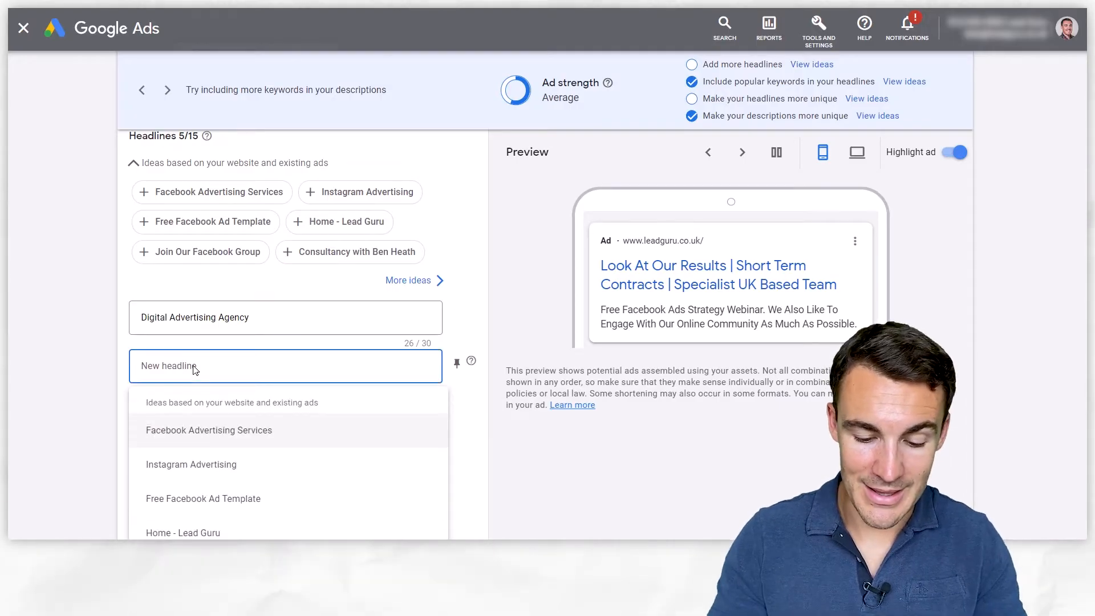
type("Uk")
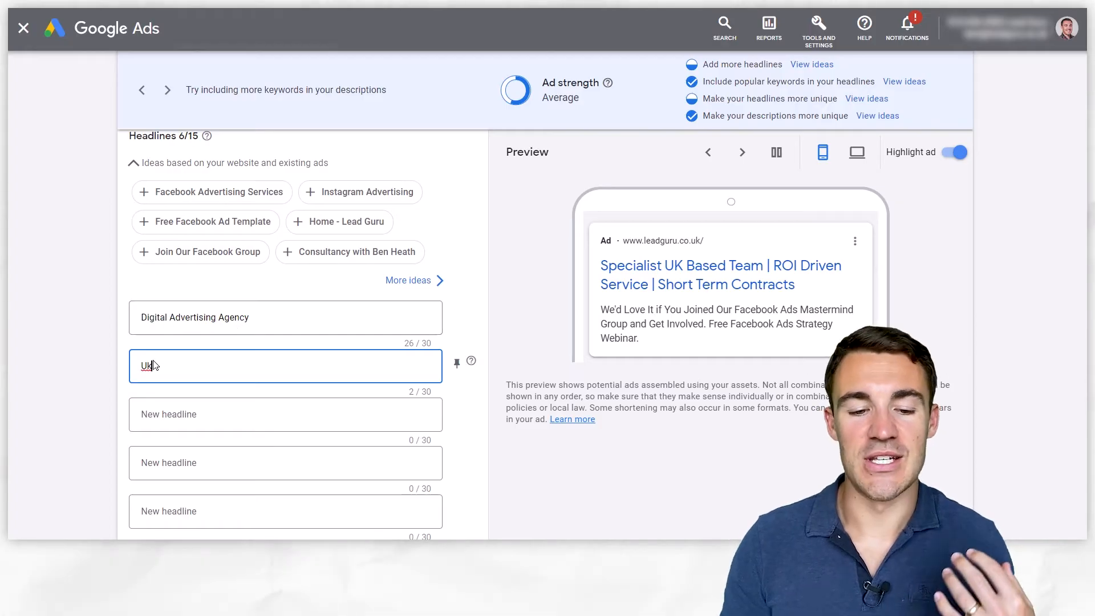
type("K")
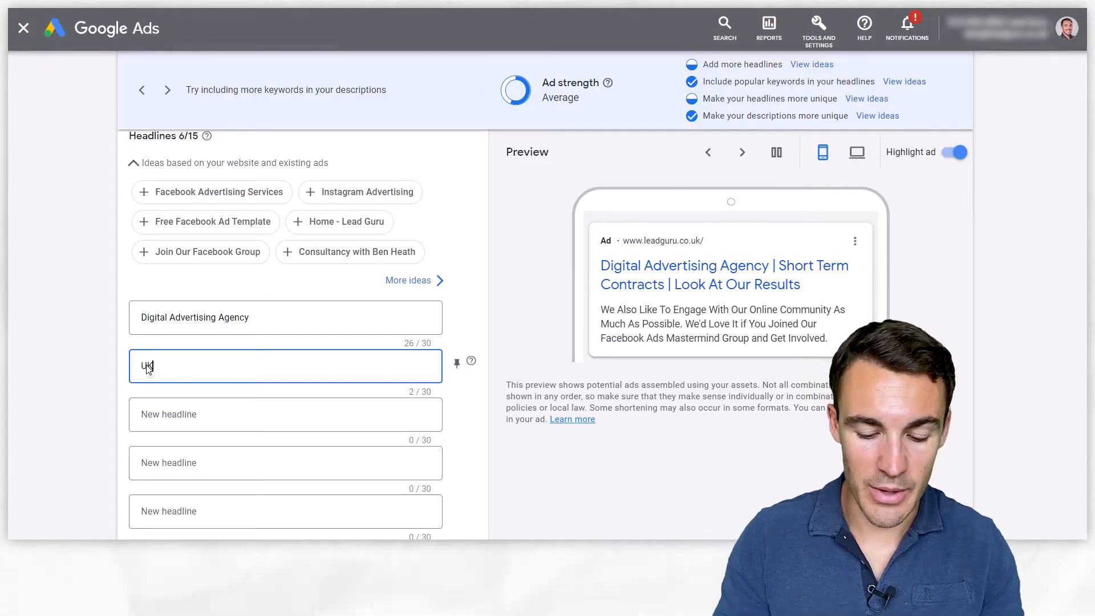
type(" Based Dig")
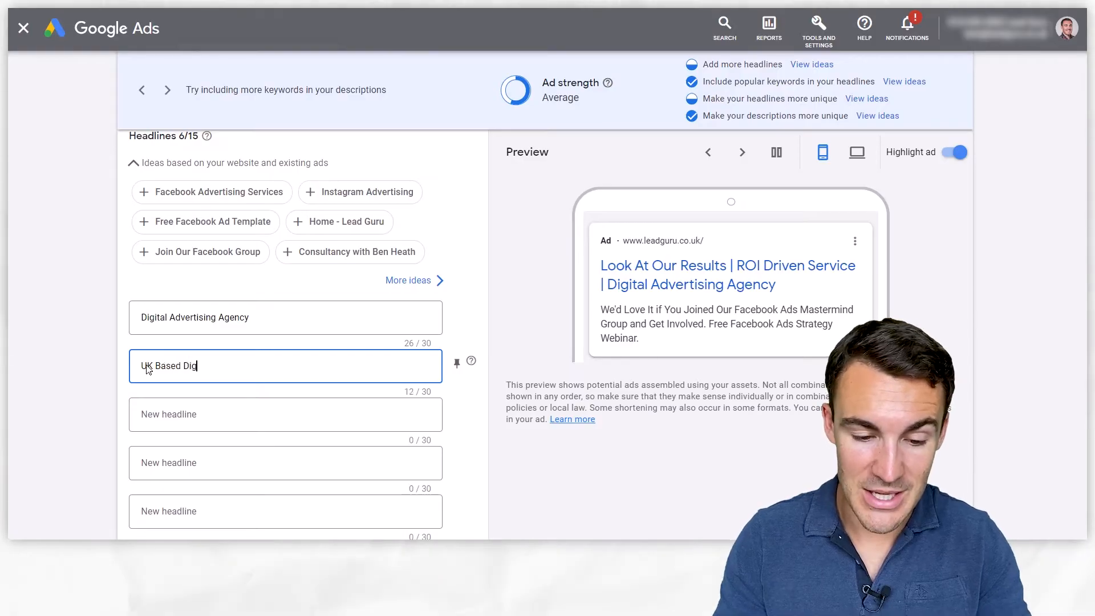
type("ital Ads Team")
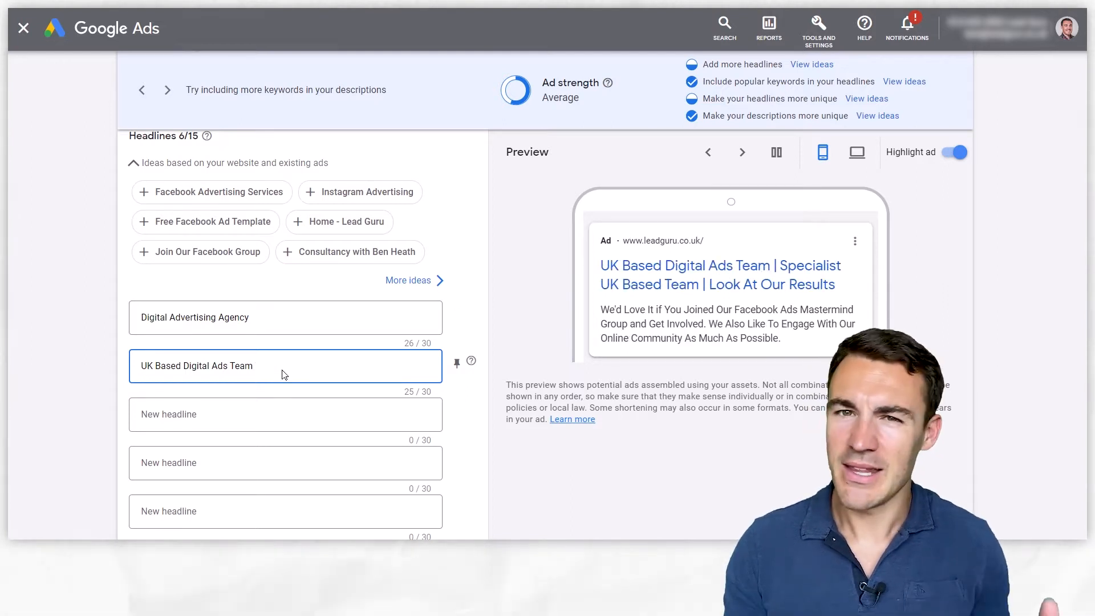
Step: Enter Specialist Media Buyers as the ad's third headline
left_click(219, 418)
type("Specialist ")
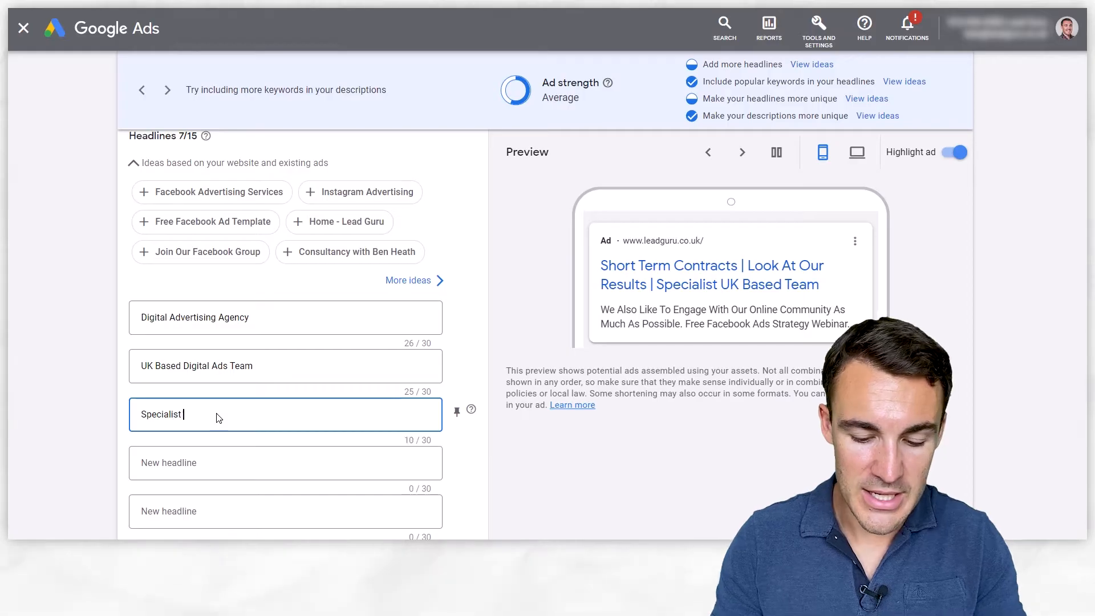
type("Medai")
type("ia Buyers")
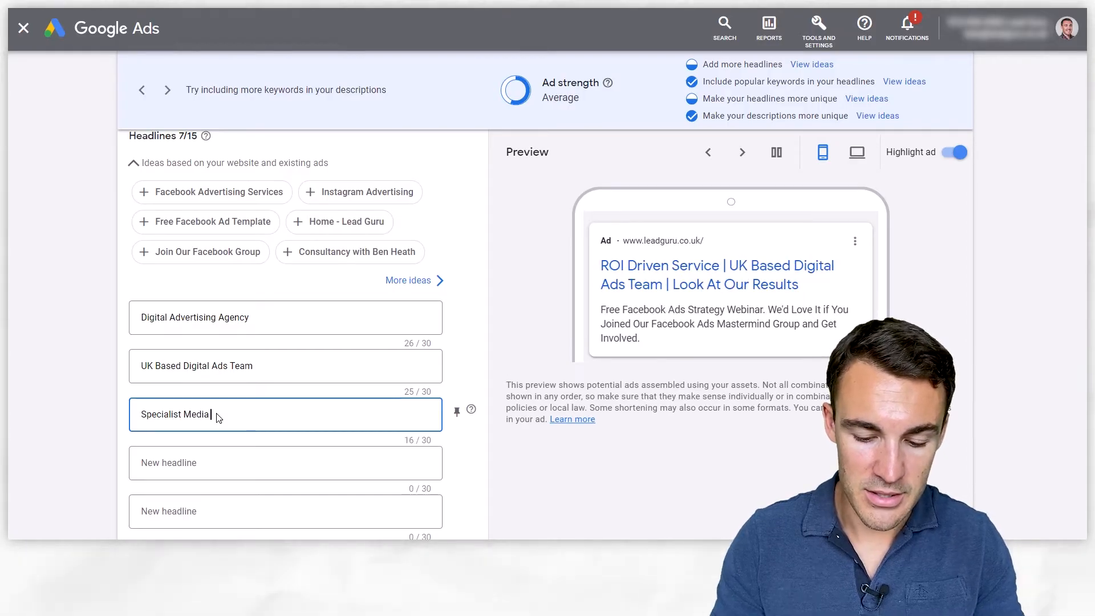
Step: Enter Short Term Contracts as the fourth headline and ROI Driven Service as the fifth
key("Tab")
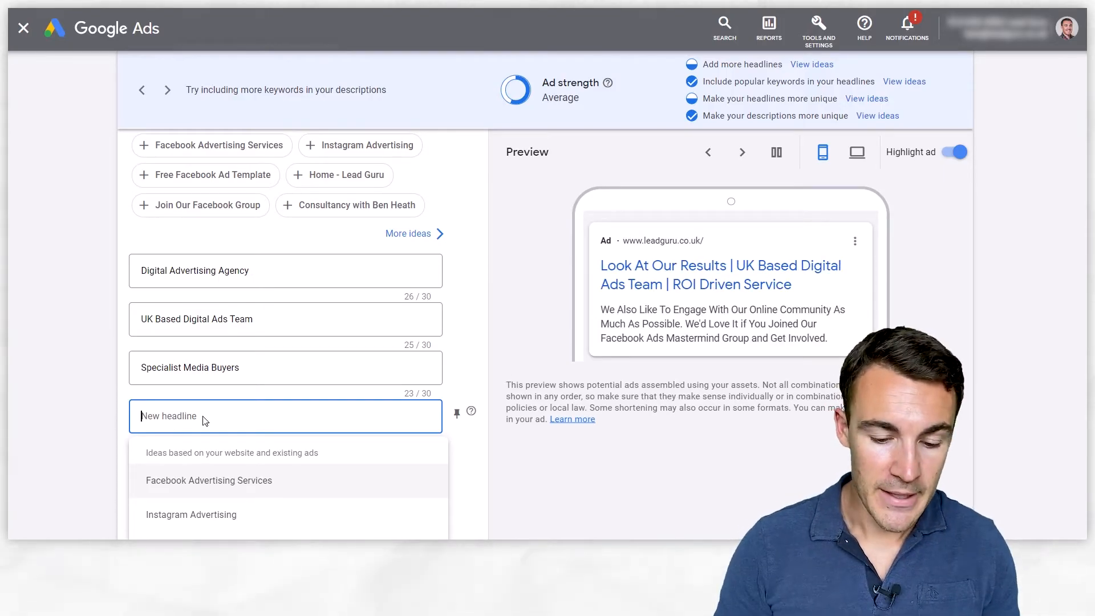
type("Short Ter")
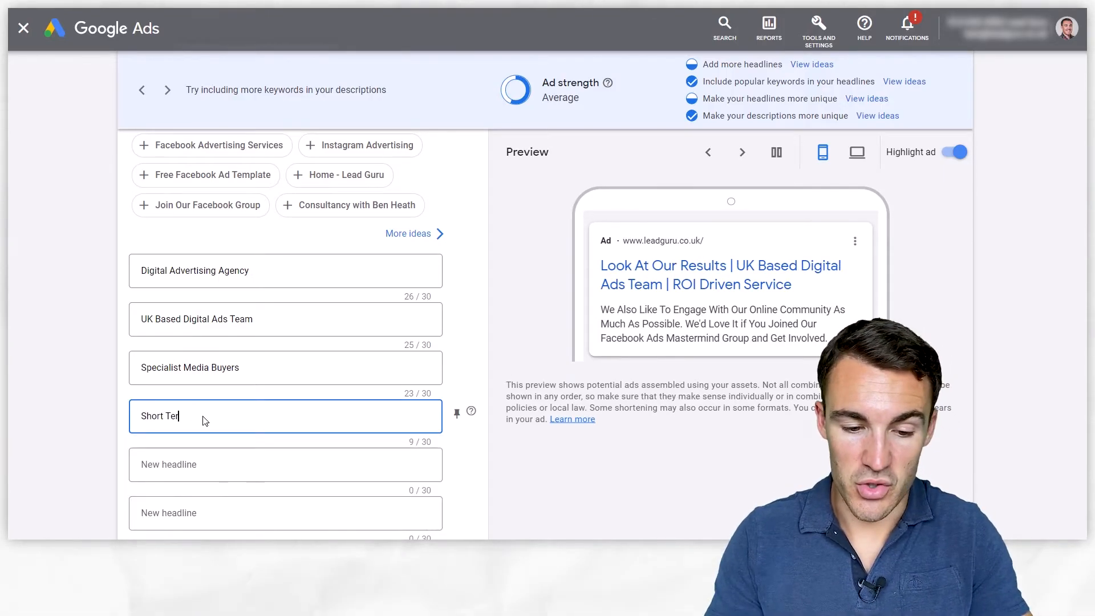
type("m Contracts")
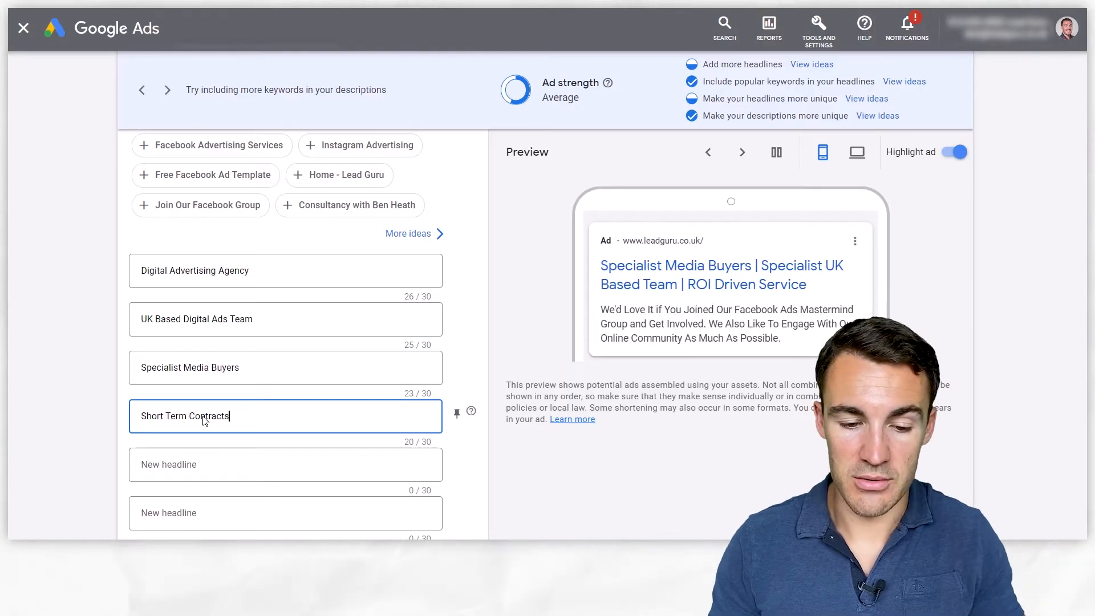
left_click(208, 465)
type("ROI")
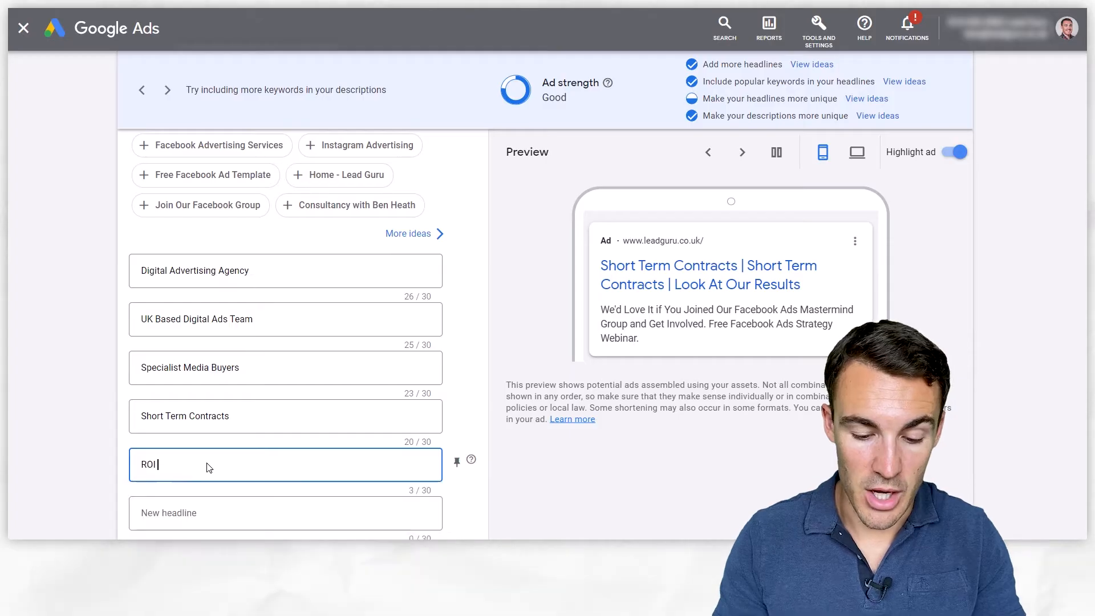
type(" Driven Service")
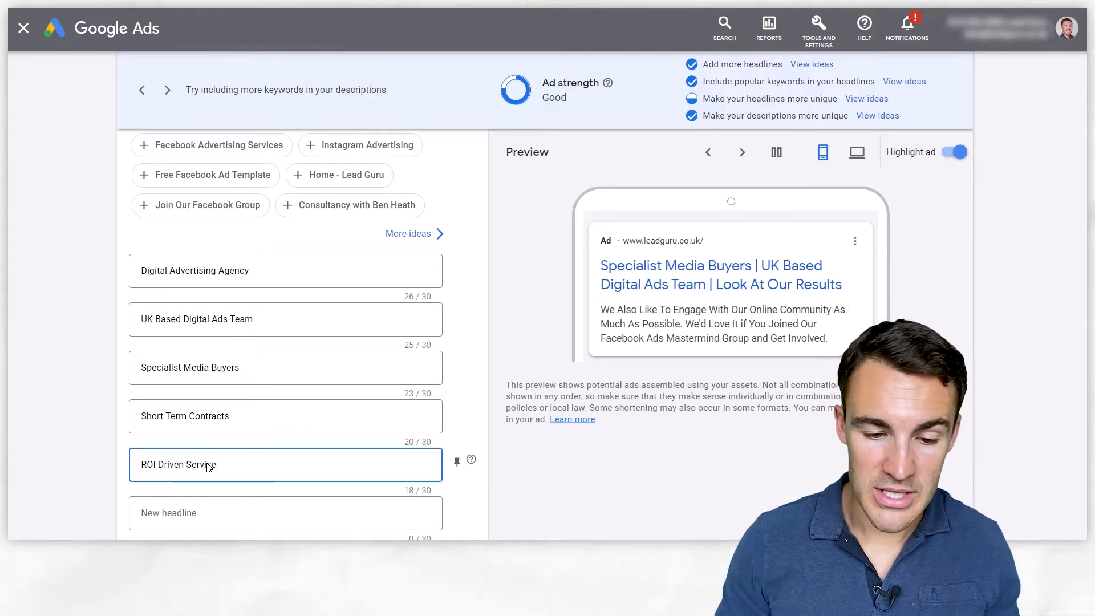
scroll(289, 470, "down", 1)
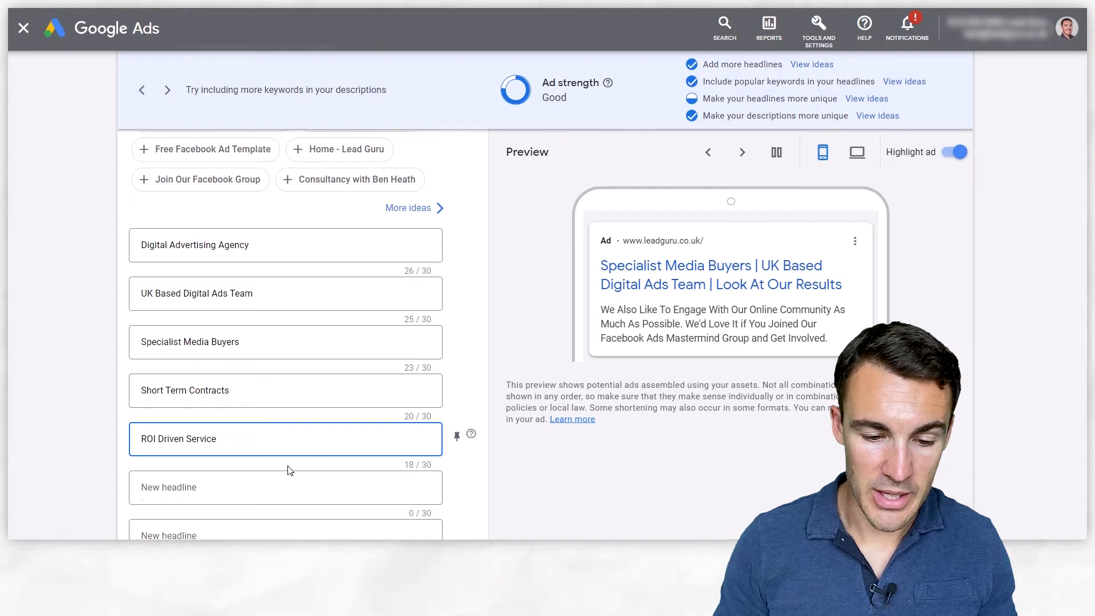
left_click(108, 398)
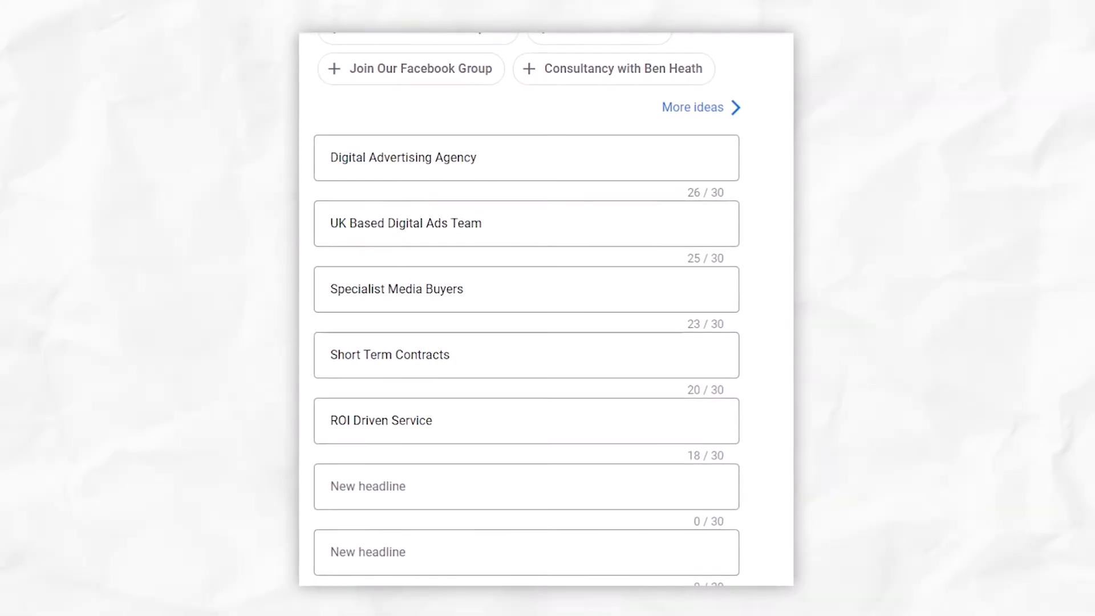
Step: Enter Look At Our Results as the ad's sixth headline
left_click(377, 491)
type("Look At")
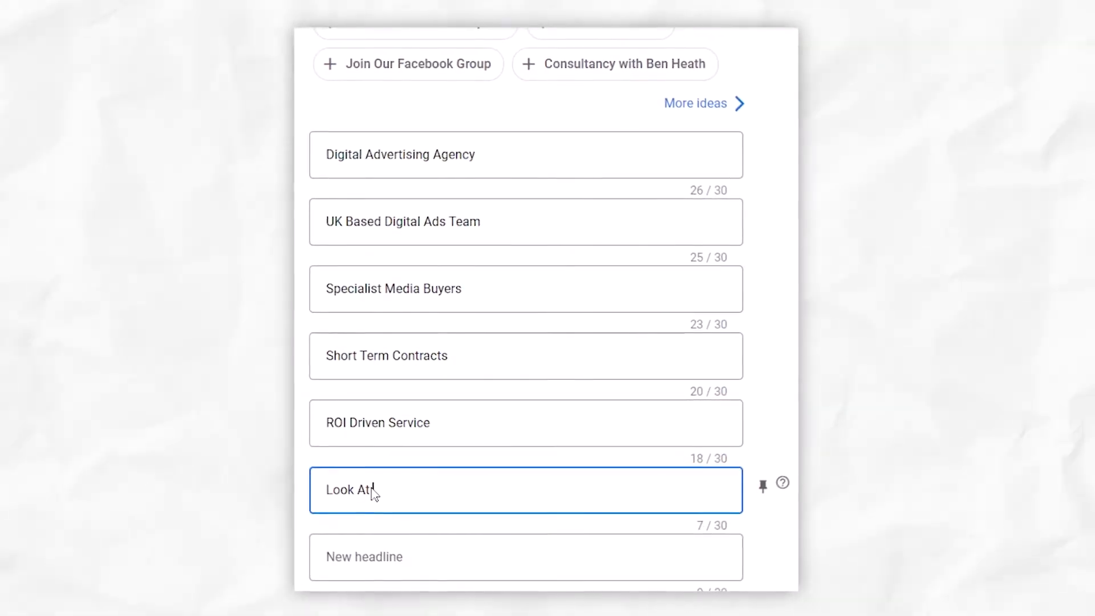
type(" Our Resuls")
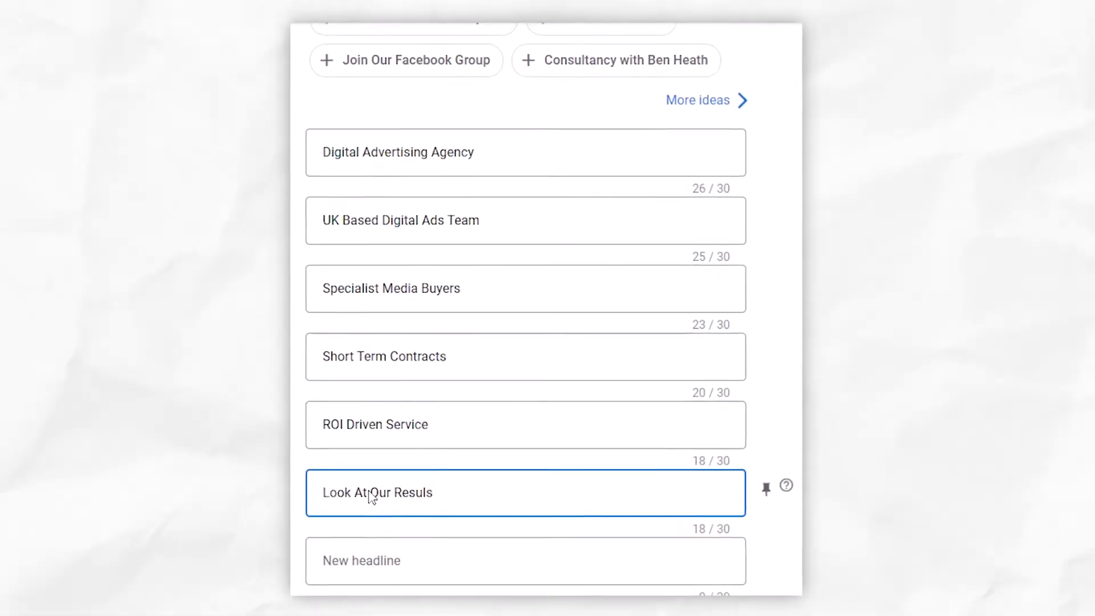
key("BackSpace")
type("ts")
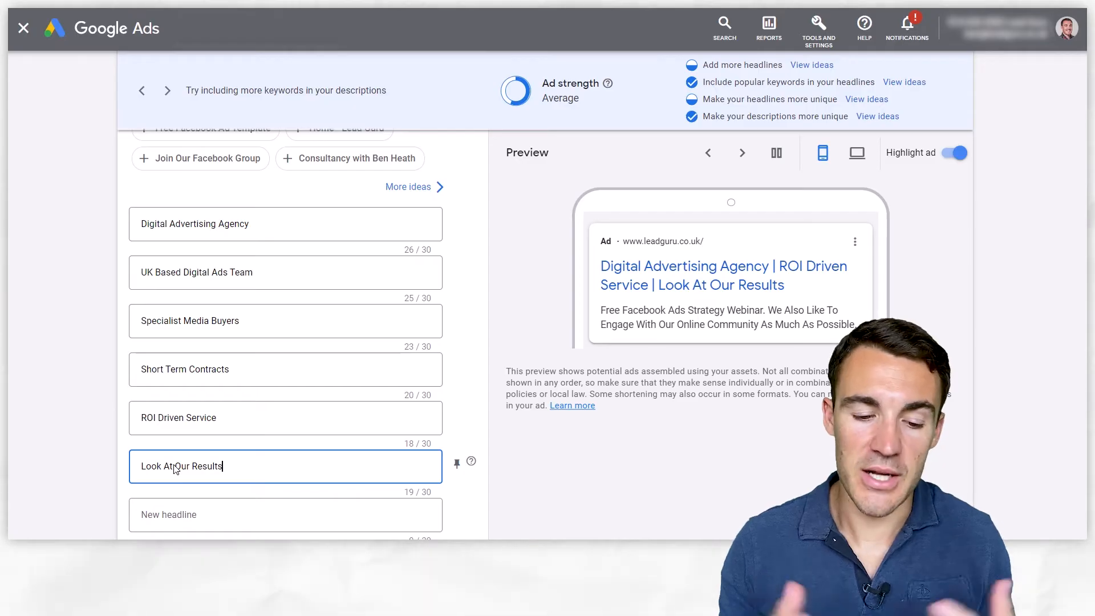
left_click(98, 403)
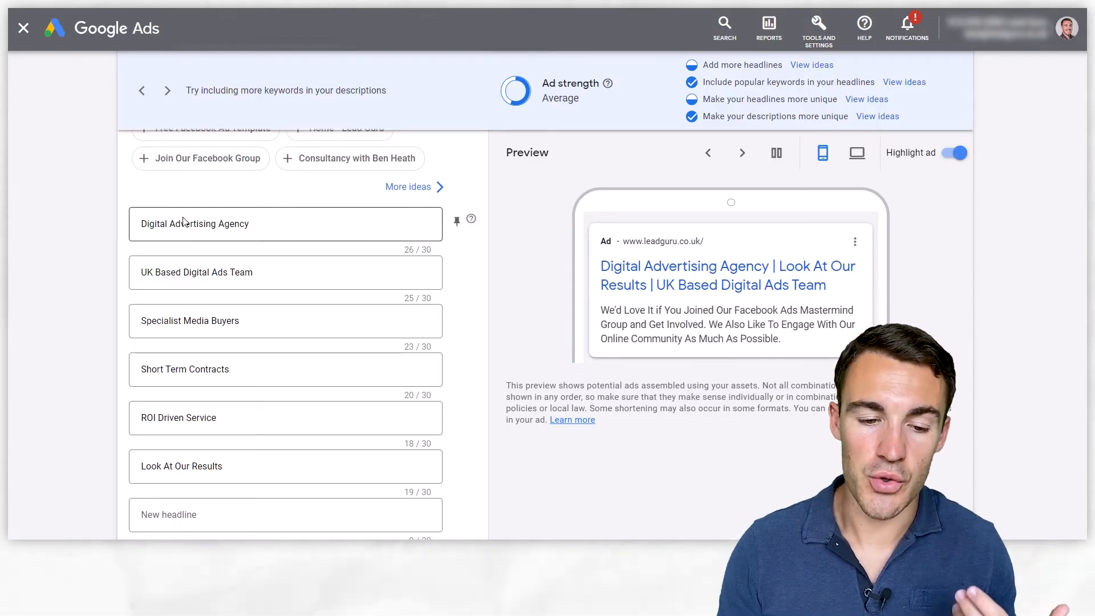
Step: Compare the ad's six headlines, especially Digital Advertising Agency, with the ad group's name and keywords
scroll(86, 239, "up", 6)
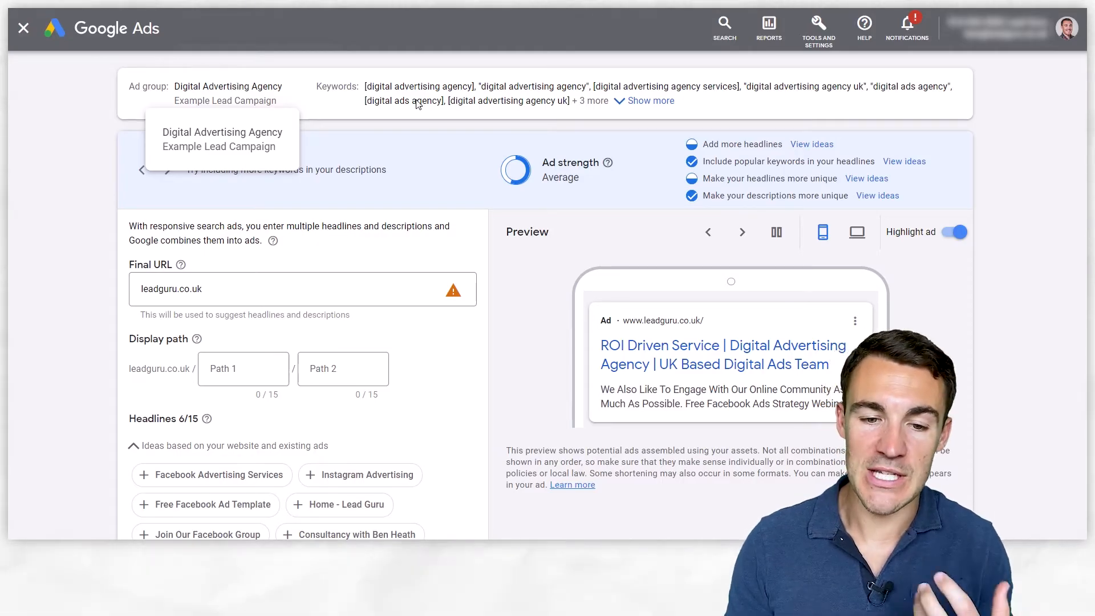
scroll(54, 253, "down", 2)
scroll(56, 255, "up", 2)
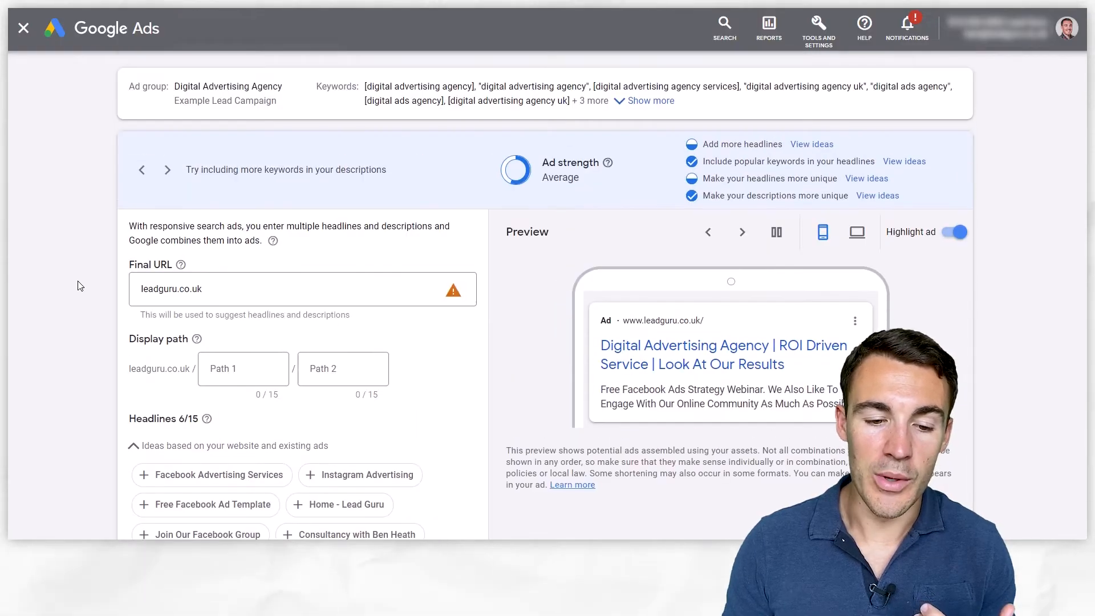
scroll(78, 286, "down", 8)
scroll(192, 208, "up", 1)
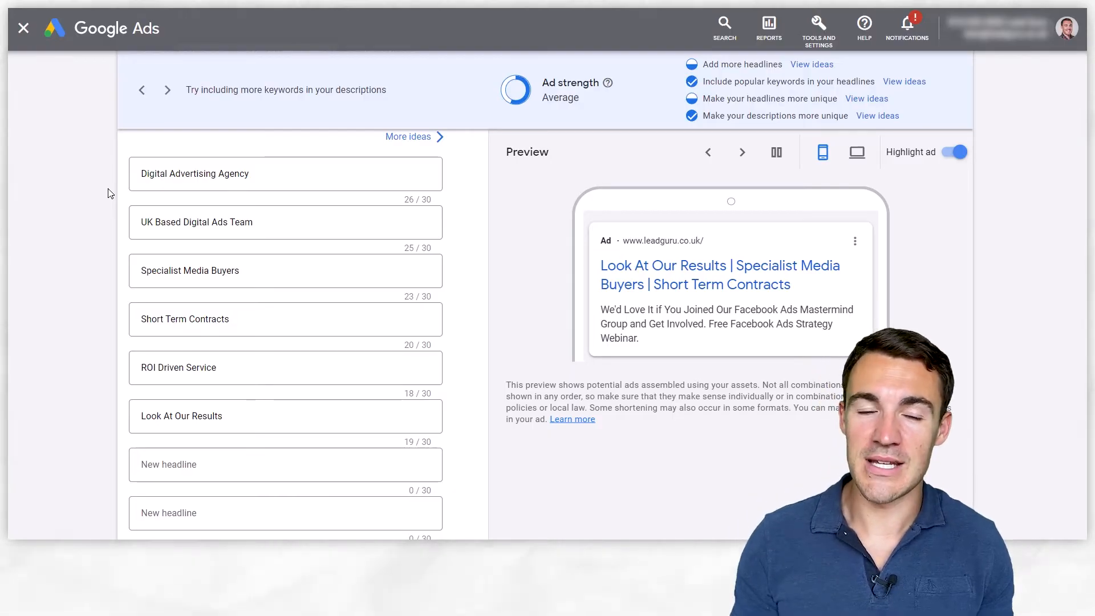
left_click(222, 172)
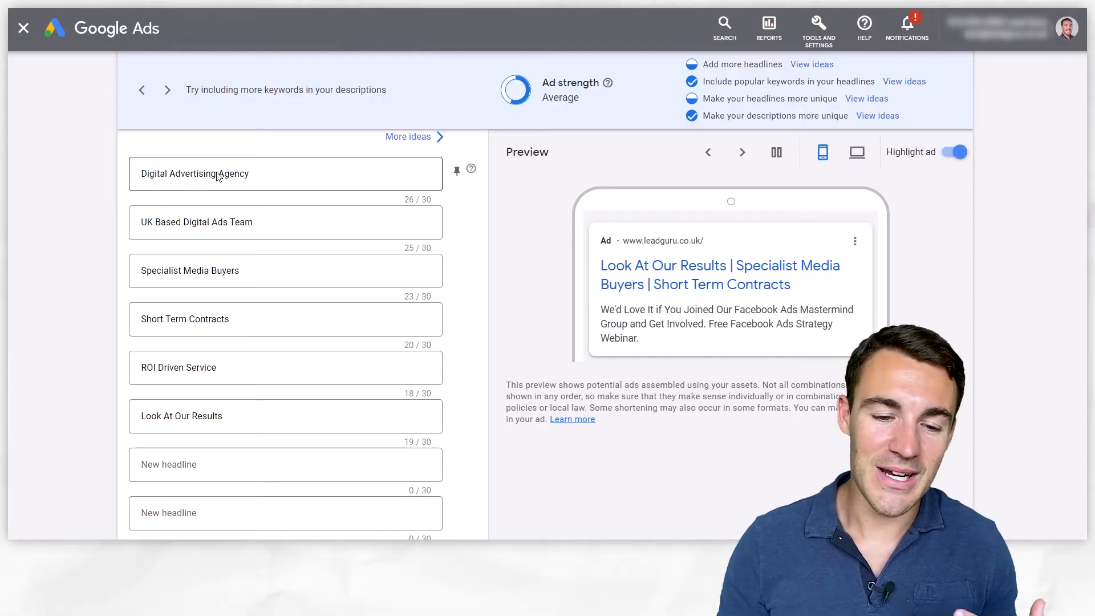
left_click_drag(255, 183, 137, 183)
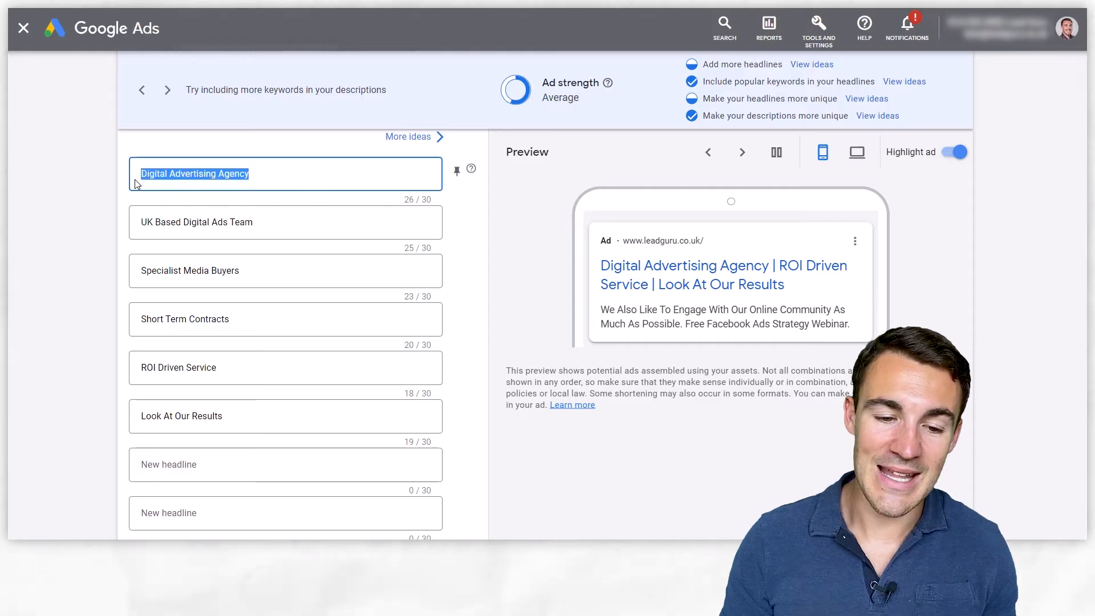
left_click(65, 182)
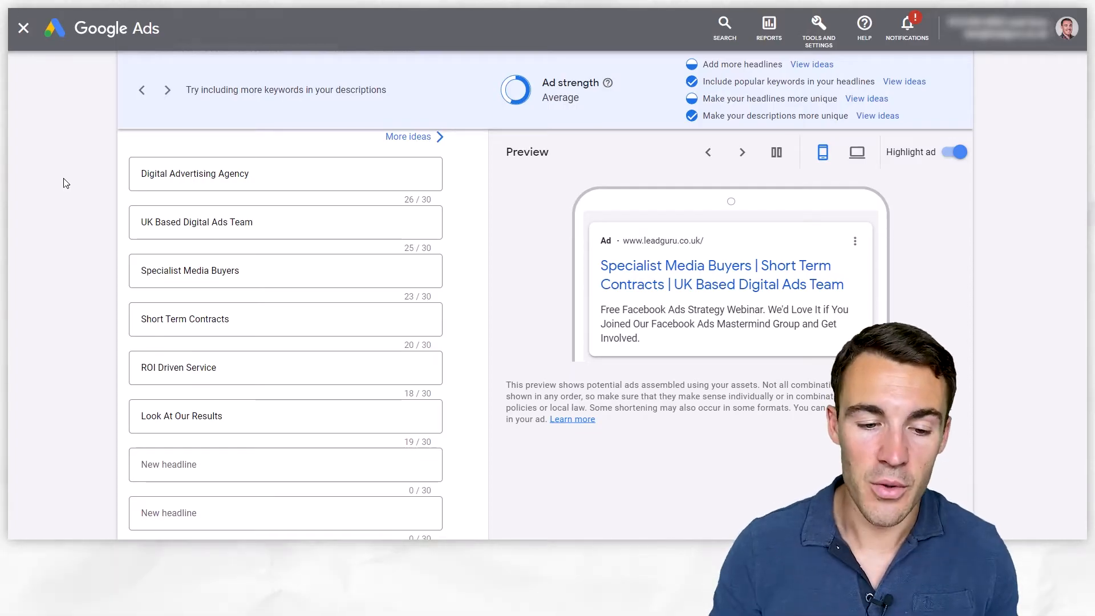
scroll(90, 271, "down", 2)
scroll(172, 259, "up", 3)
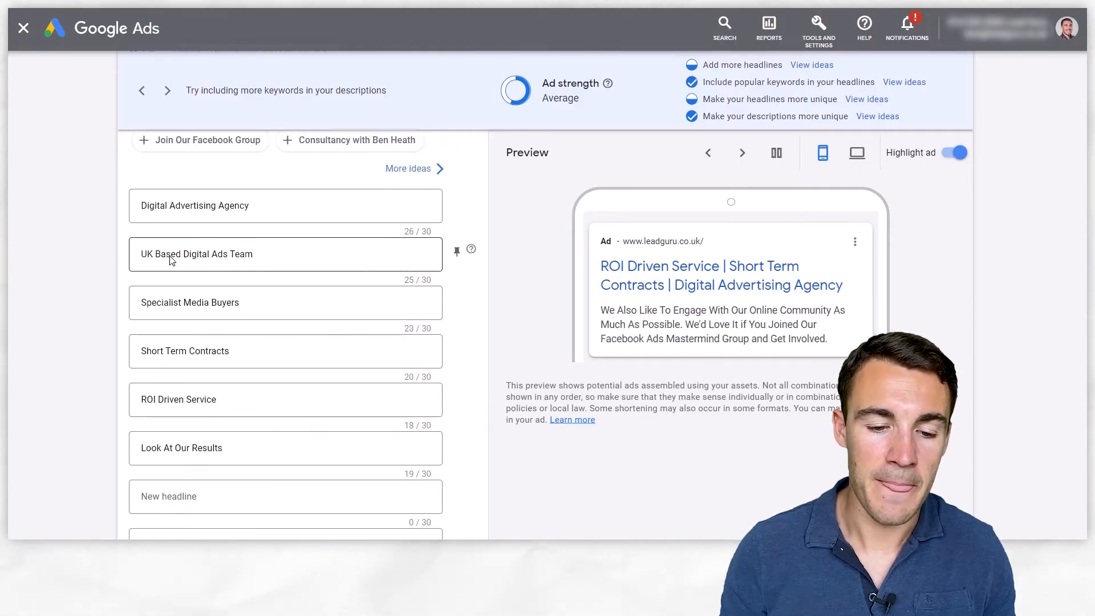
scroll(418, 203, "up", 4)
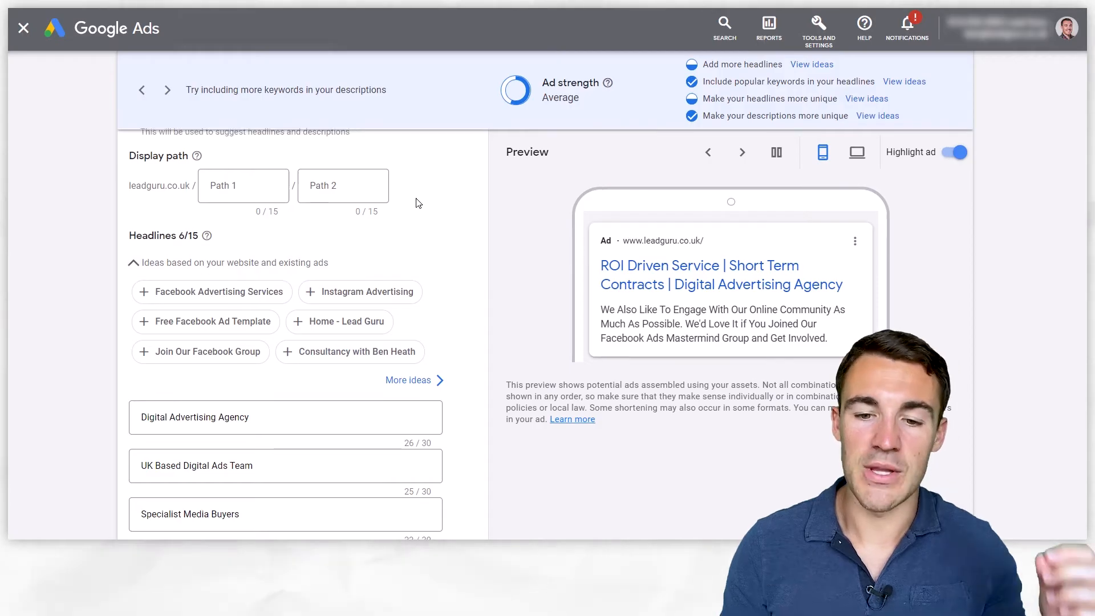
scroll(466, 207, "up", 3)
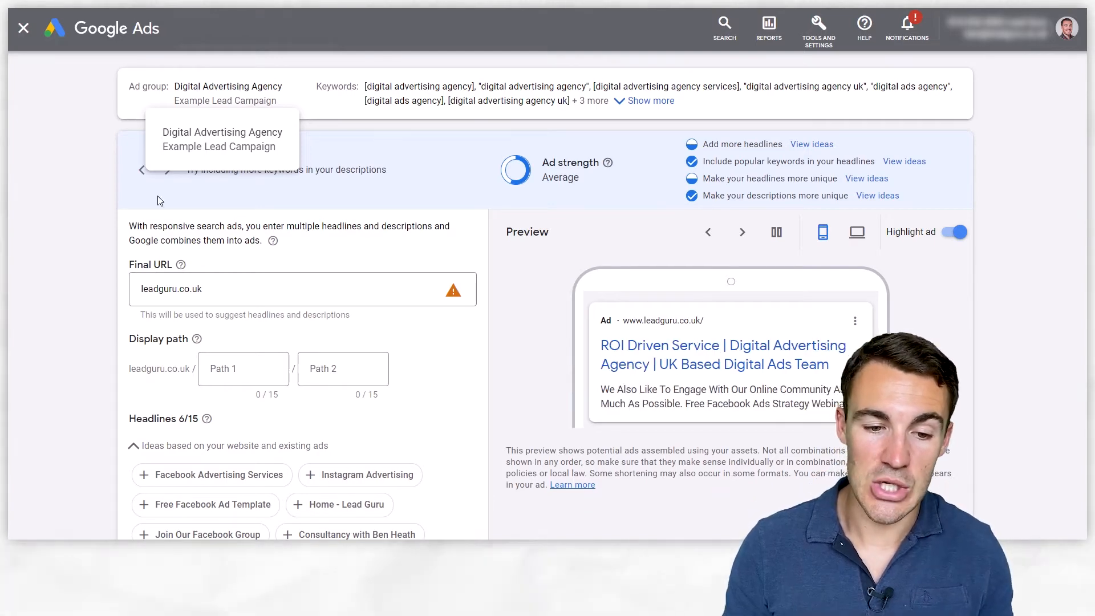
Step: Clear the ad's three existing descriptions about the Facebook Ads Mastermind Group, the online community and the free strategy webinar
scroll(97, 291, "down", 15)
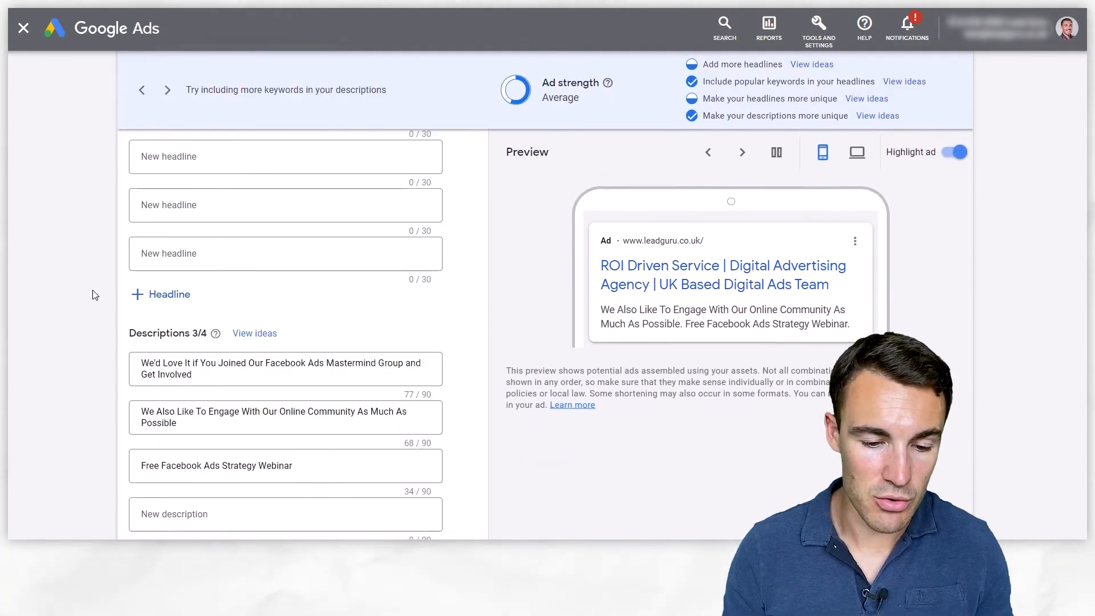
left_click_drag(194, 285, 112, 271)
key("BackSpace")
left_click_drag(178, 333, 120, 314)
key("BackSpace")
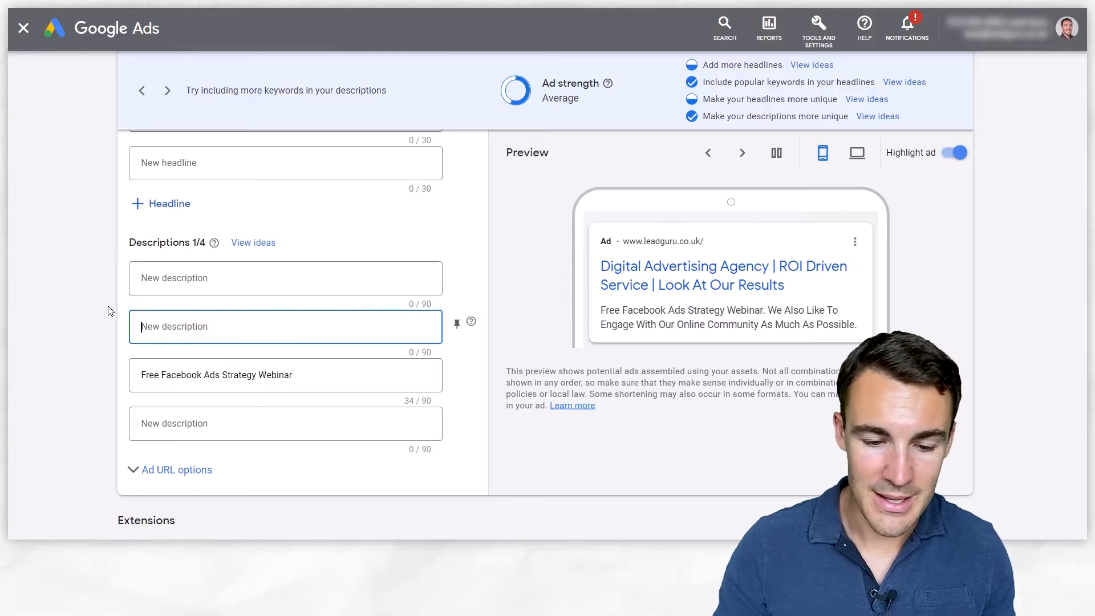
left_click(245, 374)
key("ctrl+a")
key("BackSpace")
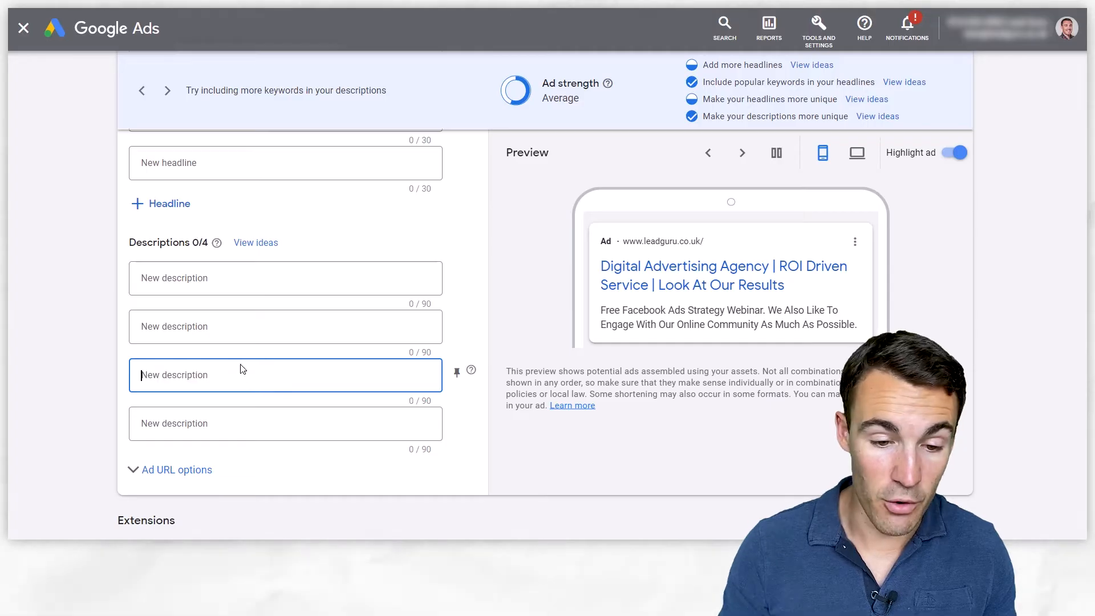
Step: Enter Book A Free No Obligation Call Today To Find Out More as the ad's first description
left_click(203, 282)
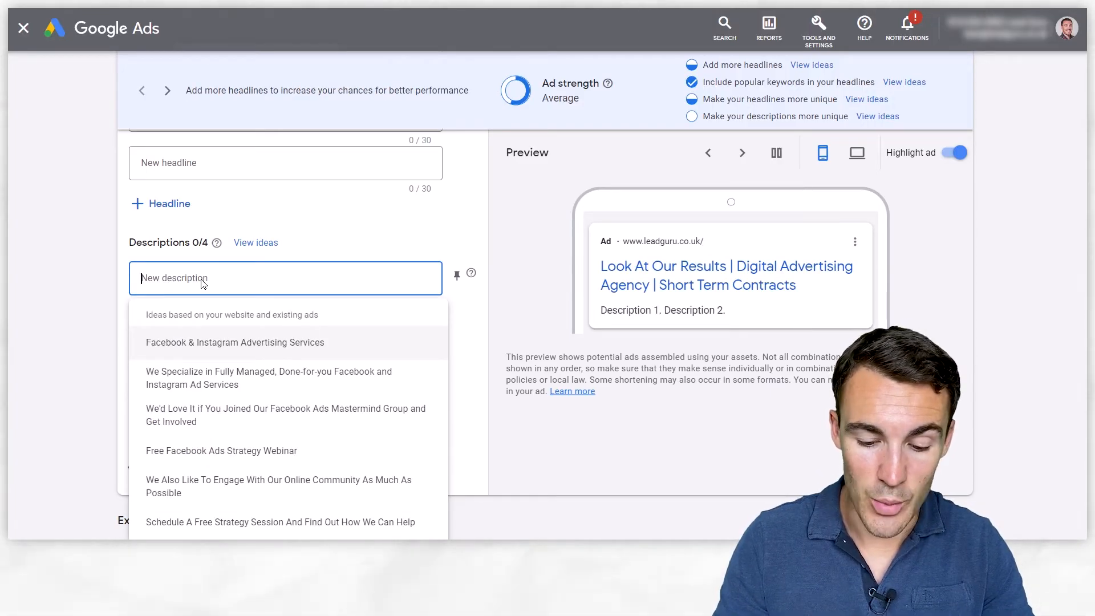
type("Book ")
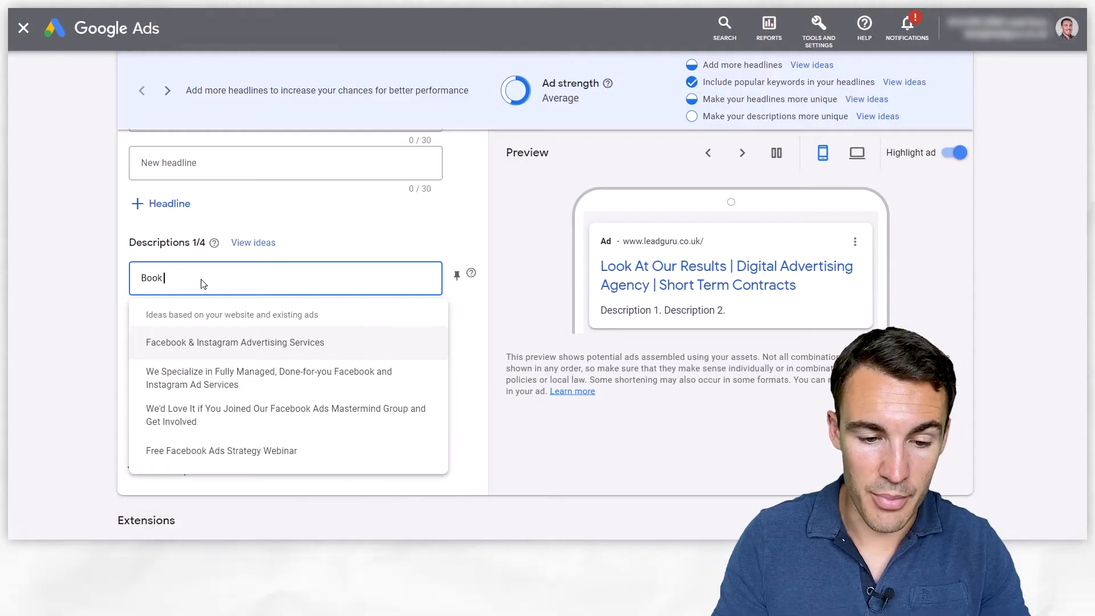
type("A Free ")
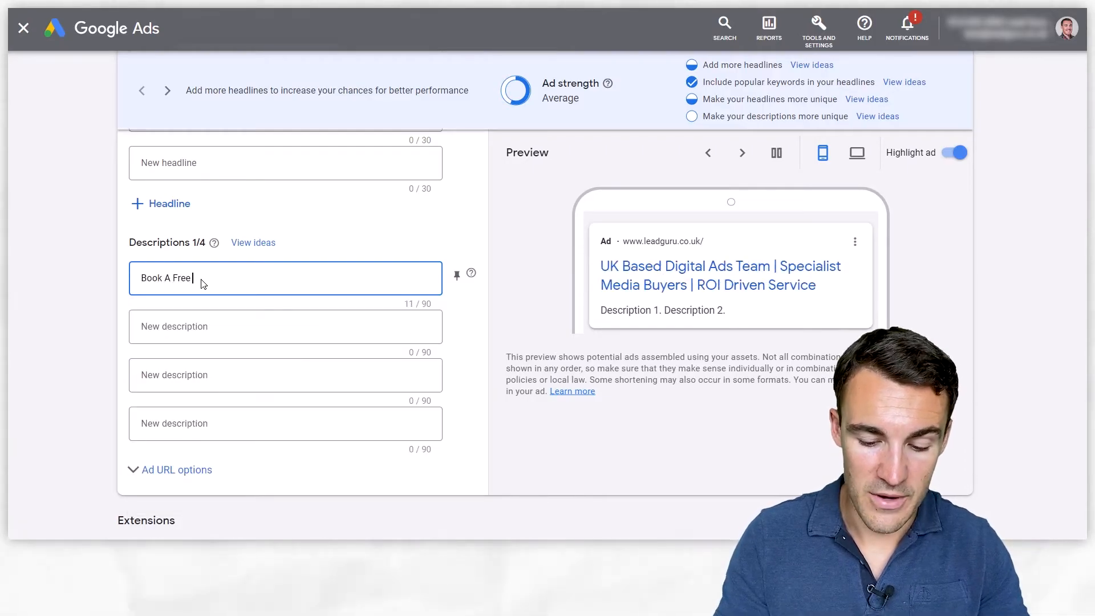
type("No Obligation")
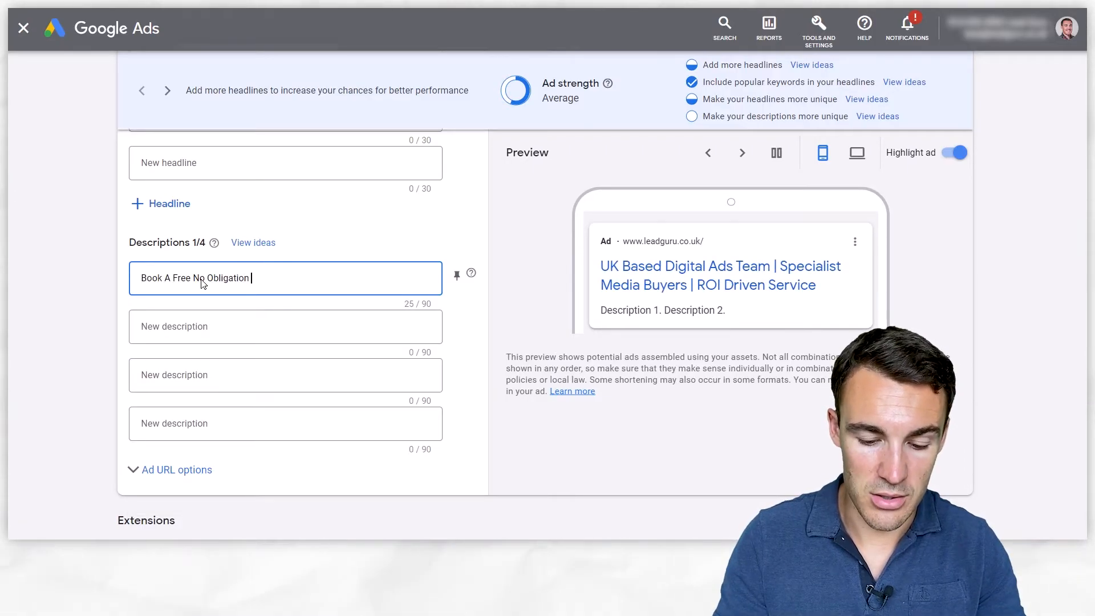
type(" Call Today T")
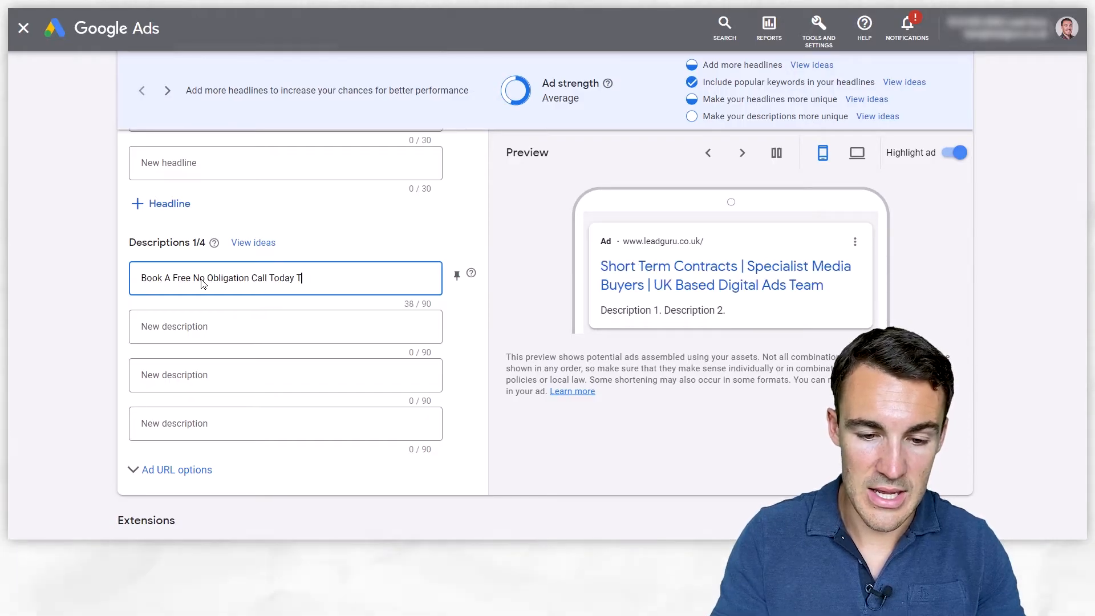
type("o Find Our")
key("BackSpace")
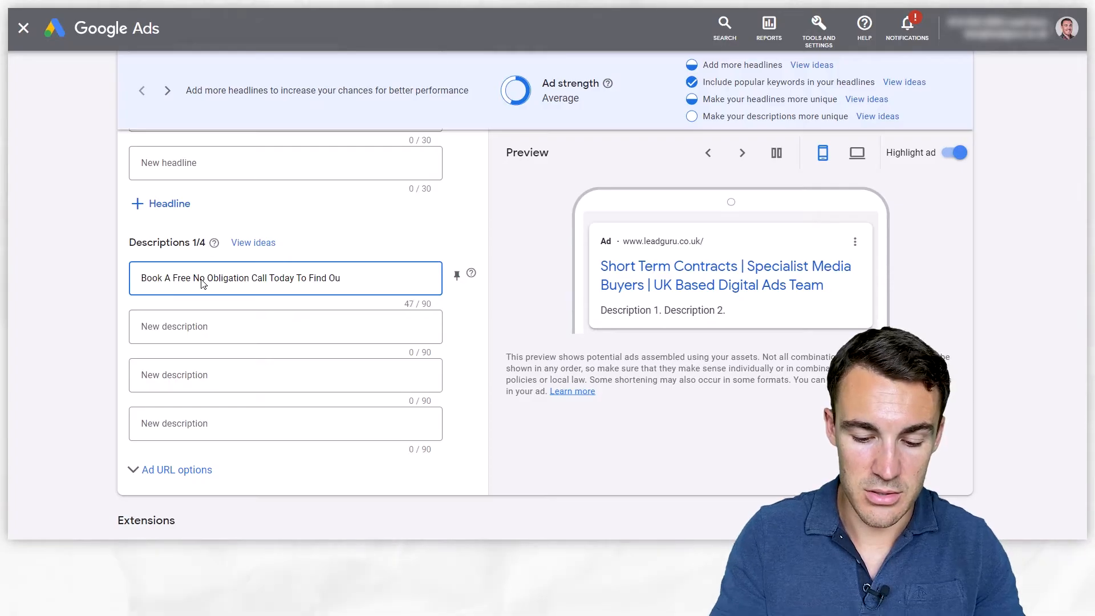
type("t")
type(" More")
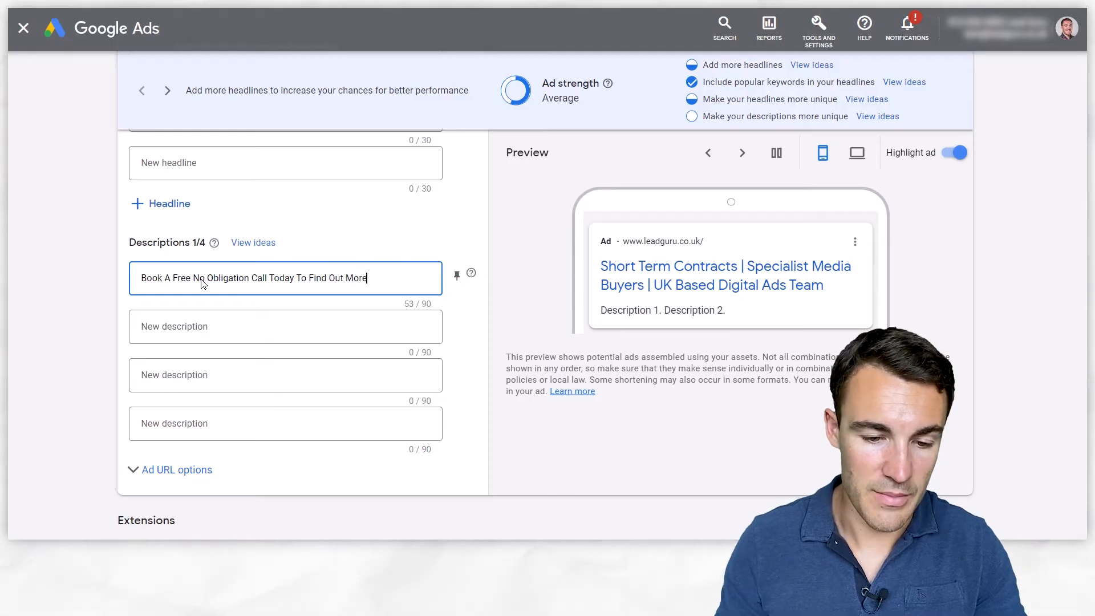
Step: Enter Specialist UK Based Advertising Team as the ad's second description
left_click(190, 330)
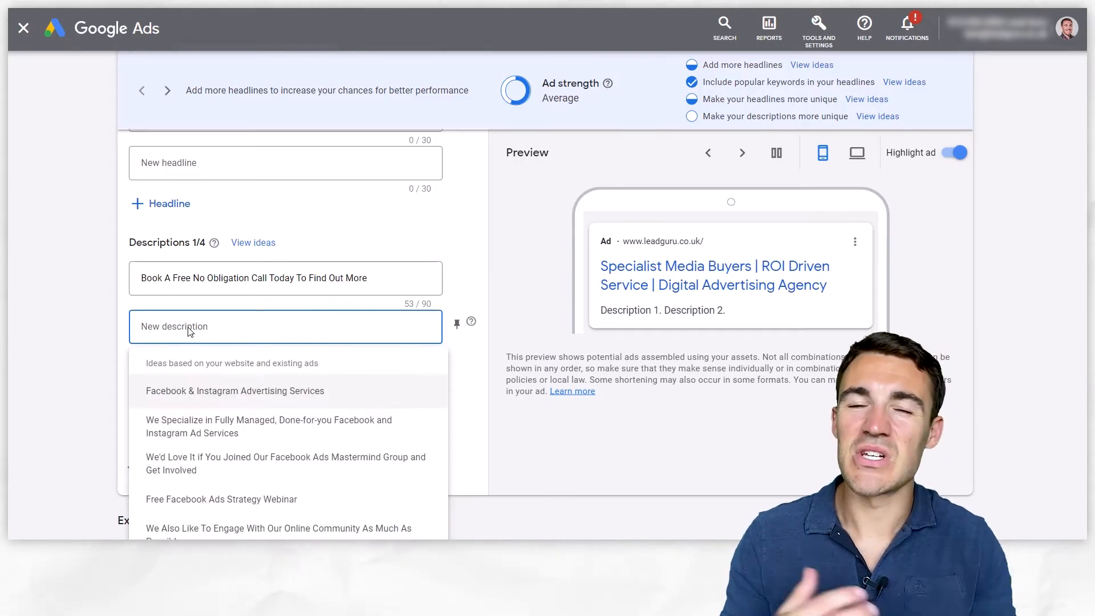
type("Specialist")
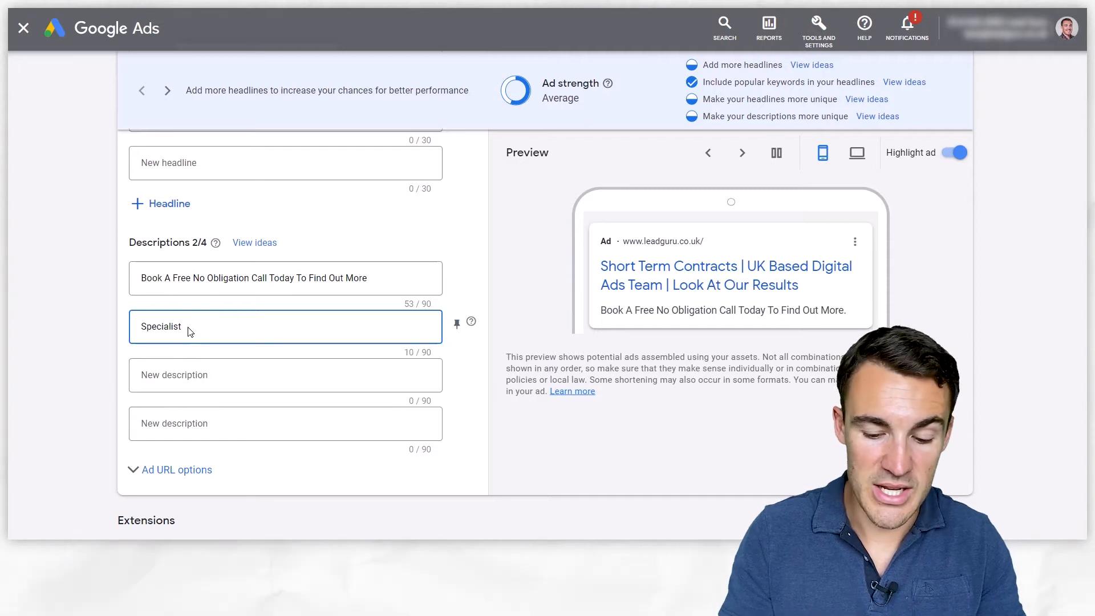
type(" Digi UK Based ")
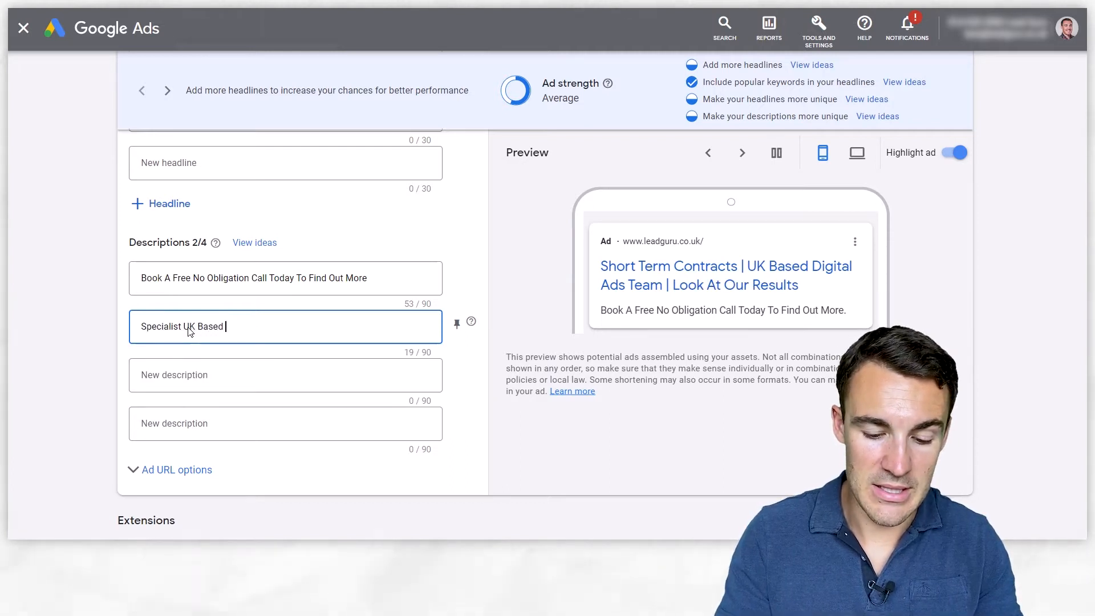
type("Advertising Tea")
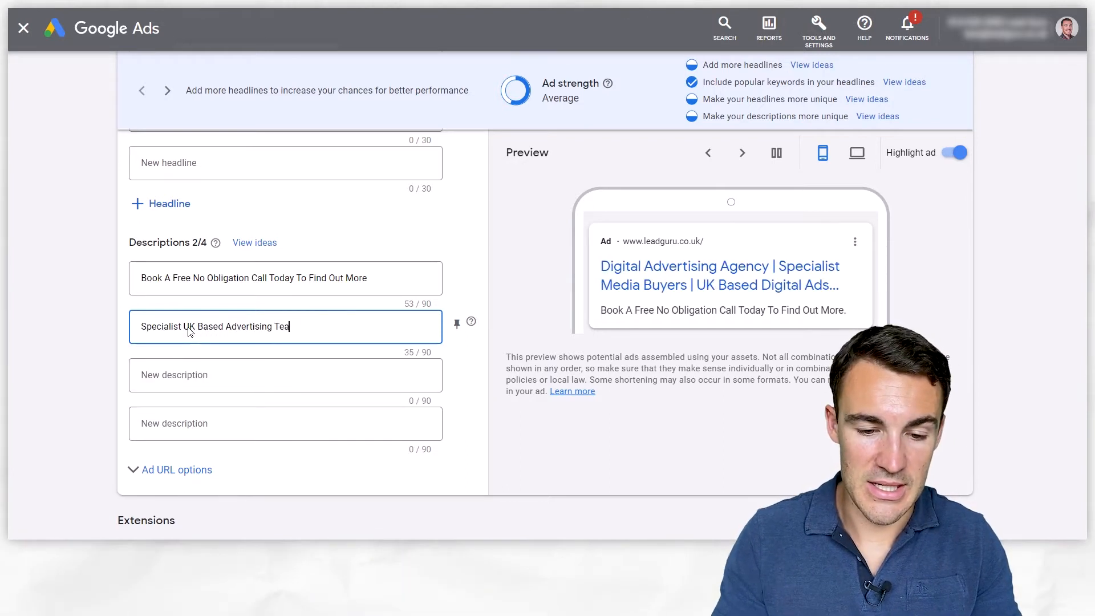
type("m")
Step: Enter Ad Creative Included For All Our Clients as the ad's third description
left_click(179, 381)
type("A")
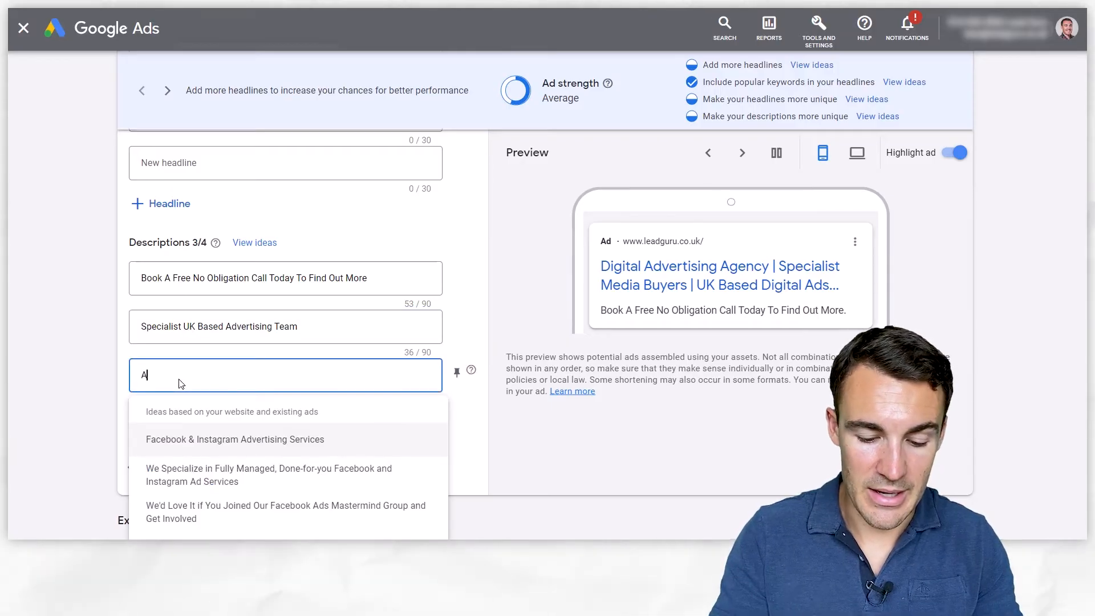
type("d Cre")
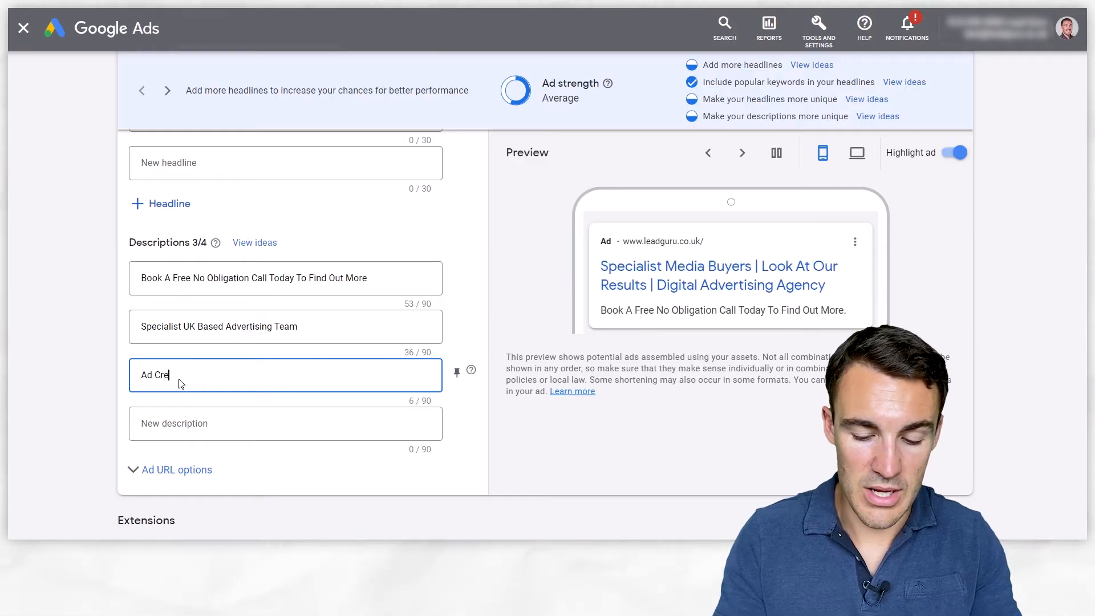
type("ative Included ")
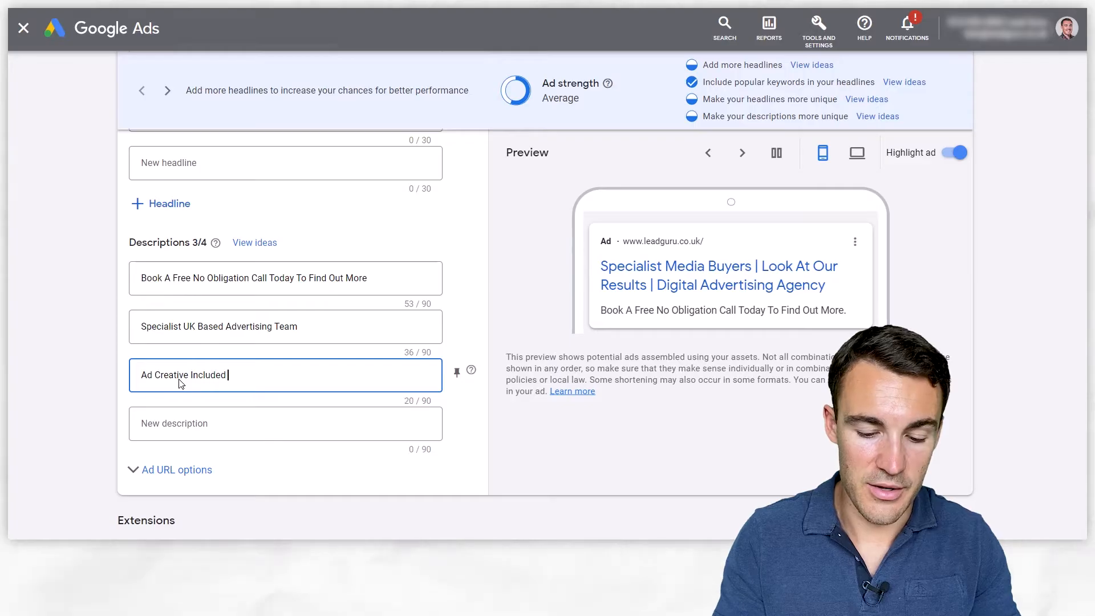
type("For All Out ")
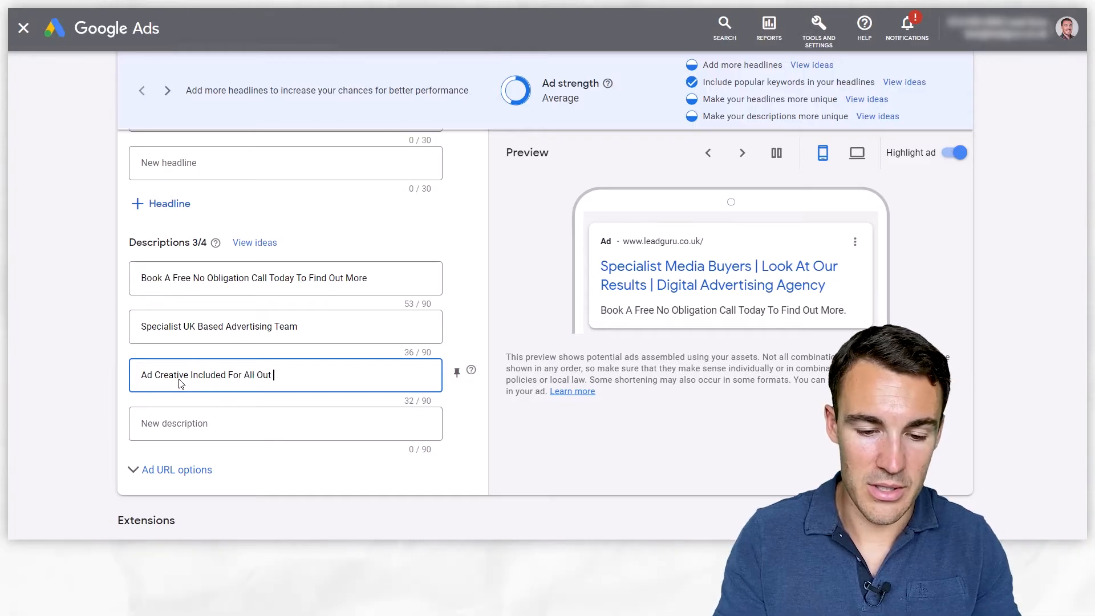
key("BackSpace")
key("BackSpace")
type("r Clients")
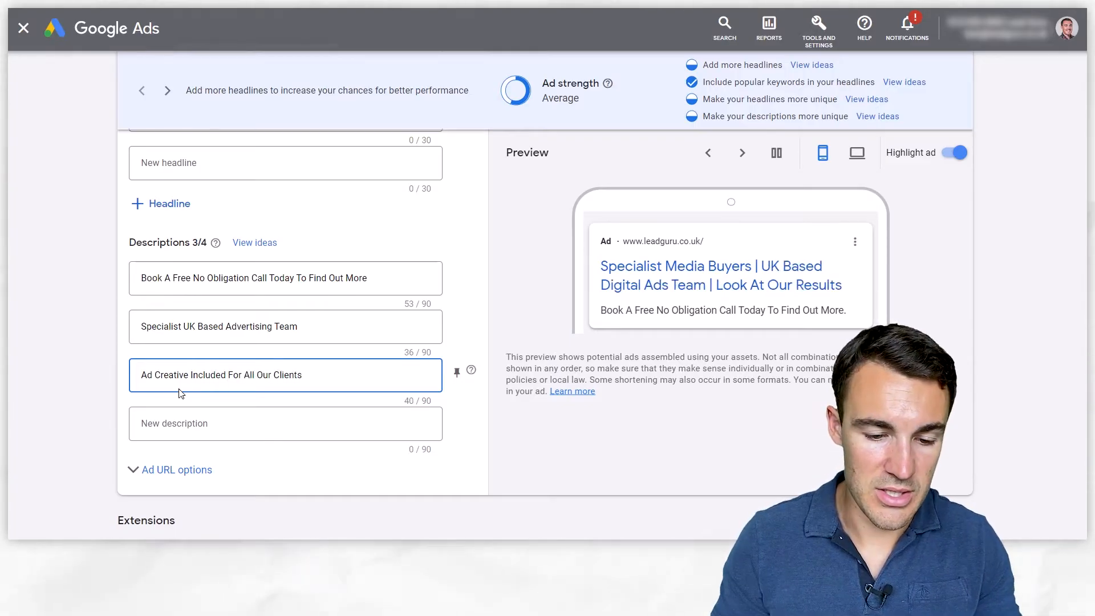
Step: Enter See Why 100s Of Clients Choose Us Every Year as the ad's fourth description
left_click(181, 427)
type("See Why")
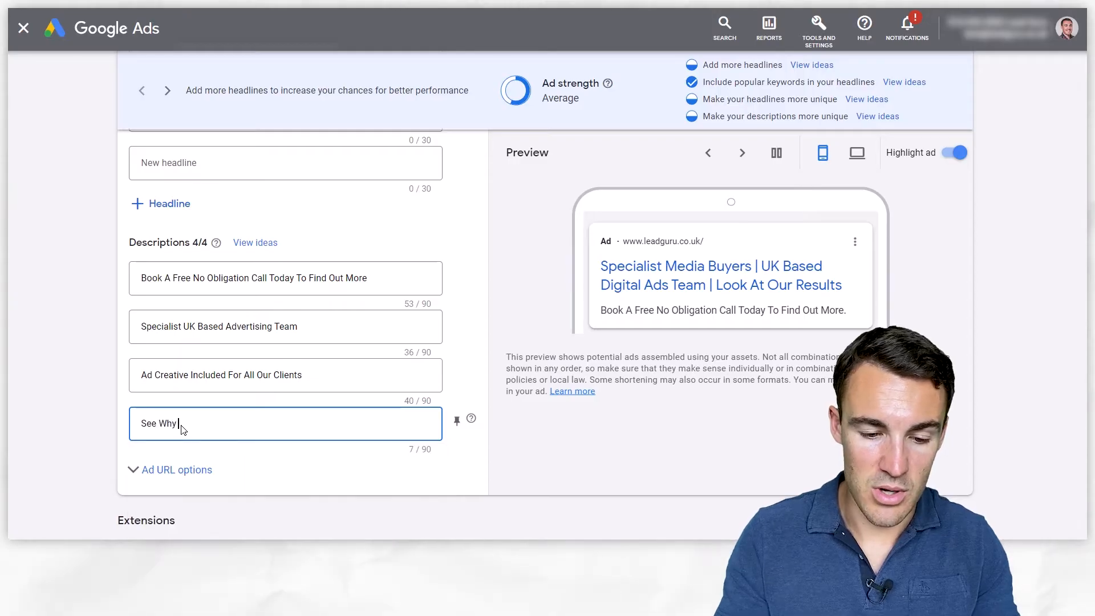
type(" 100s Of Cl")
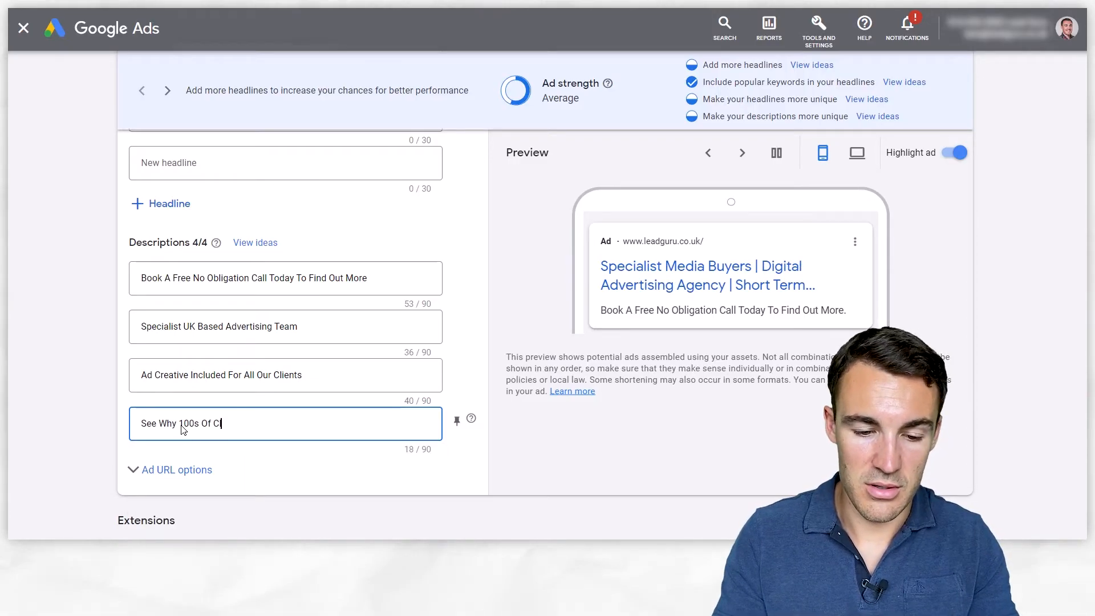
type("ients Ch")
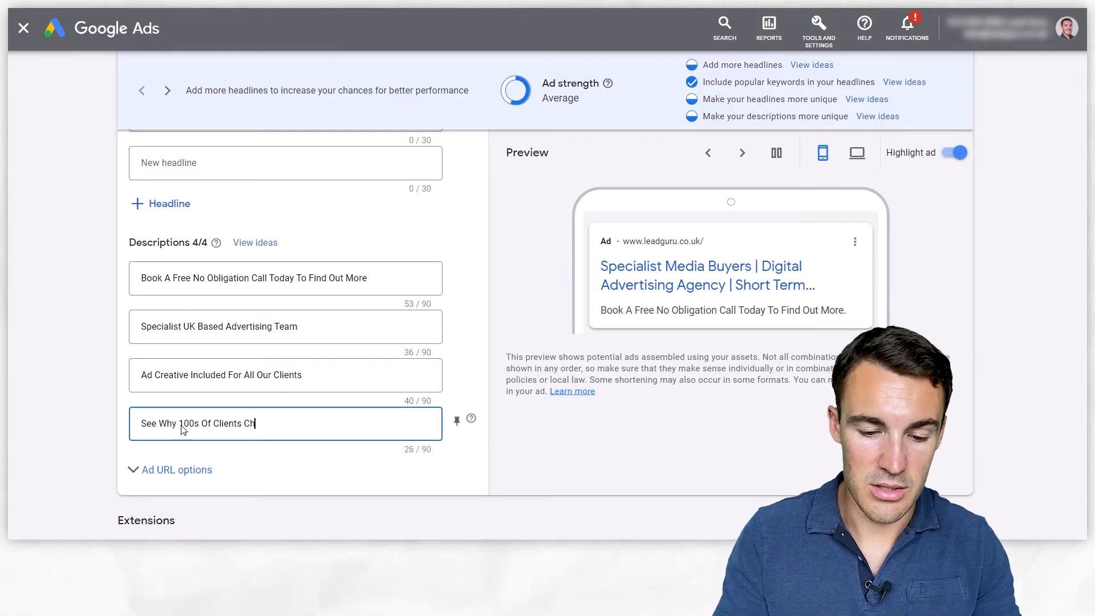
type("oose Us Every Y")
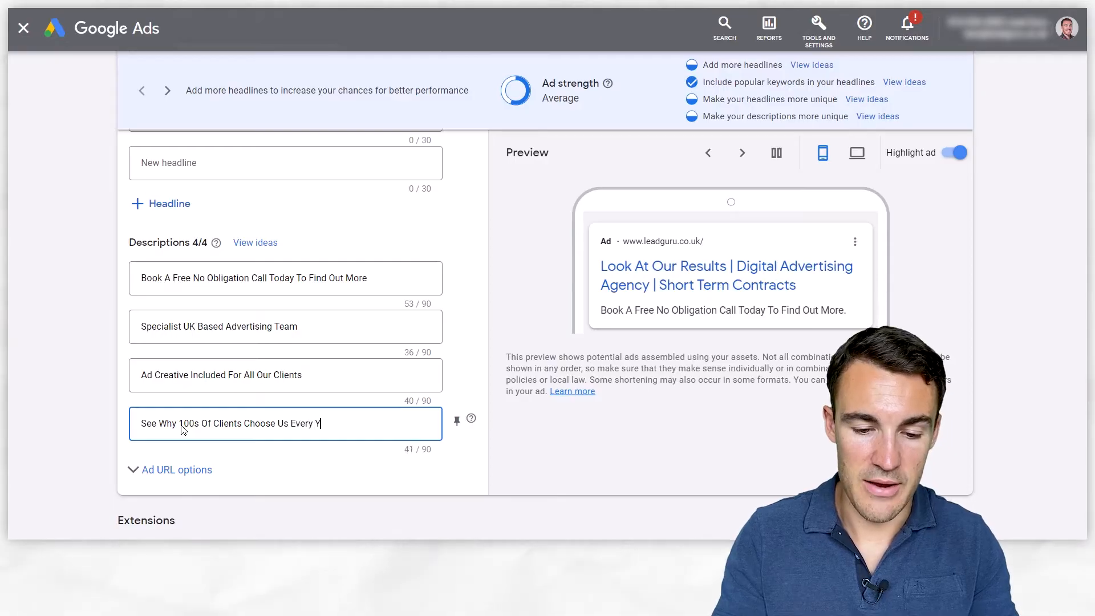
type("ear")
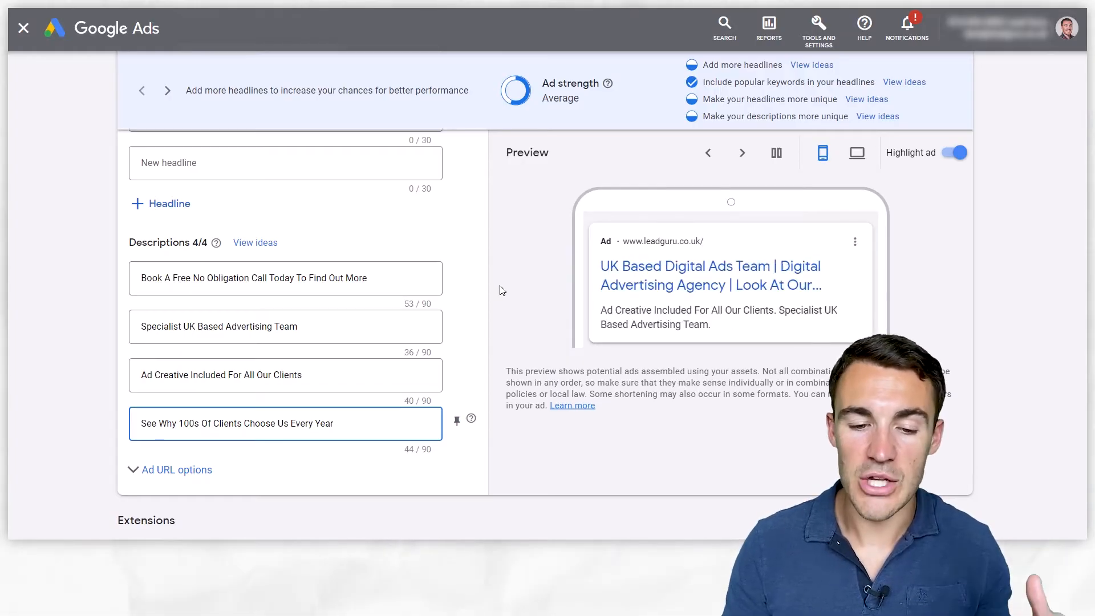
left_click(102, 256)
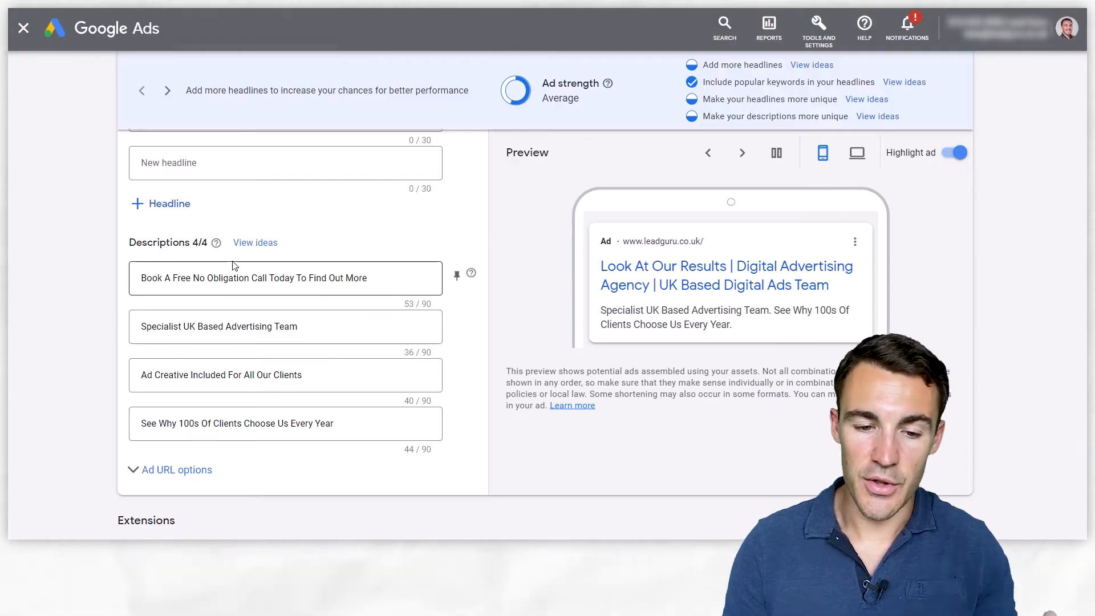
Step: Expand the ad's sitelink extensions and start adding new sitelinks at campaign level
scroll(158, 261, "up", 5)
scroll(149, 243, "up", 3)
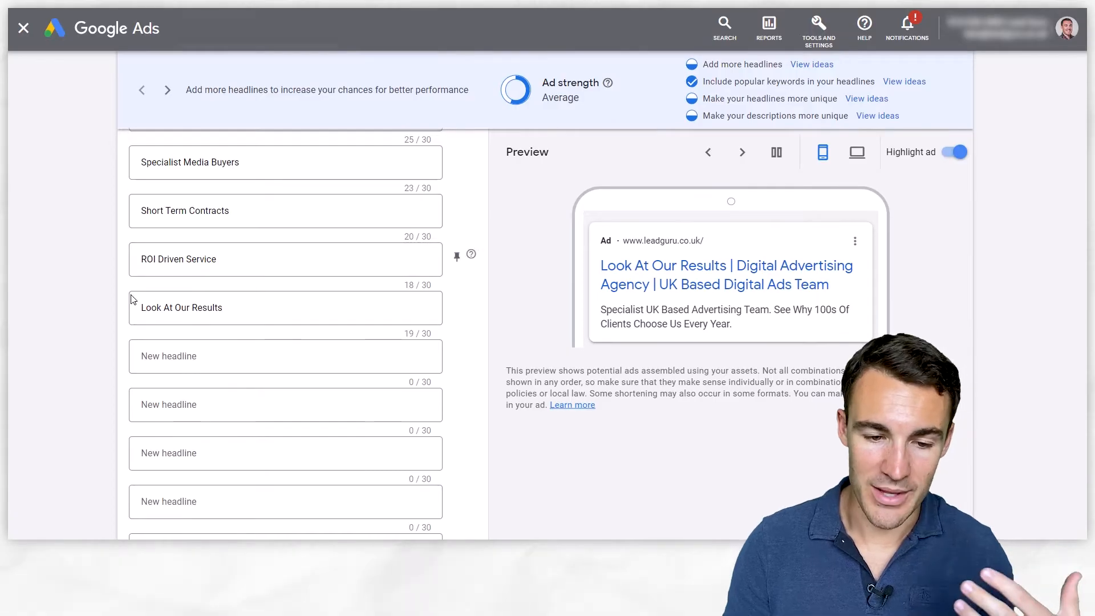
scroll(114, 297, "down", 6)
scroll(105, 300, "down", 3)
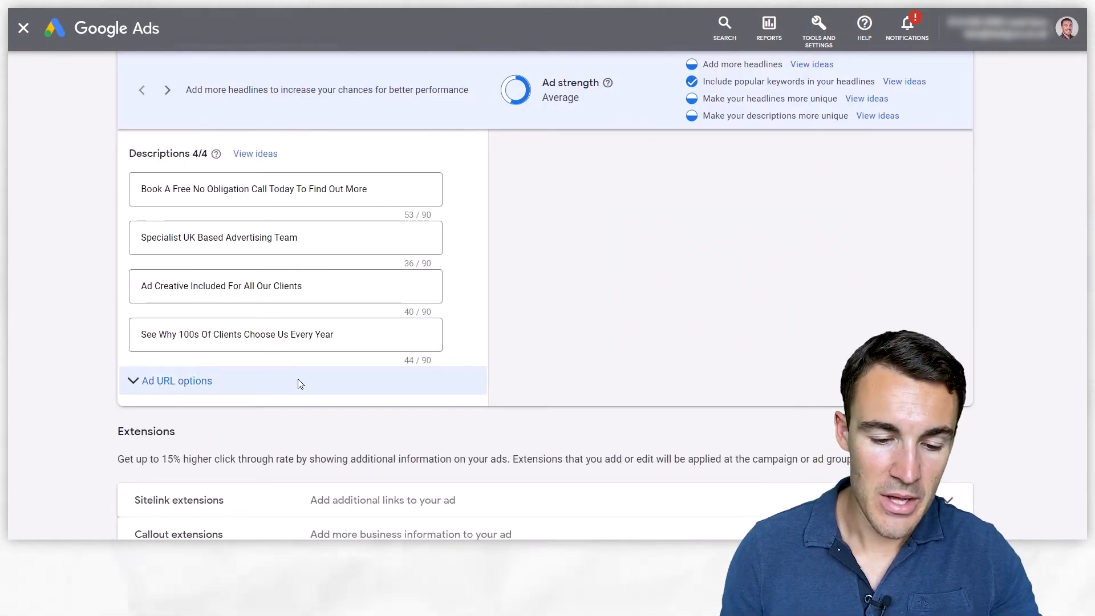
scroll(90, 343, "down", 3)
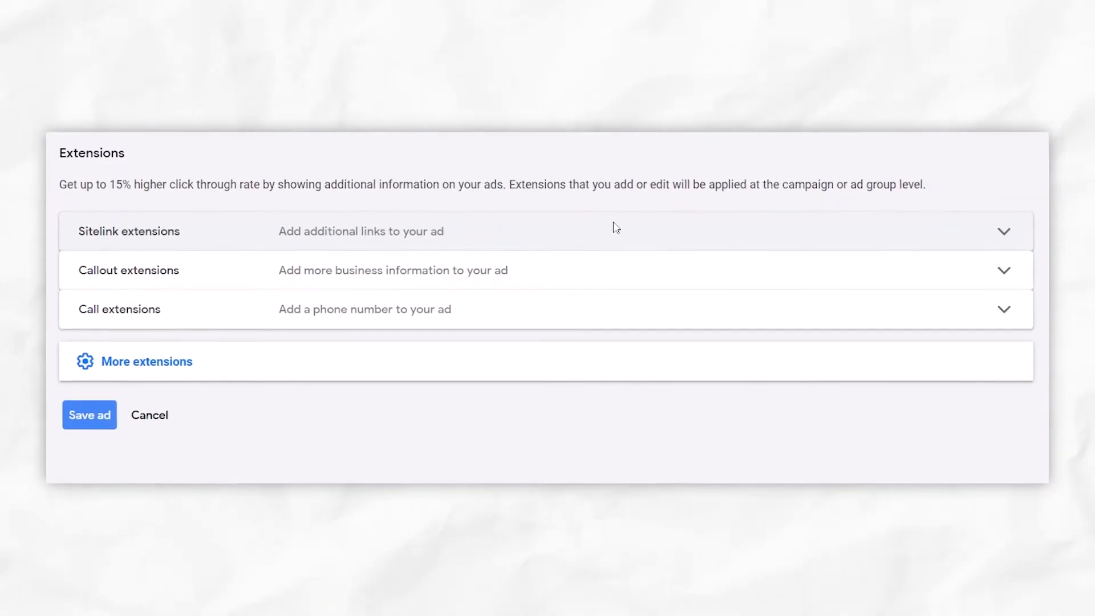
left_click(615, 229)
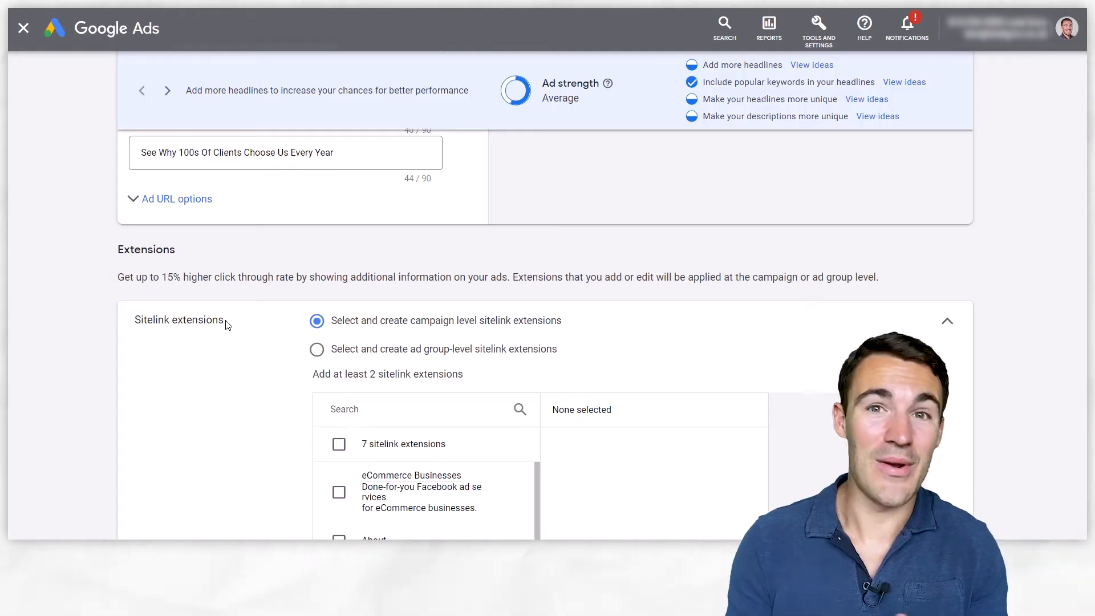
scroll(227, 325, "down", 2)
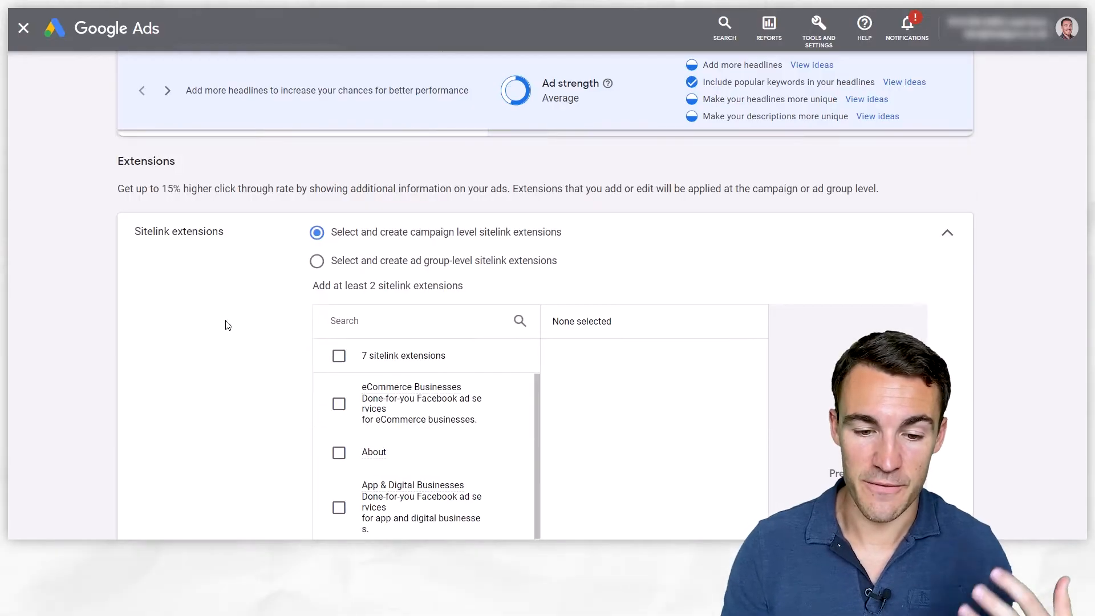
scroll(227, 325, "down", 3)
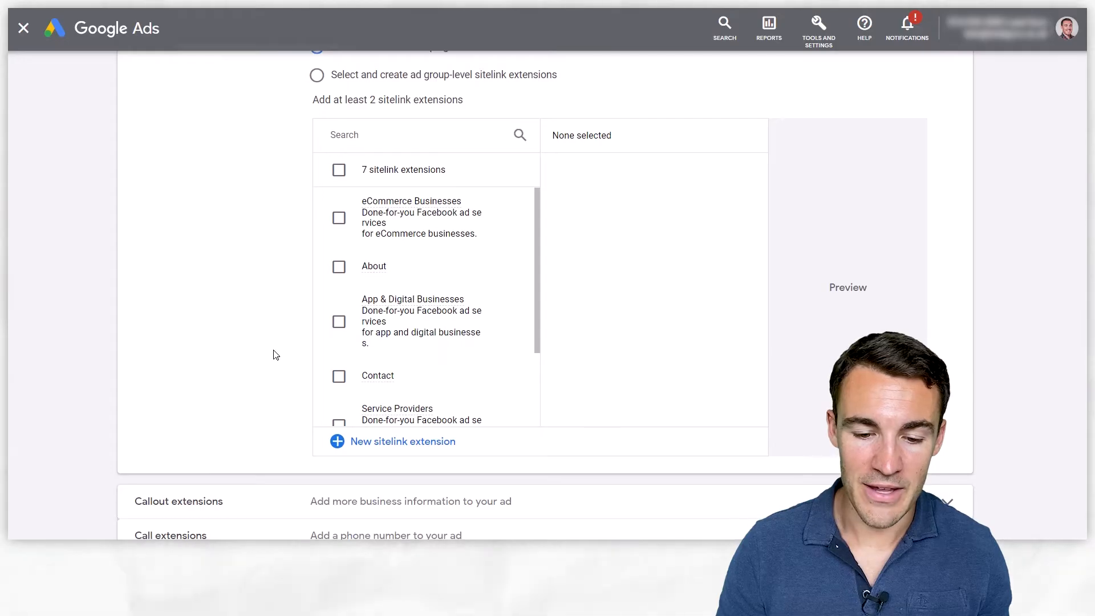
left_click(395, 443)
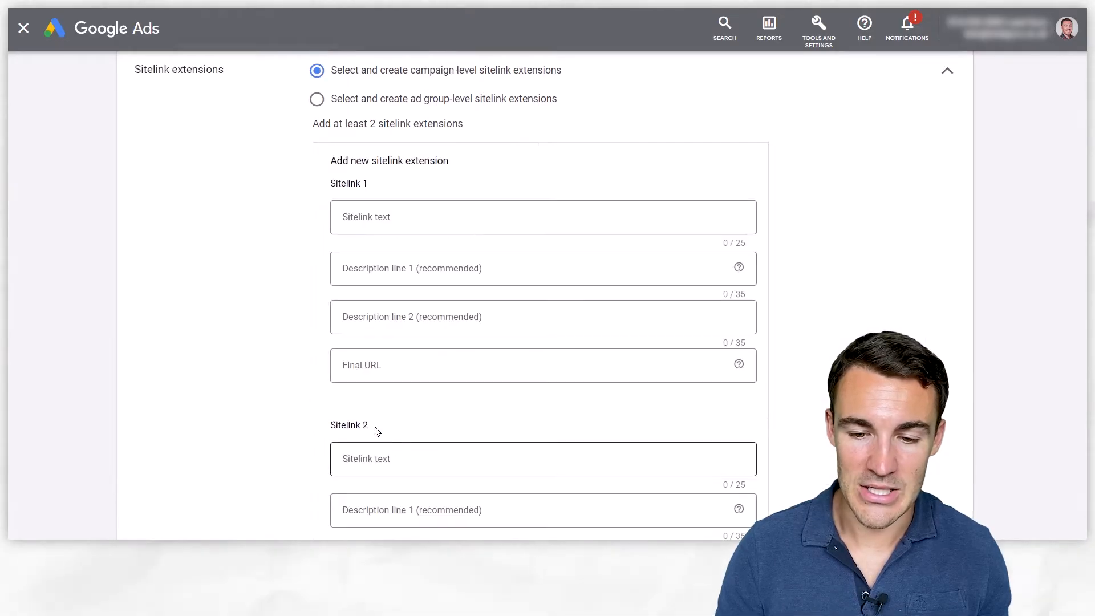
Step: Enter Google Ads Agency as the sitelink text of Sitelink 1
left_click(402, 222)
type("Goo")
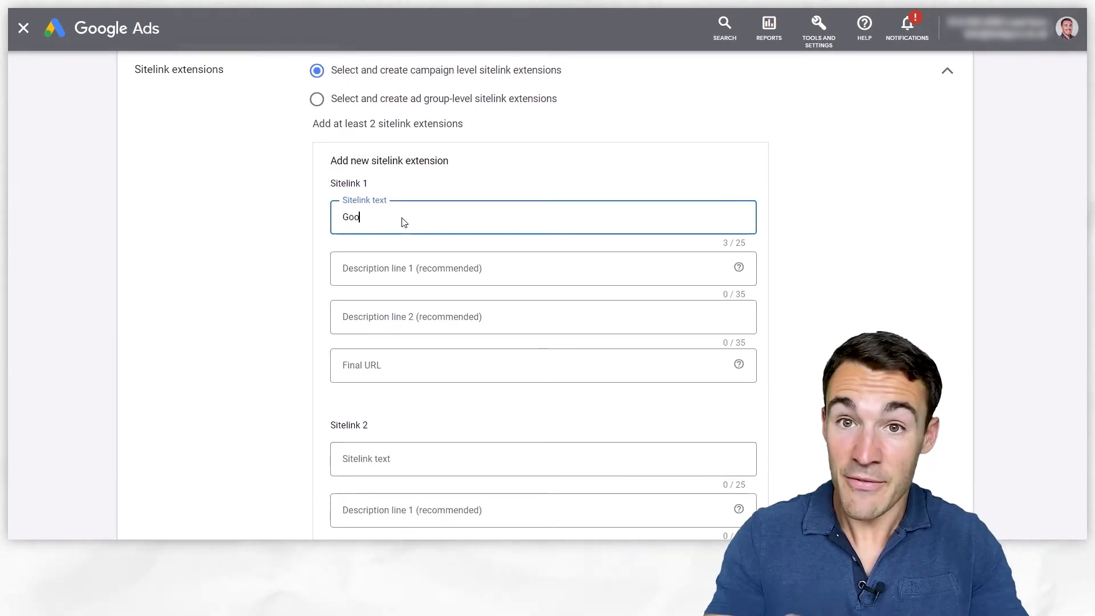
type("ge")
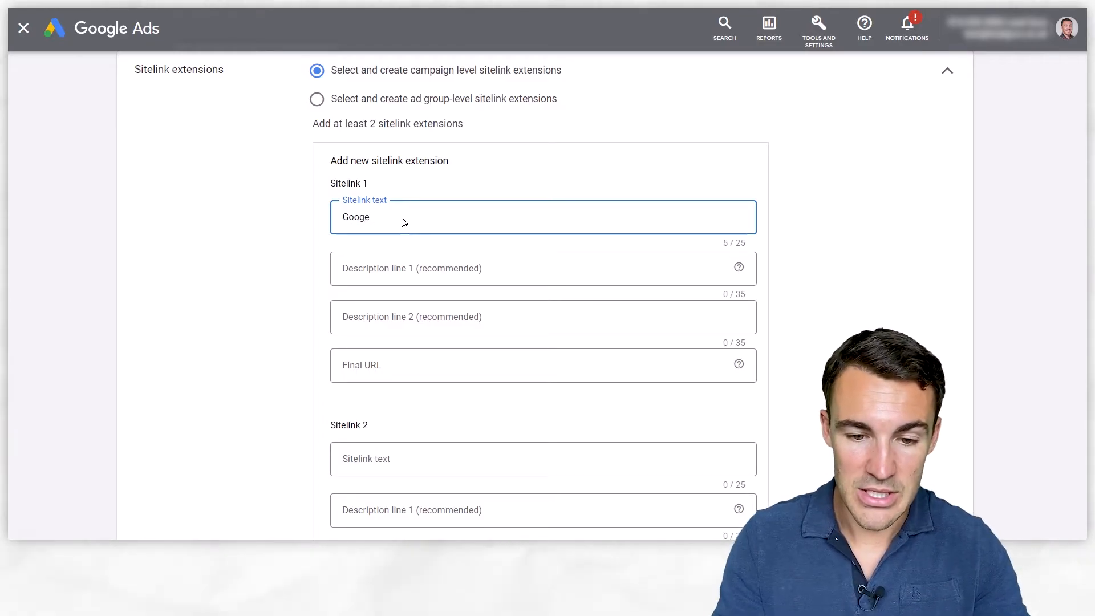
key("BackSpace")
type("le")
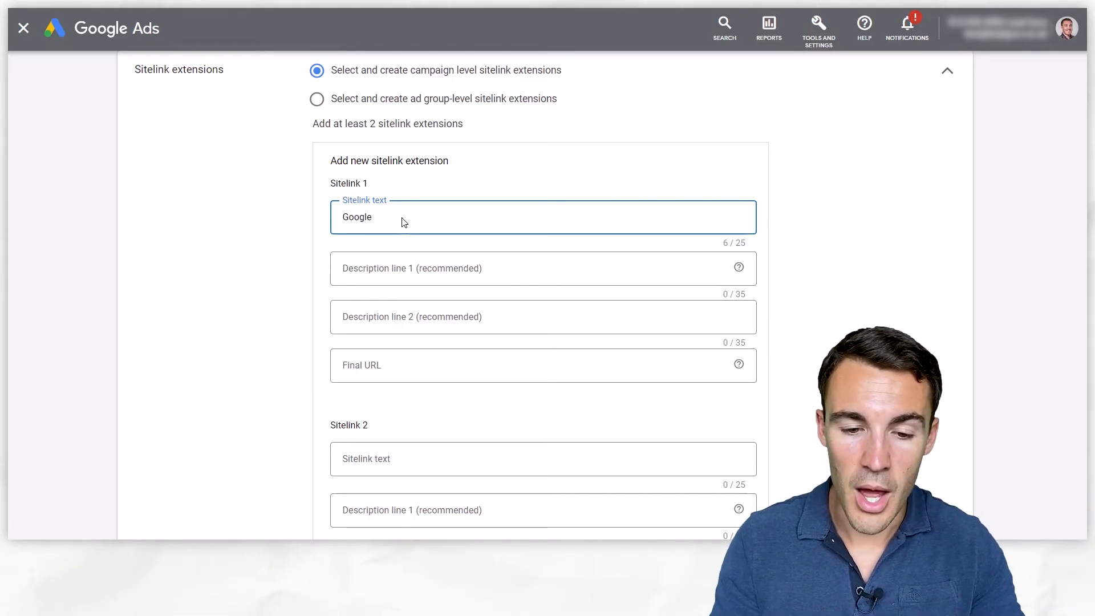
type(" Ad")
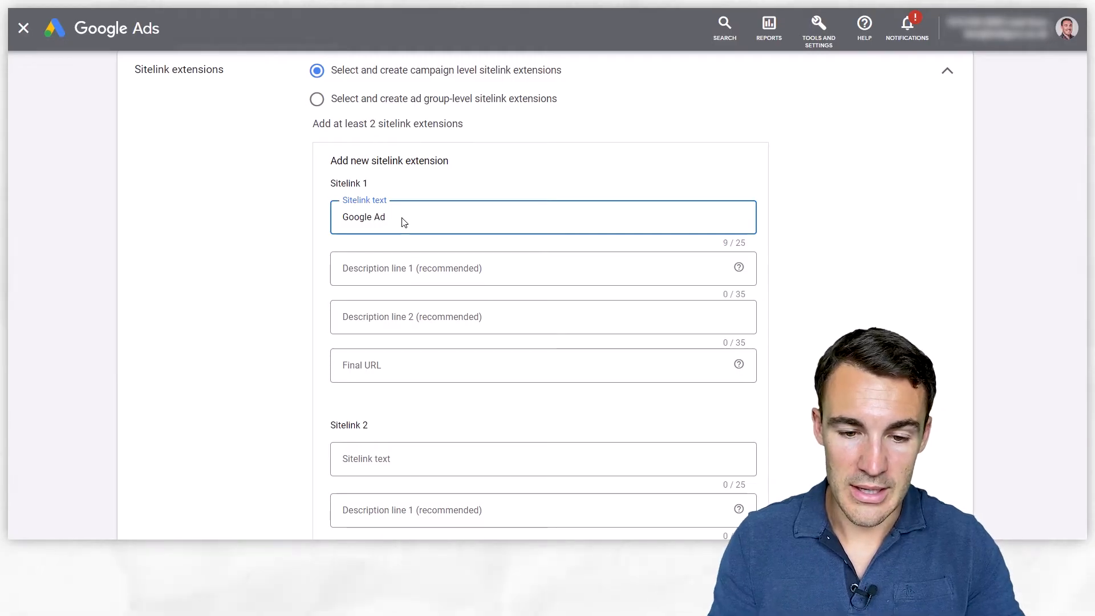
type("s Agency")
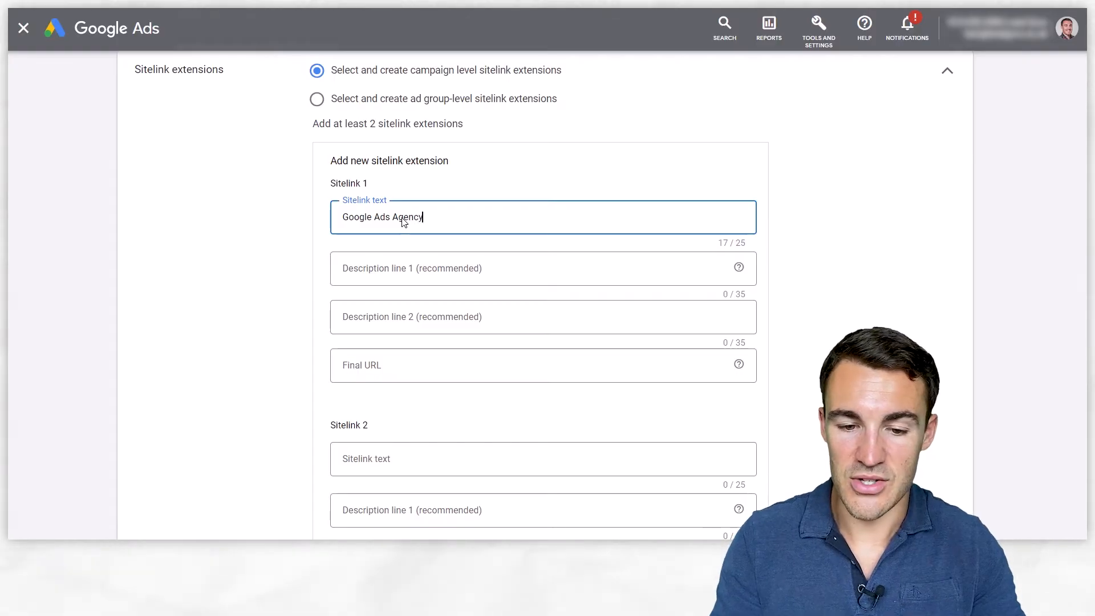
Step: Change the sitelink text of Sitelink 1 to Google Ads Services
key("BackSpace")
key("BackSpace")
key("BackSpace")
key("BackSpace")
key("BackSpace")
key("BackSpace")
type("Serv")
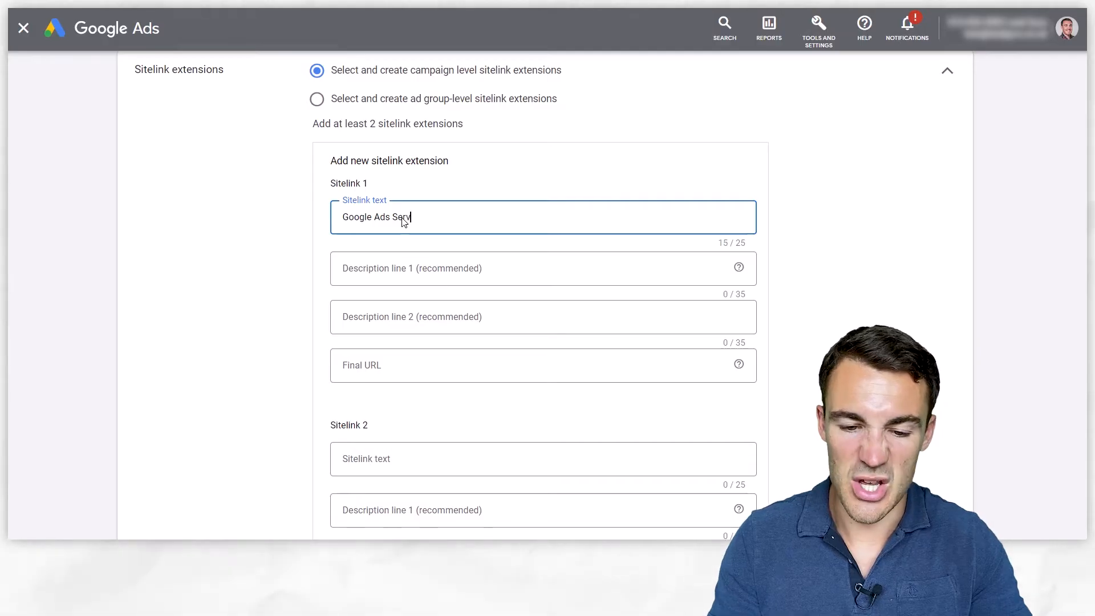
type("ices")
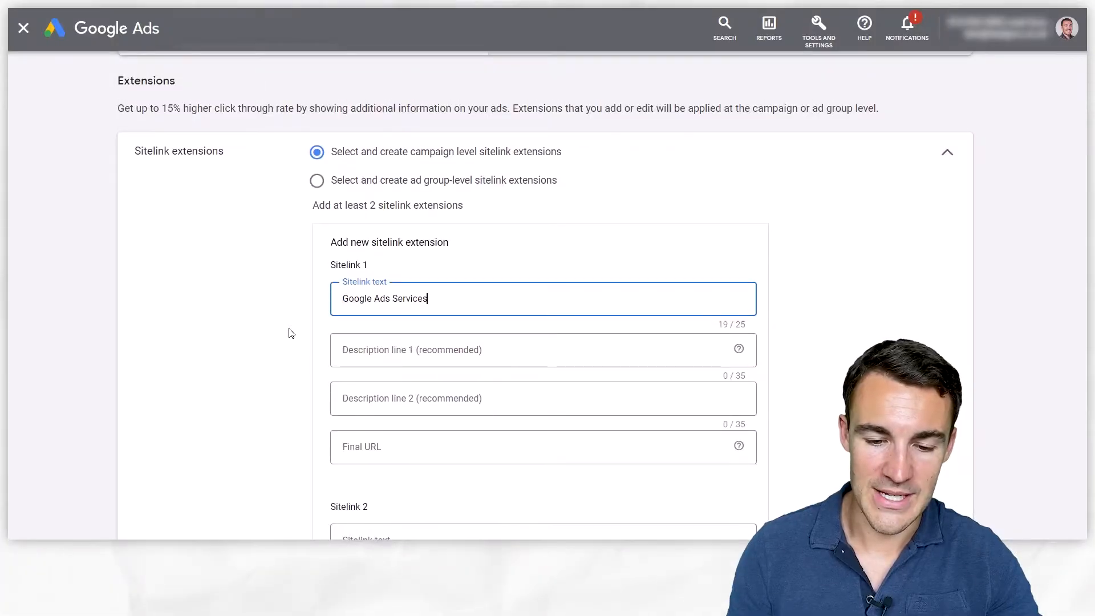
Step: Enter leadguru.co.uk/google-ads as the final URL of Sitelink 1
left_click(382, 451)
type("leadgu")
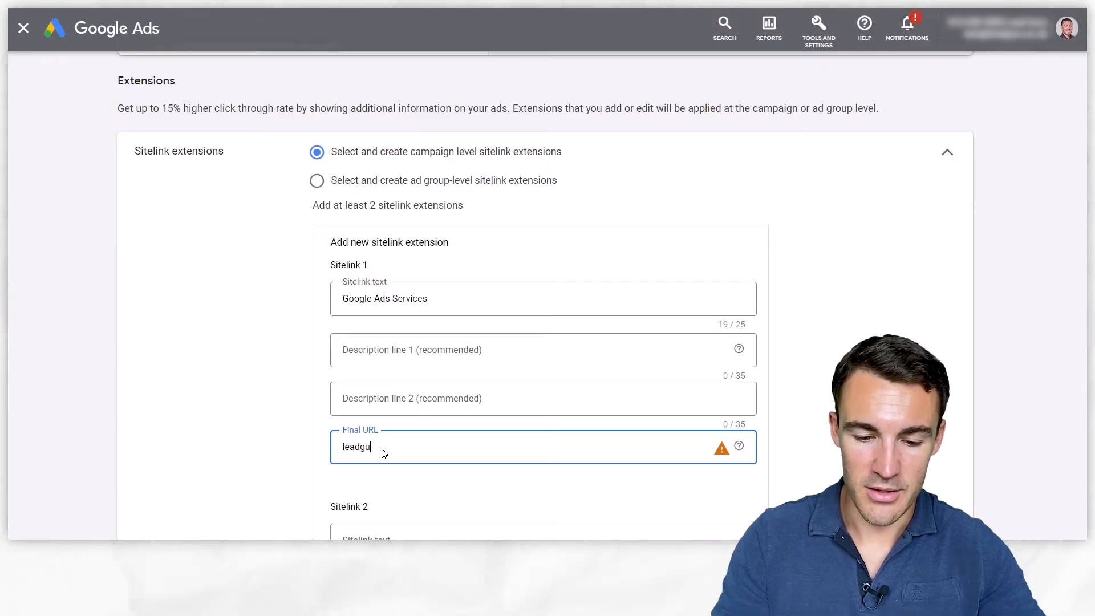
type("ru.co.uk/")
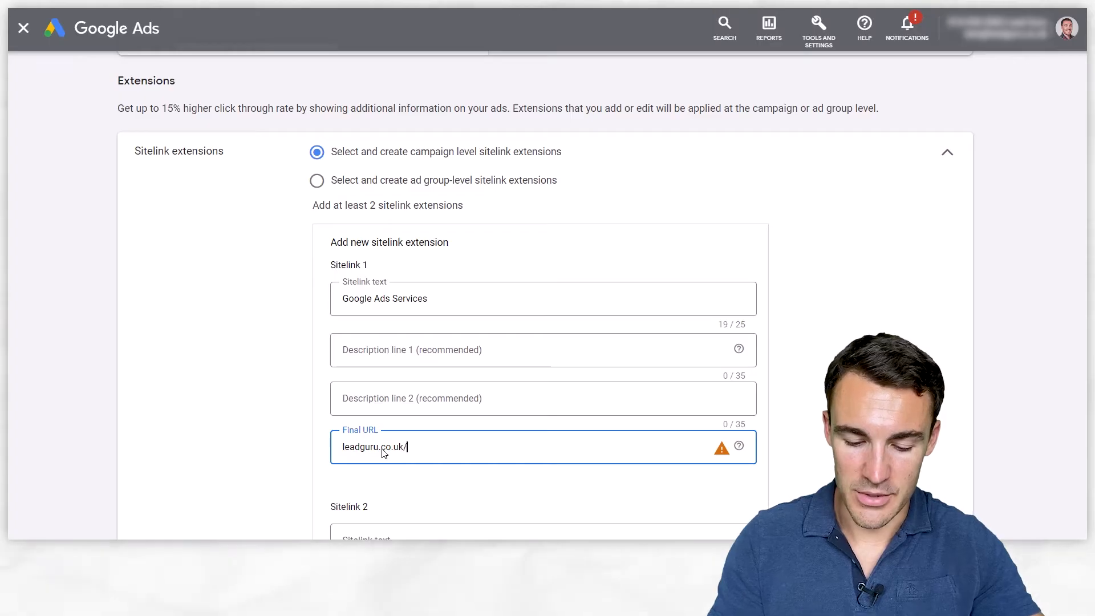
type("google-ads")
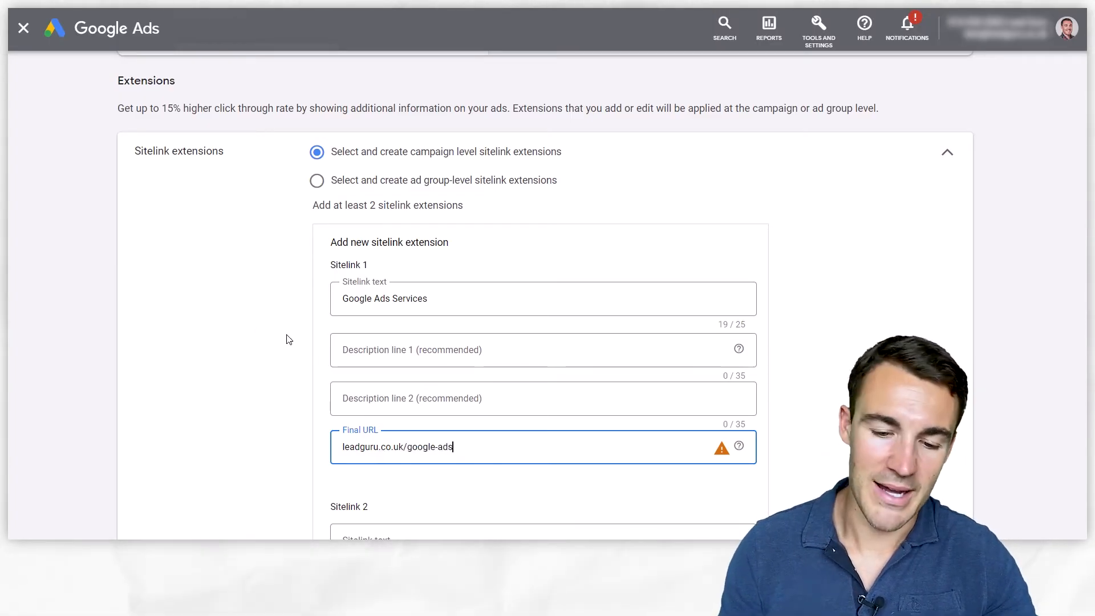
Step: Review the ad's descriptions, ad group and keywords to compare them with the level at which the sitelinks apply
scroll(247, 285, "up", 1)
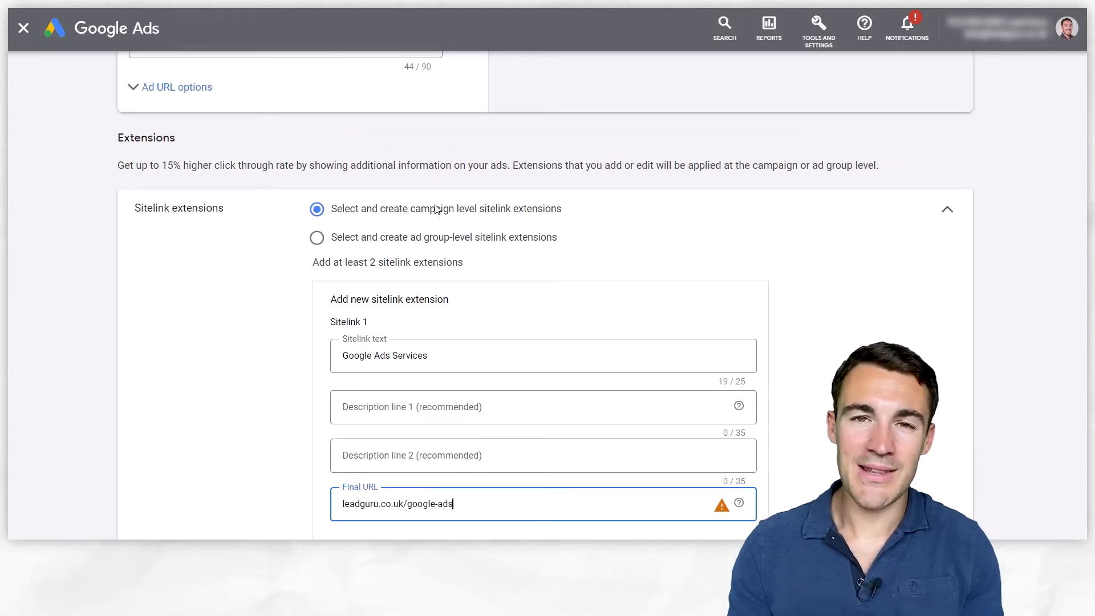
scroll(556, 235, "up", 5)
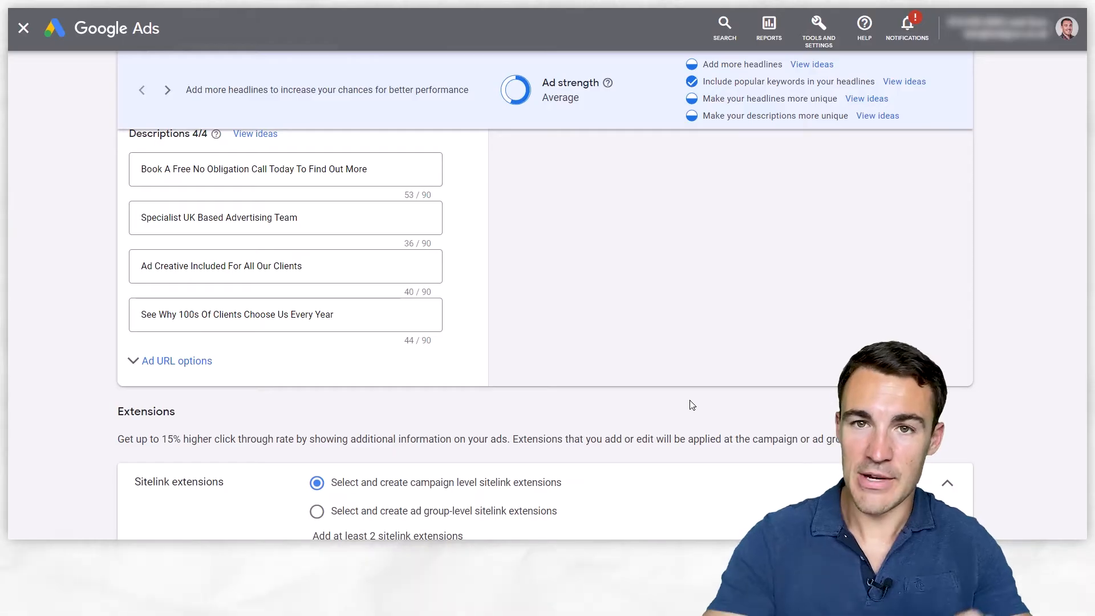
scroll(691, 404, "down", 4)
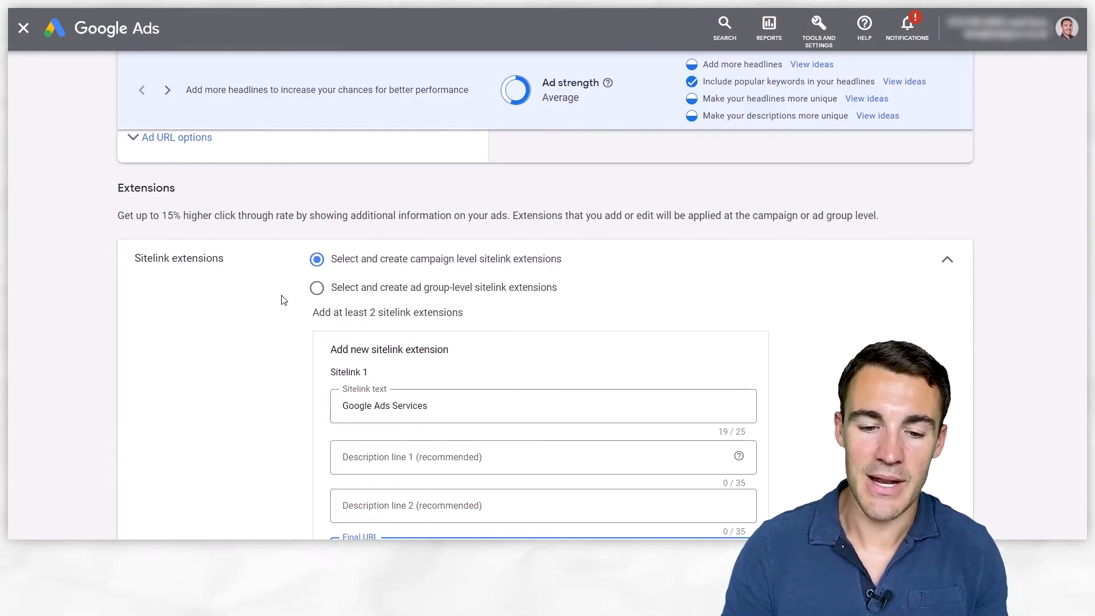
scroll(283, 293, "up", 6)
scroll(228, 171, "up", 10)
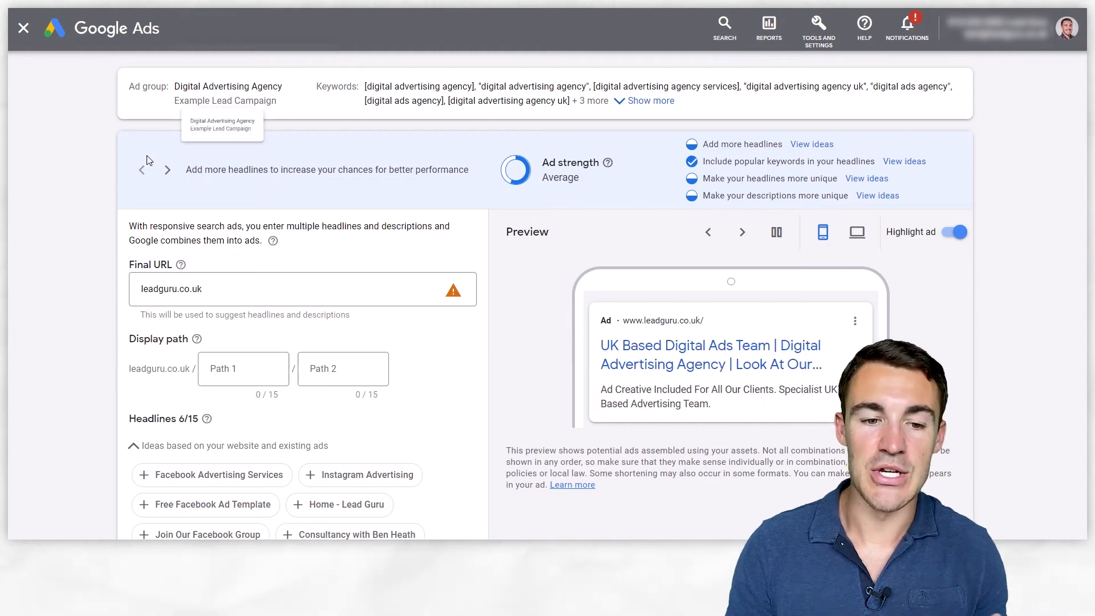
scroll(80, 335, "down", 10)
scroll(80, 336, "down", 2)
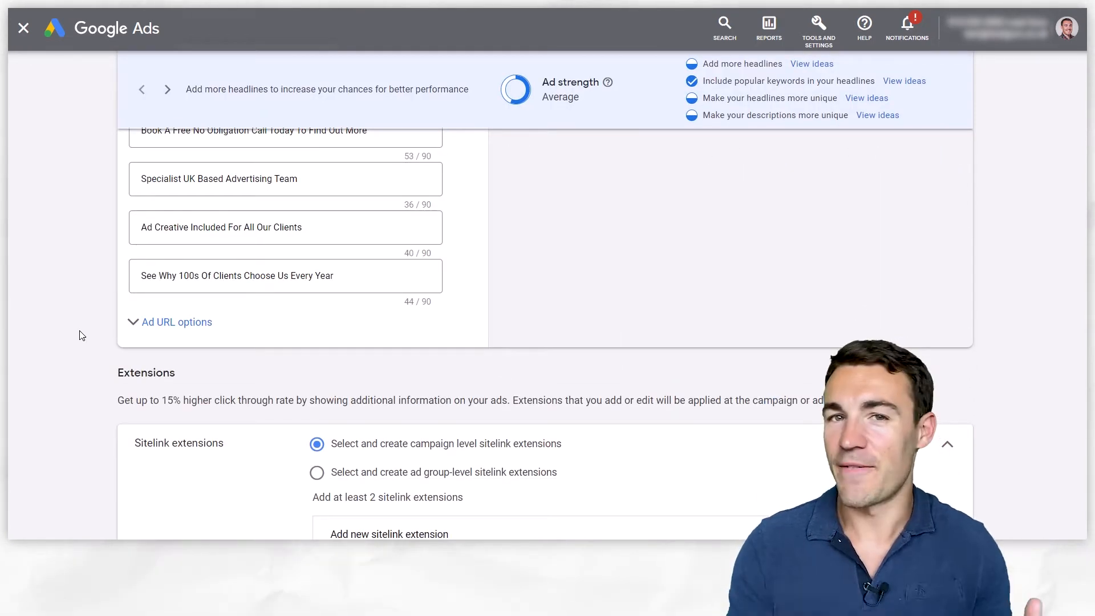
scroll(80, 335, "down", 4)
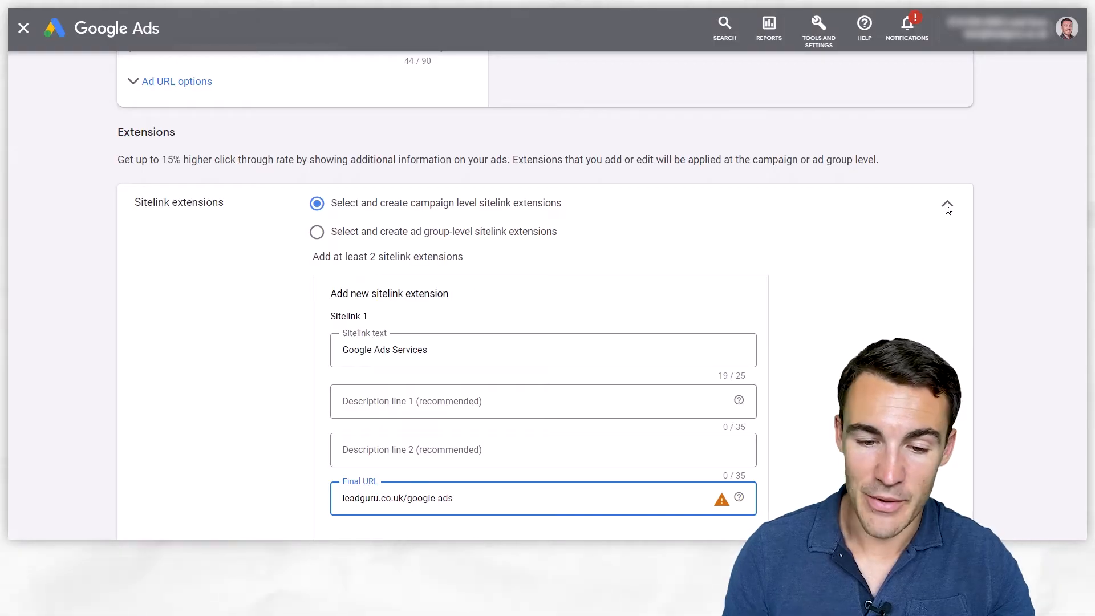
Step: Abandon the unsaved sitelink entry and look through the existing campaign-level sitelink extensions
left_click(947, 204)
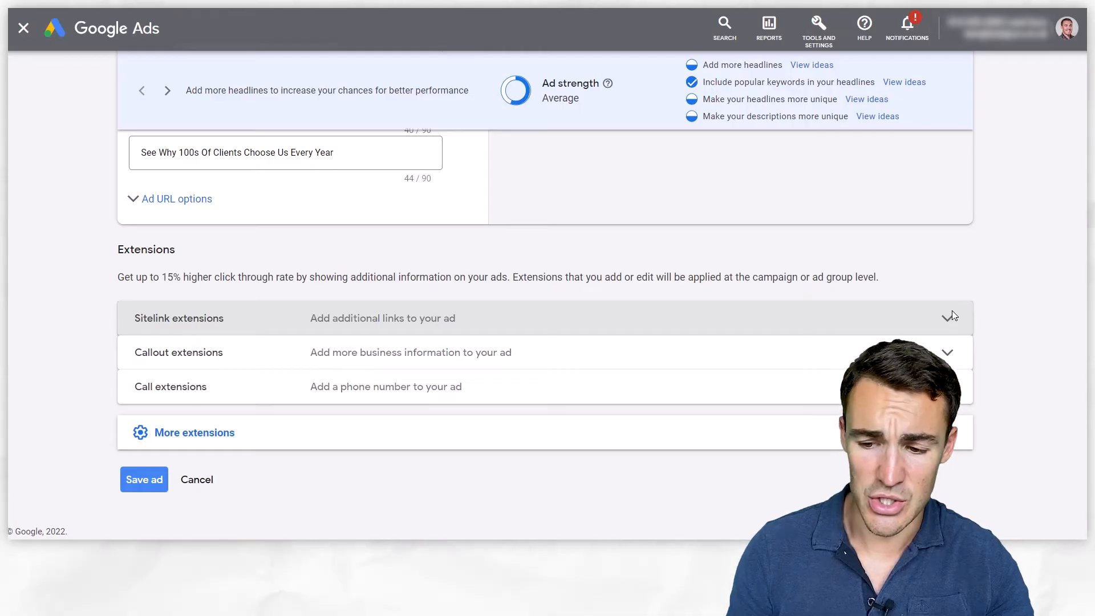
left_click(948, 318)
scroll(1007, 273, "down", 6)
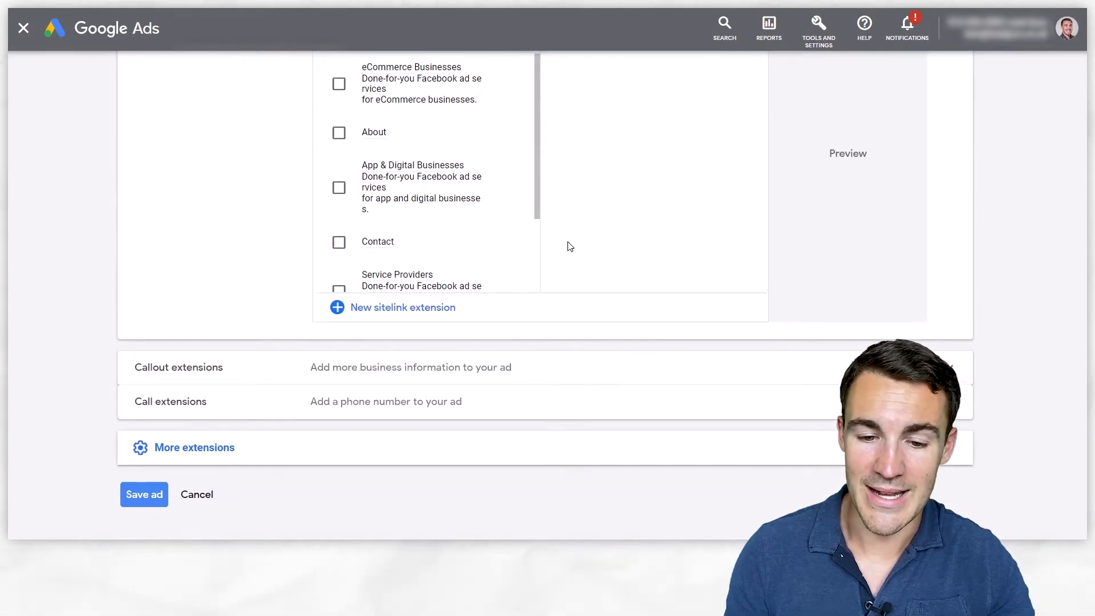
scroll(220, 232, "up", 5)
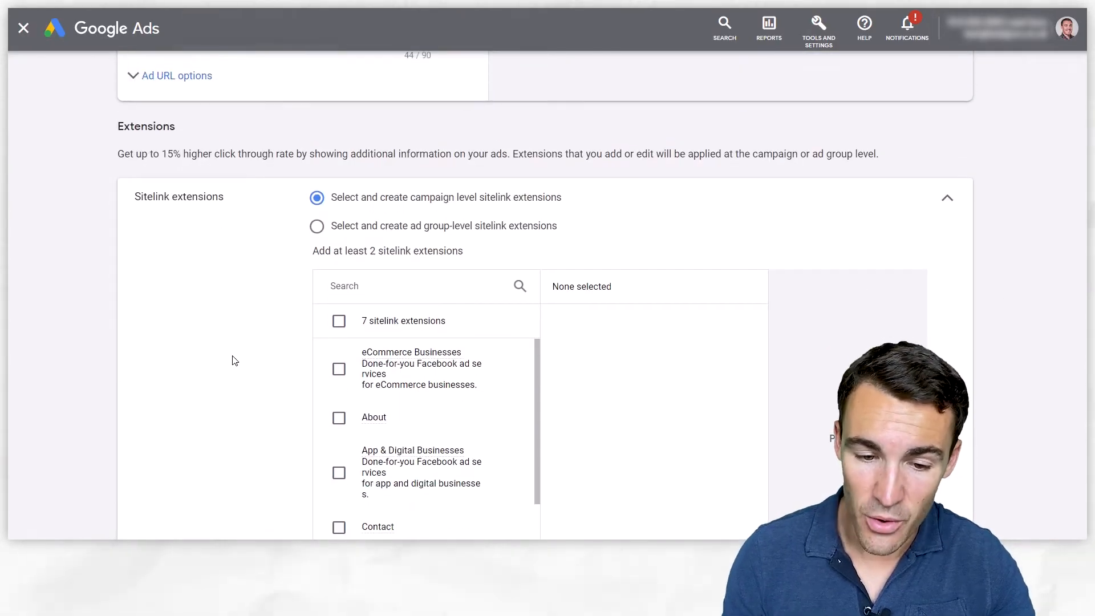
left_click(950, 205)
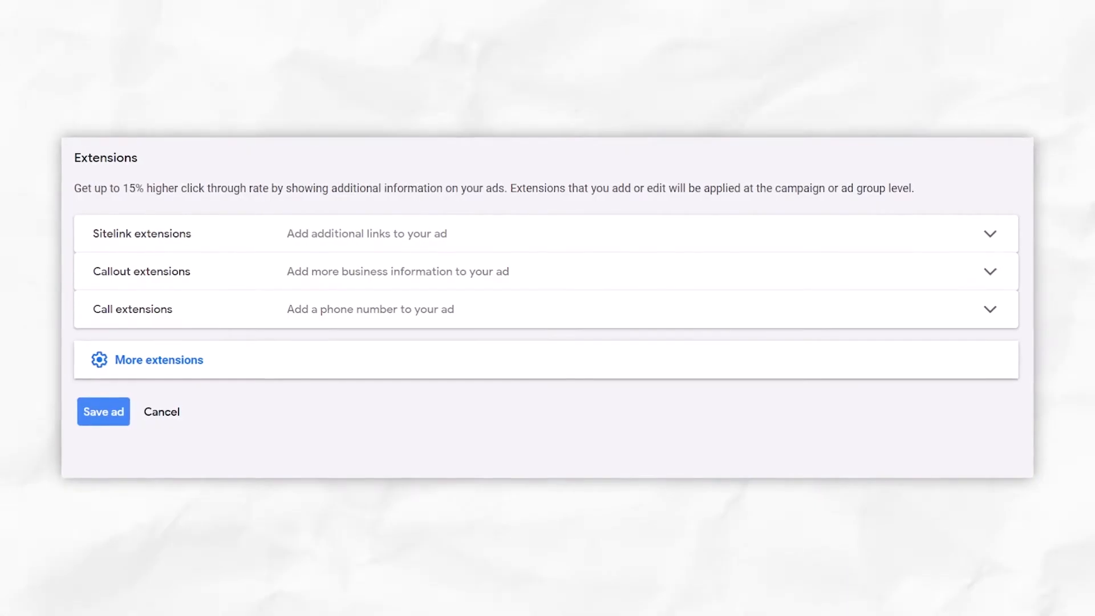
Step: Start new campaign-level callout extensions for the ad and enter Specialist UK Based Team as callout text 1
left_click(947, 353)
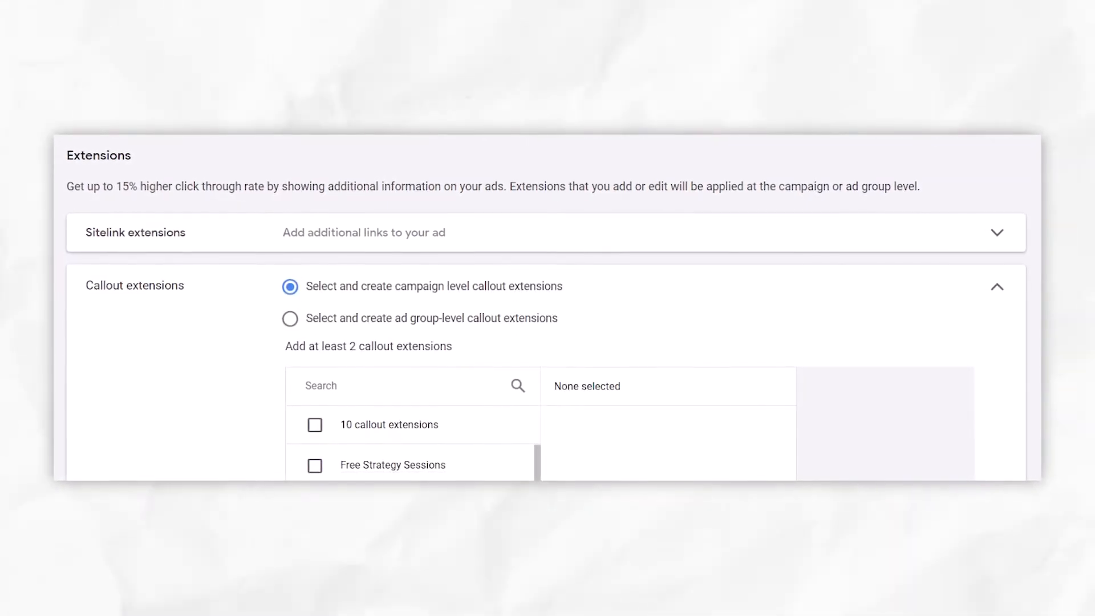
scroll(546, 342, "down", 1)
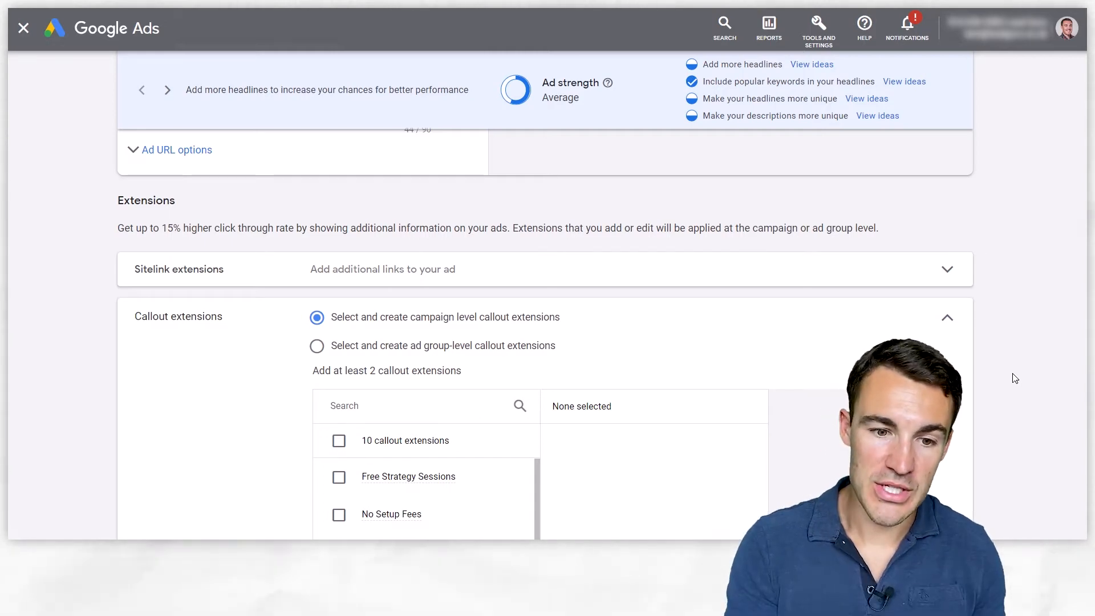
scroll(1015, 379, "down", 1)
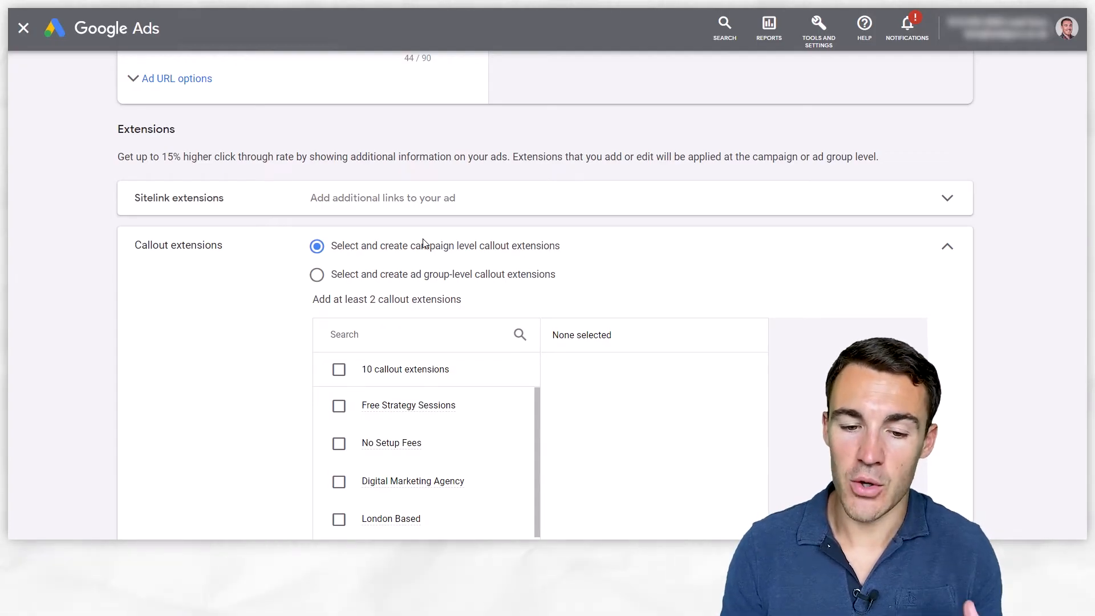
scroll(1005, 325, "down", 5)
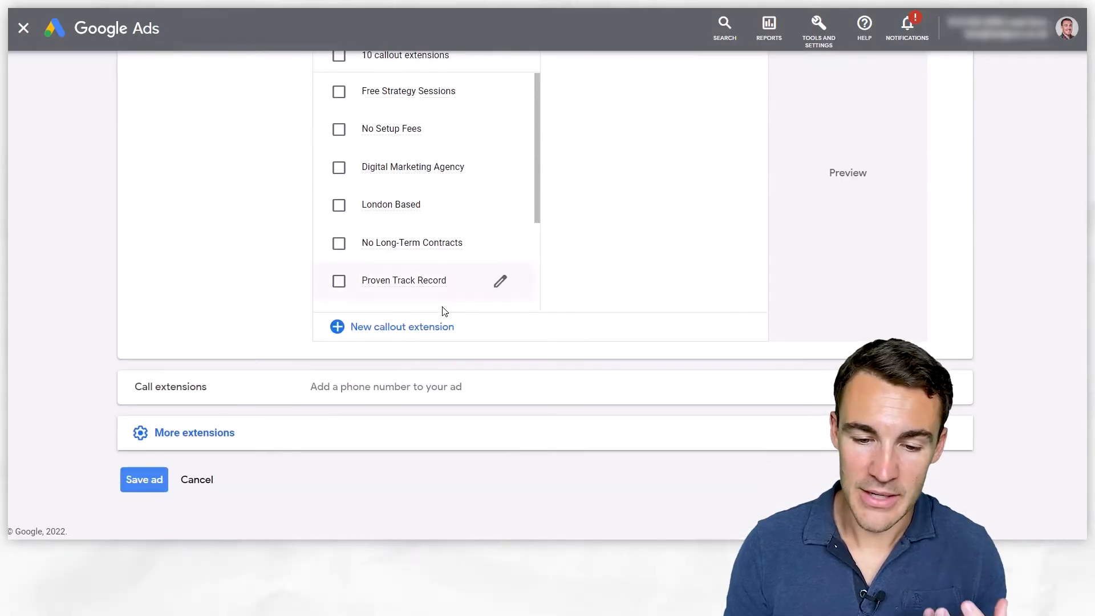
left_click(407, 326)
left_click(456, 207)
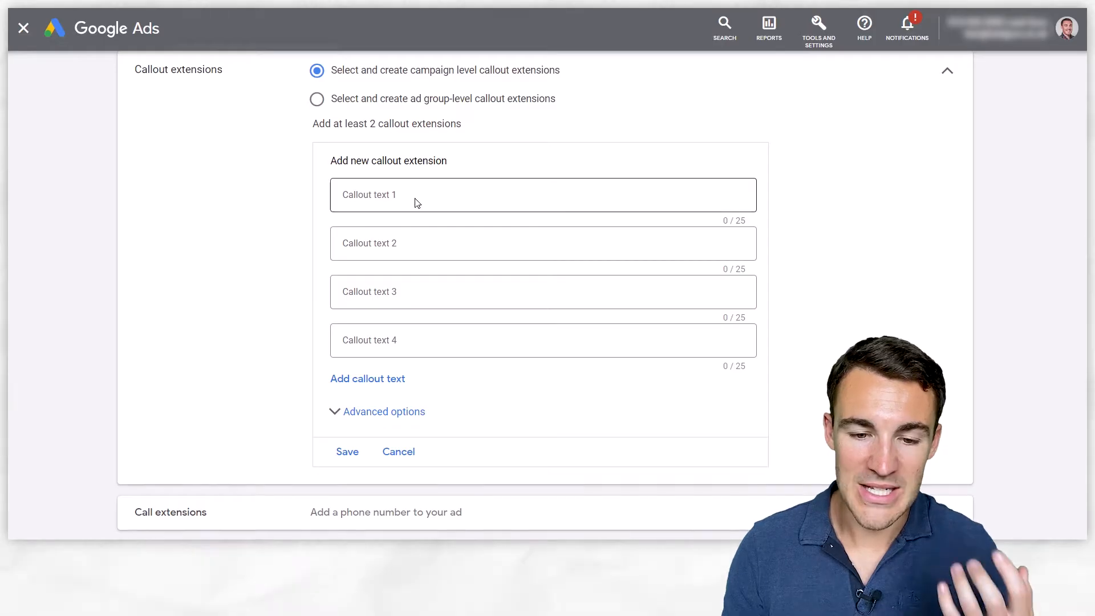
type("Specialist ")
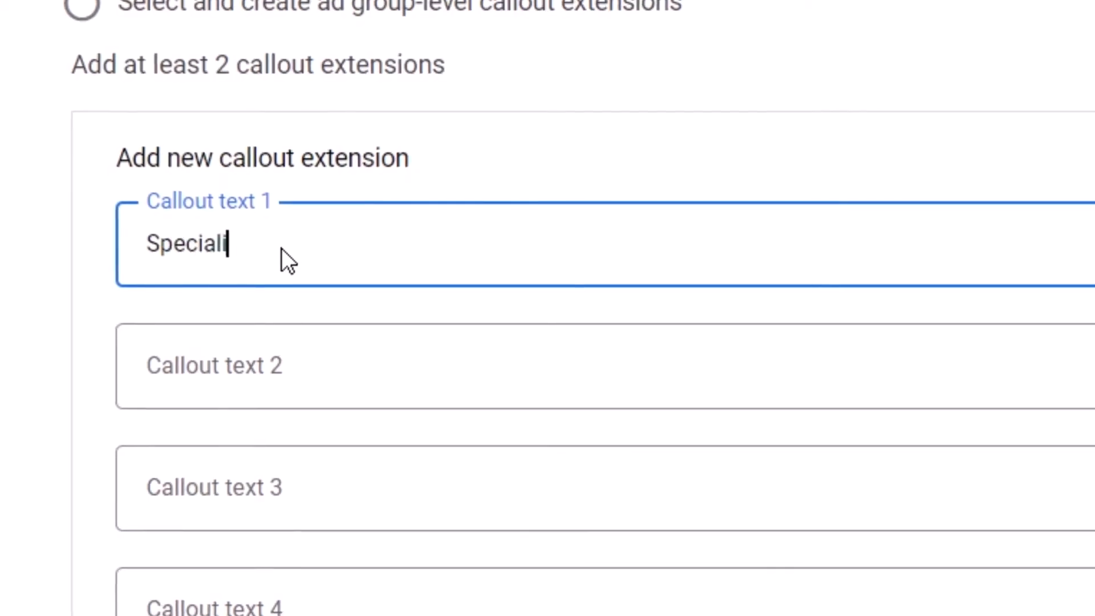
type("UK Based Te")
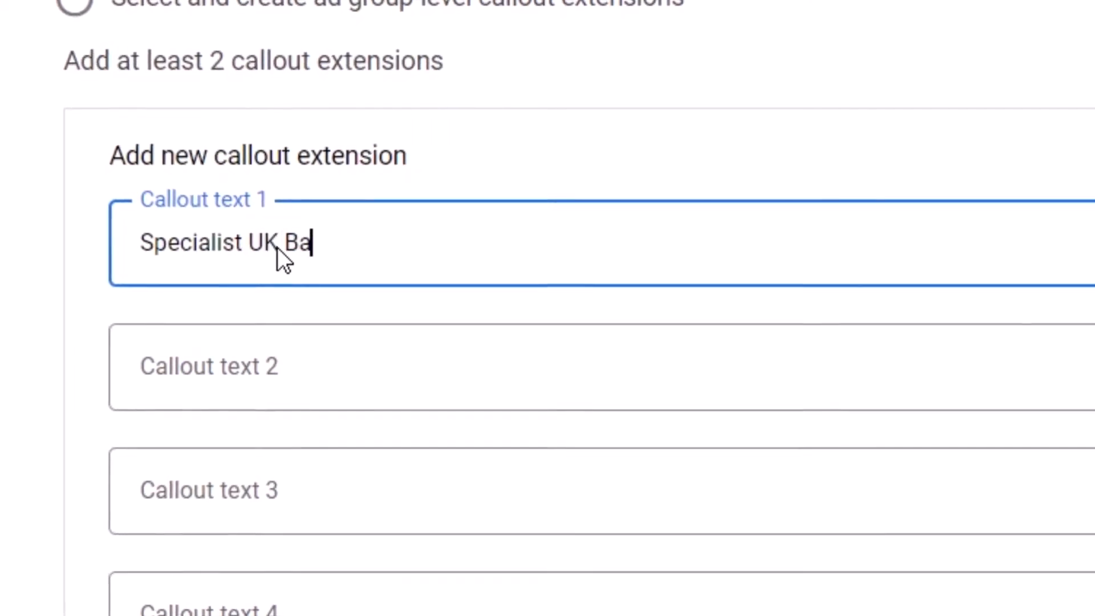
type("am")
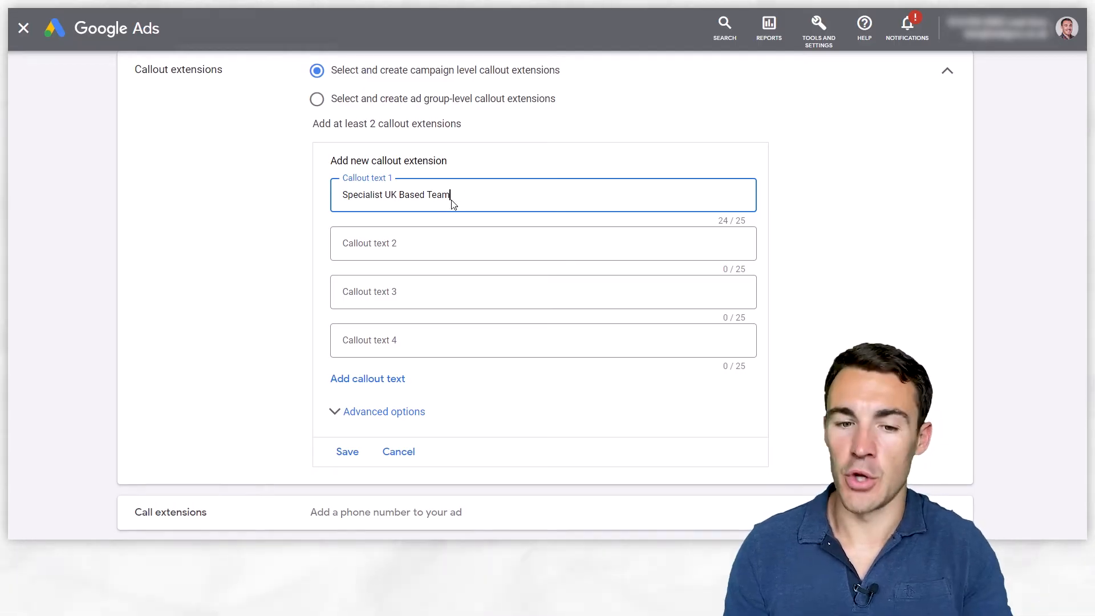
Step: Enter Short Term Contracts as callout text 2, and save the new callout extensions
left_click(317, 99)
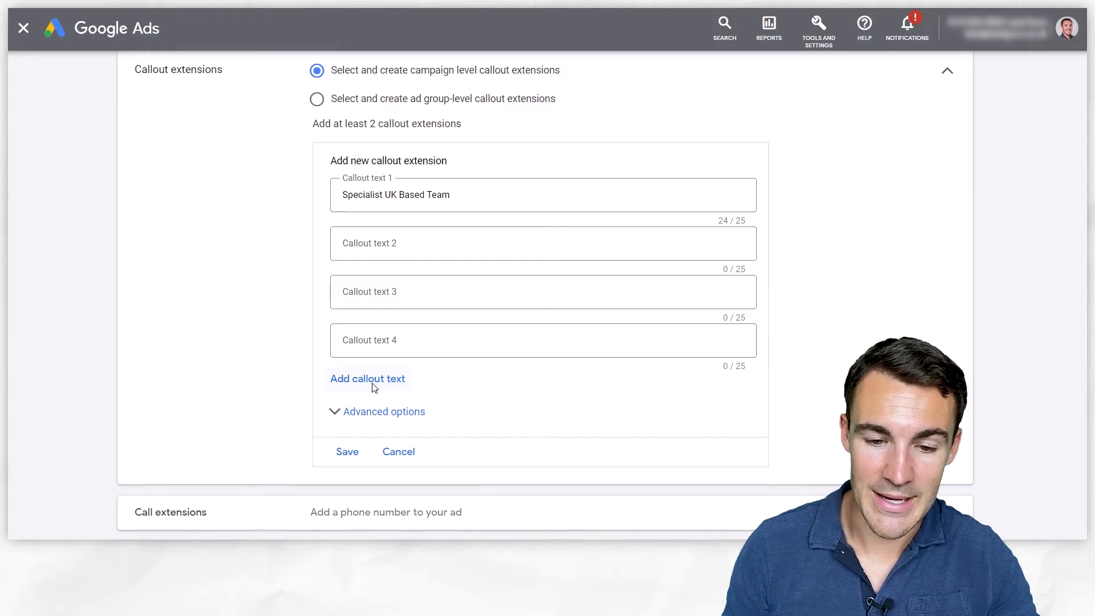
left_click(394, 243)
left_click(381, 244)
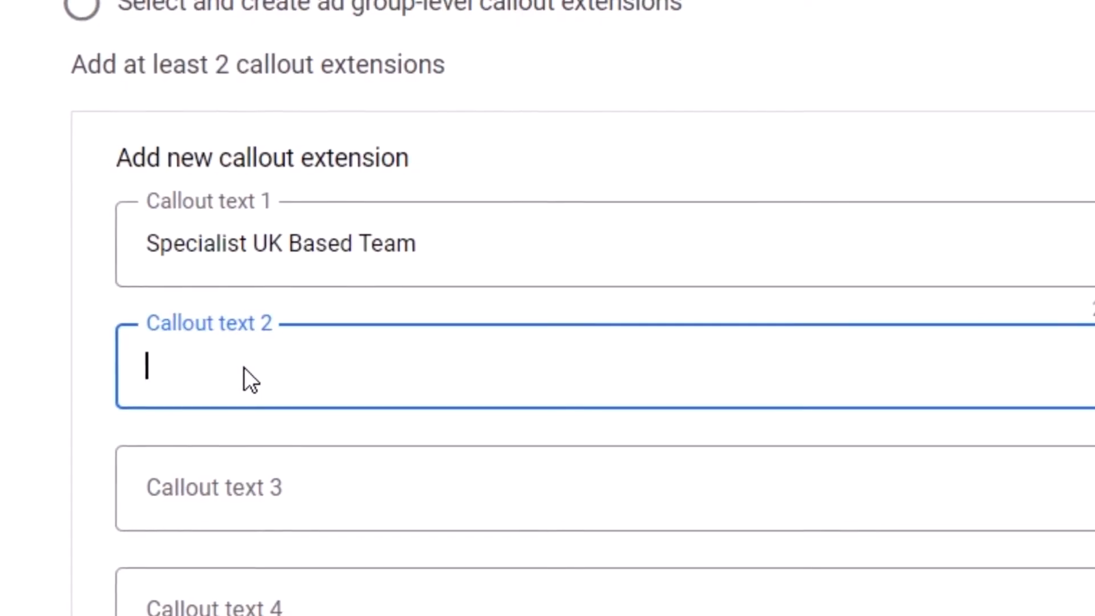
type("Short Term Cont")
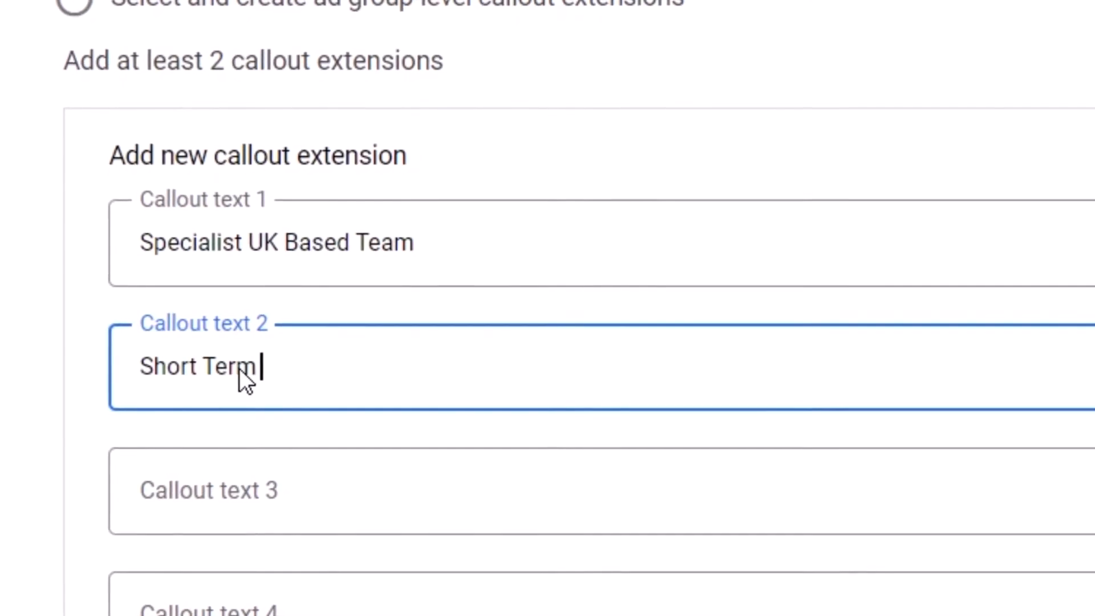
type("racts")
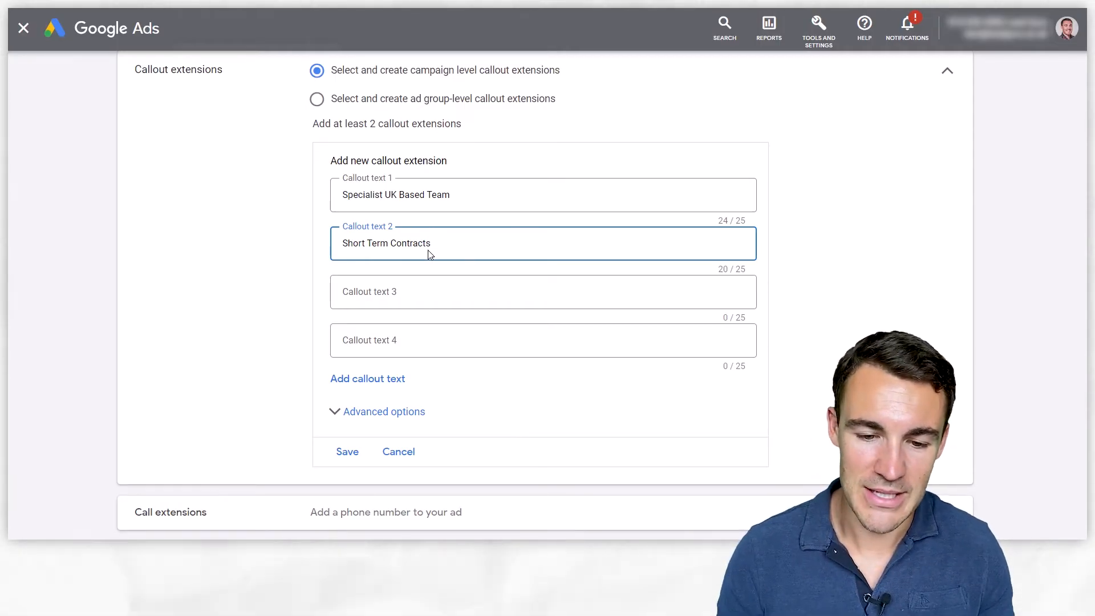
left_click(301, 296)
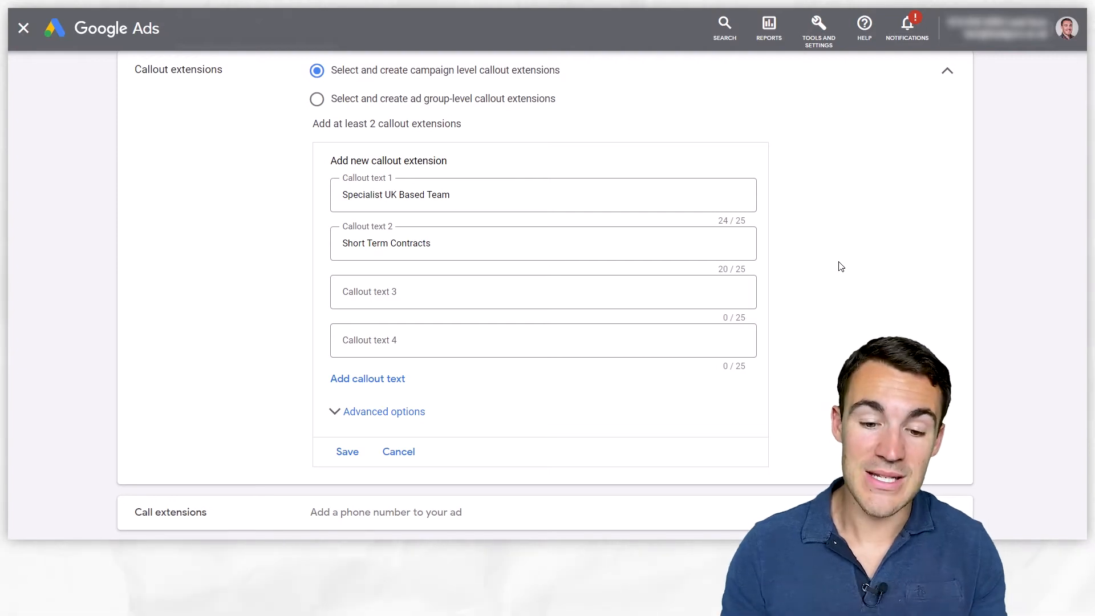
left_click(355, 454)
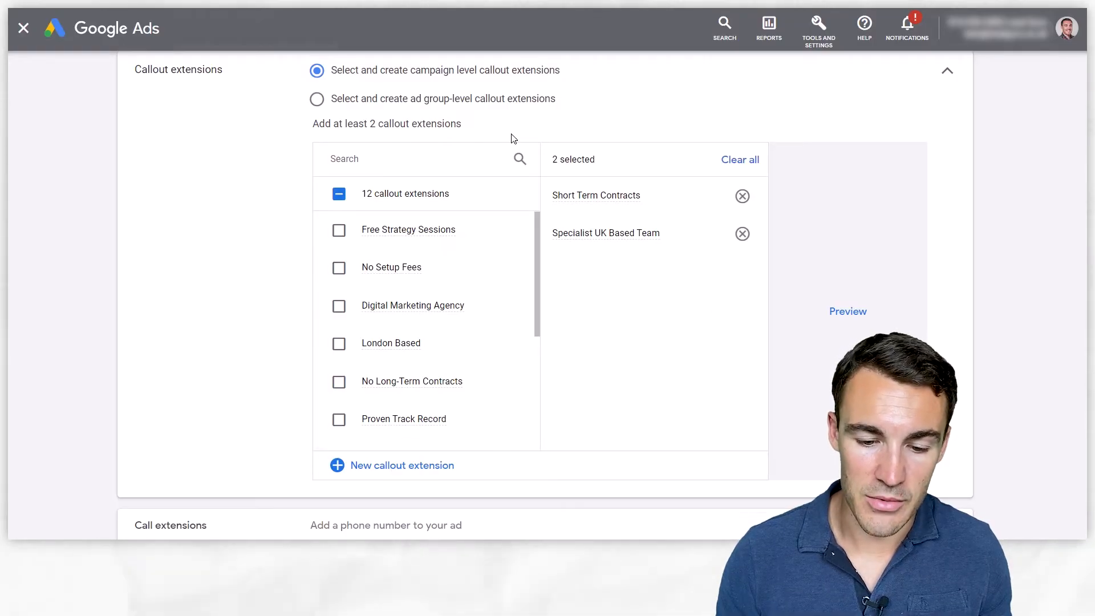
scroll(513, 136, "down", 1)
scroll(929, 256, "up", 5)
left_click(948, 353)
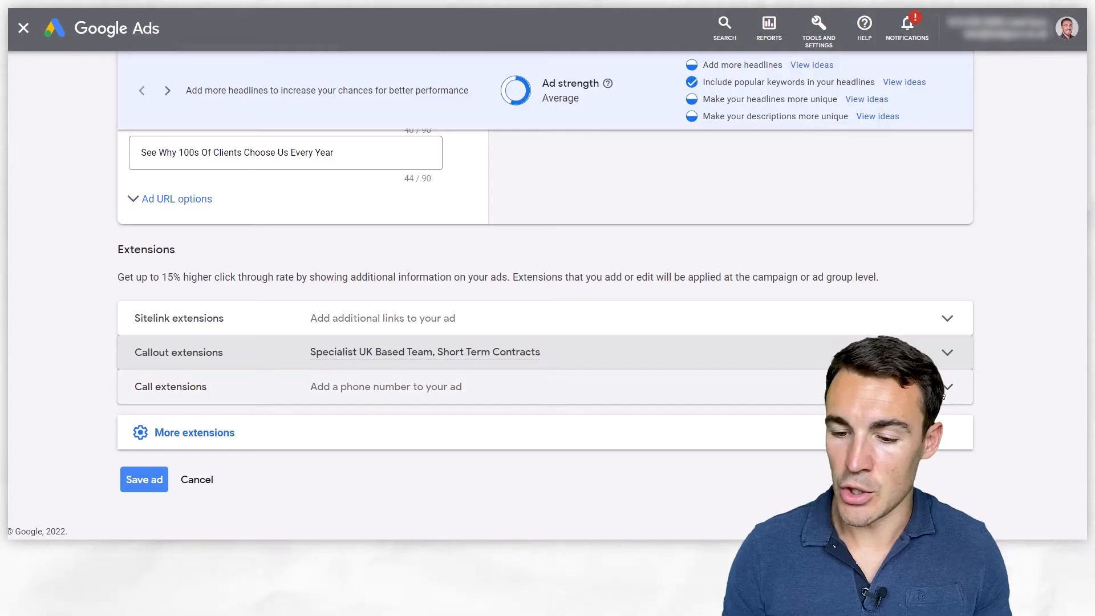
Step: Check the call extension options without adding a phone number, and save the responsive search ad
left_click(605, 387)
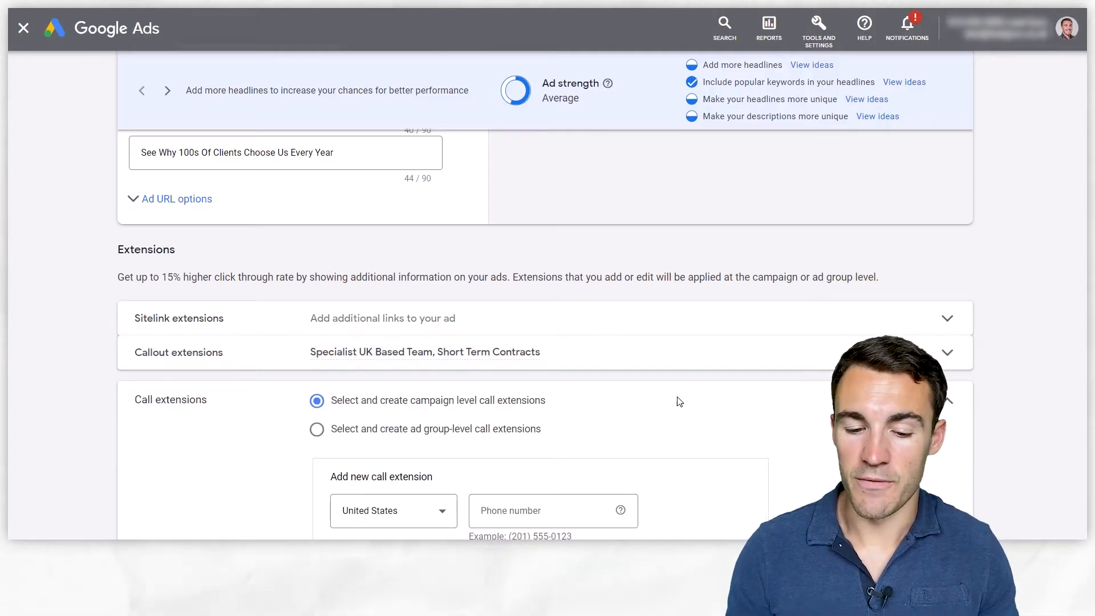
scroll(800, 382, "down", 1)
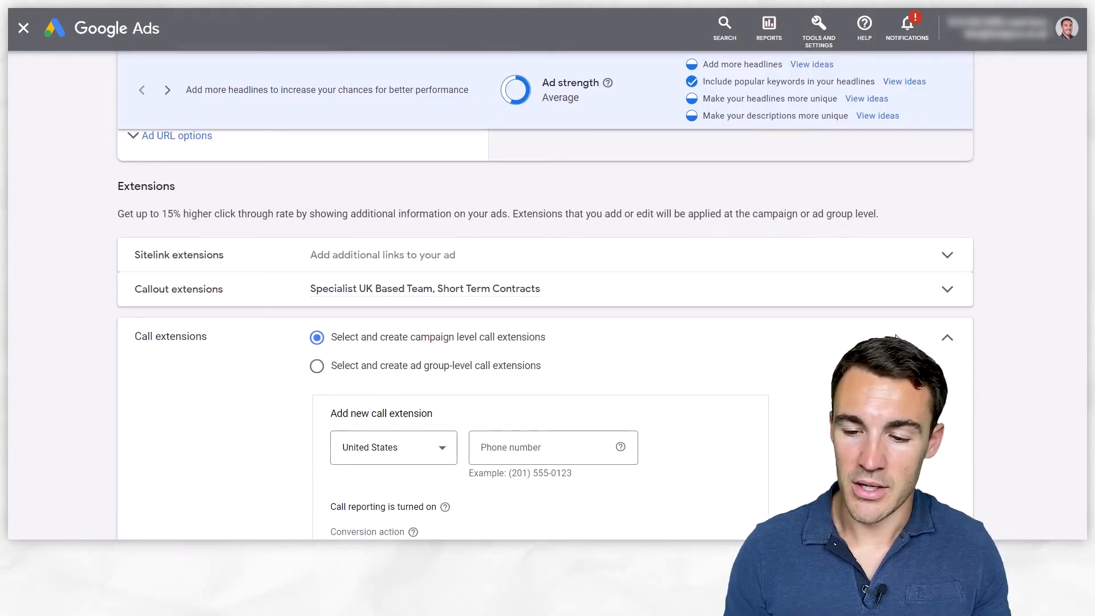
left_click(947, 340)
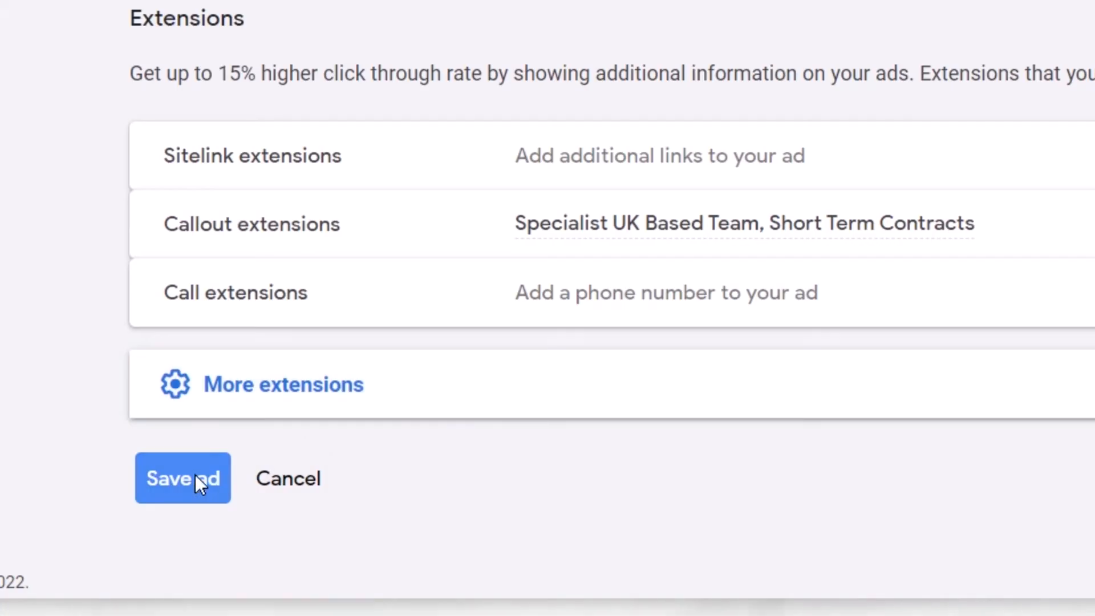
left_click(149, 481)
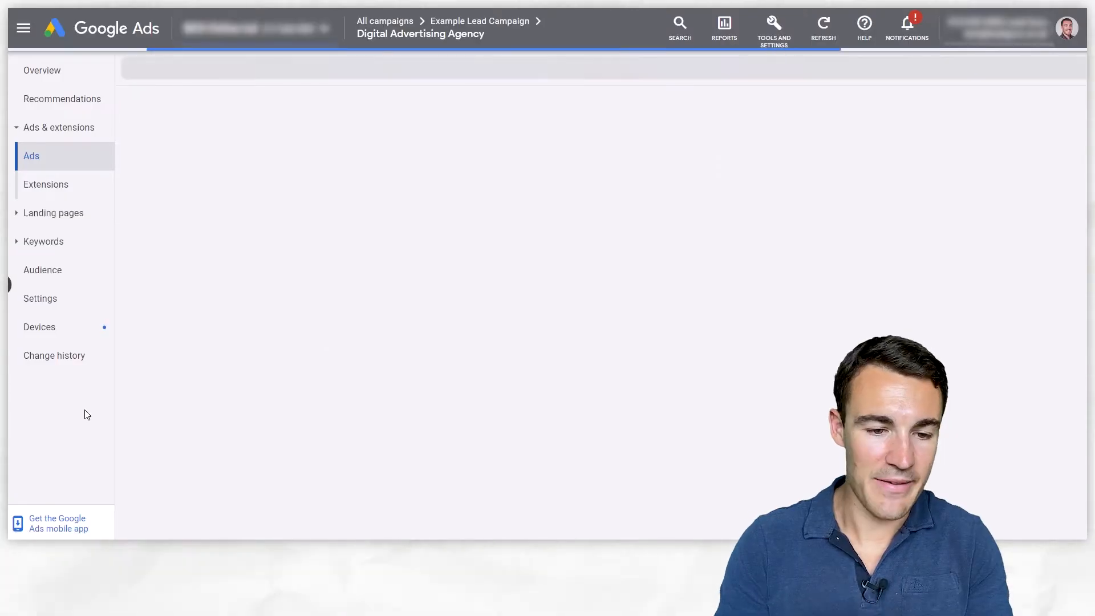
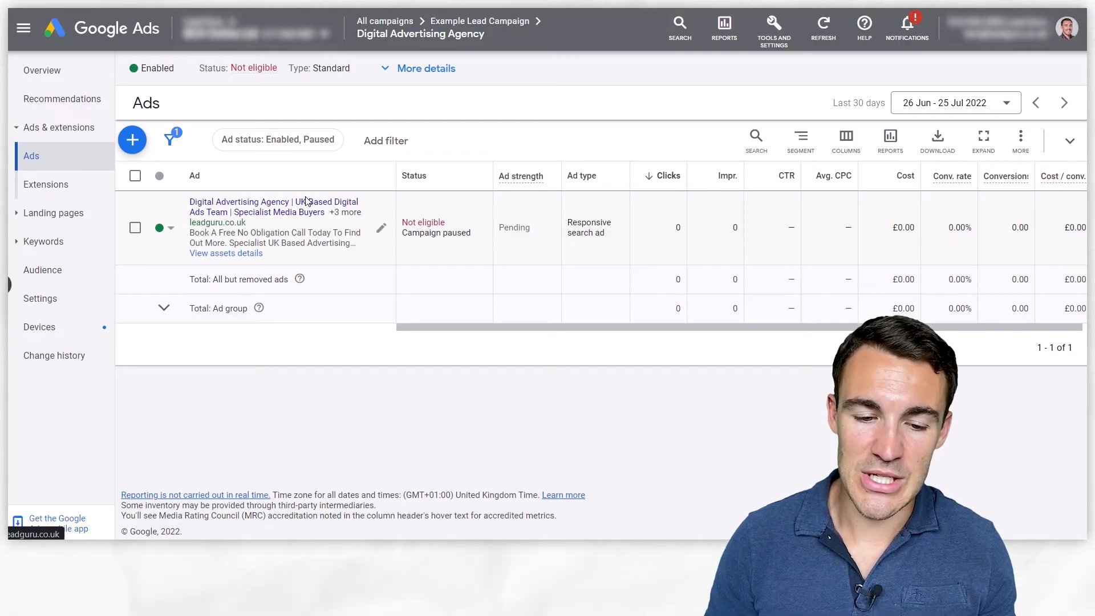
Step: Copy the responsive search ad and paste it into the same Digital Advertising Agency ad group, allowing a duplicate of the existing ad
left_click(135, 227)
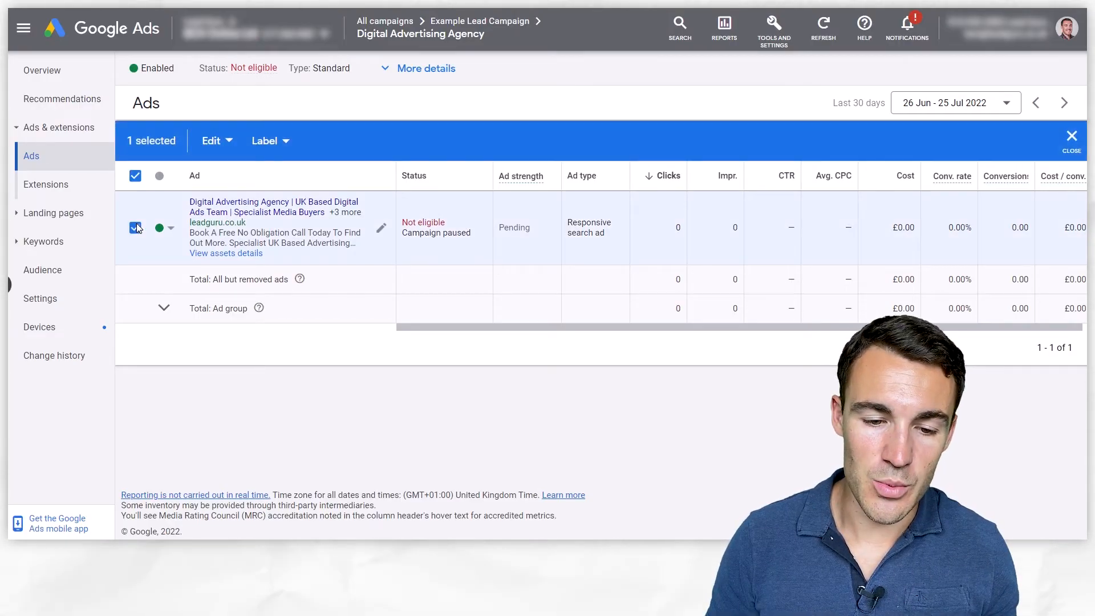
left_click(228, 140)
left_click(199, 175)
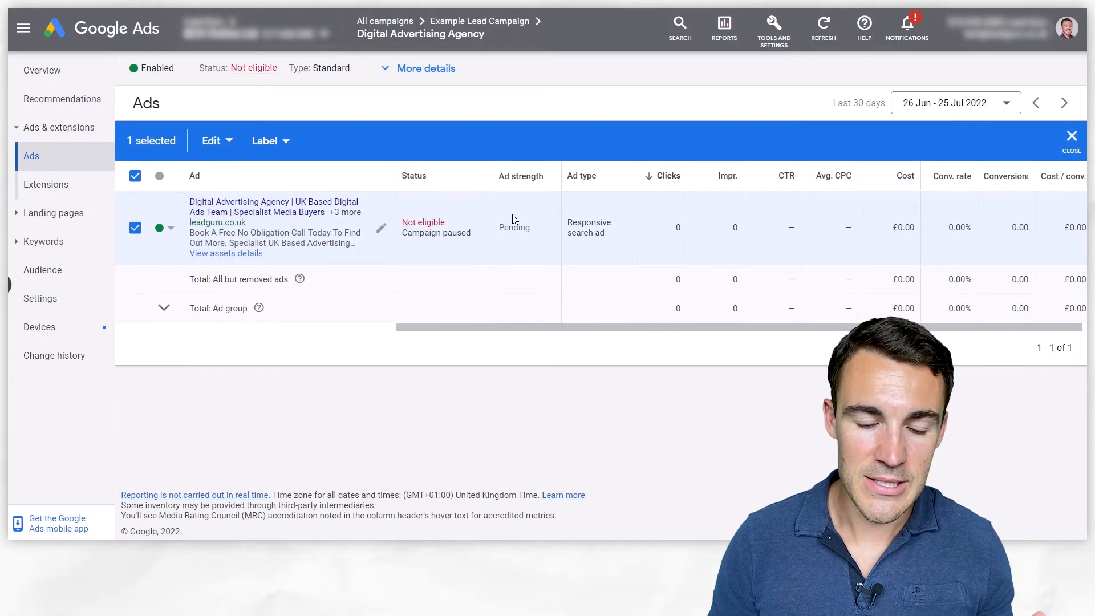
left_click(224, 140)
left_click(232, 240)
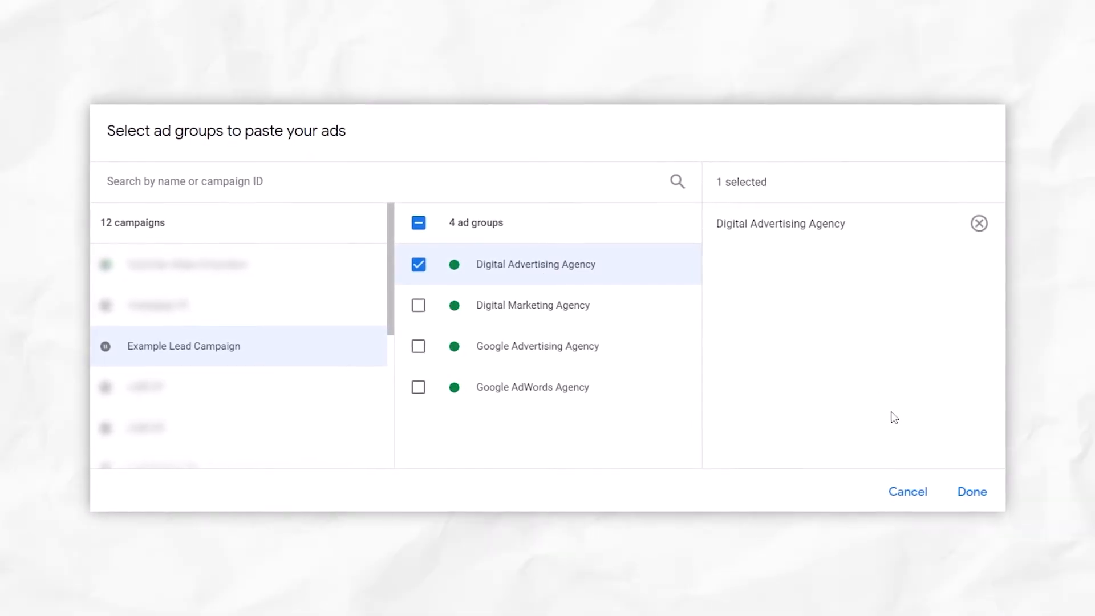
left_click(982, 501)
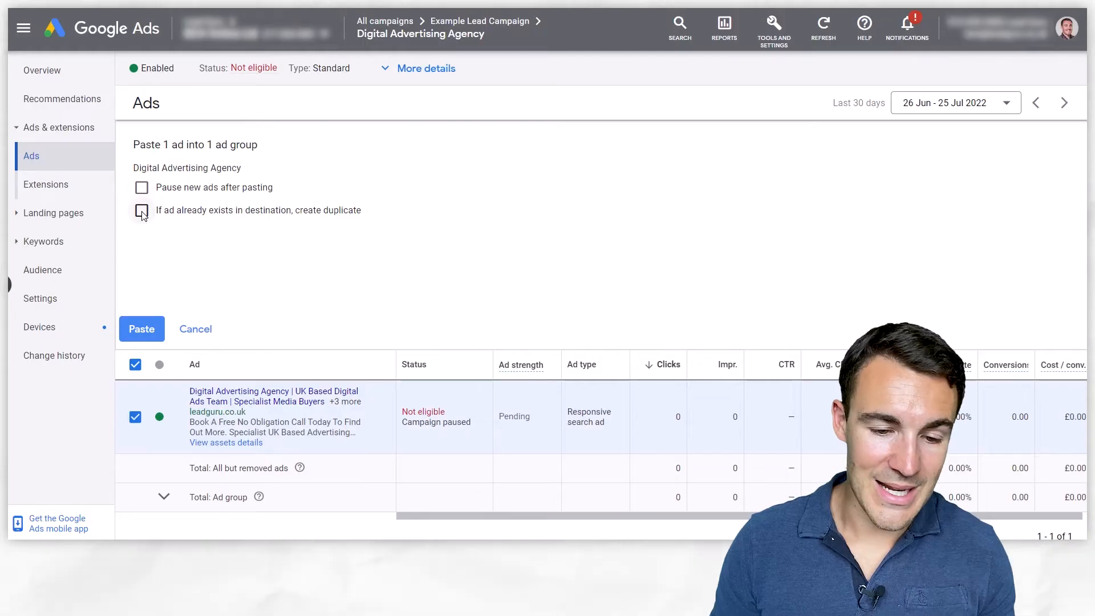
left_click(141, 210)
left_click(143, 329)
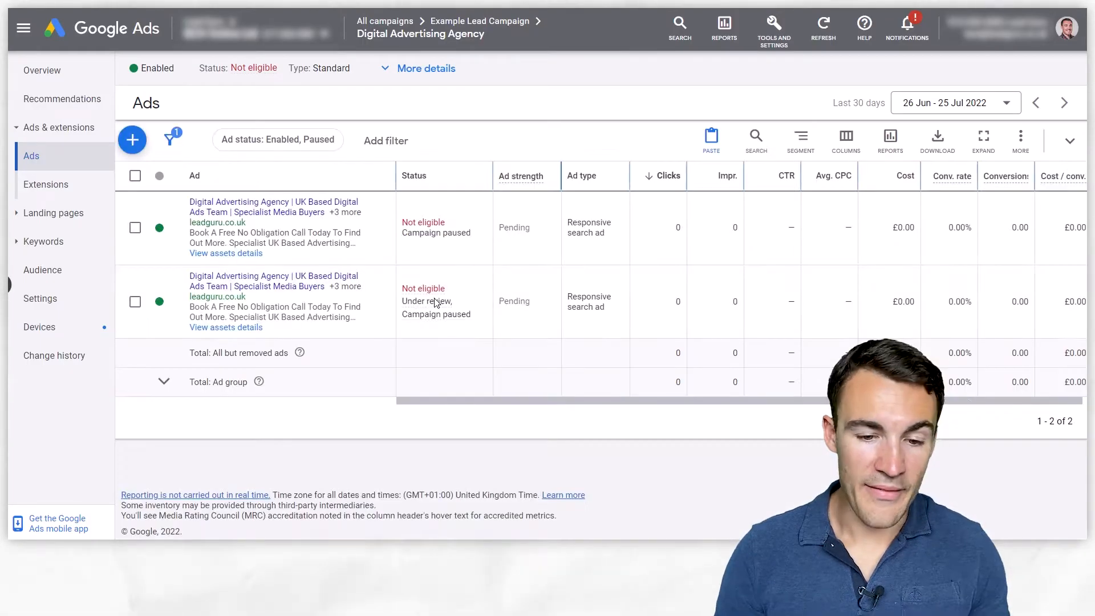
Step: Edit the duplicated ad and change its first headline to Digital Ads Agency
left_click(383, 306)
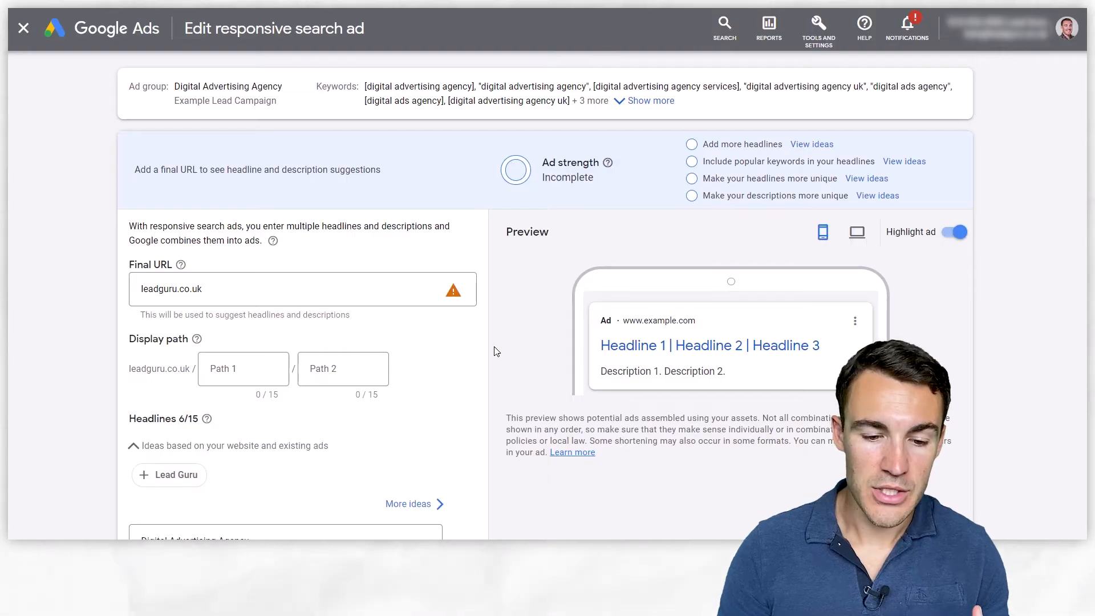
scroll(342, 342, "down", 2)
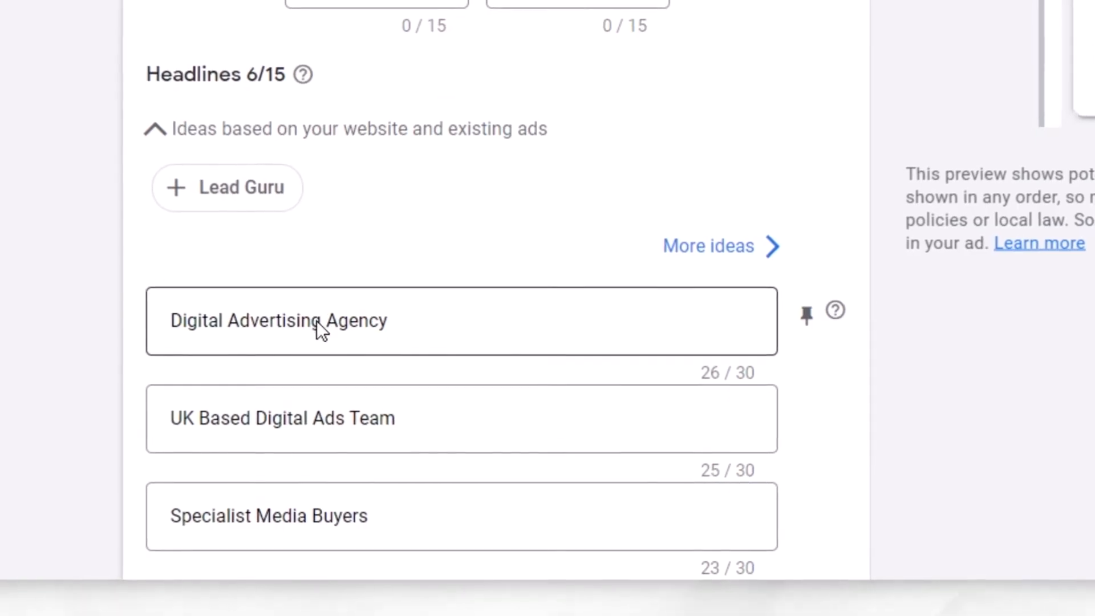
left_click_drag(318, 322, 249, 323)
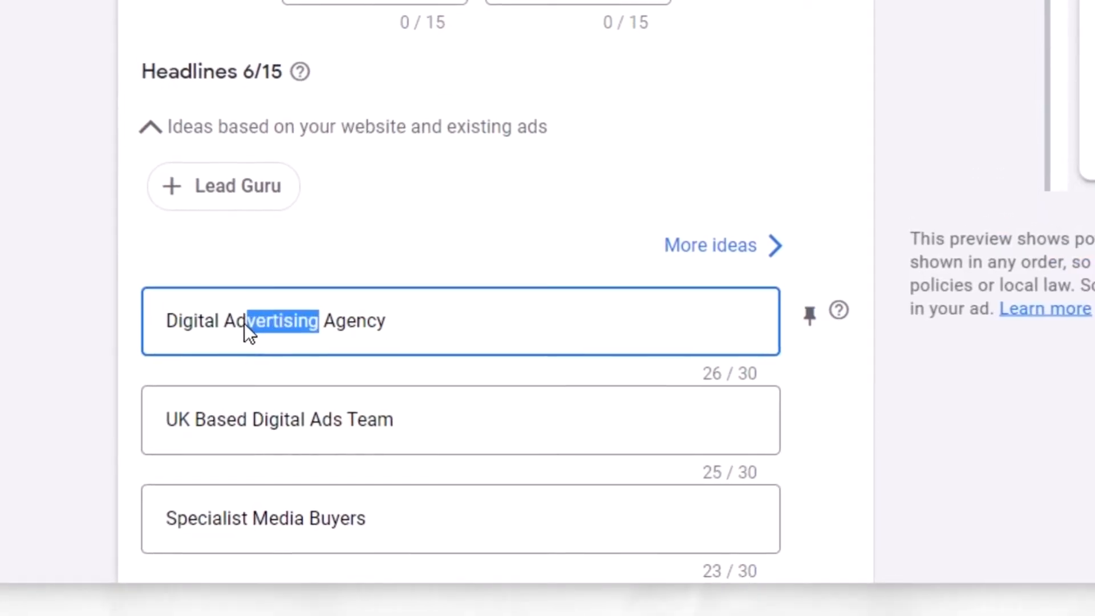
type("s")
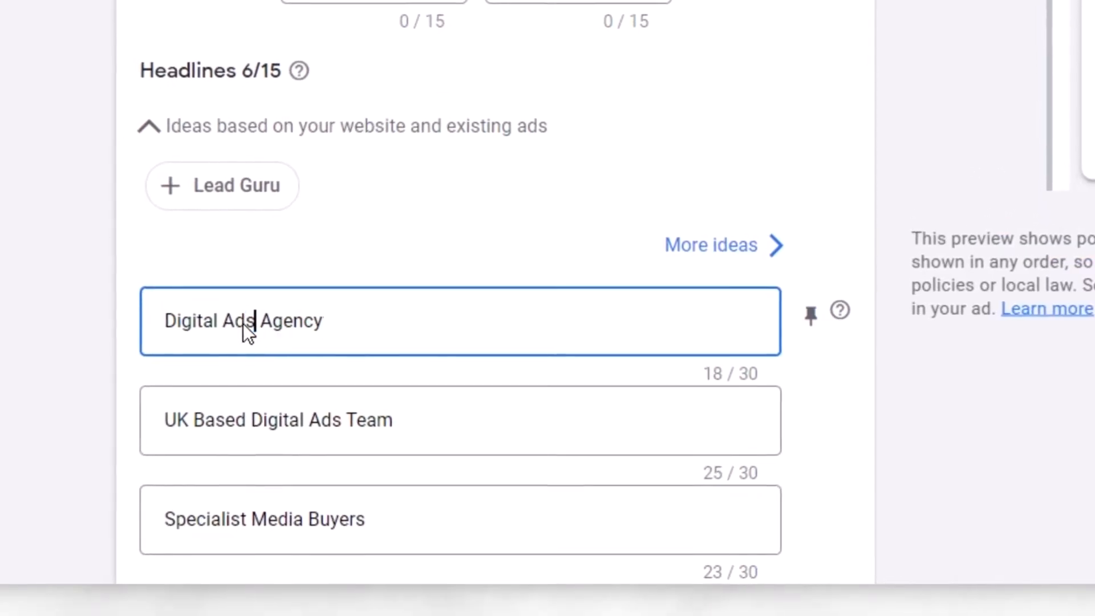
scroll(334, 325, "down", 3)
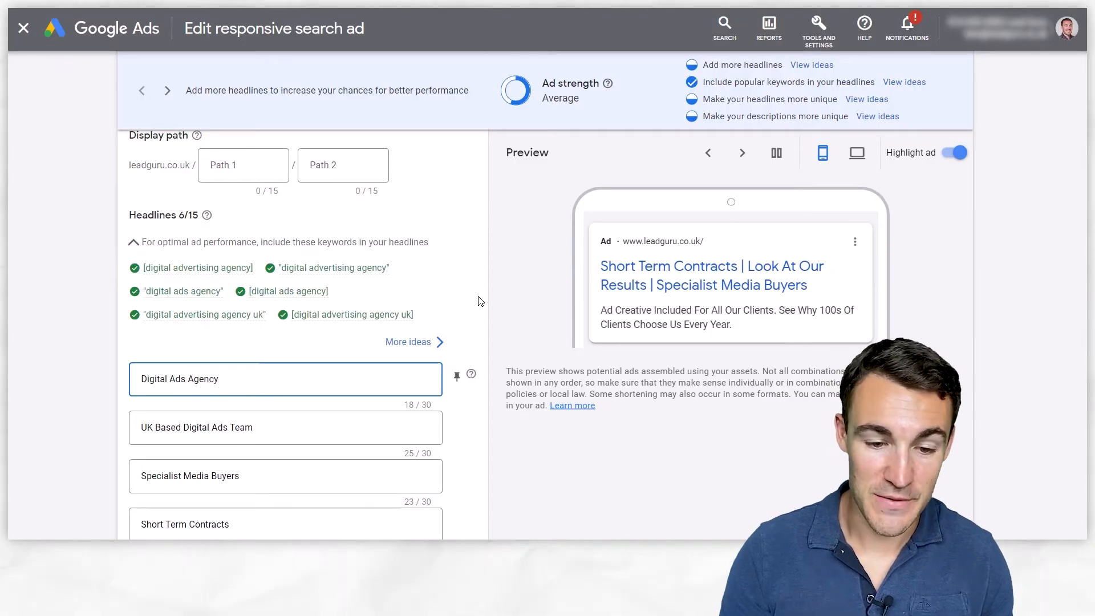
Step: Change the duplicated ad's second headline to UK Based Digital Advertisers, keeping it within the 30-character limit
scroll(479, 300, "down", 2)
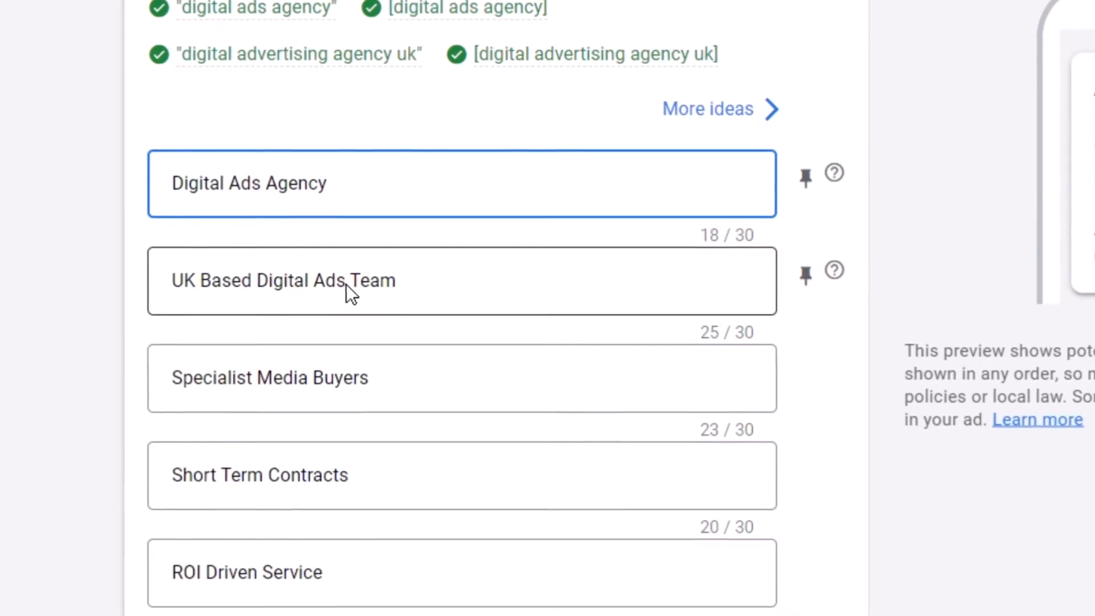
left_click(223, 337)
key("BackSpace")
type("vertising")
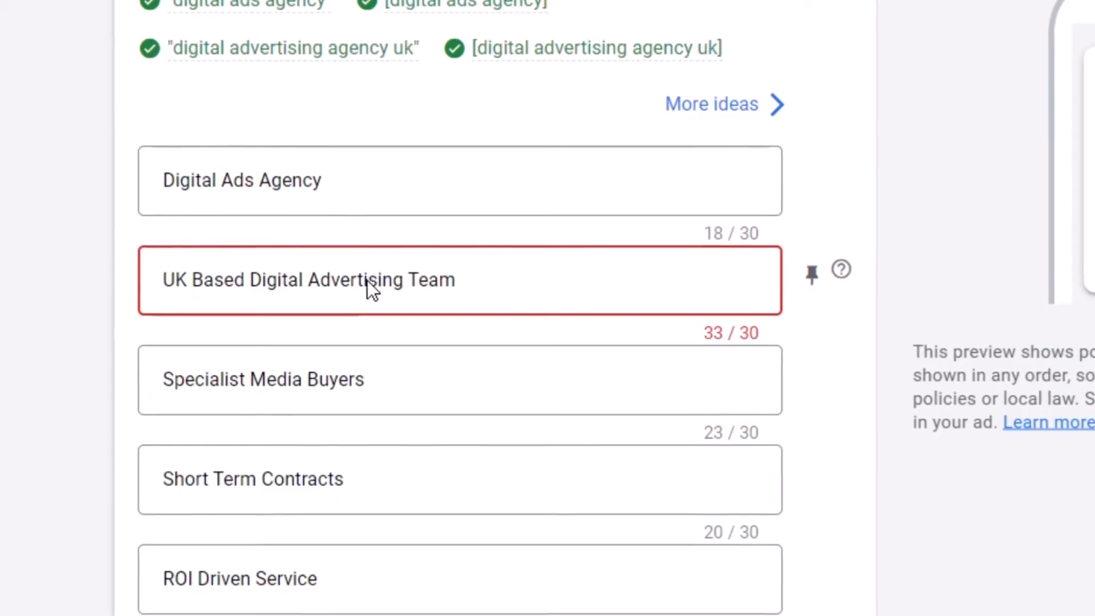
key("BackSpace")
key("BackSpace")
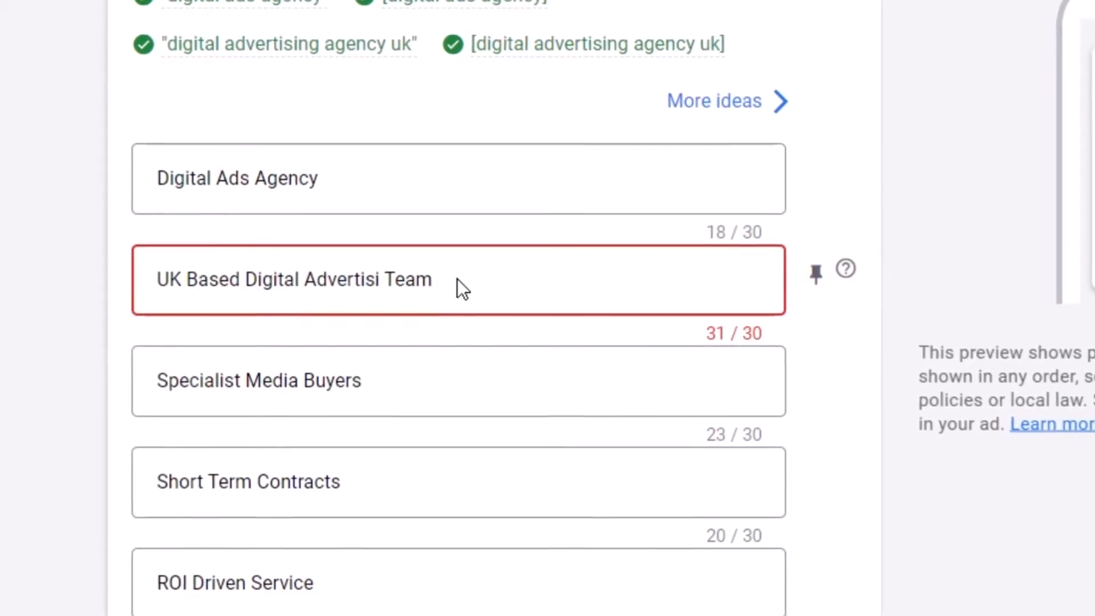
key("BackSpace")
type("ers")
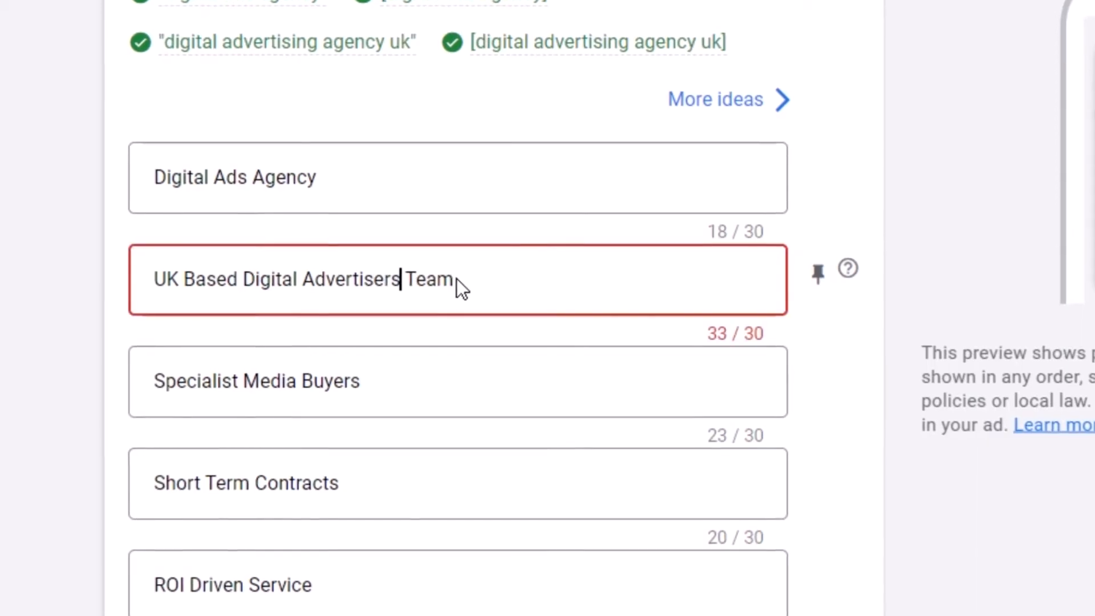
left_click_drag(450, 279, 405, 279)
key("BackSpace")
key("BackSpace")
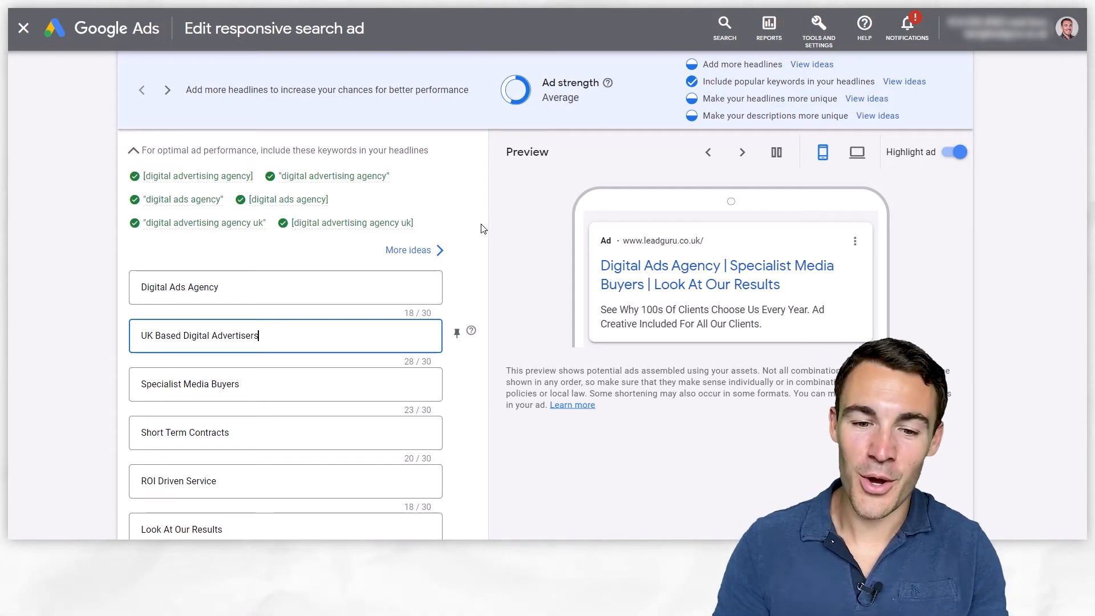
Step: Look over the duplicated ad's final URL and descriptions, and save the ad variation
scroll(481, 227, "up", 4)
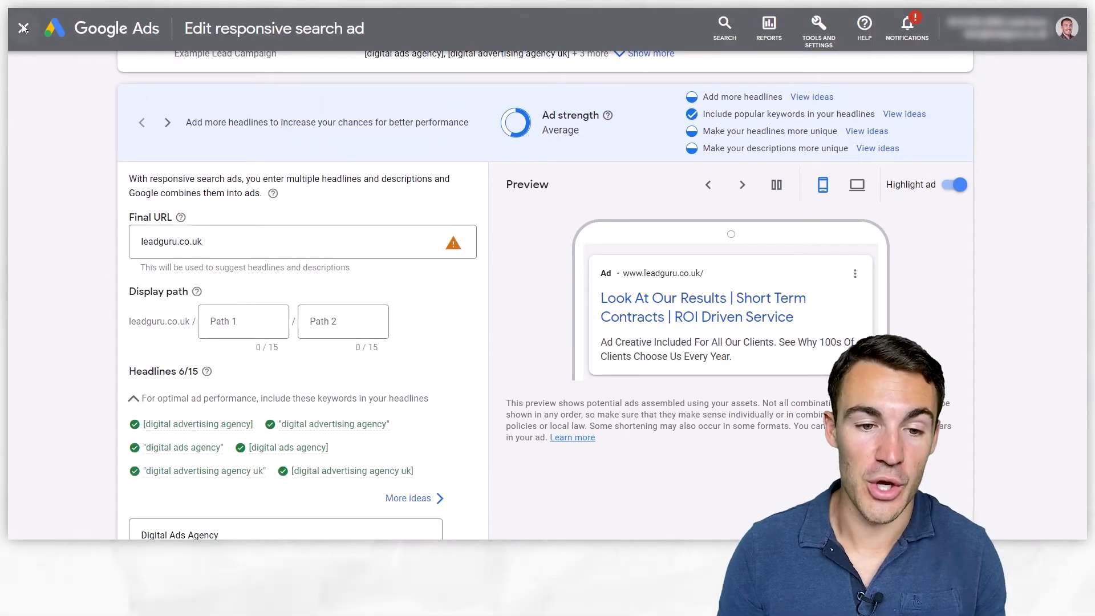
scroll(391, 295, "up", 1)
scroll(391, 296, "down", 10)
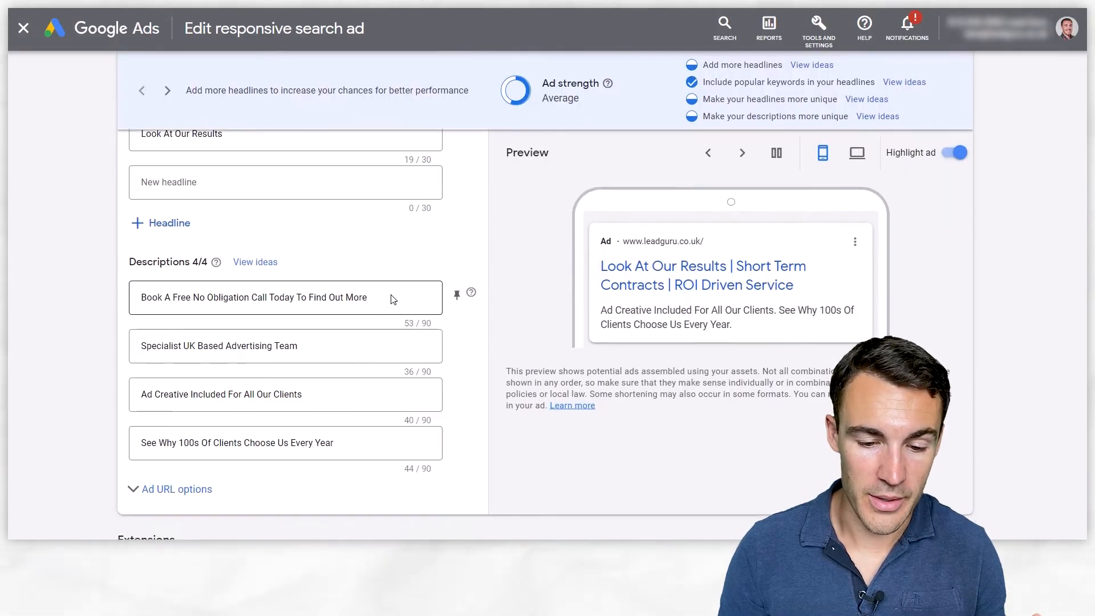
left_click(158, 480)
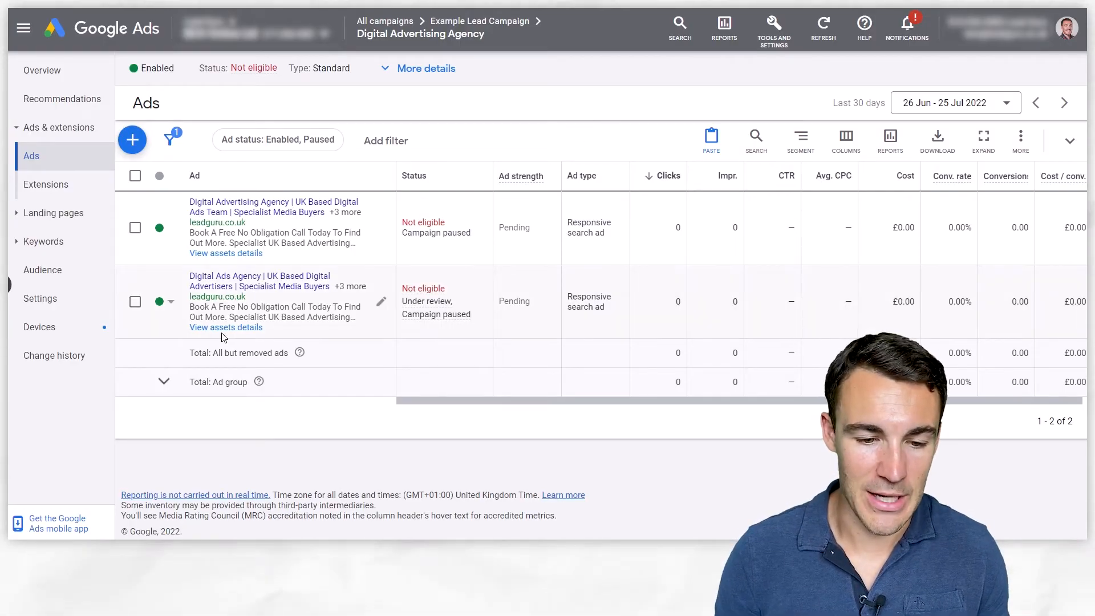
Step: Remove the Digital Ads Agency variation from the Digital Advertising Agency ad group
left_click(135, 303)
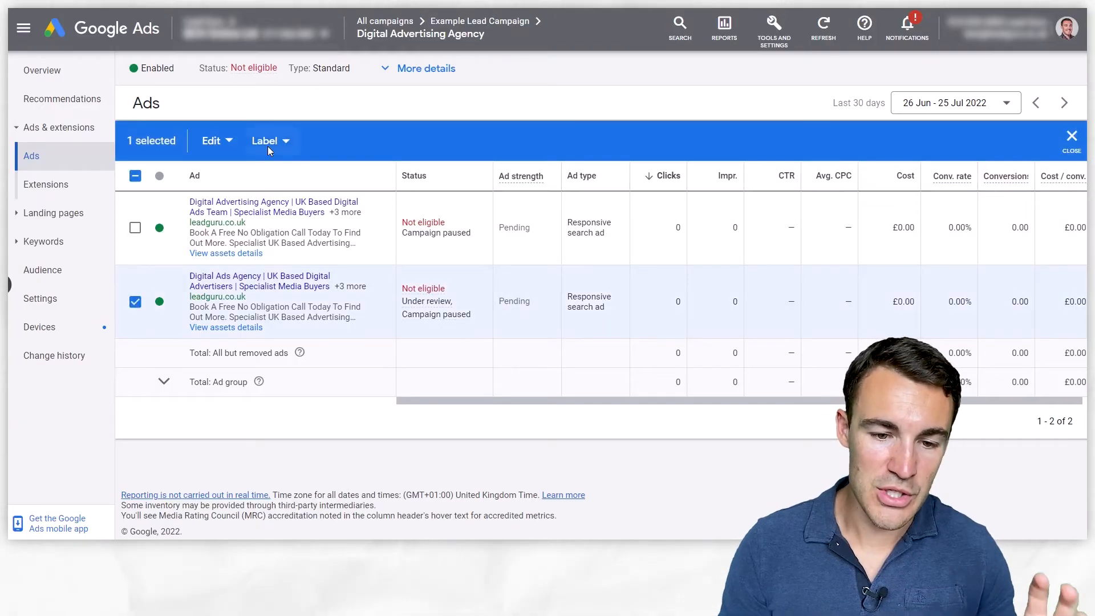
left_click(226, 141)
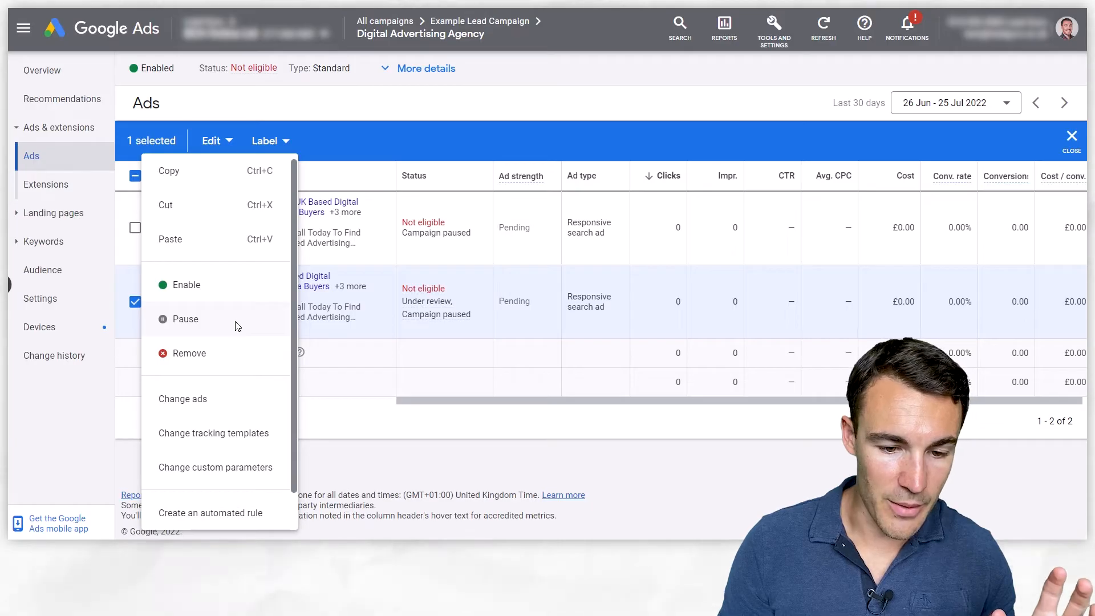
left_click(229, 349)
left_click(687, 313)
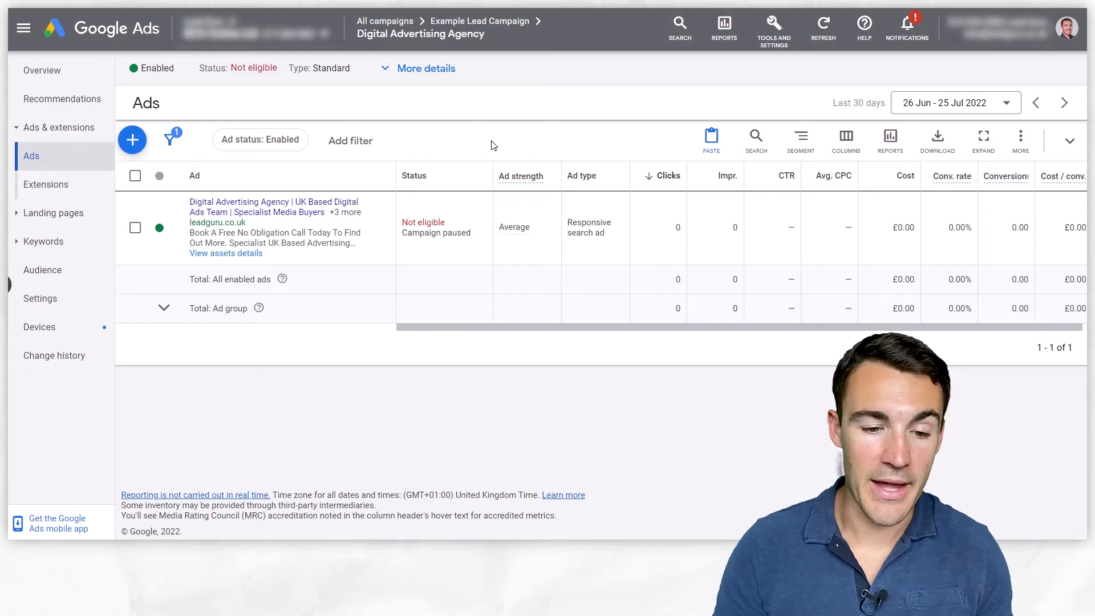
Step: Copy the remaining ad into only the Google Advertising Agency ad group of Example Lead Campaign, with duplicate creation allowed
left_click(135, 228)
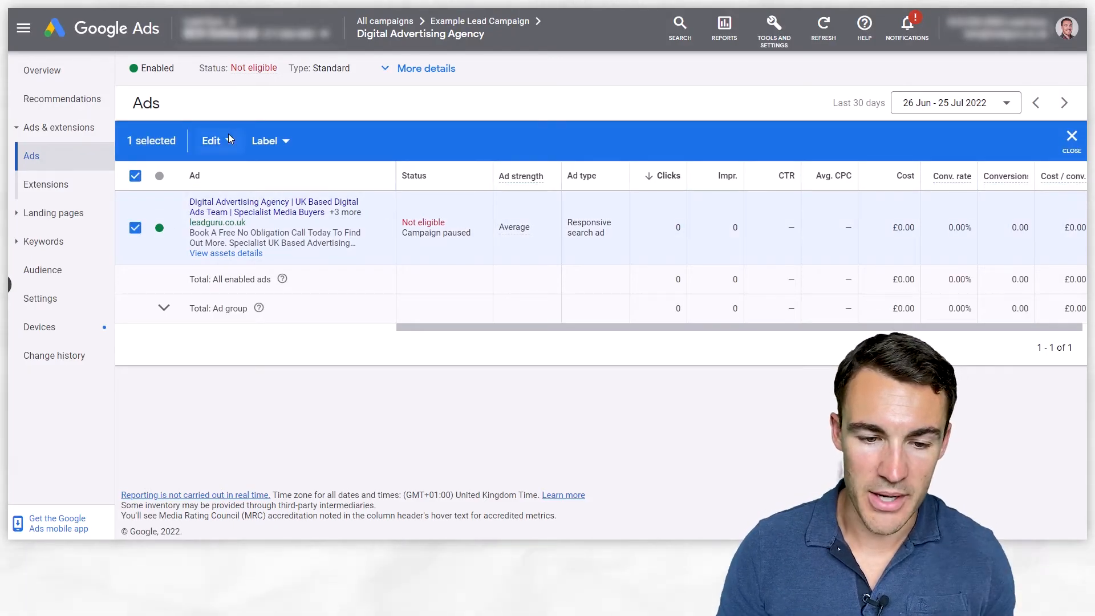
left_click(214, 140)
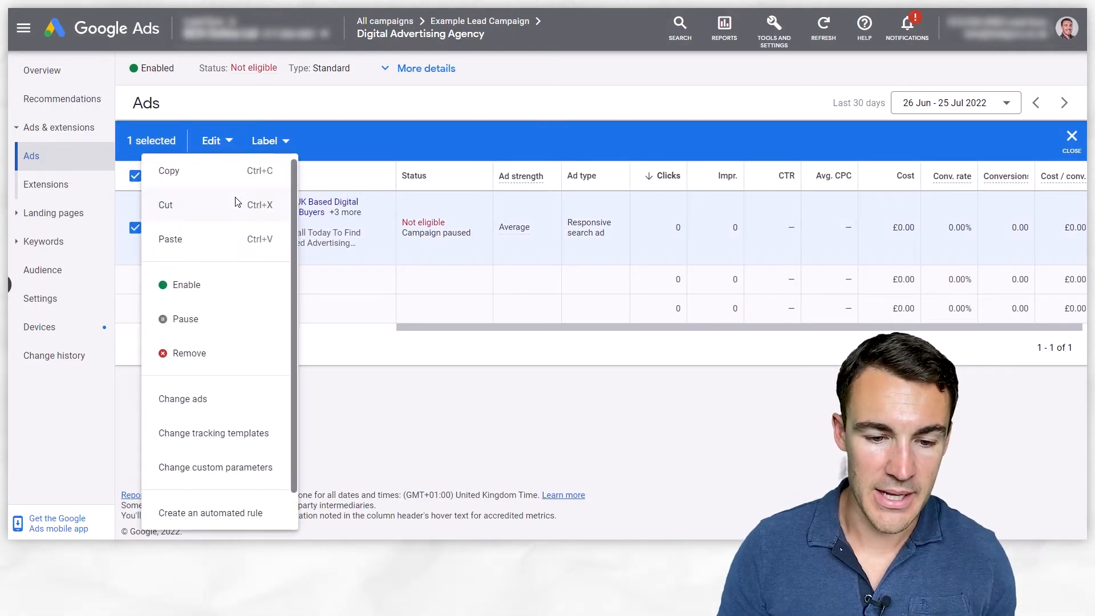
left_click(189, 179)
left_click(224, 139)
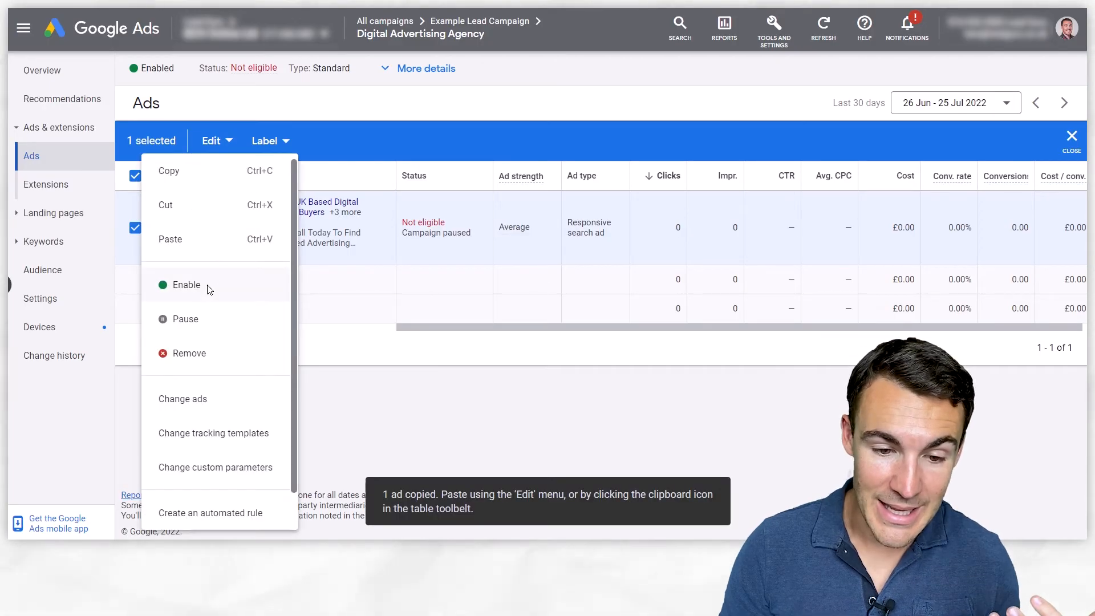
left_click(207, 246)
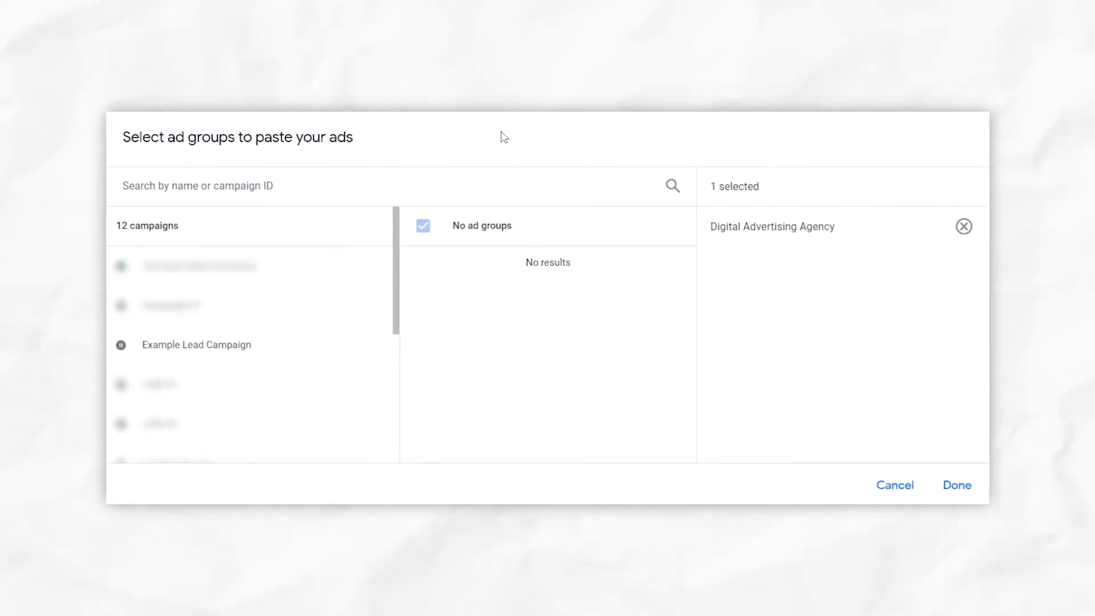
left_click(224, 344)
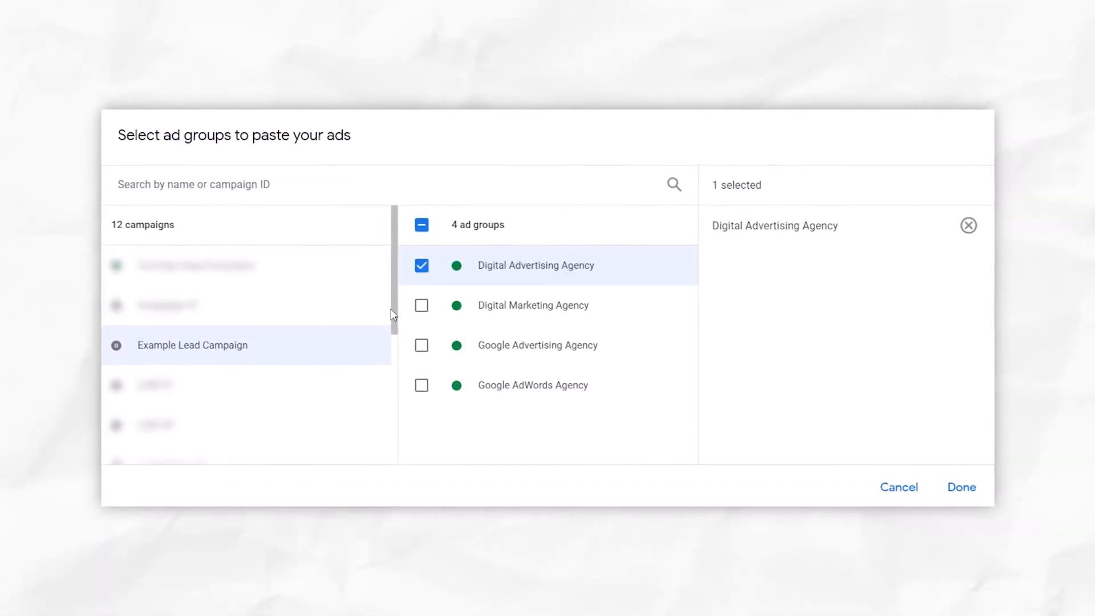
left_click(513, 348)
left_click(420, 265)
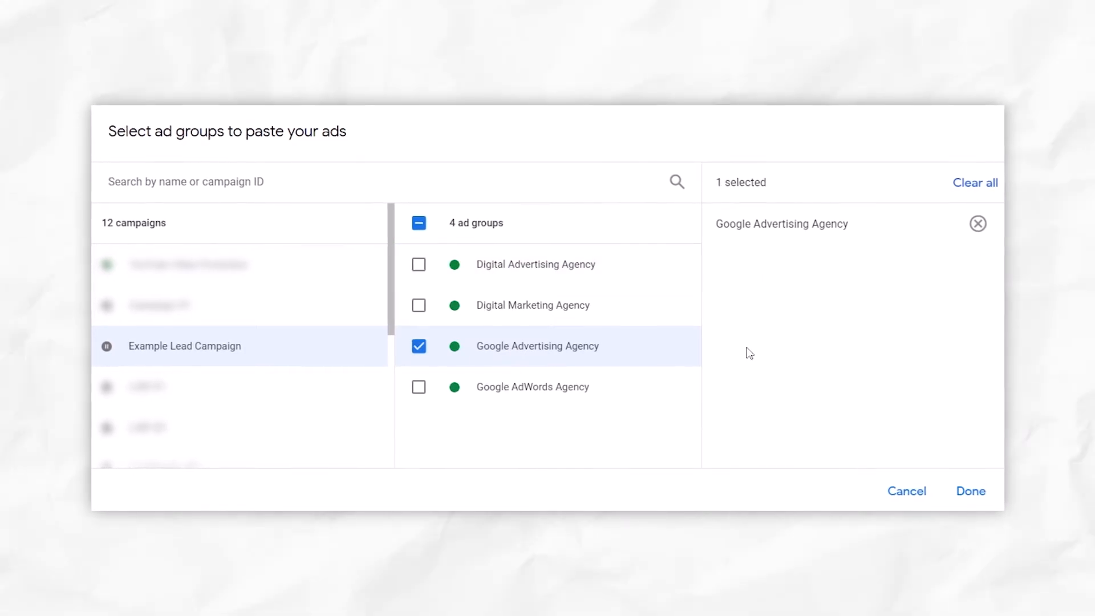
left_click(974, 494)
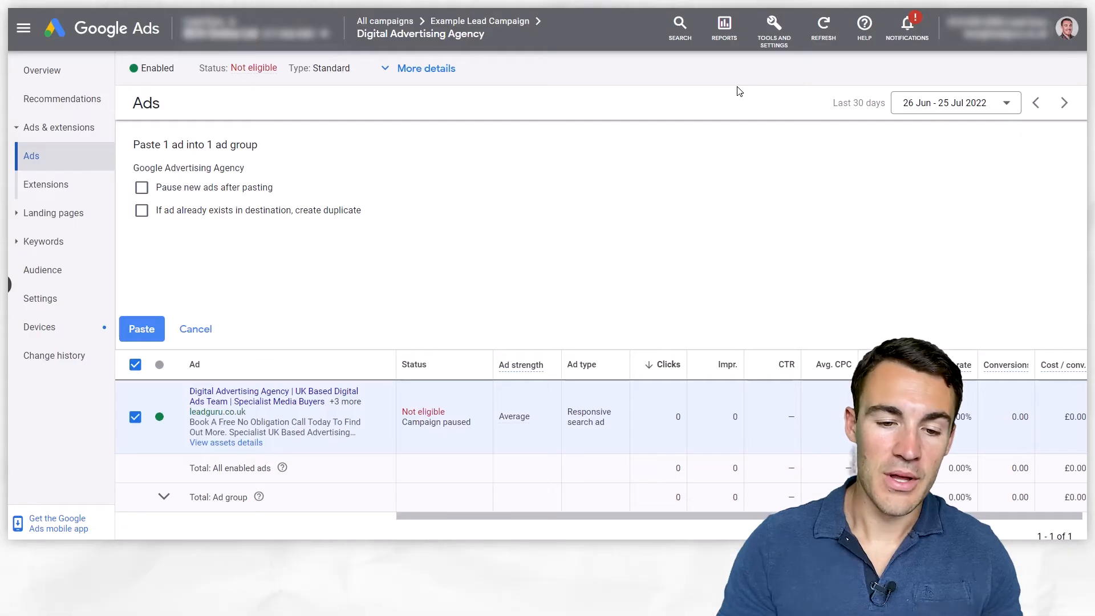
left_click(147, 210)
left_click(149, 329)
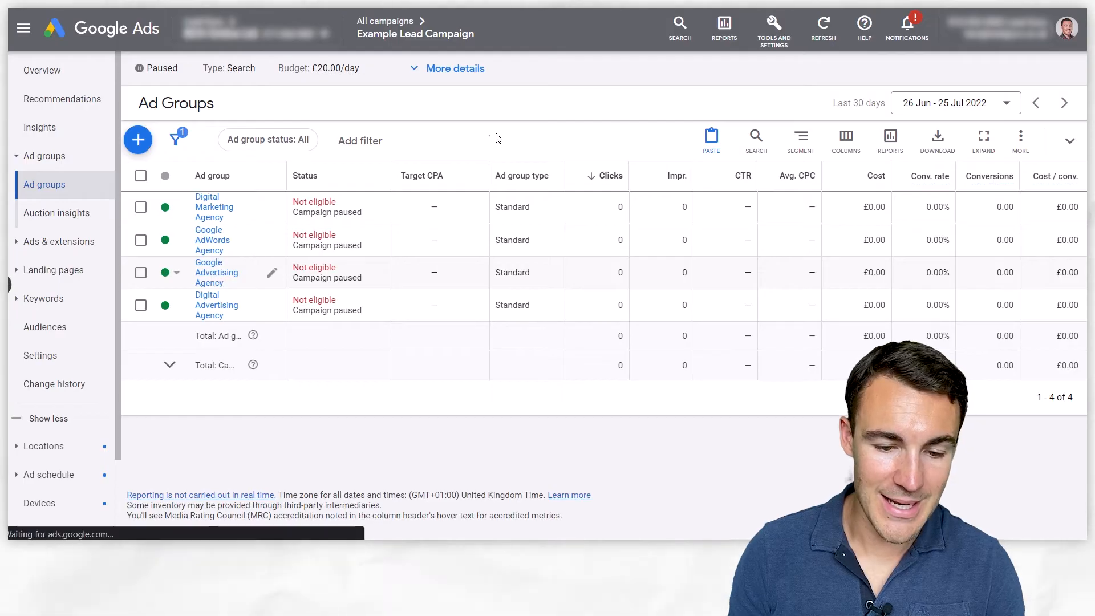
Step: Show the ads of the Google Advertising Agency ad group and pause the Free Facebook Ad Template ad
left_click(220, 278)
left_click(17, 129)
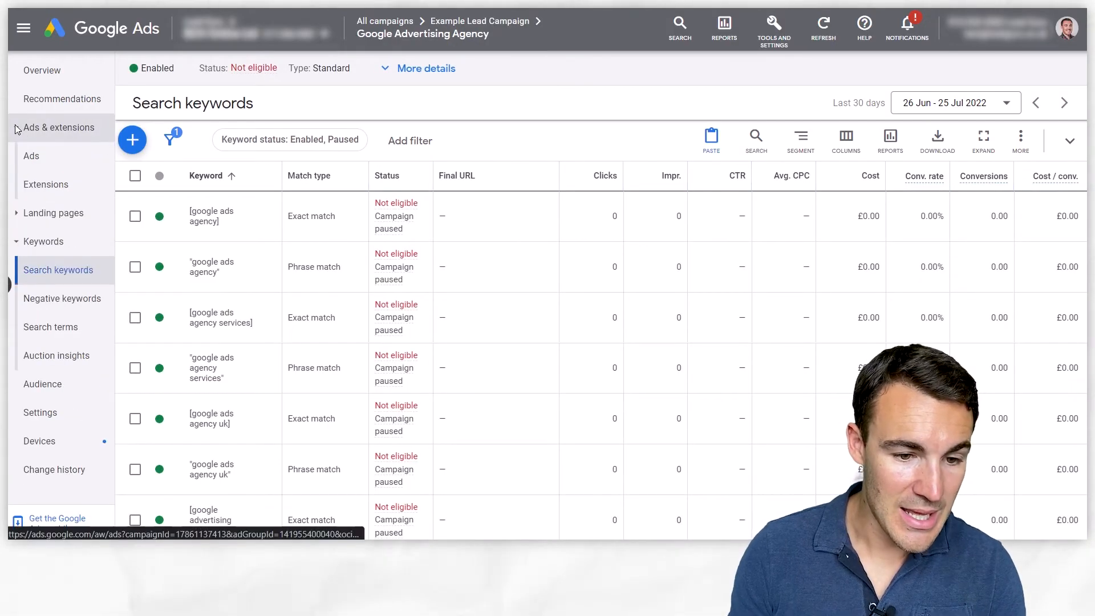
left_click(29, 151)
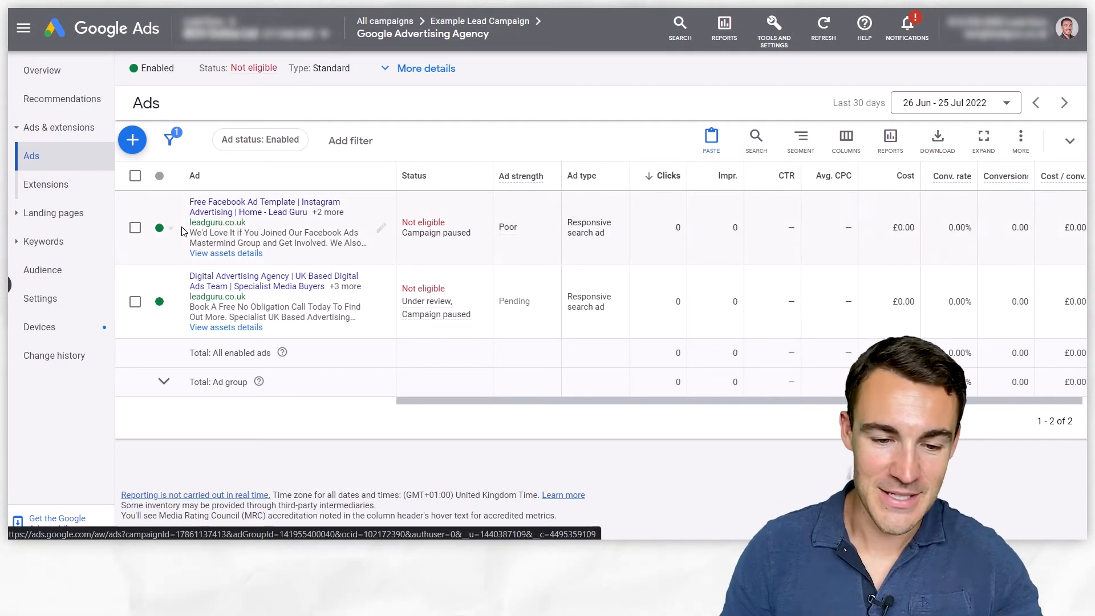
left_click(136, 228)
left_click(135, 228)
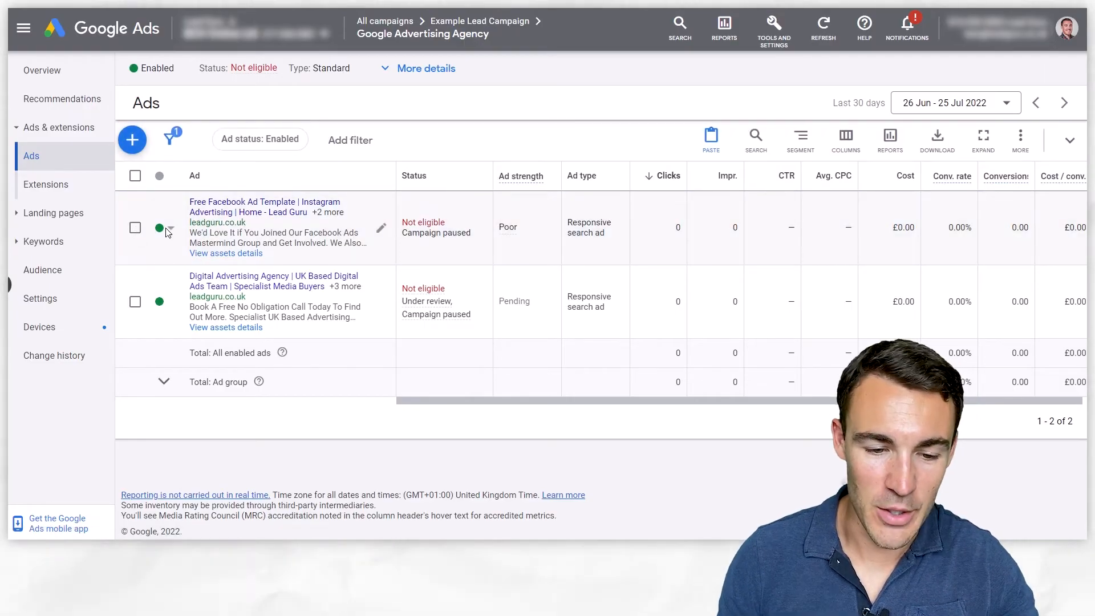
left_click(167, 228)
left_click(185, 257)
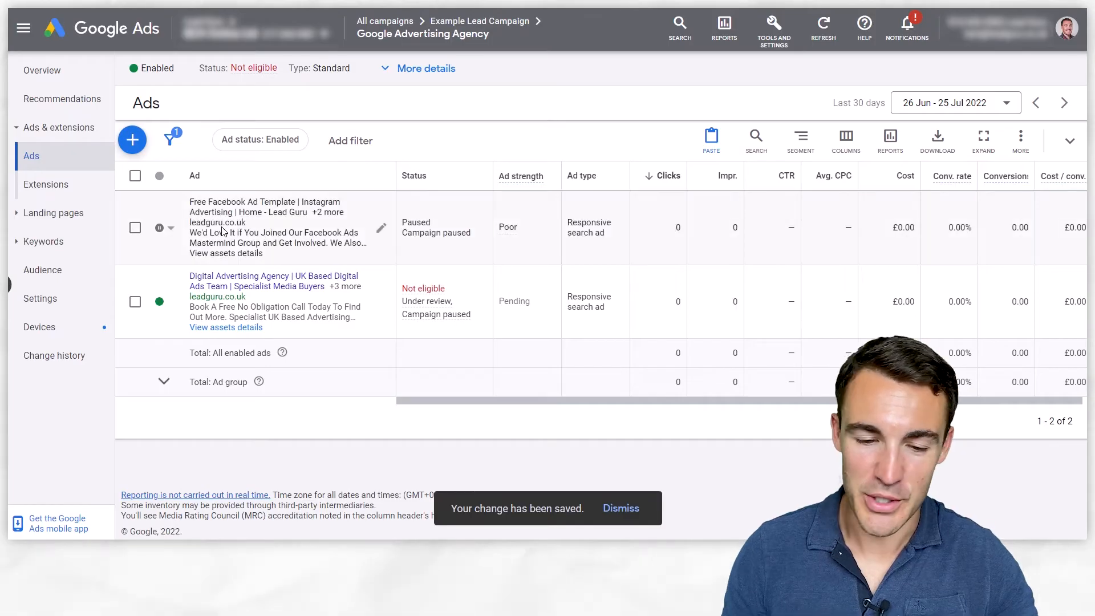
Step: Edit the enabled Digital Advertising Agency ad and change its first headline to "Google Advertising Agency"
left_click(382, 303)
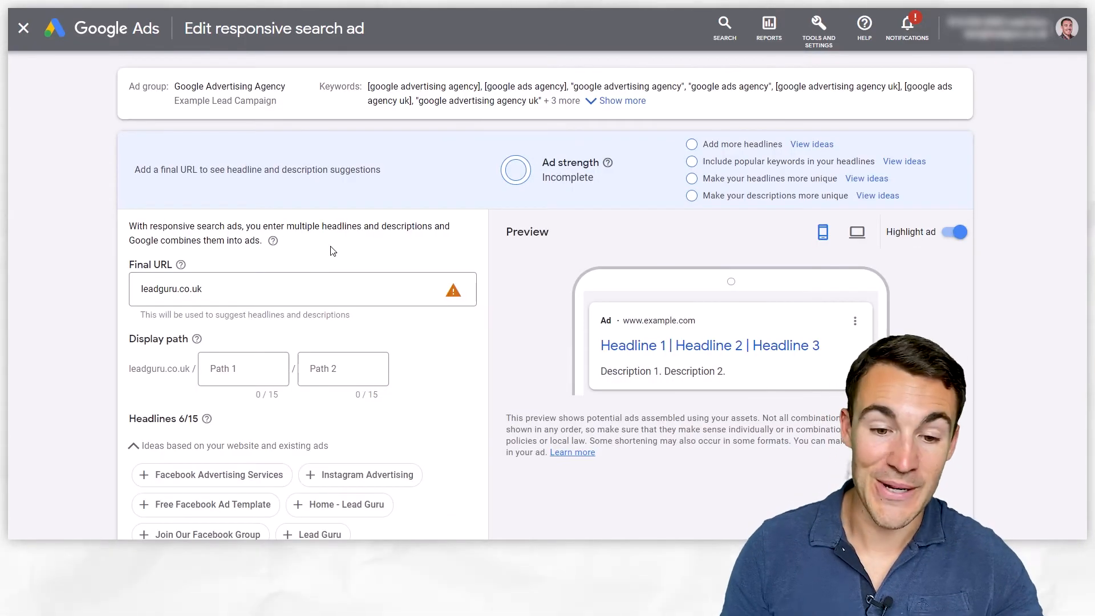
scroll(407, 239, "down", 6)
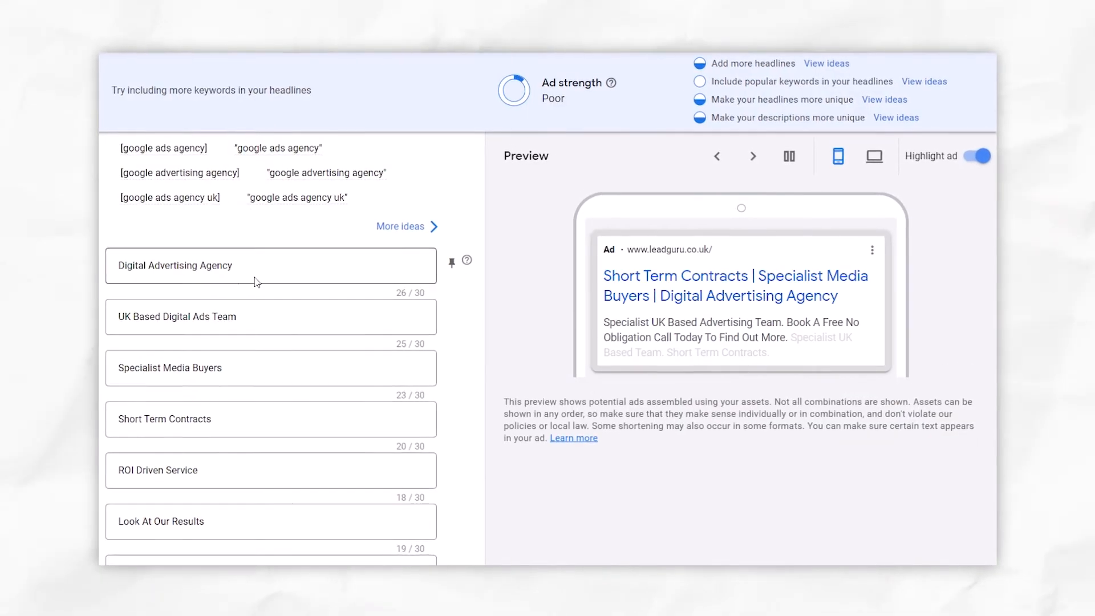
scroll(151, 319, "up", 1)
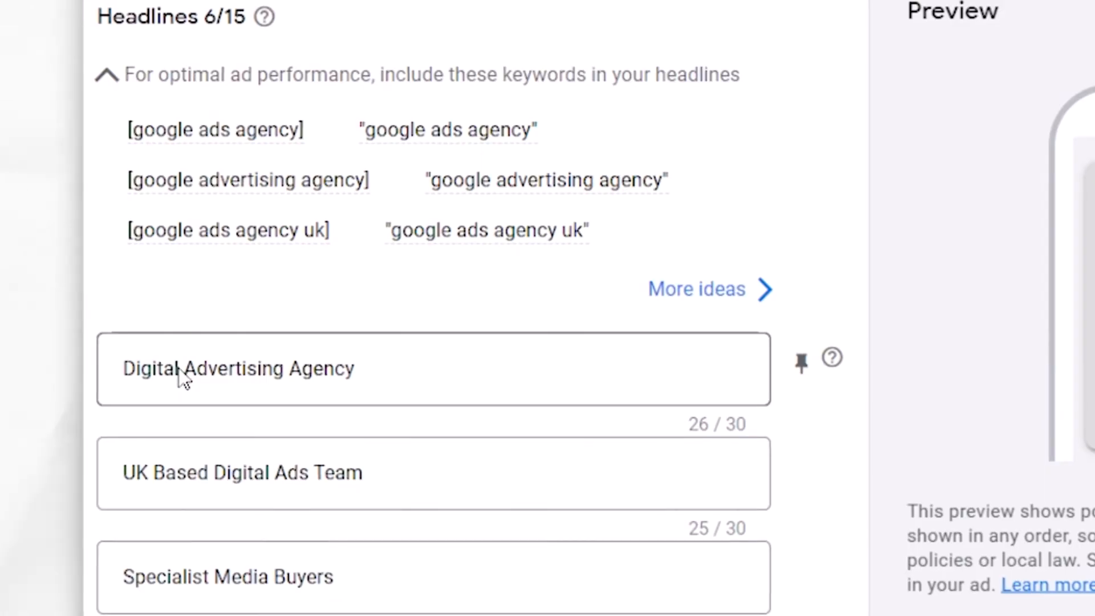
left_click_drag(141, 336, 94, 336)
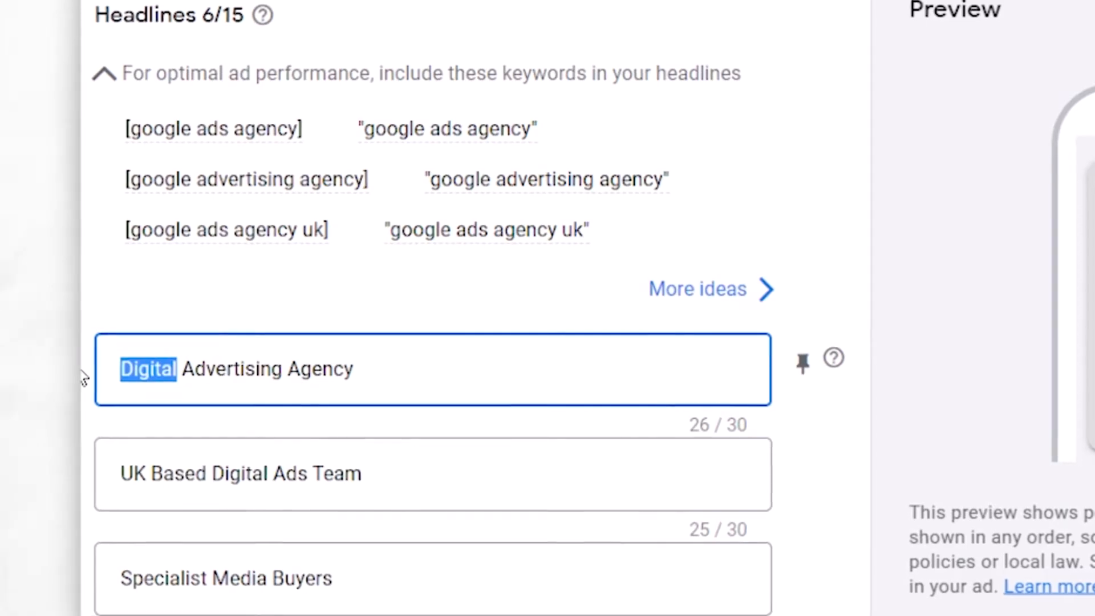
type("Google")
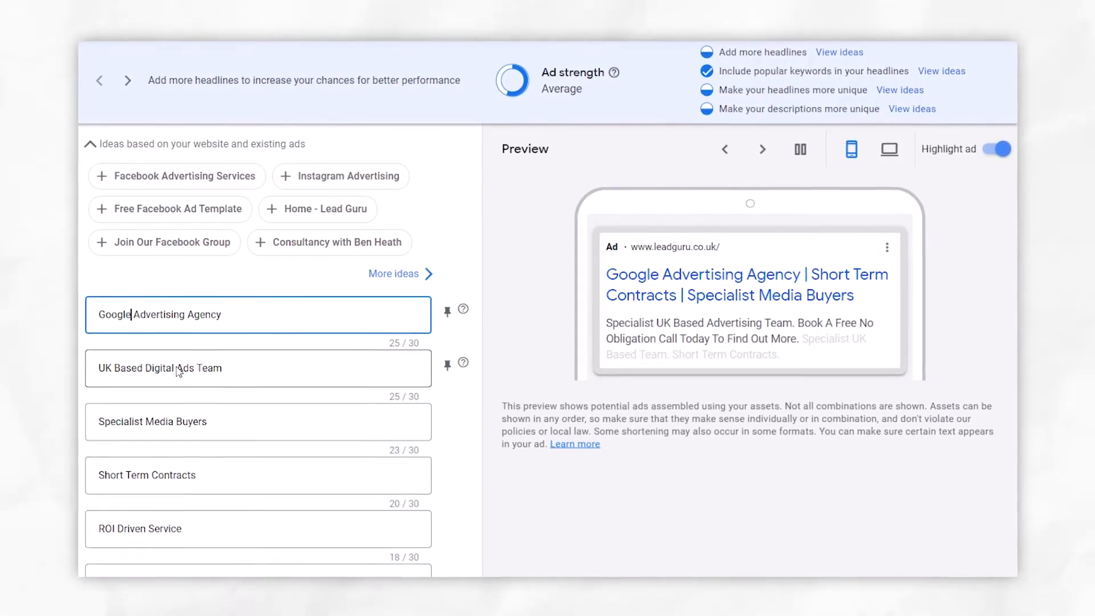
Step: Change the ad's second headline to "UK Based Google Ads Team"
left_click(178, 369)
left_click_drag(174, 369, 143, 369)
type("Googl")
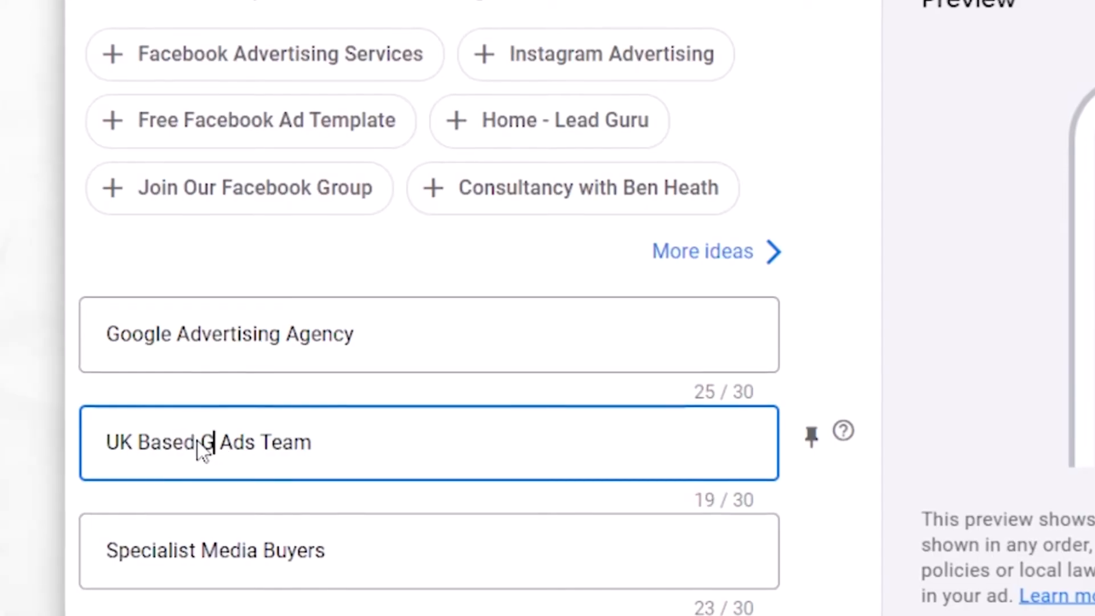
type("e")
Step: Reword the "Specialist Media Buyers" headline as "Specialist Google Ads Buyers"
scroll(484, 444, "down", 5)
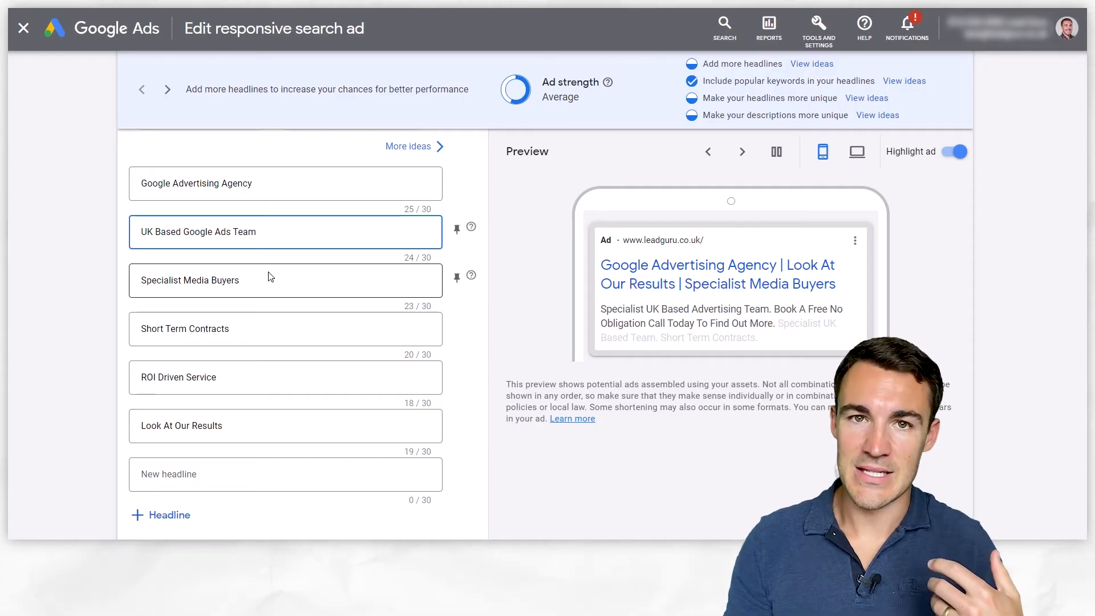
left_click(184, 283)
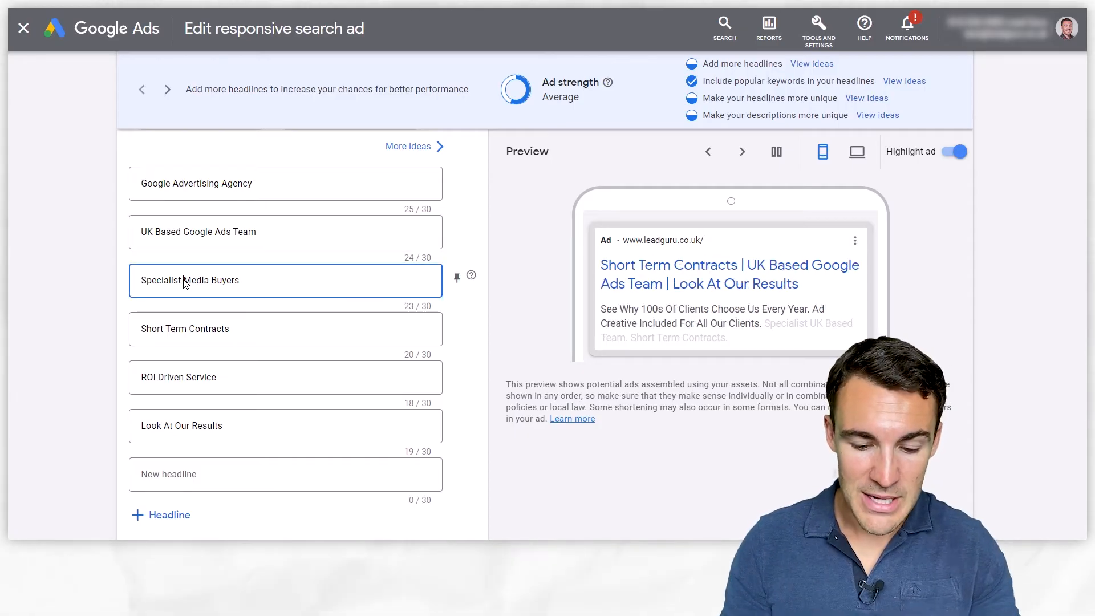
type("U")
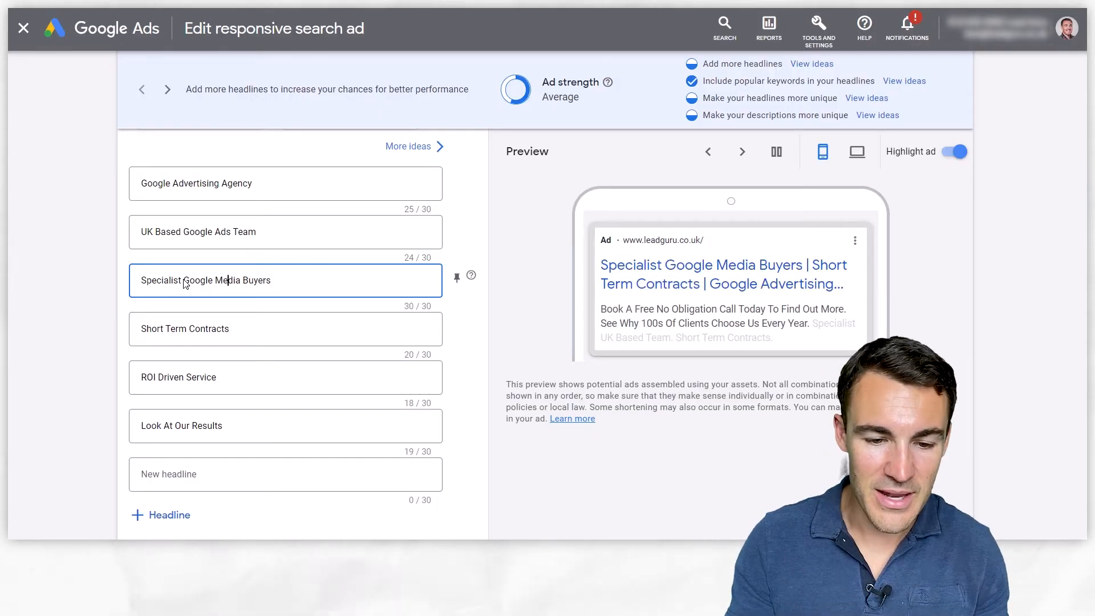
key("BackSpace")
key("BackSpace")
key("BackSpace")
key("BackSpace")
key("BackSpace")
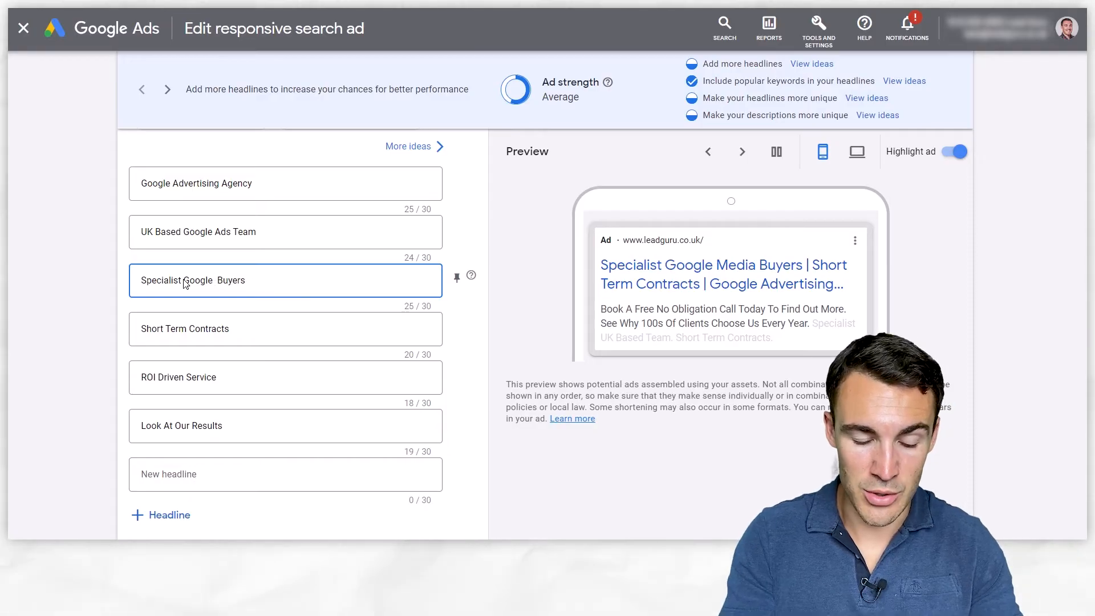
type("Ads")
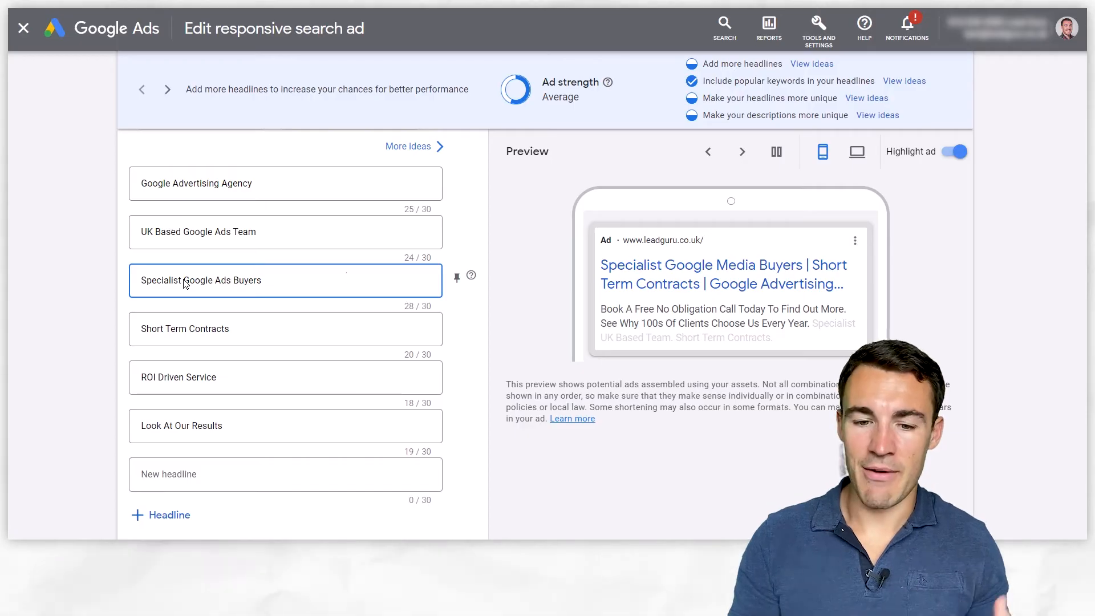
Step: Change the ad's second description to "Specialist UK Based Google Ads Team"
scroll(93, 251, "down", 5)
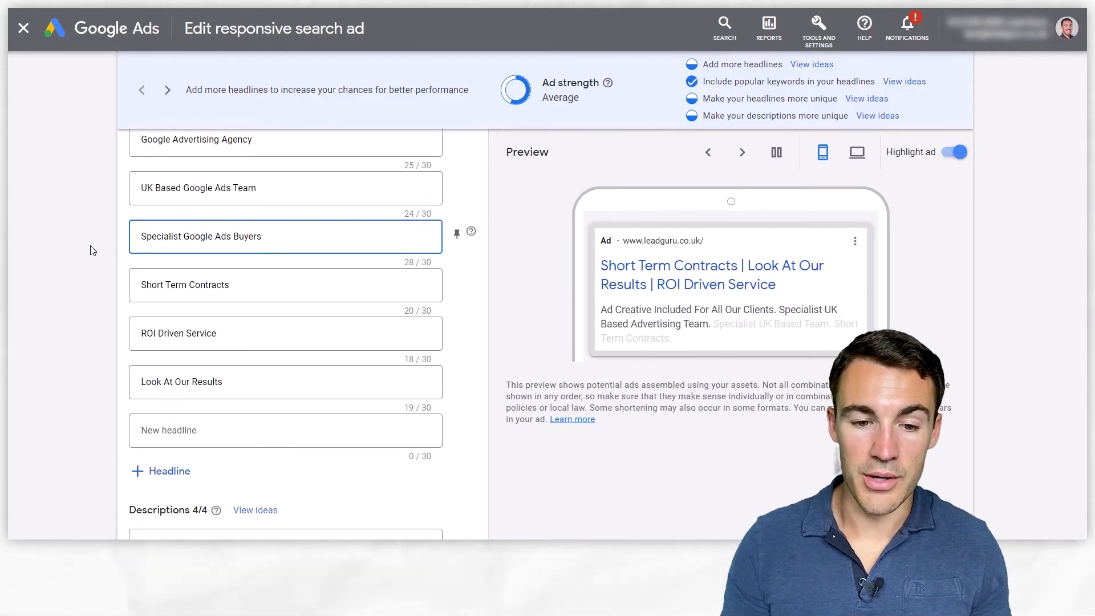
scroll(94, 274, "down", 3)
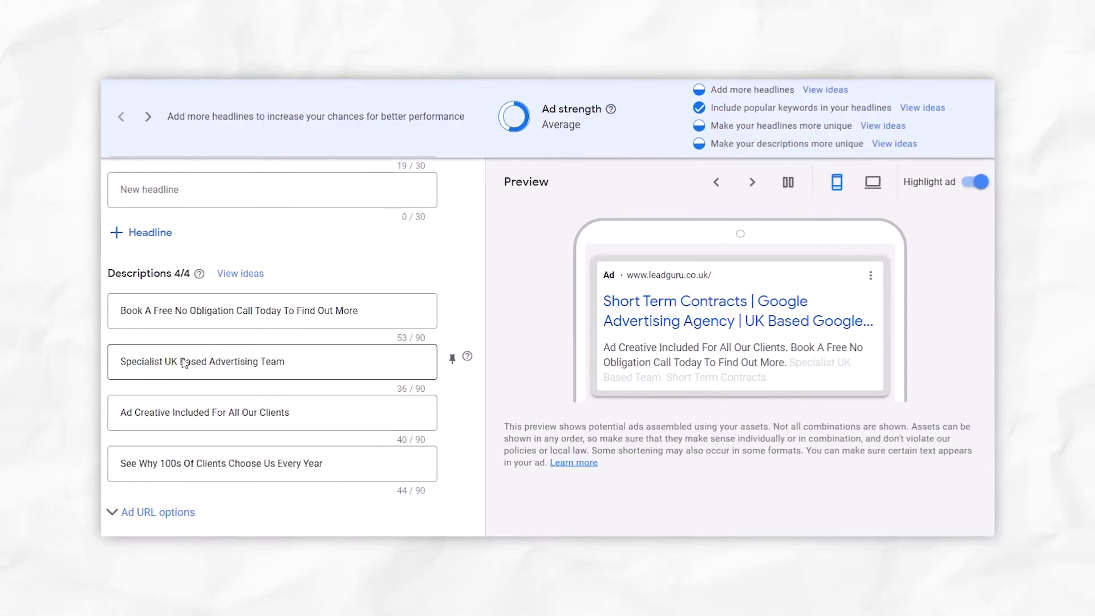
left_click(226, 324)
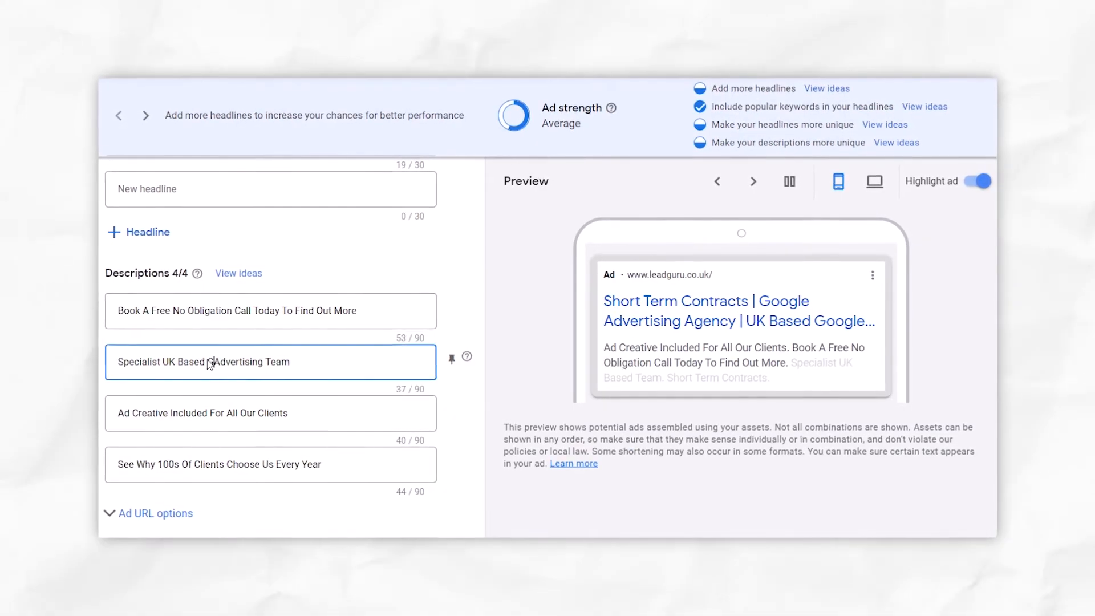
type("Google")
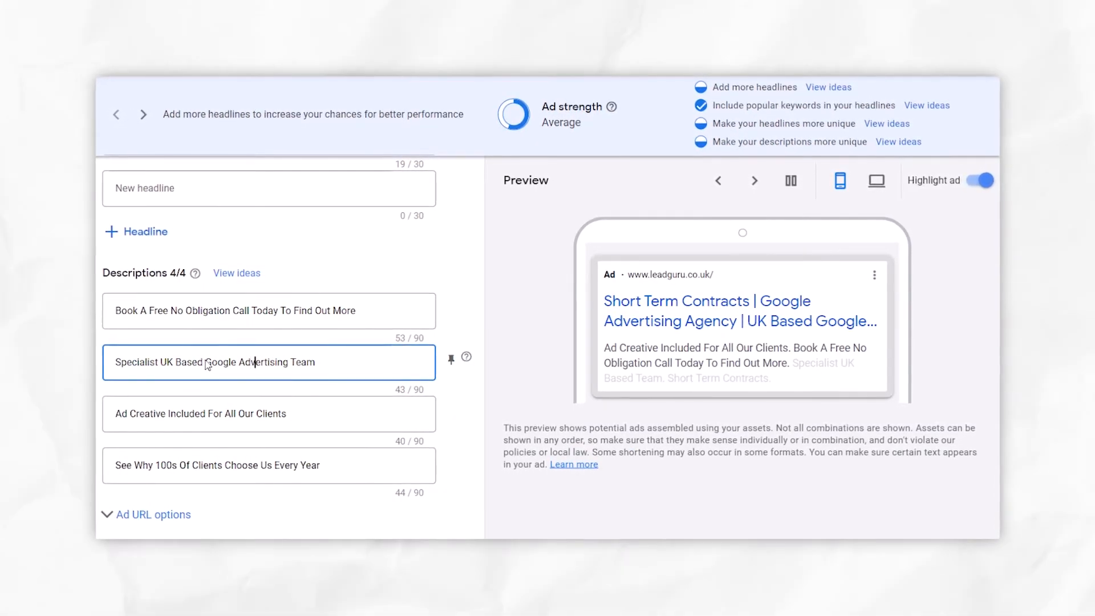
key("BackSpace")
key("BackSpace")
key("BackSpace")
key("BackSpace")
key("BackSpace")
key("BackSpace")
key("BackSpace")
key("BackSpace")
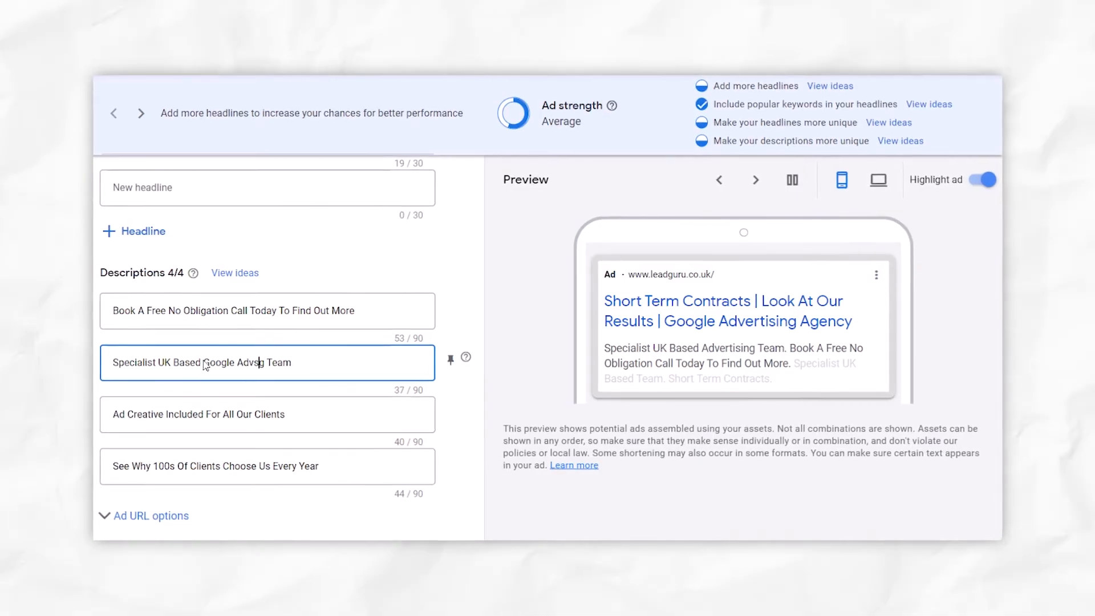
type("s")
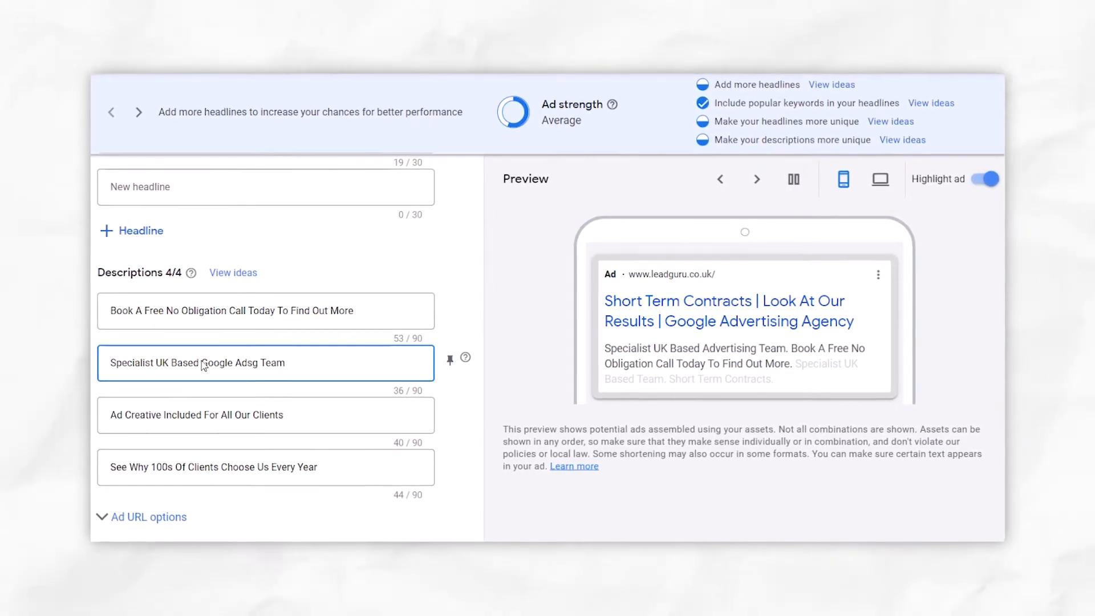
key("Delete")
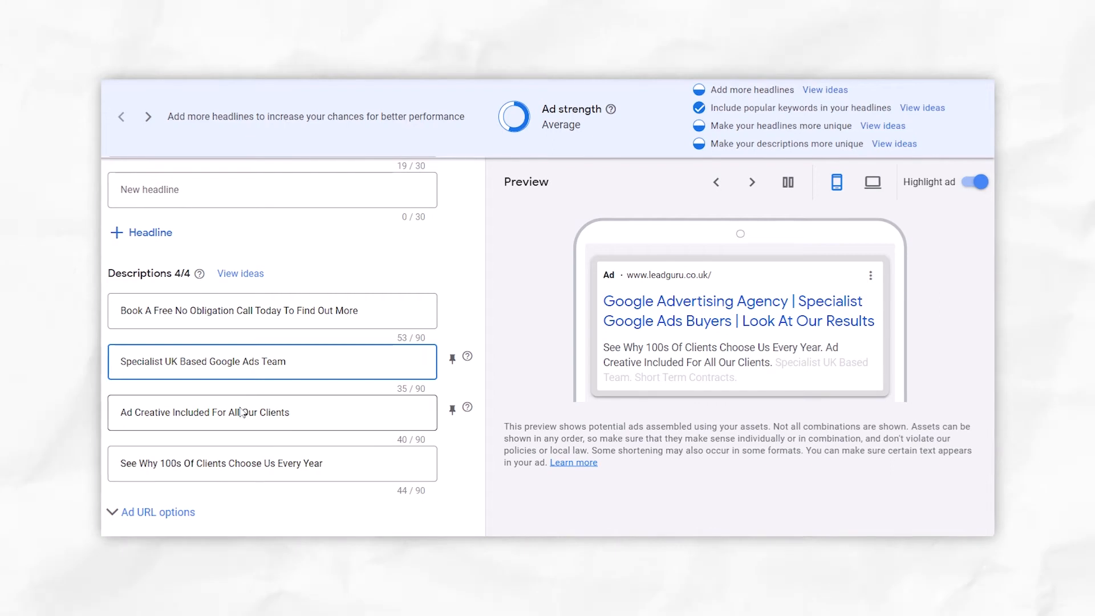
Step: Clear the ad creative description and extend the last description to "See Why 100s Of Clients Choose Us Every Year For Google Ads"
triple_click(252, 372)
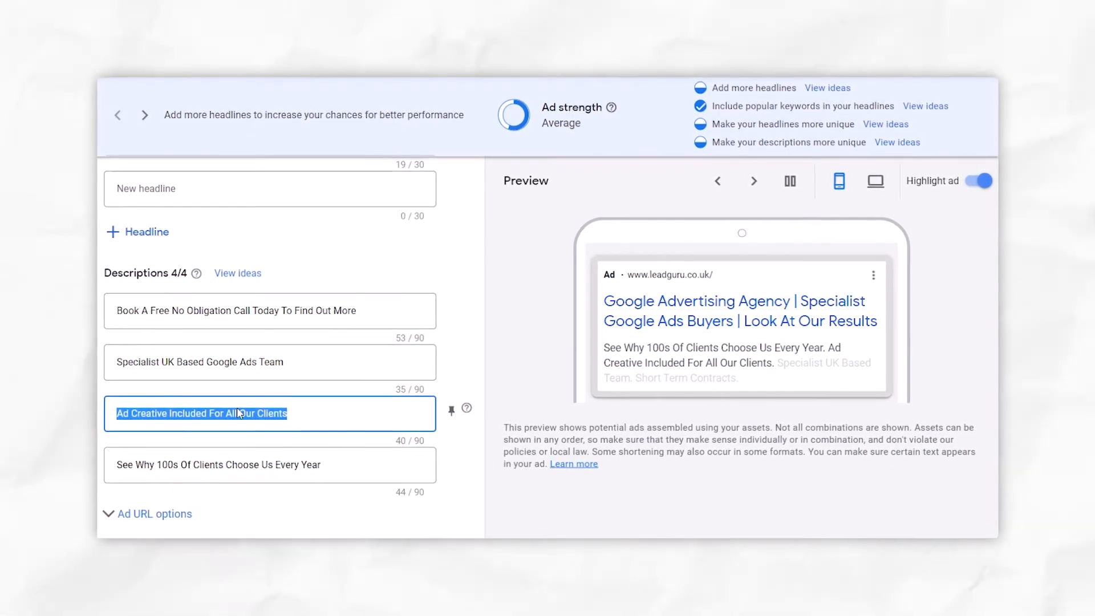
key("BackSpace")
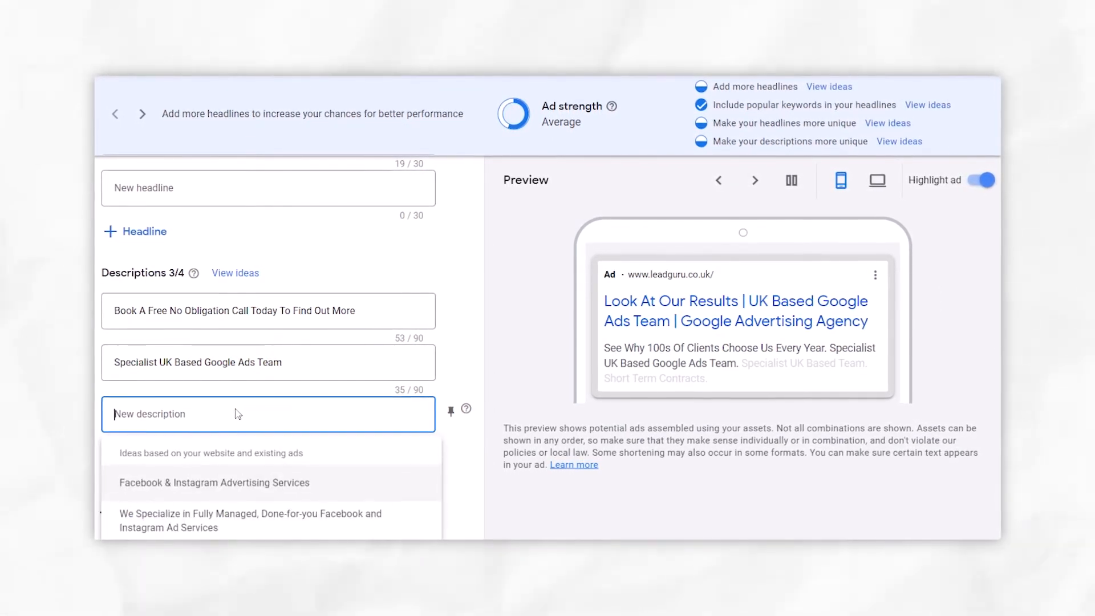
left_click(474, 464)
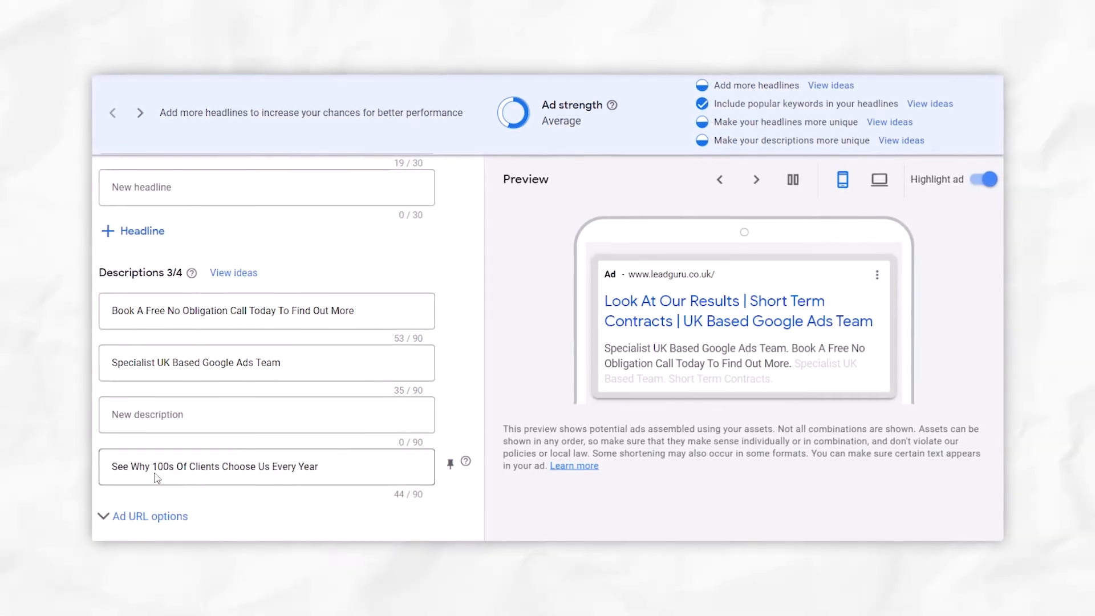
left_click(331, 473)
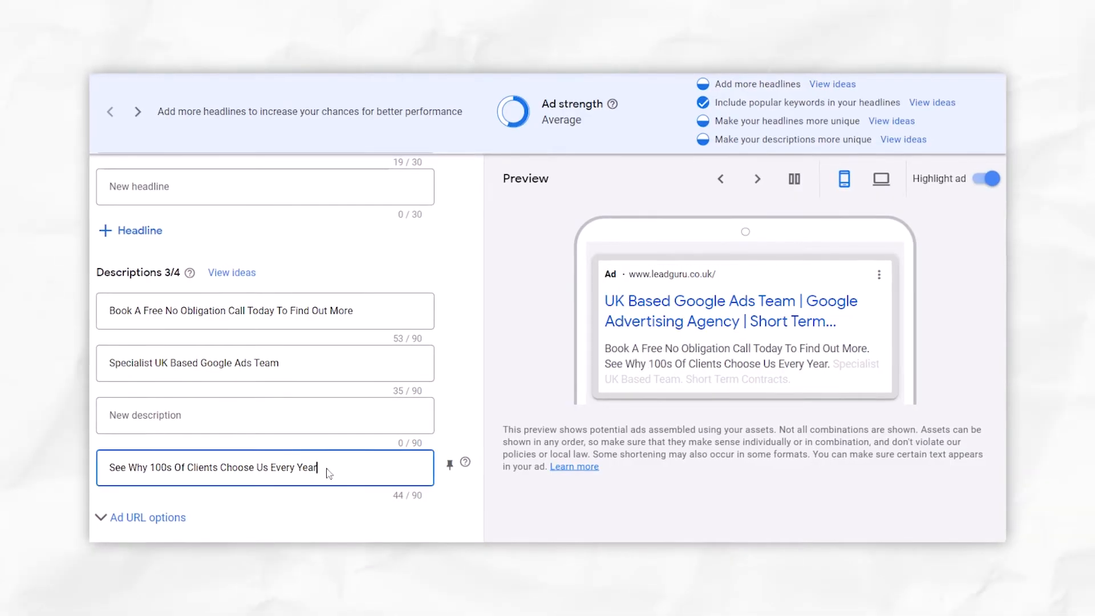
type("For Goo")
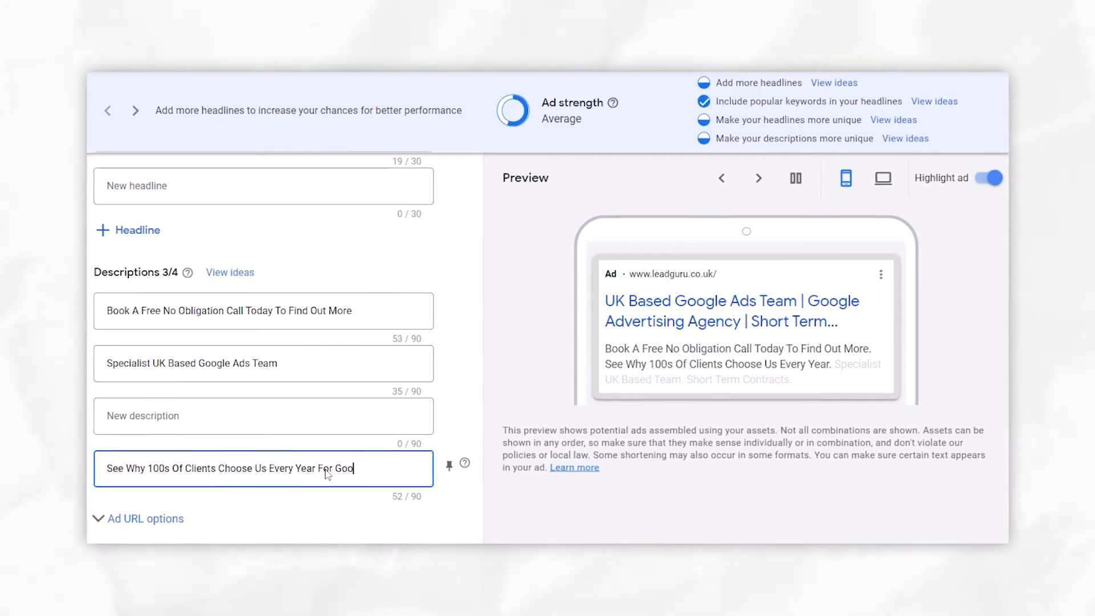
type("gle Ads")
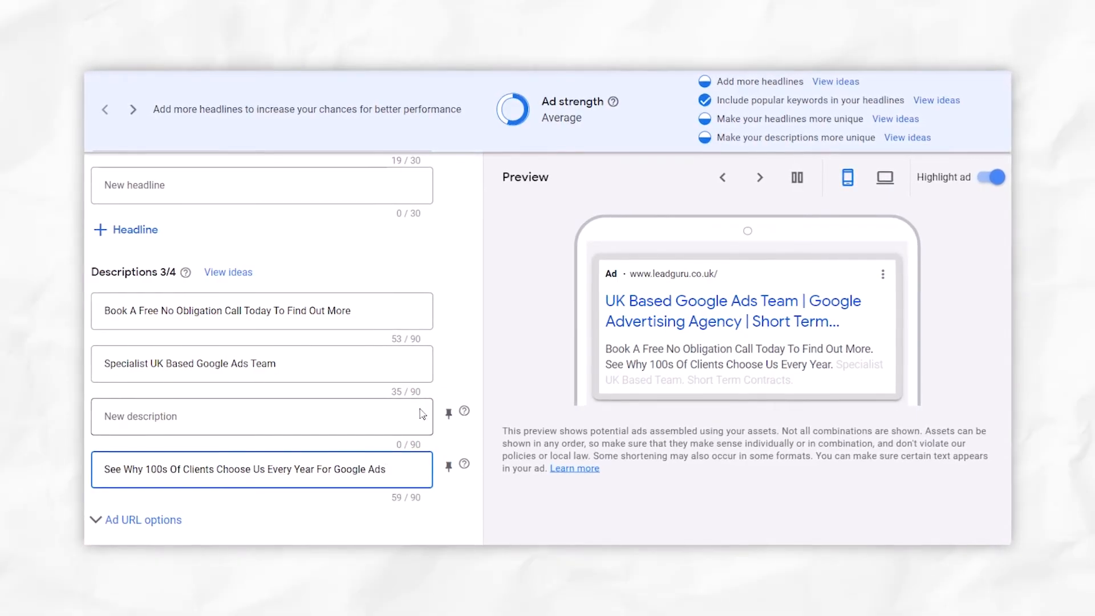
Step: Set the ad's sitelink extensions to ad group level and start a new sitelink extension
scroll(482, 359, "down", 4)
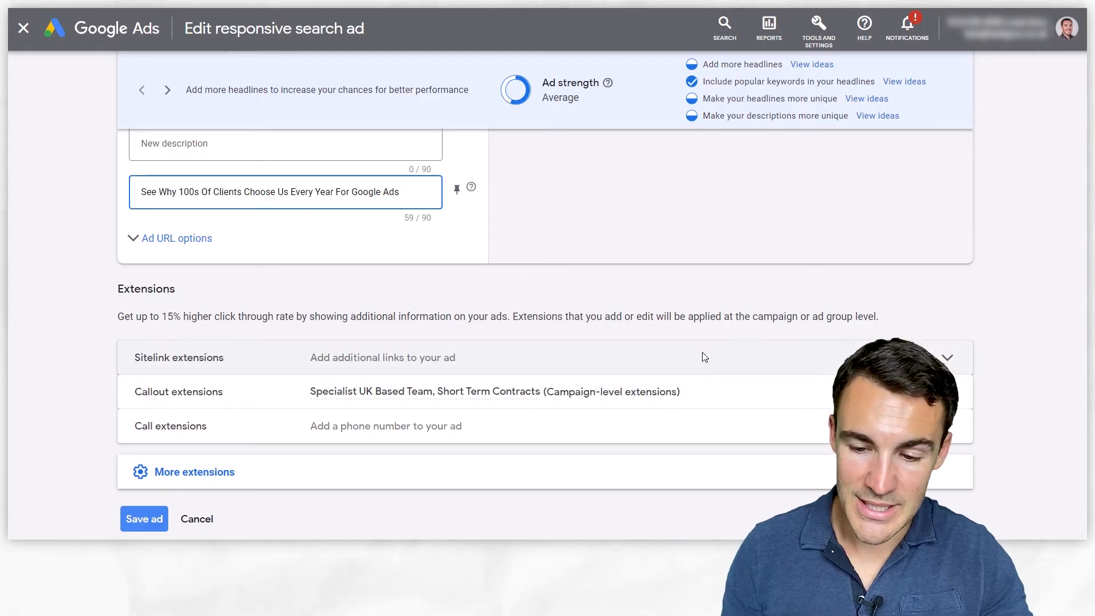
left_click(585, 357)
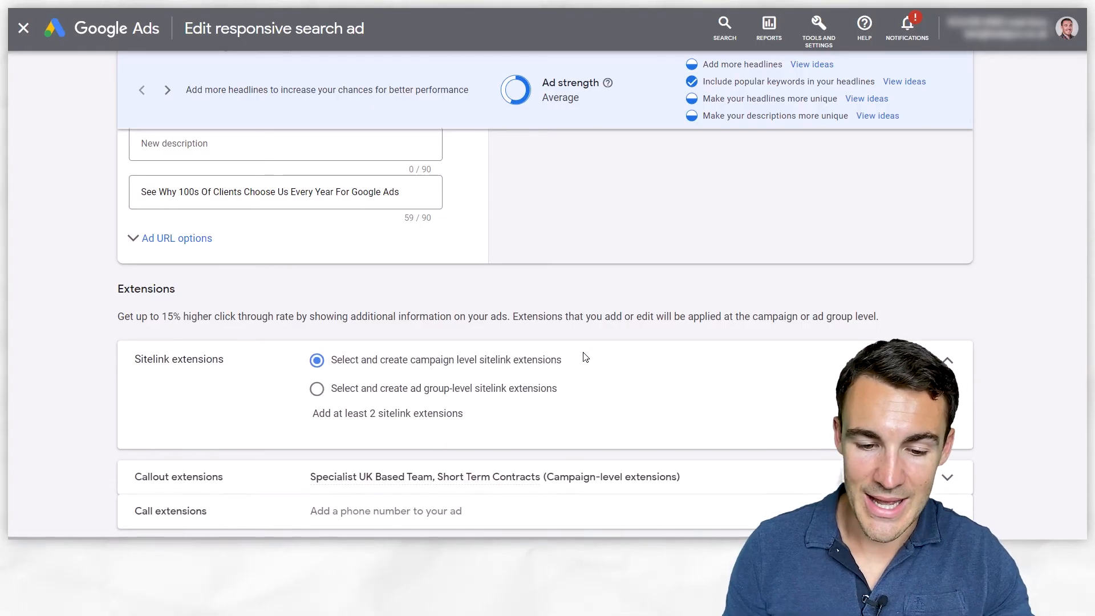
scroll(546, 344, "down", 1)
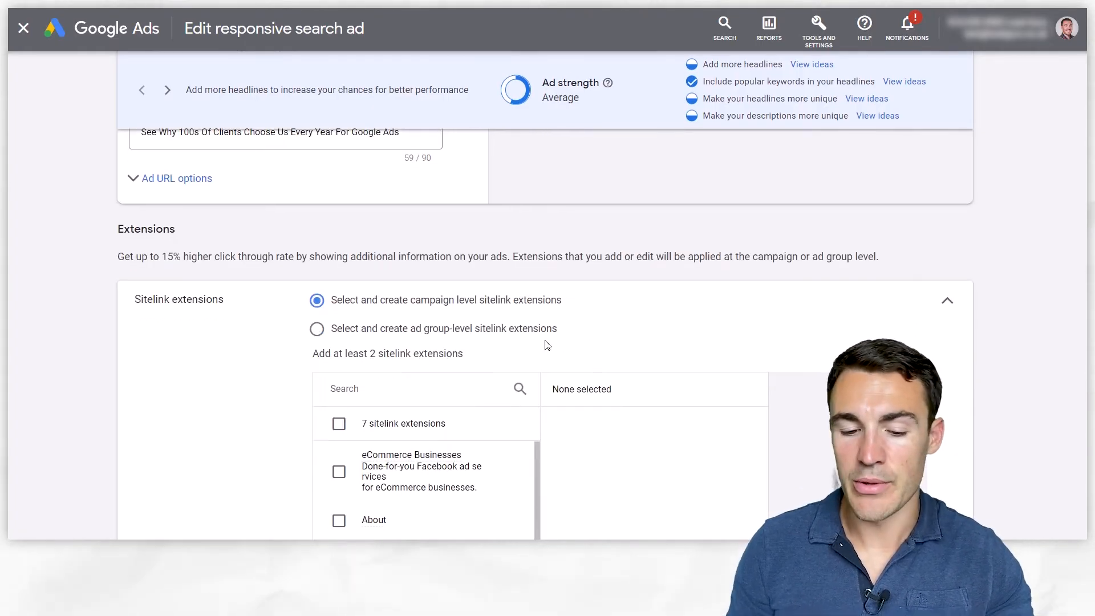
scroll(476, 306, "down", 1)
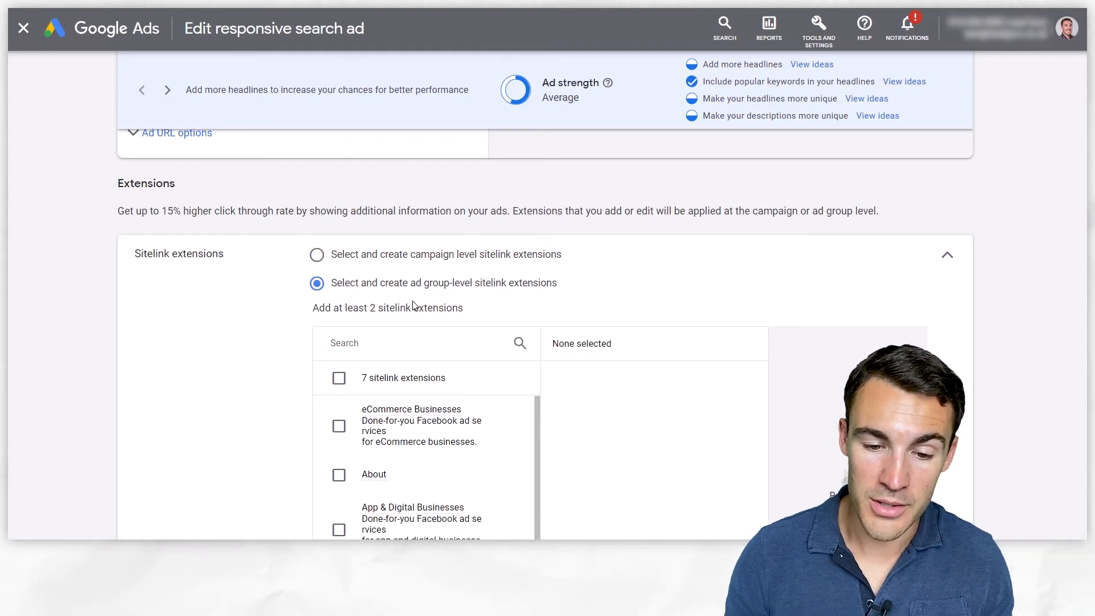
scroll(246, 388, "down", 2)
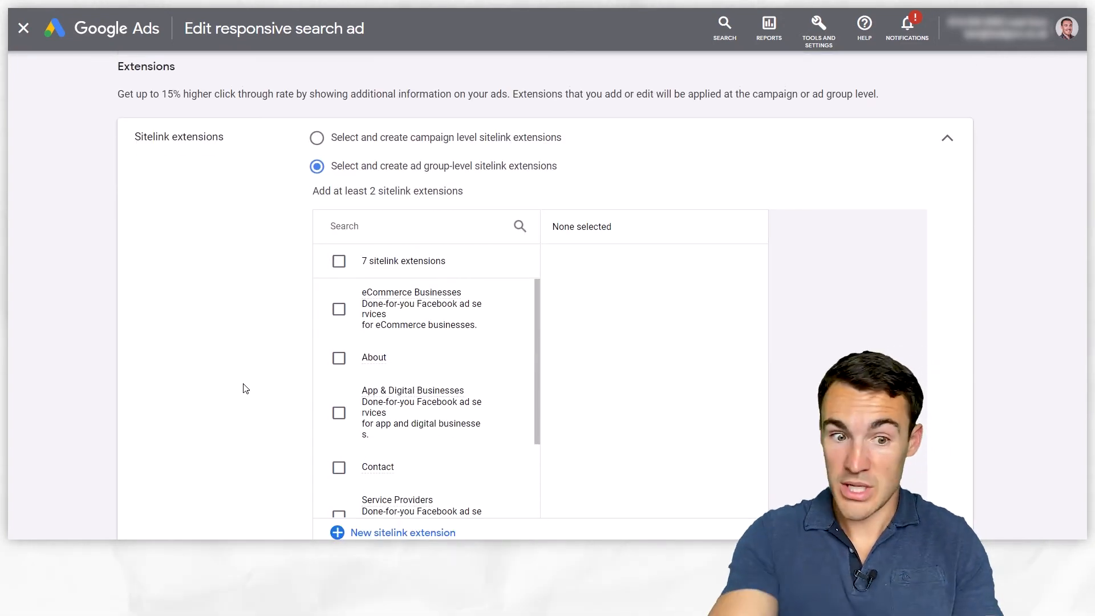
scroll(279, 396, "down", 2)
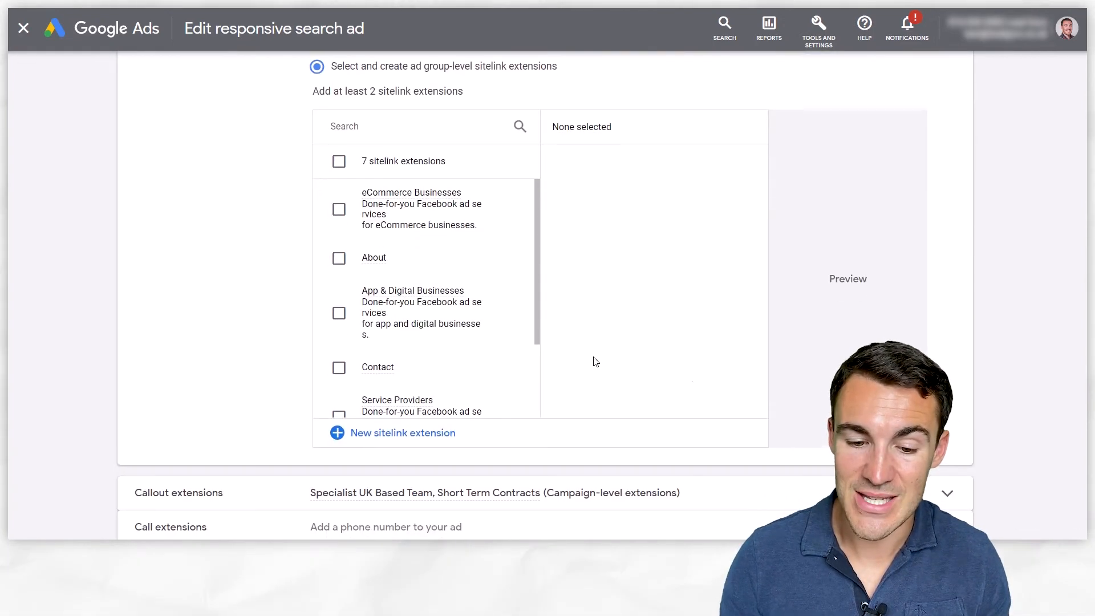
scroll(655, 379, "up", 1)
left_click(414, 474)
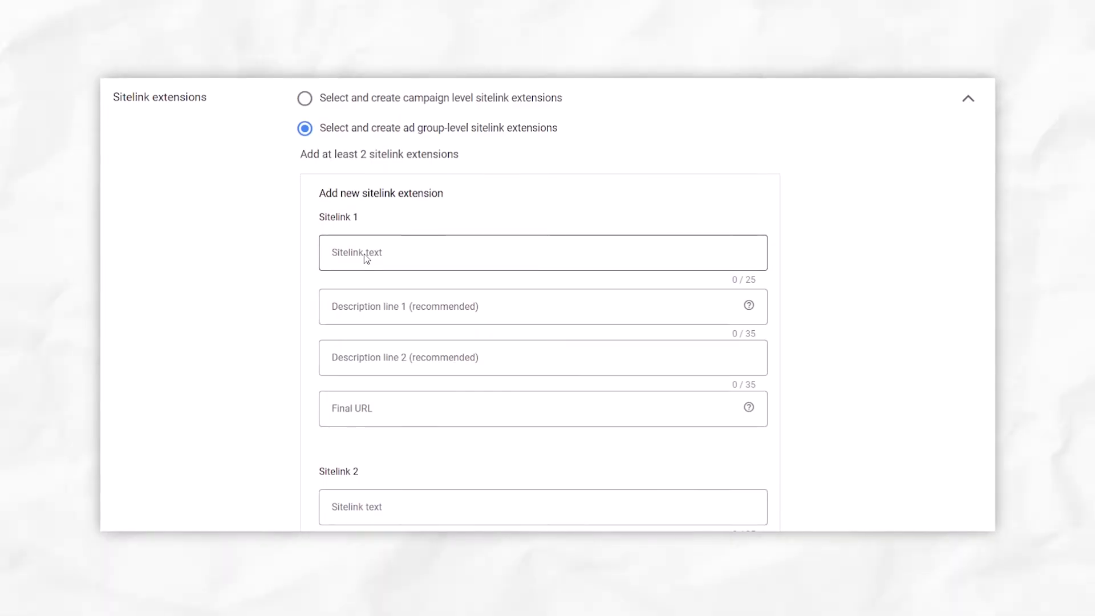
Step: Enter "Google Ads Case Studies" as the text of Sitelink 1
left_click(366, 258)
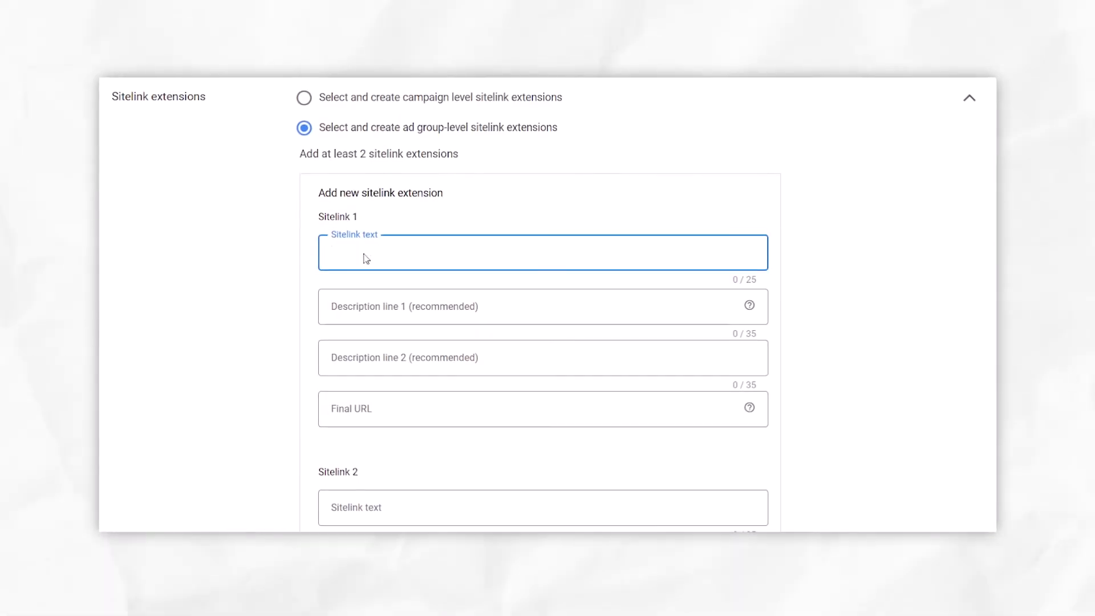
type("Google Ads Case")
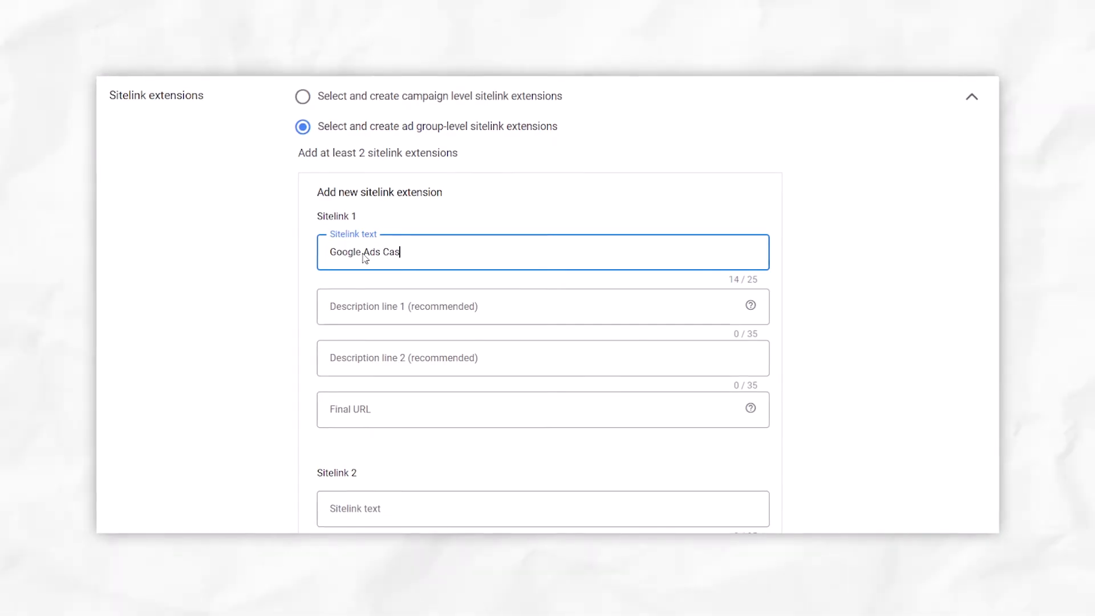
type("STudy")
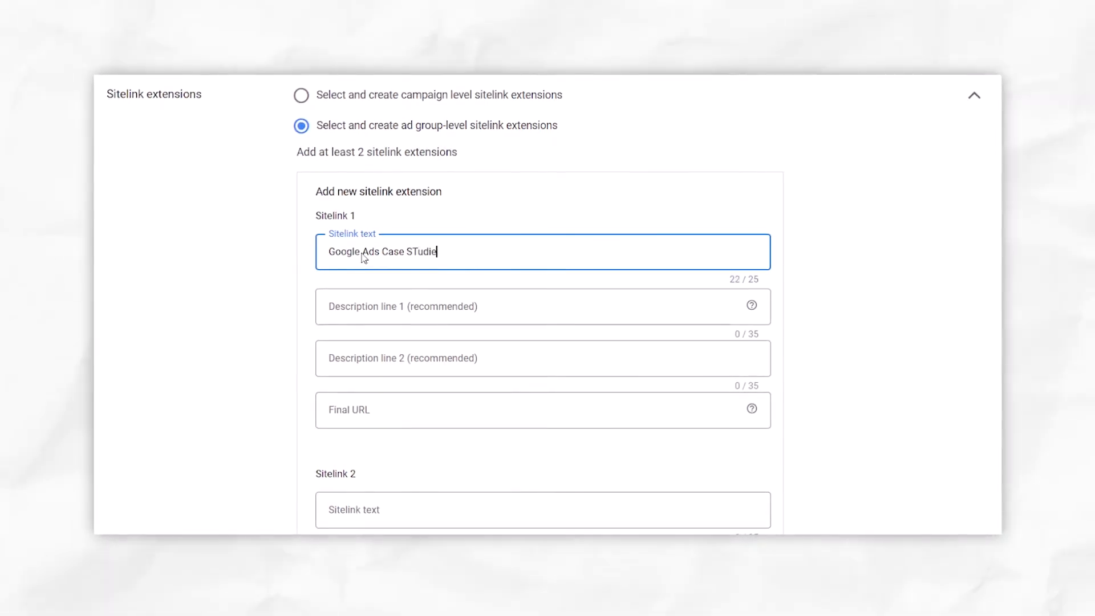
key("BackSpace")
key("BackSpace")
key("BackSpace")
key("BackSpace")
type("tudies")
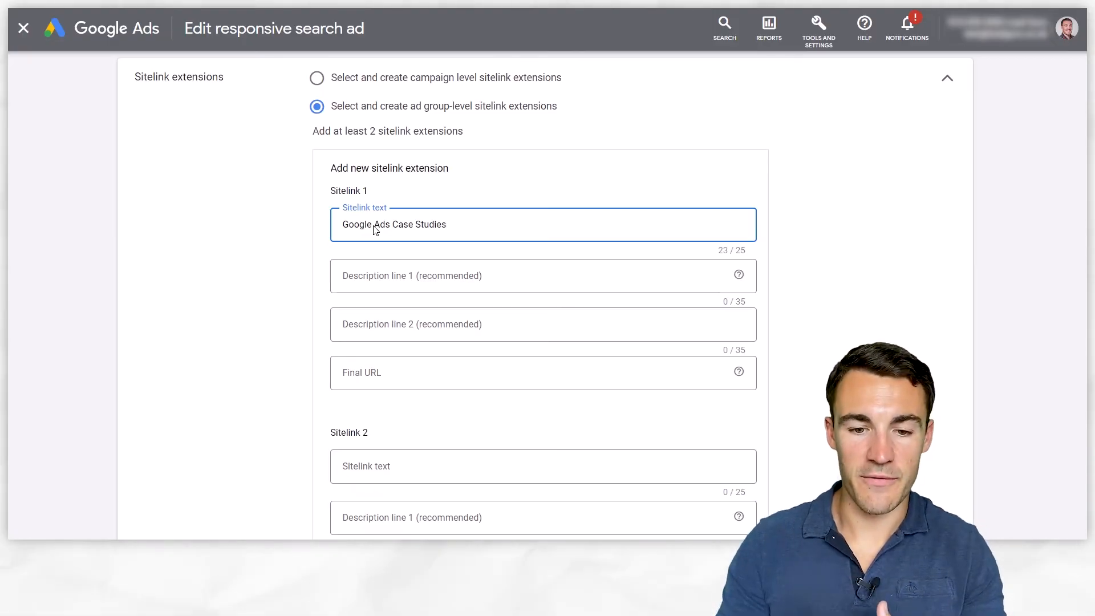
Step: Discard the new sitelink extension draft without saving it
scroll(280, 308, "down", 1)
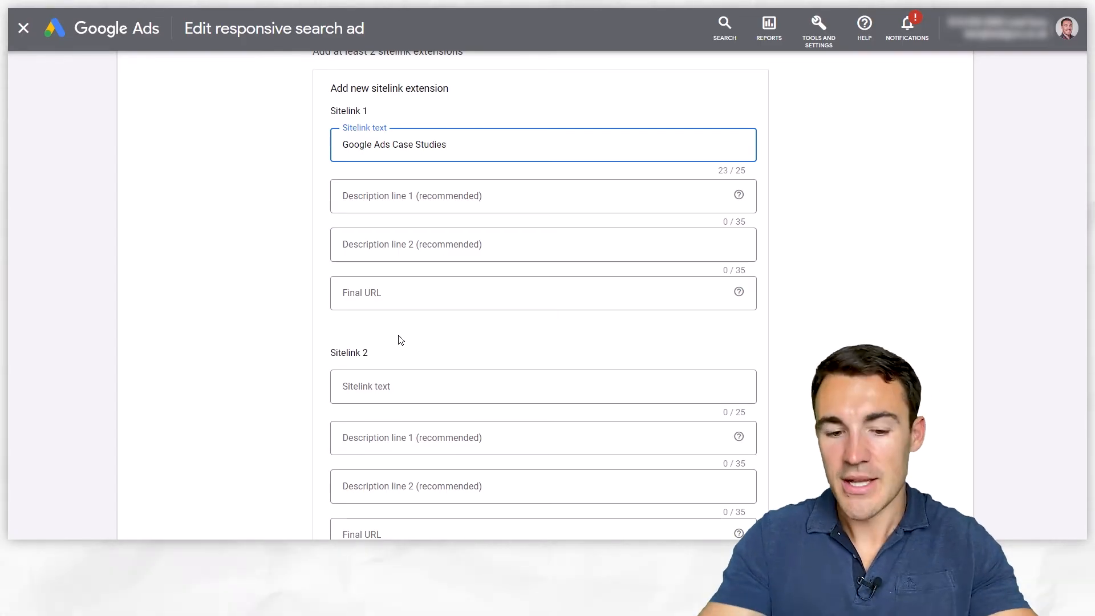
scroll(403, 391, "down", 9)
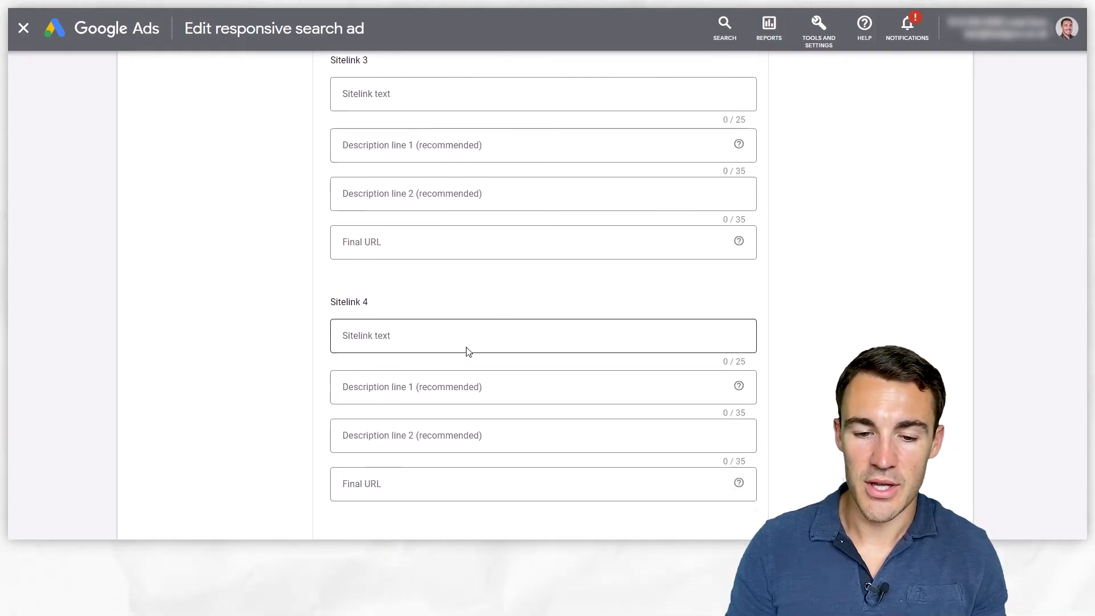
scroll(466, 351, "up", 8)
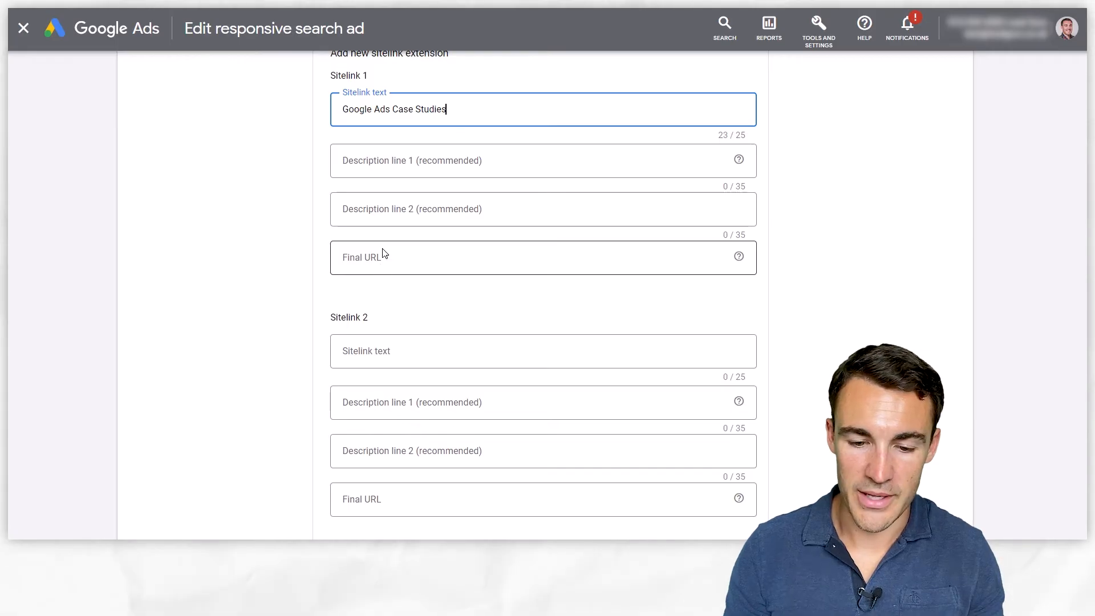
scroll(557, 308, "down", 15)
left_click(406, 295)
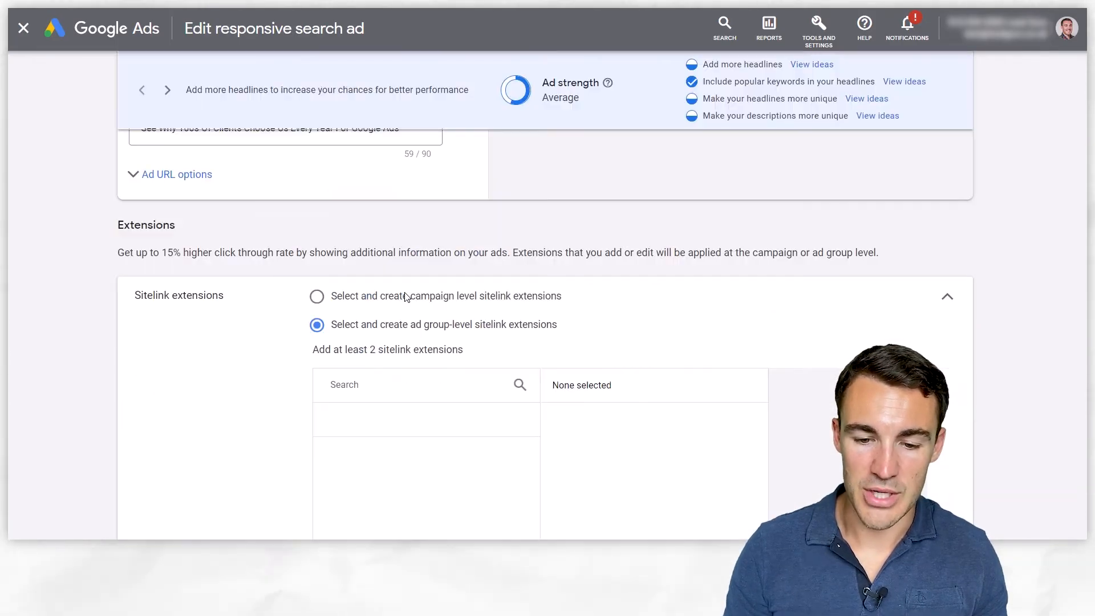
Step: Set the ad's callout extensions to be selected and created at ad group level
scroll(300, 350, "down", 6)
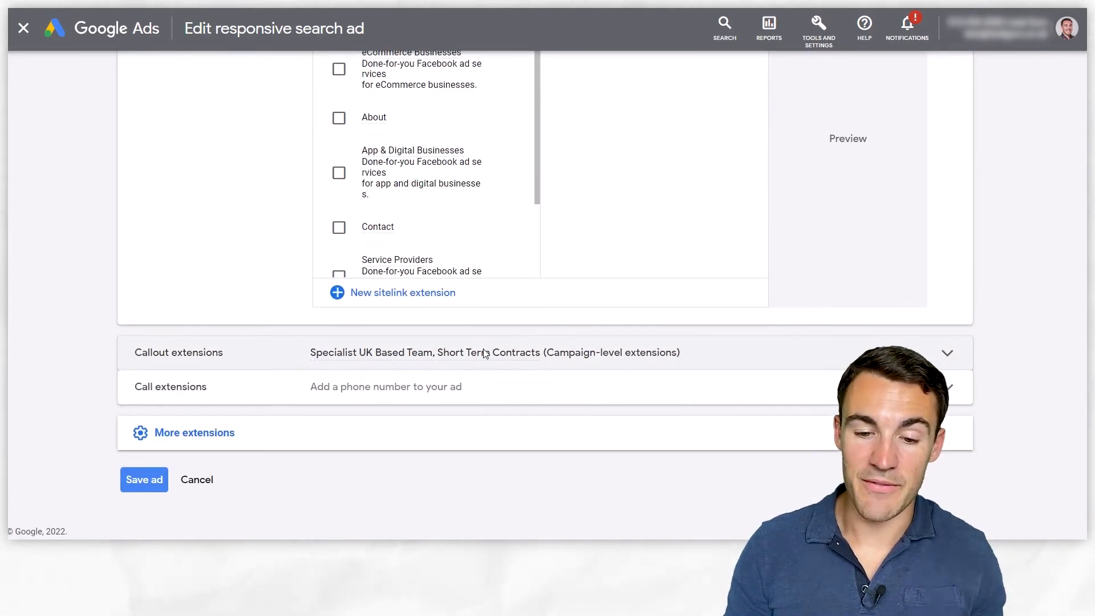
left_click(484, 354)
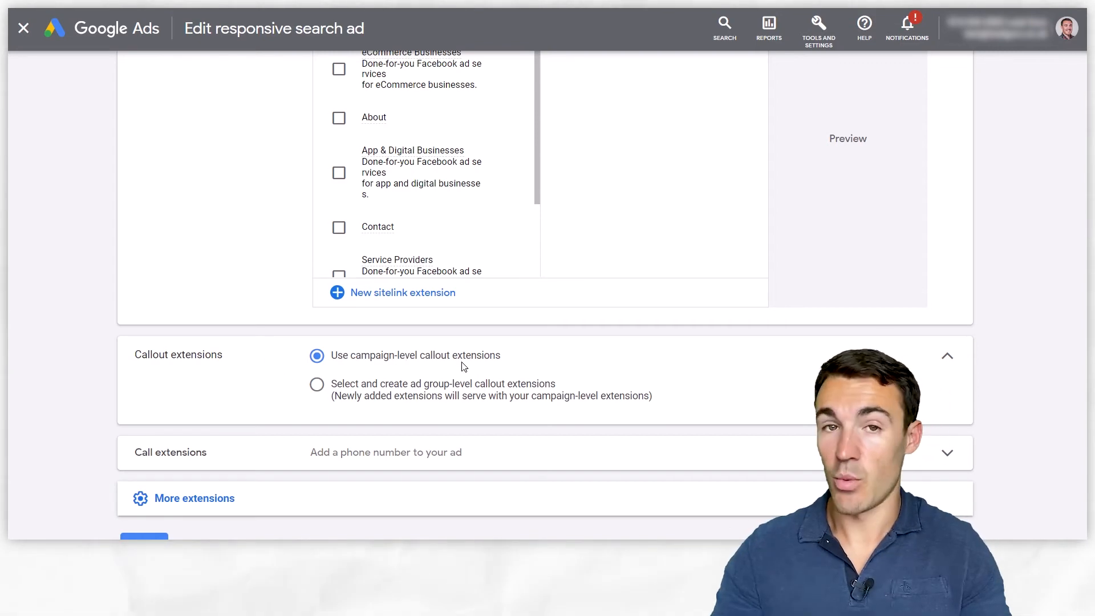
left_click(316, 383)
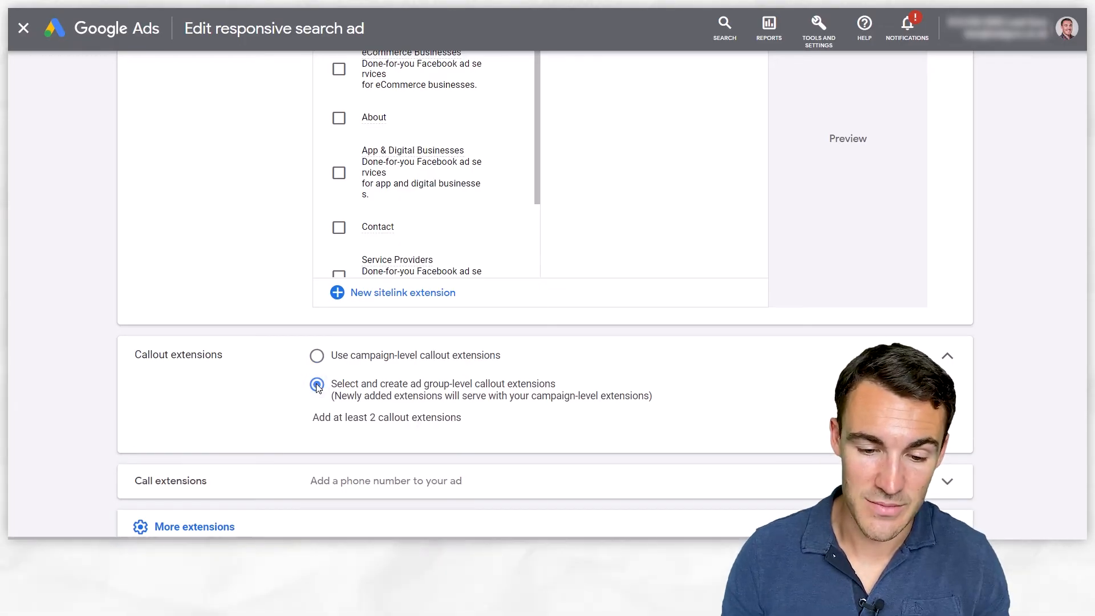
Step: Draft a new callout extension with "Google Ads Experts" as Callout text 1 and discard the draft
scroll(264, 387, "down", 3)
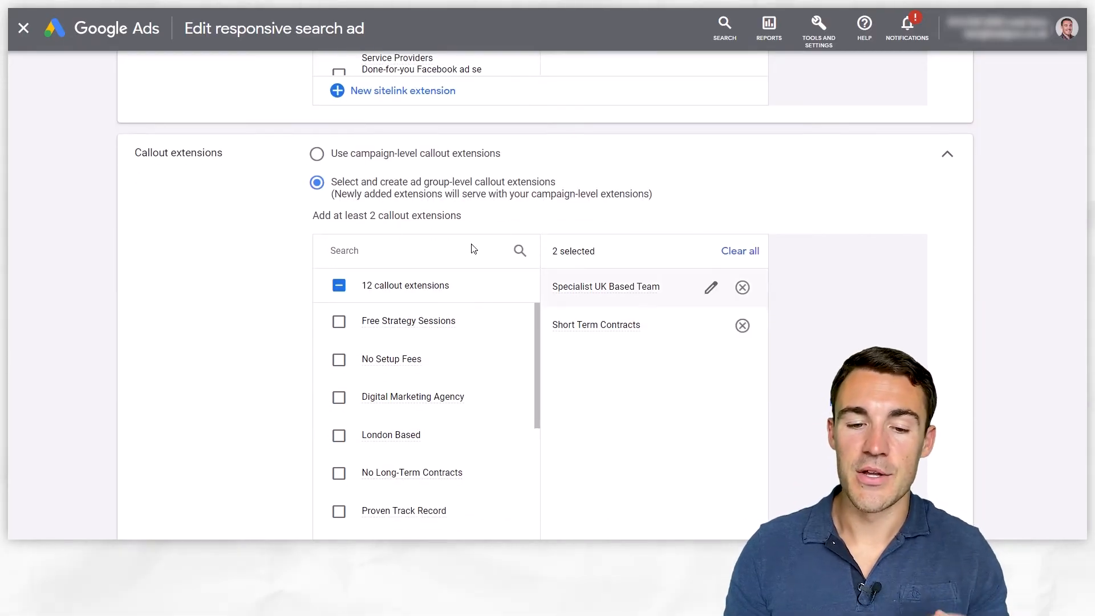
scroll(264, 239, "down", 3)
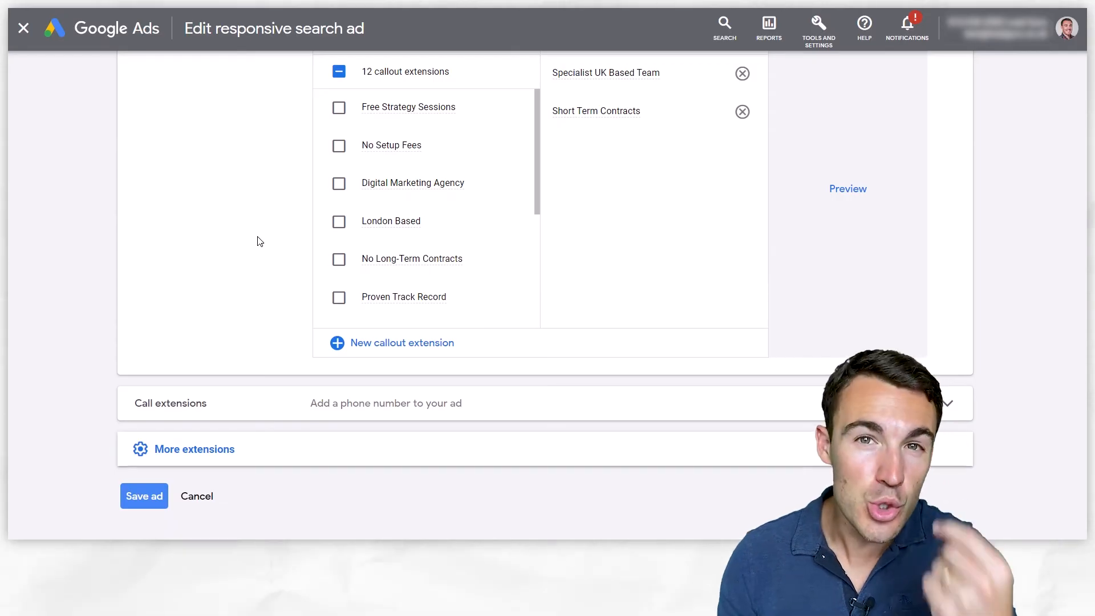
left_click(366, 343)
left_click(417, 201)
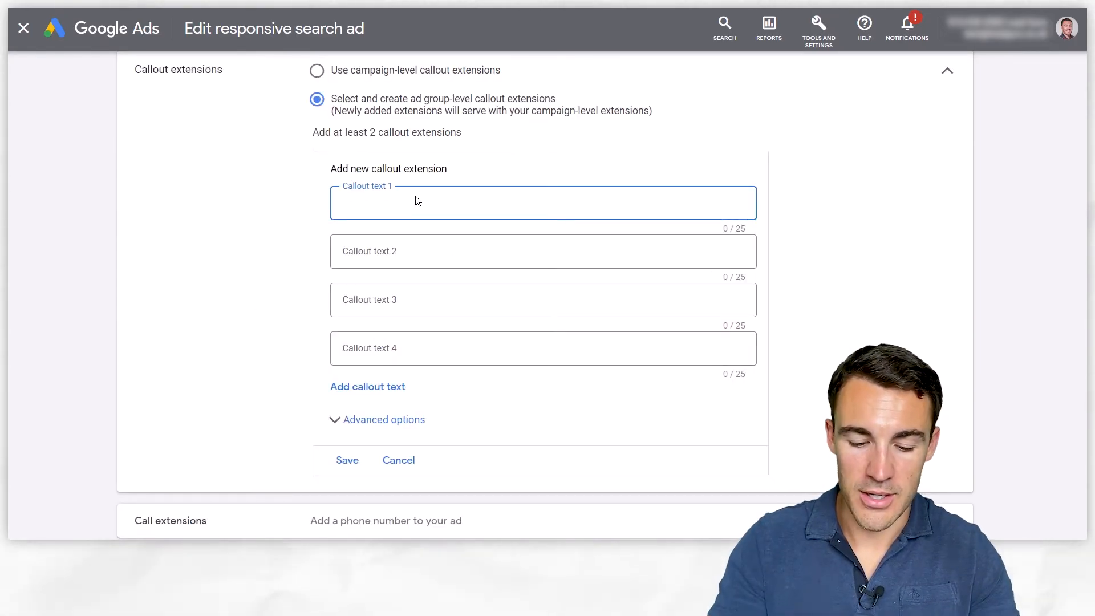
type("Google Ads")
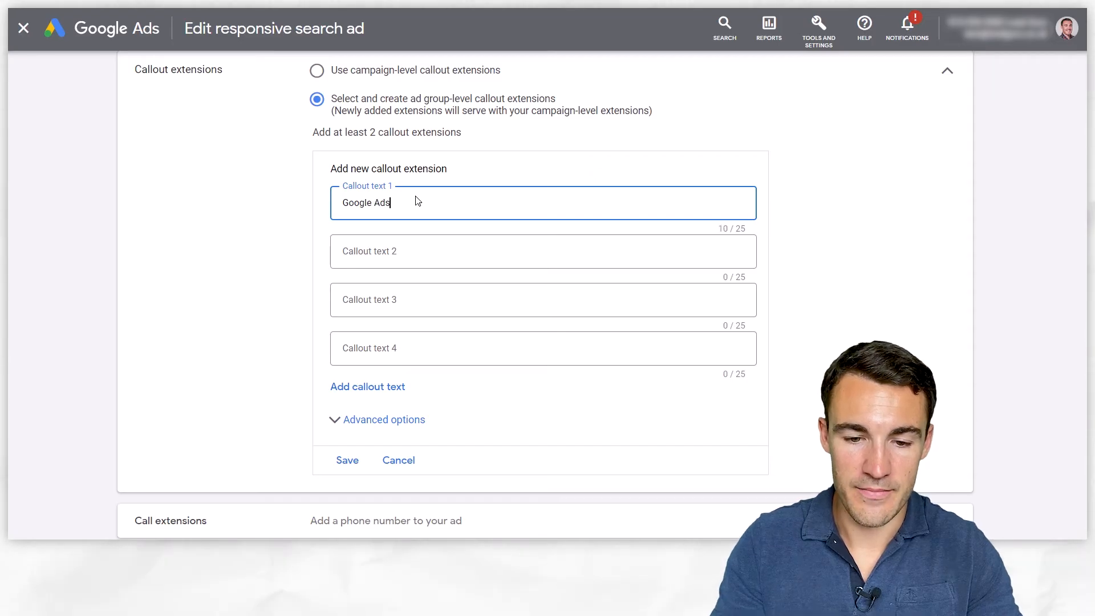
type(" Experts")
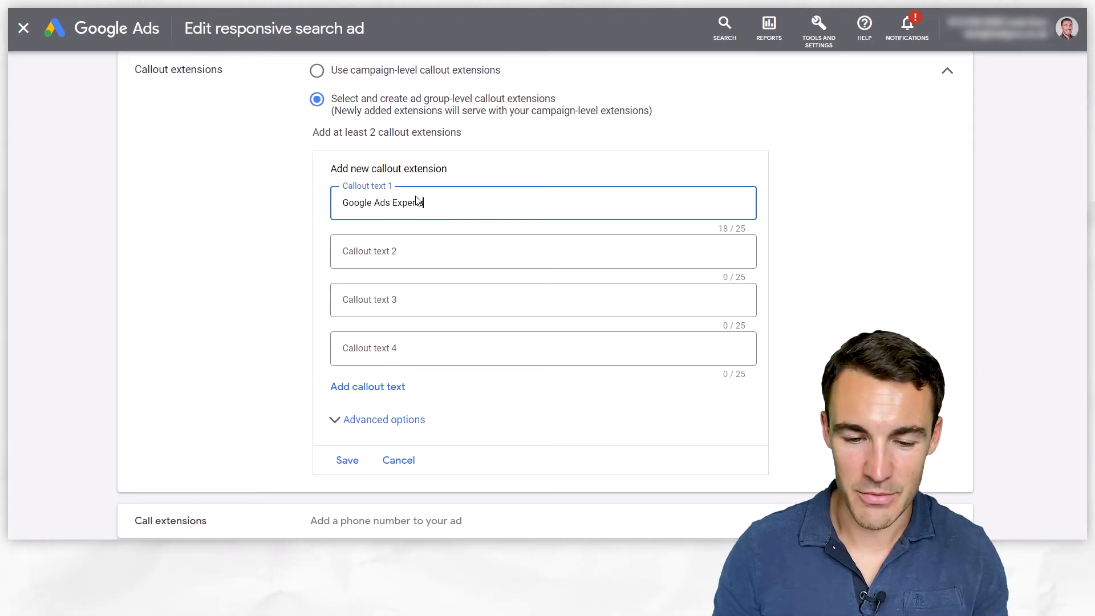
left_click(300, 249)
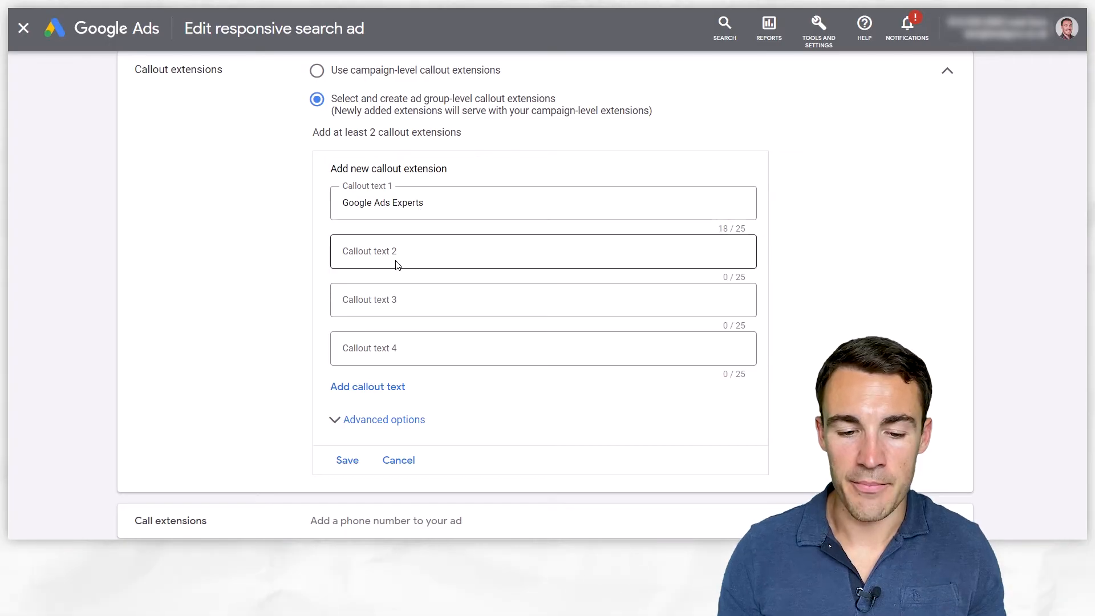
left_click(398, 460)
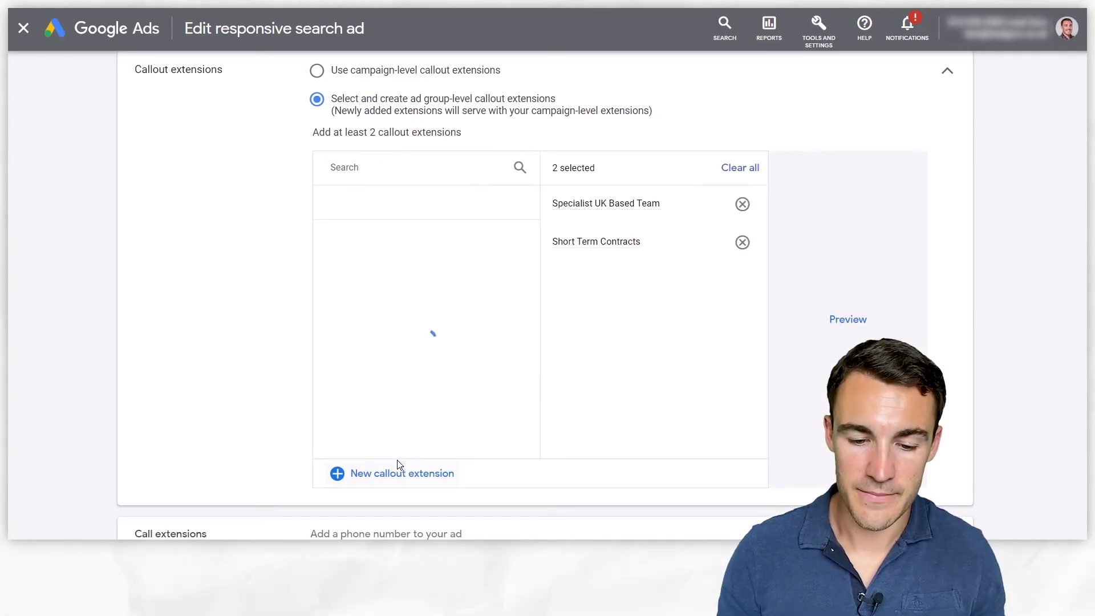
Step: Review the ad's extensions and content, and save the edited responsive search ad
scroll(232, 338, "up", 10)
scroll(232, 339, "down", 10)
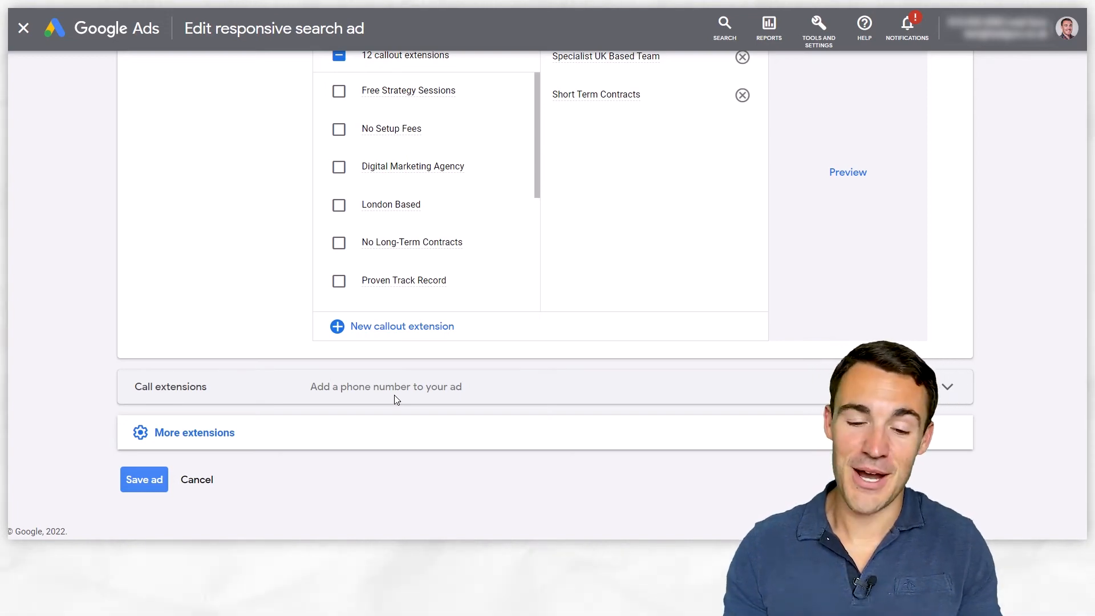
scroll(290, 333, "up", 12)
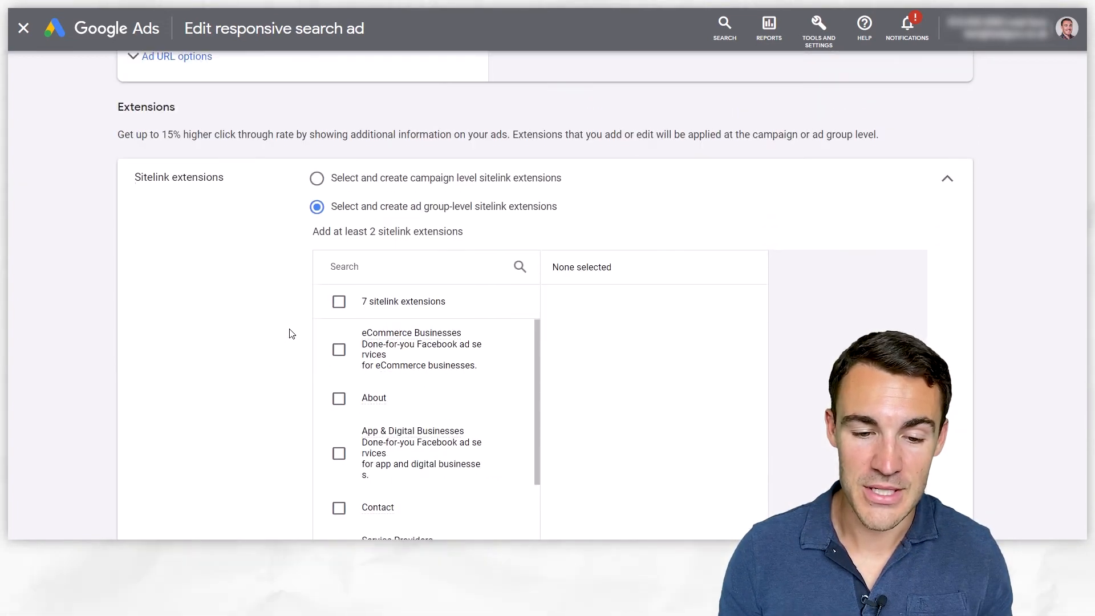
scroll(290, 333, "up", 15)
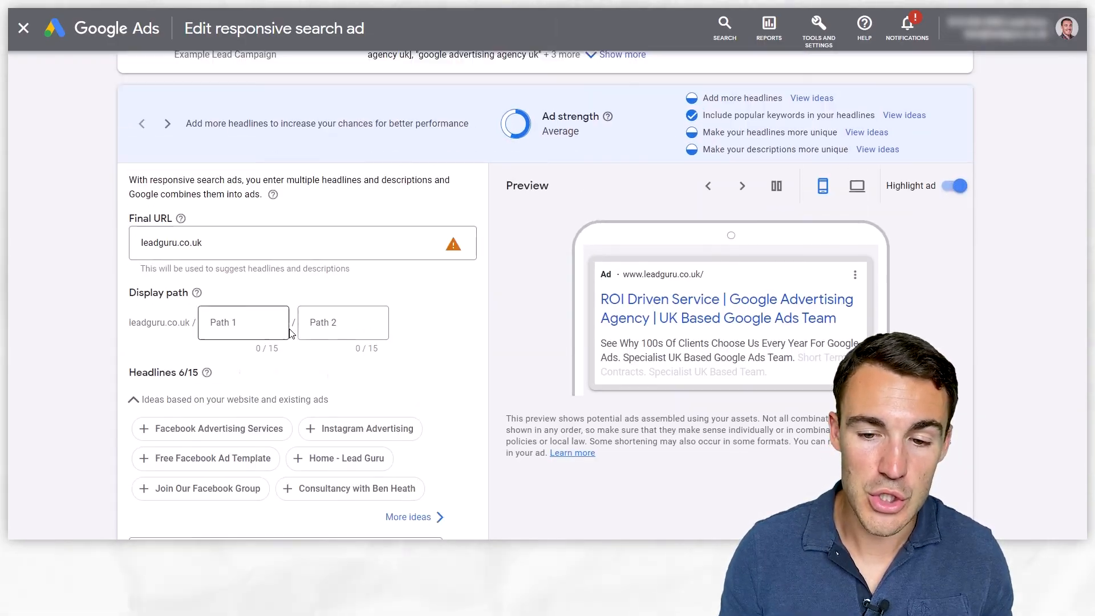
scroll(289, 333, "down", 18)
scroll(290, 333, "down", 10)
left_click(146, 484)
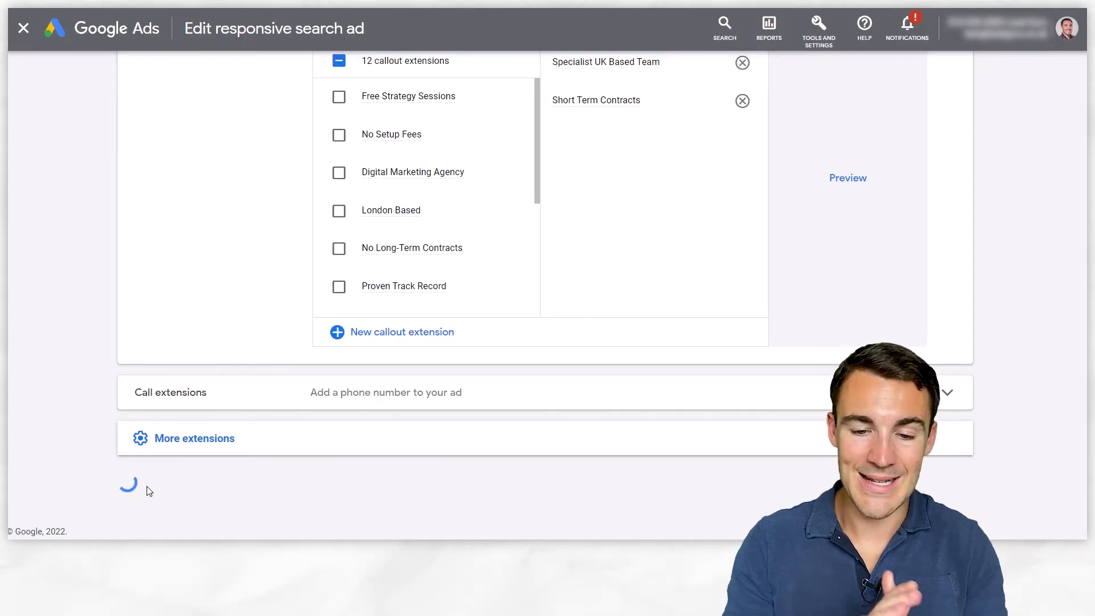